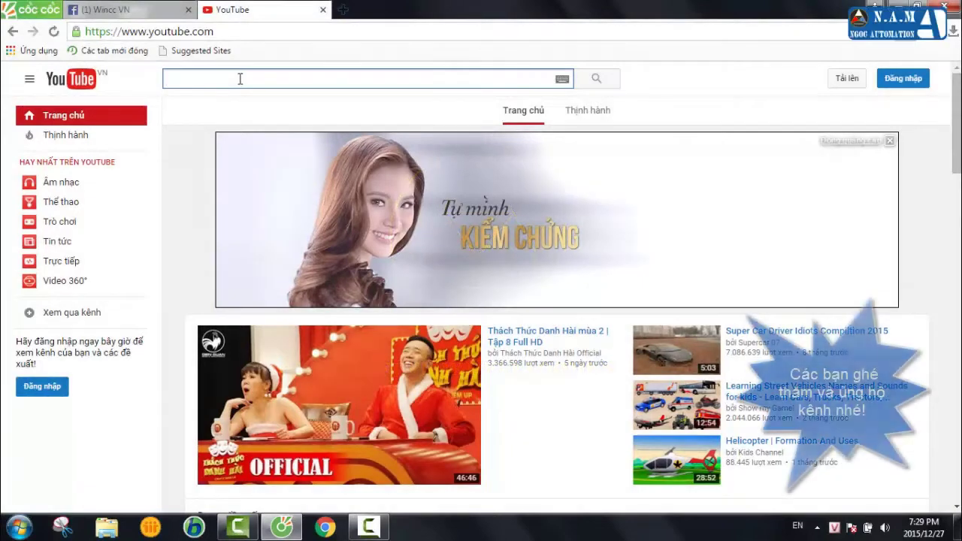
# - Search YouTube for "ngoc automation" and open the Ngoc Automation channel
pyautogui.write('ngoc aut')
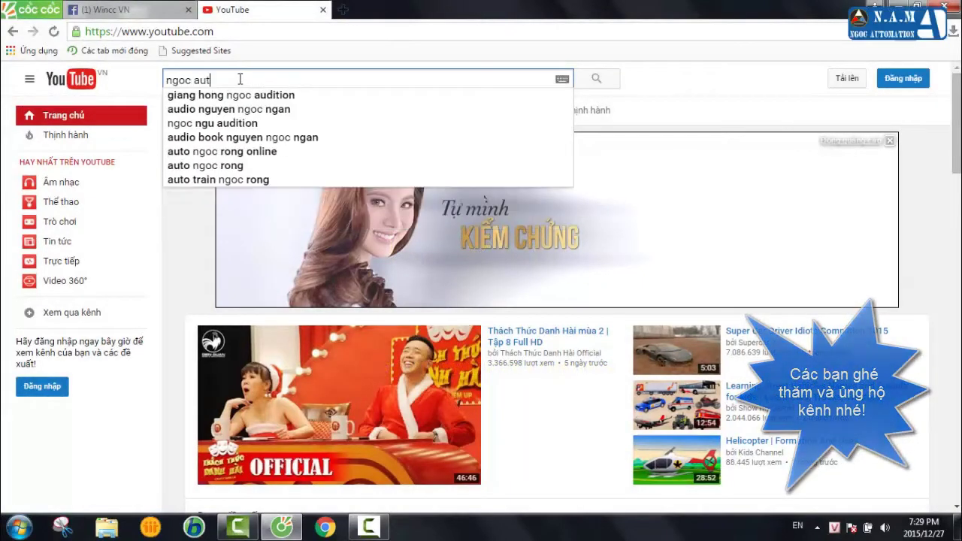
pyautogui.write('omation')
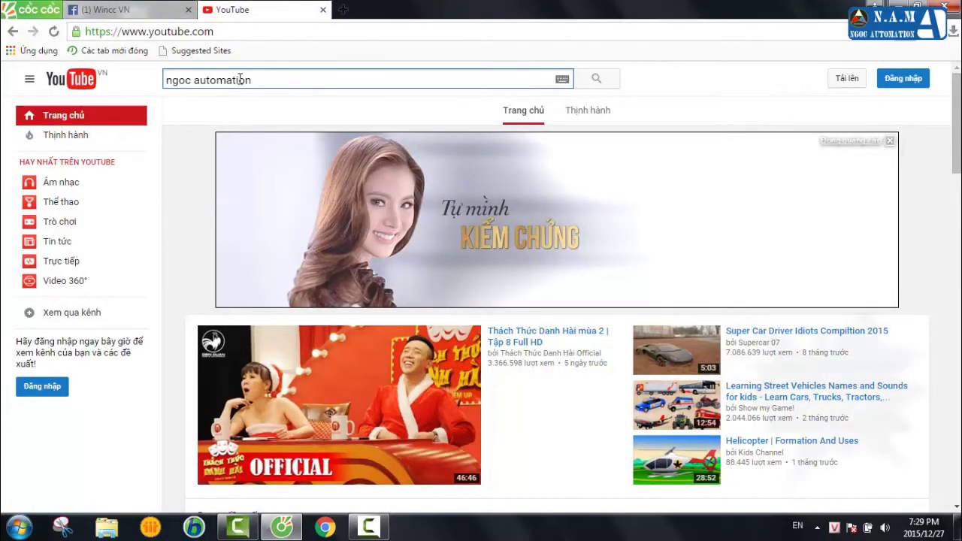
pyautogui.click(596, 80)
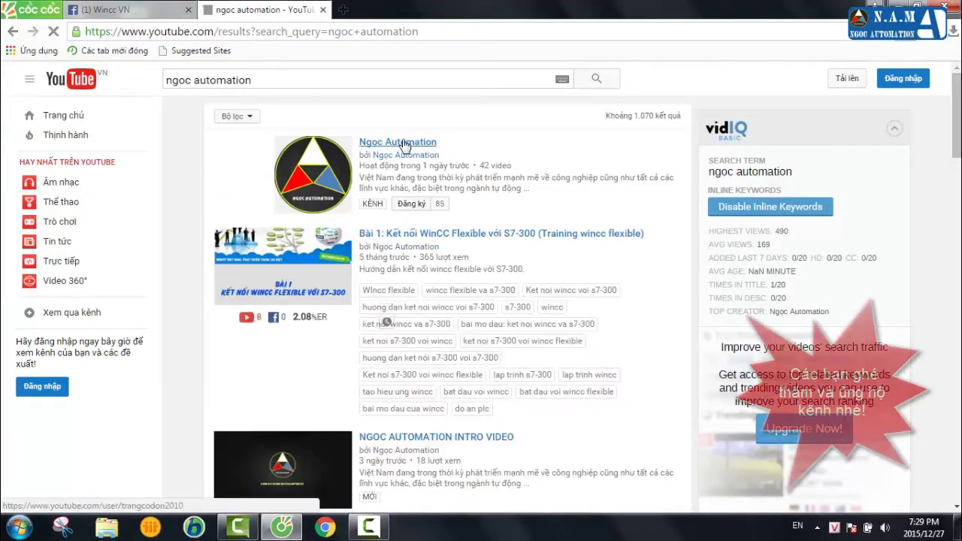
pyautogui.click(403, 145)
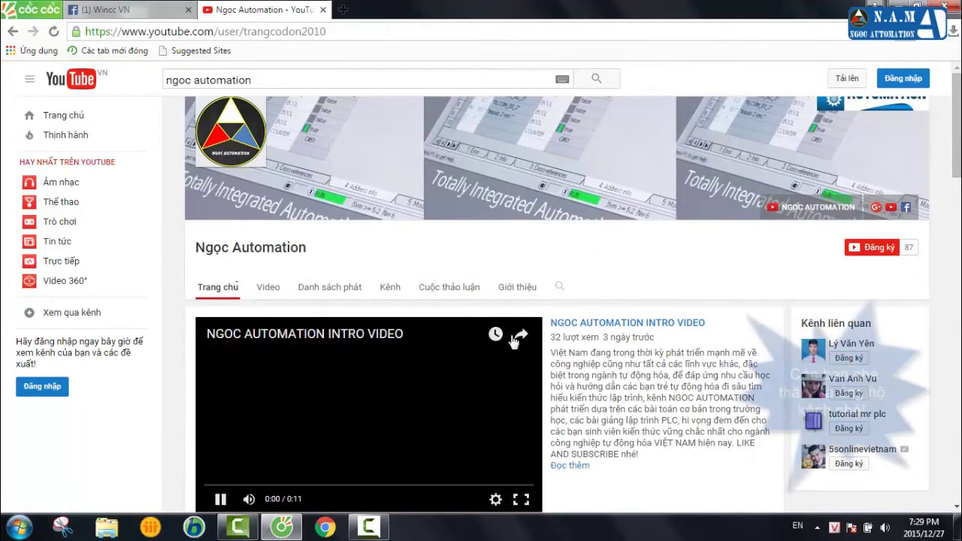
# - Look through the video sections and created playlists on the channel's home page
pyautogui.scroll(-1, 496, 338)
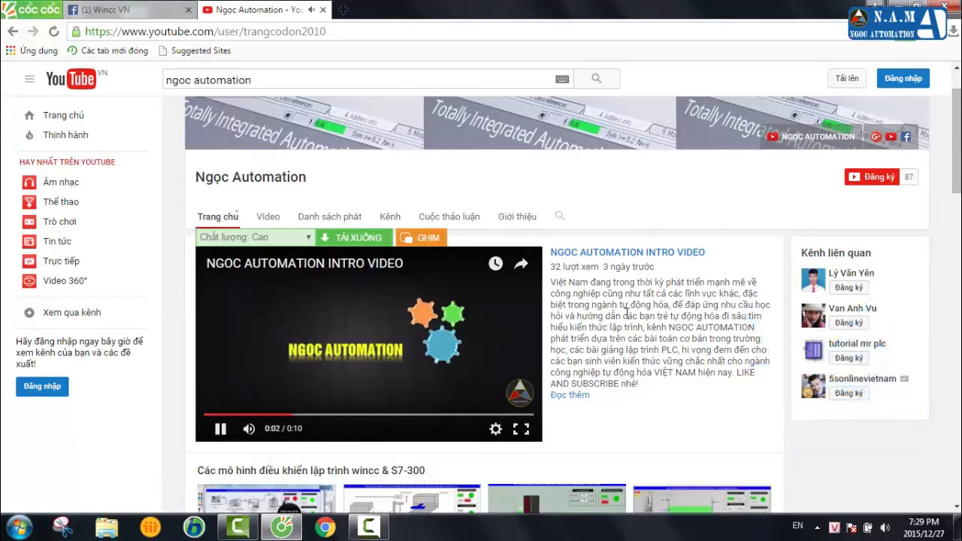
pyautogui.scroll(-1, 598, 331)
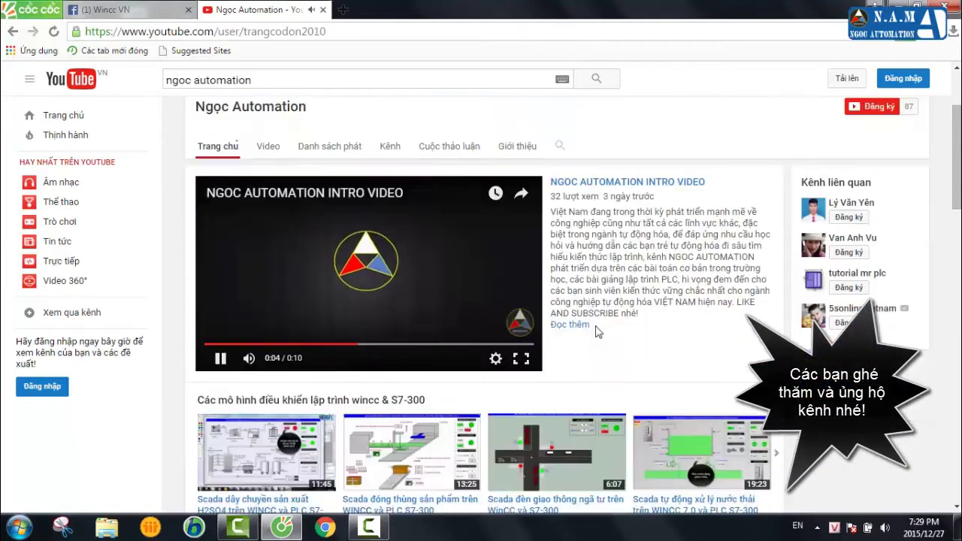
pyautogui.scroll(-5, 597, 331)
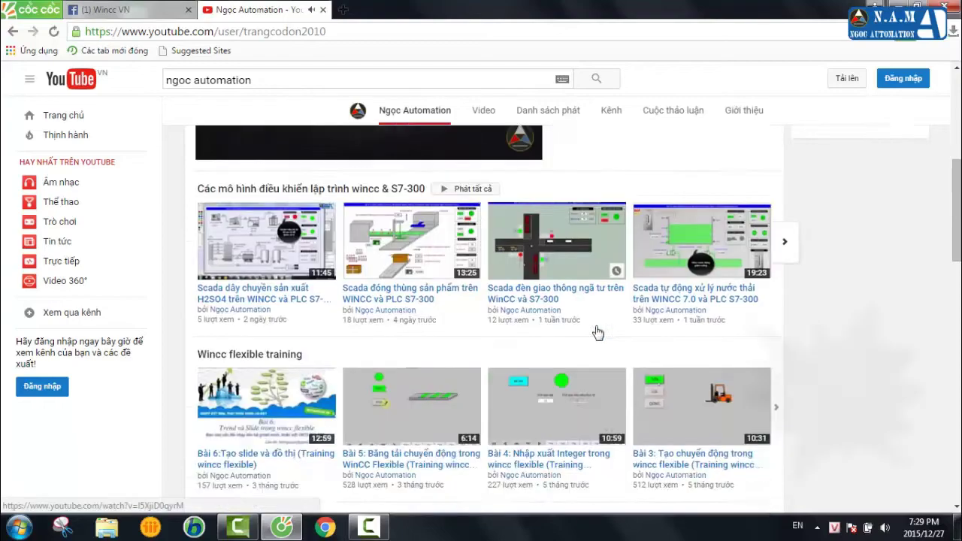
pyautogui.scroll(-7, 597, 331)
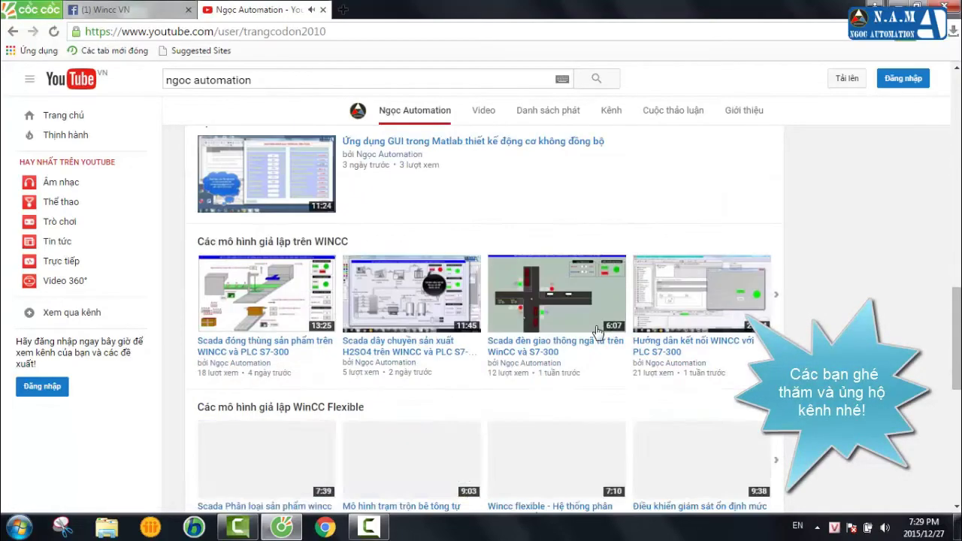
pyautogui.scroll(-7, 597, 332)
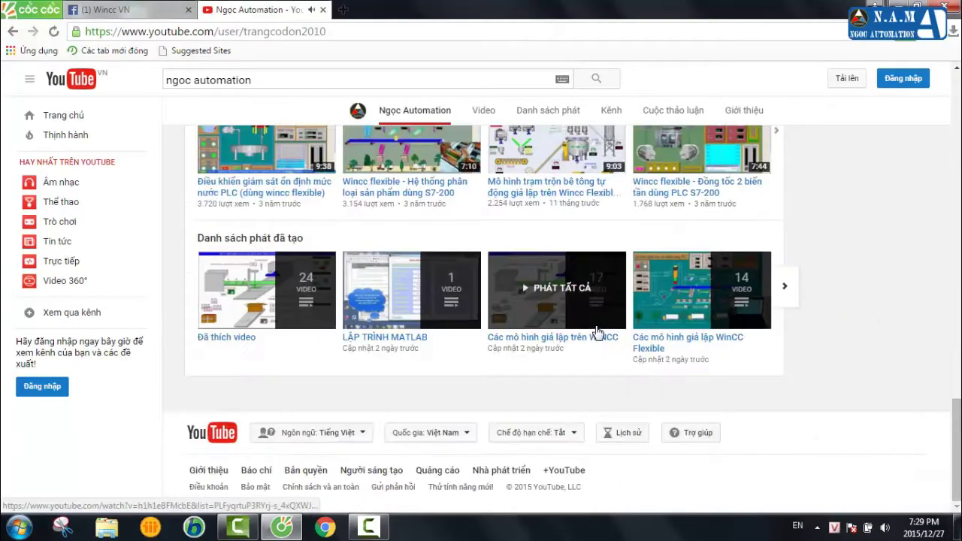
pyautogui.scroll(7, 597, 332)
pyautogui.scroll(12, 597, 331)
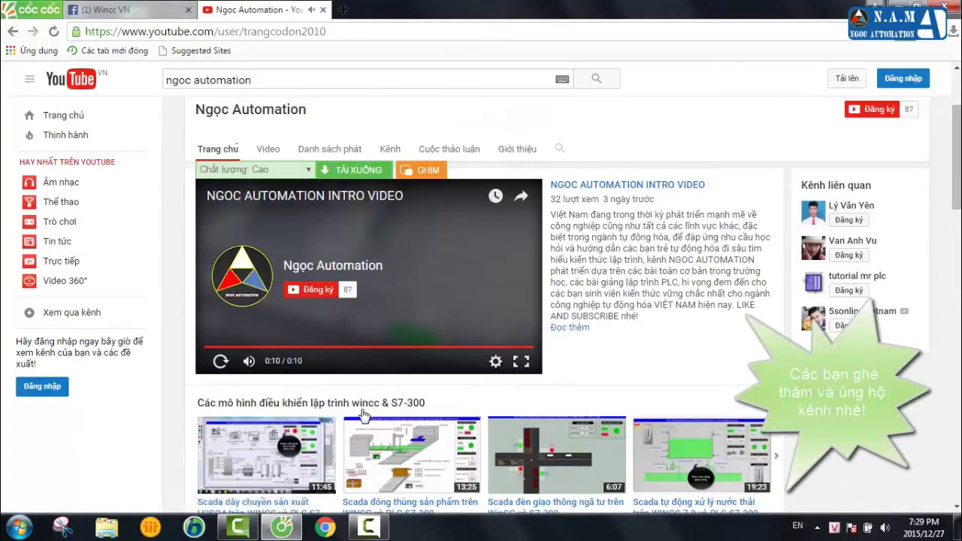
pyautogui.scroll(-1, 359, 416)
pyautogui.scroll(-1, 315, 323)
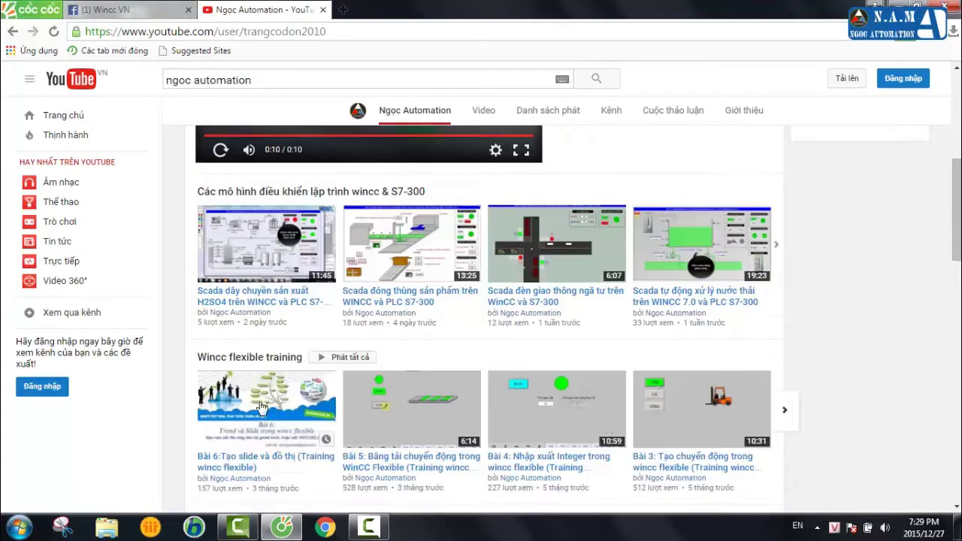
pyautogui.scroll(-3, 314, 359)
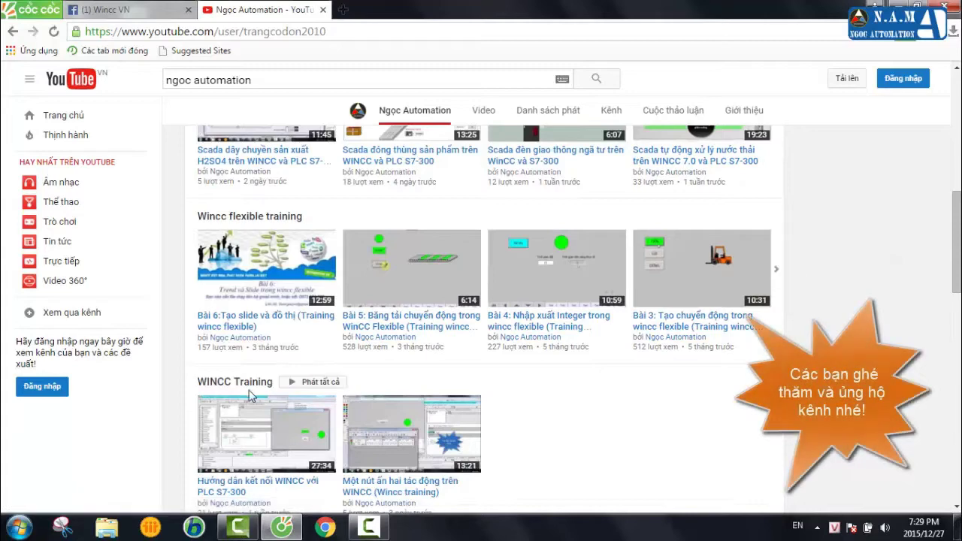
pyautogui.scroll(-1, 291, 389)
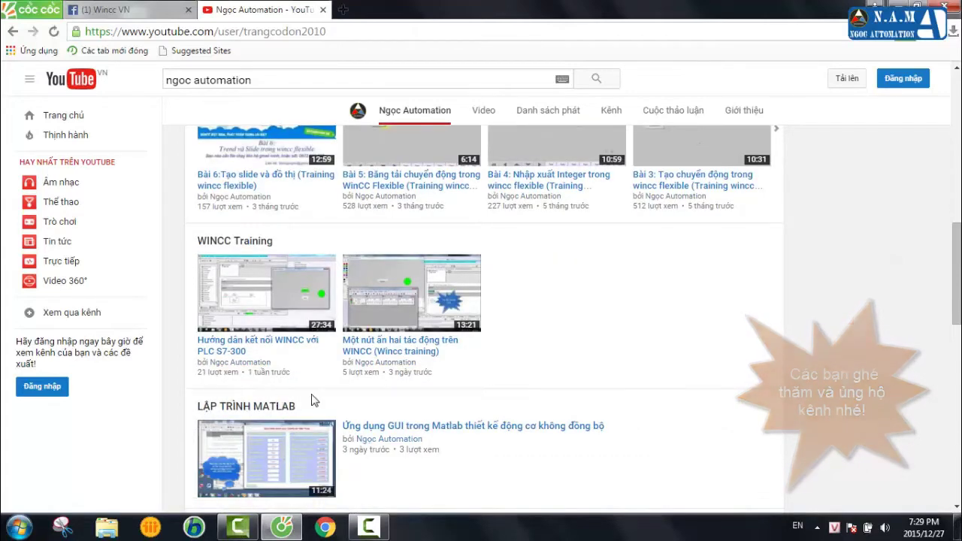
pyautogui.scroll(-2, 312, 398)
pyautogui.scroll(-4, 368, 389)
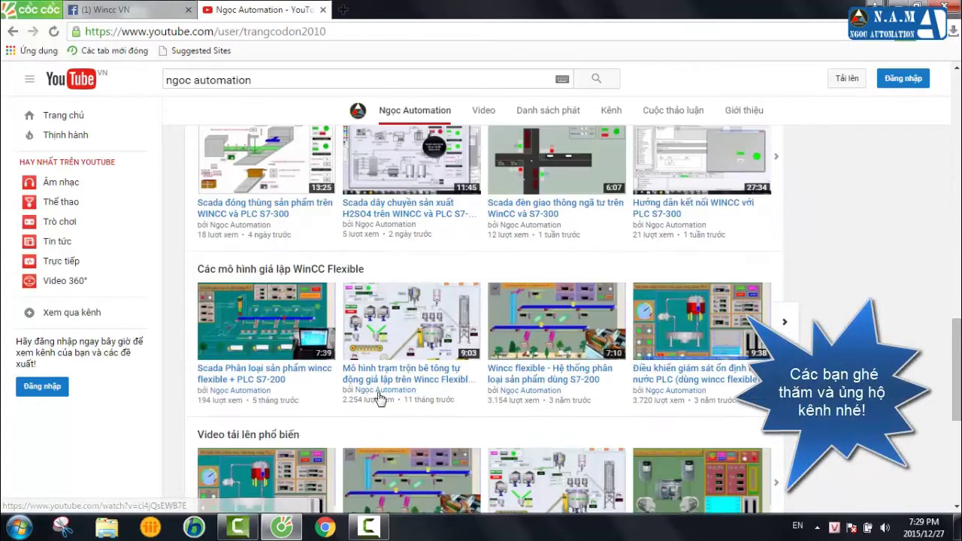
pyautogui.scroll(-1, 334, 354)
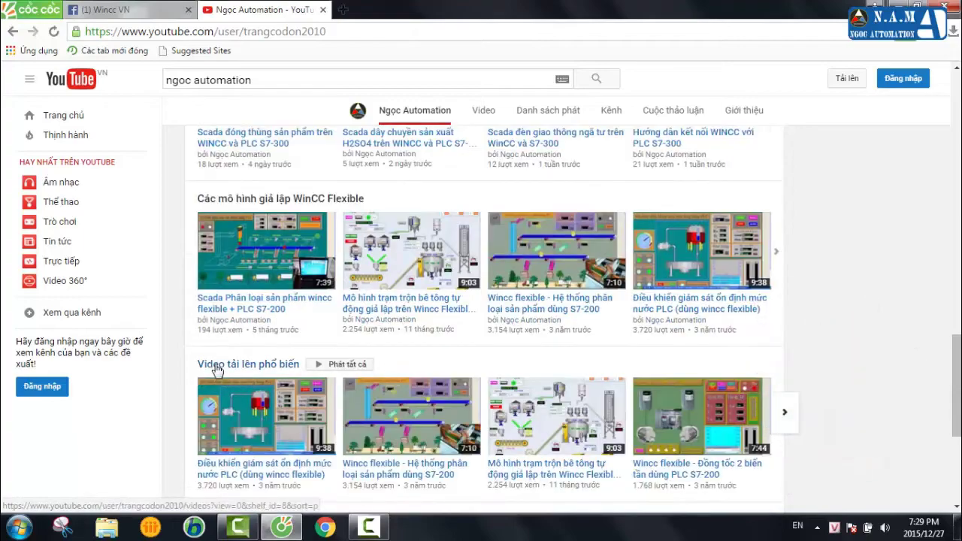
pyautogui.scroll(-3, 301, 383)
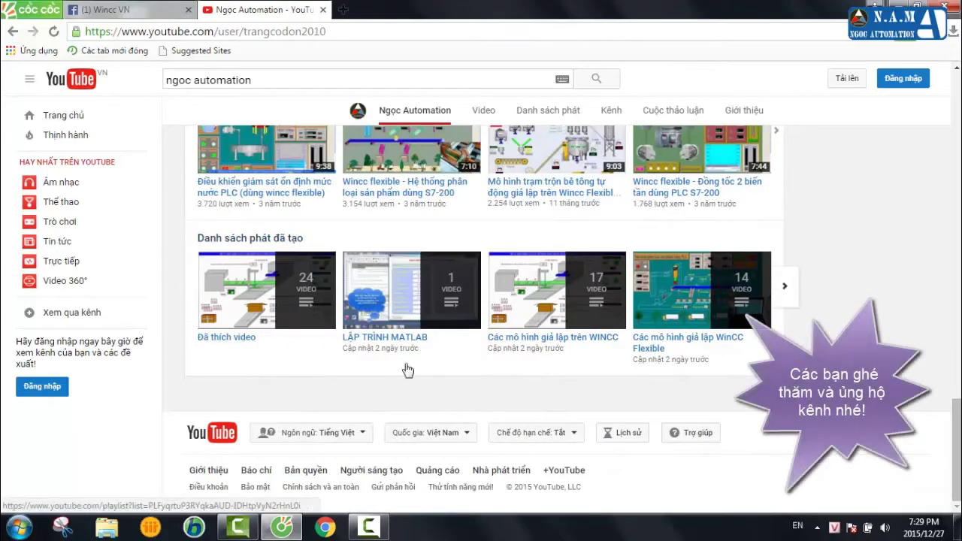
pyautogui.scroll(13, 406, 370)
pyautogui.scroll(4, 400, 372)
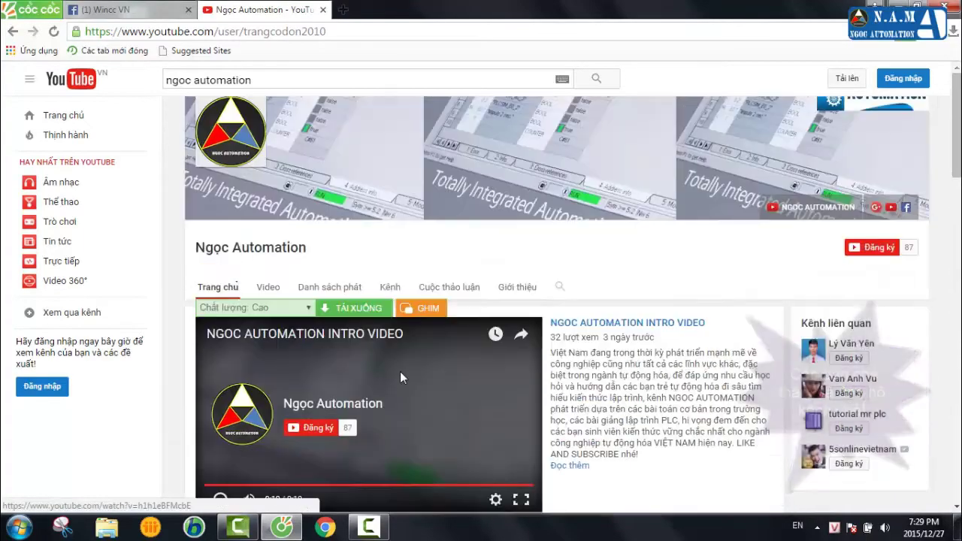
# - Open the channel's full list of uploaded videos, load the remaining ones and look through them
pyautogui.click(269, 290)
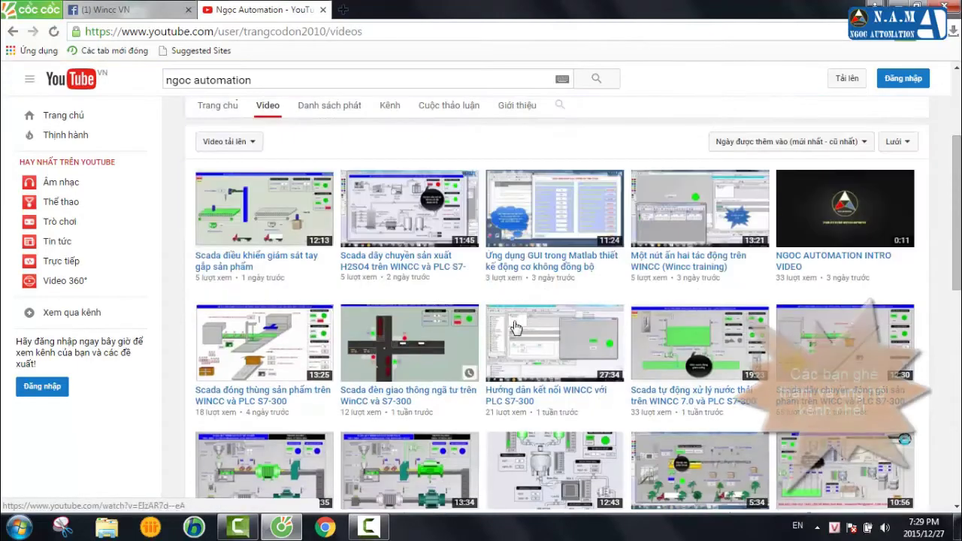
pyautogui.scroll(-2, 451, 244)
pyautogui.scroll(-8, 458, 246)
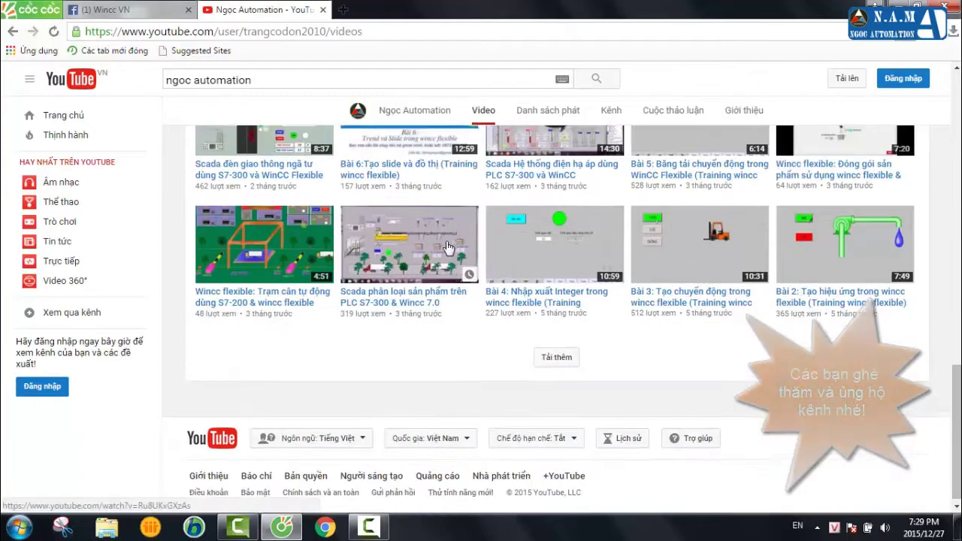
pyautogui.scroll(9, 449, 248)
pyautogui.scroll(3, 447, 249)
pyautogui.scroll(-10, 537, 352)
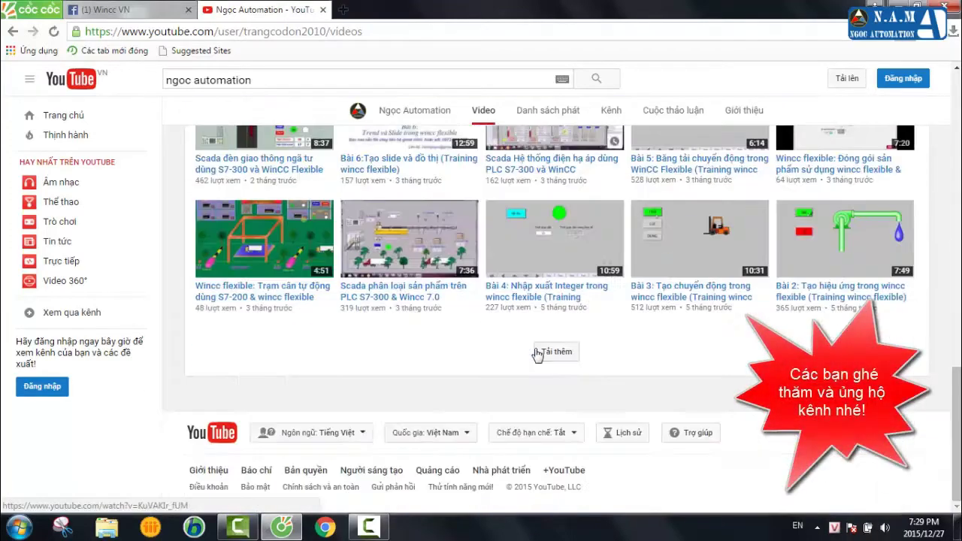
pyautogui.click(546, 351)
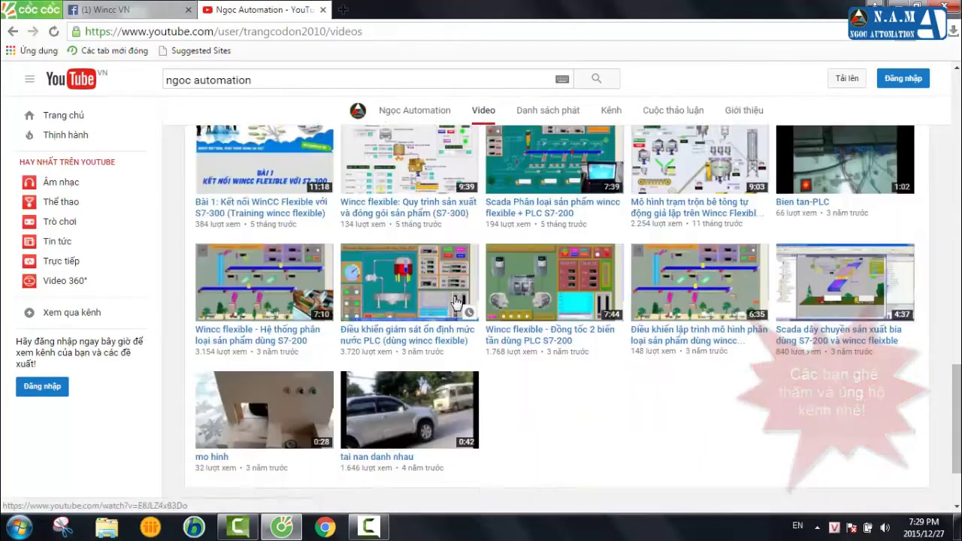
pyautogui.scroll(10, 456, 302)
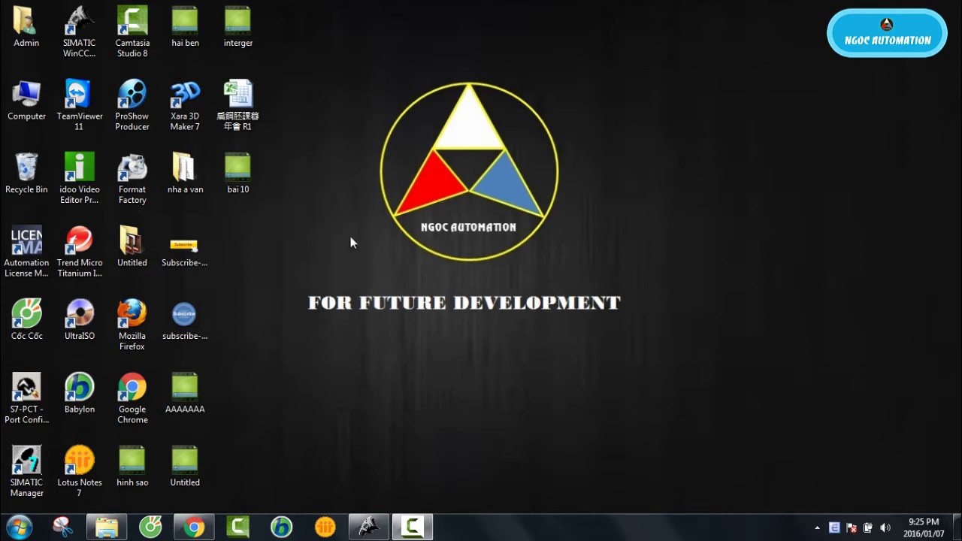
# - Switch to WinCC Explorer and start a new single-user project named GAUGE, with the project path set to the DAY HOC folder
pyautogui.click(369, 526)
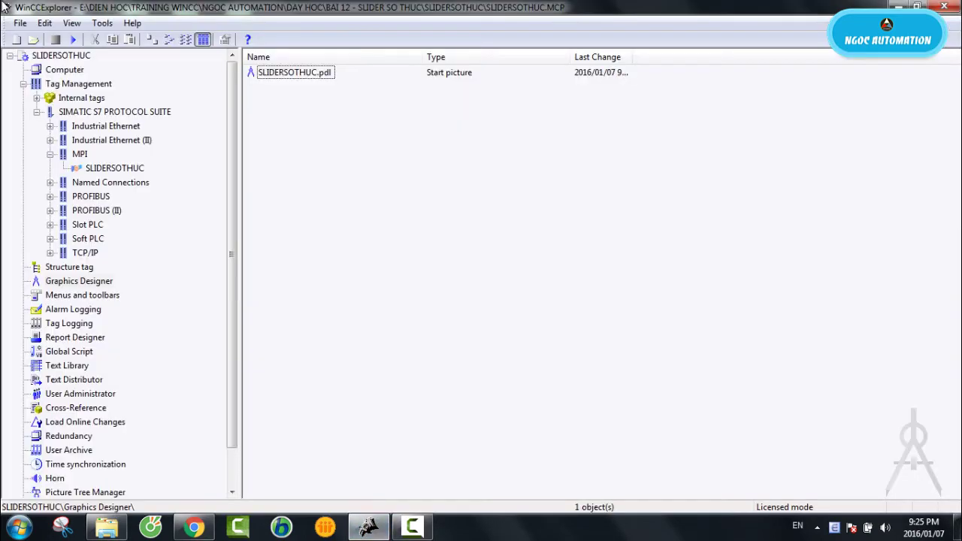
pyautogui.click(16, 39)
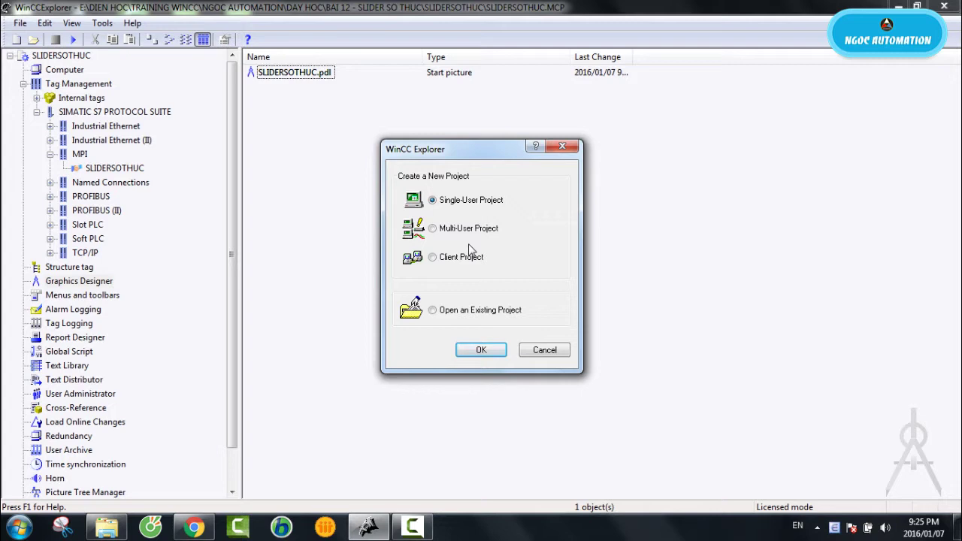
pyautogui.click(469, 353)
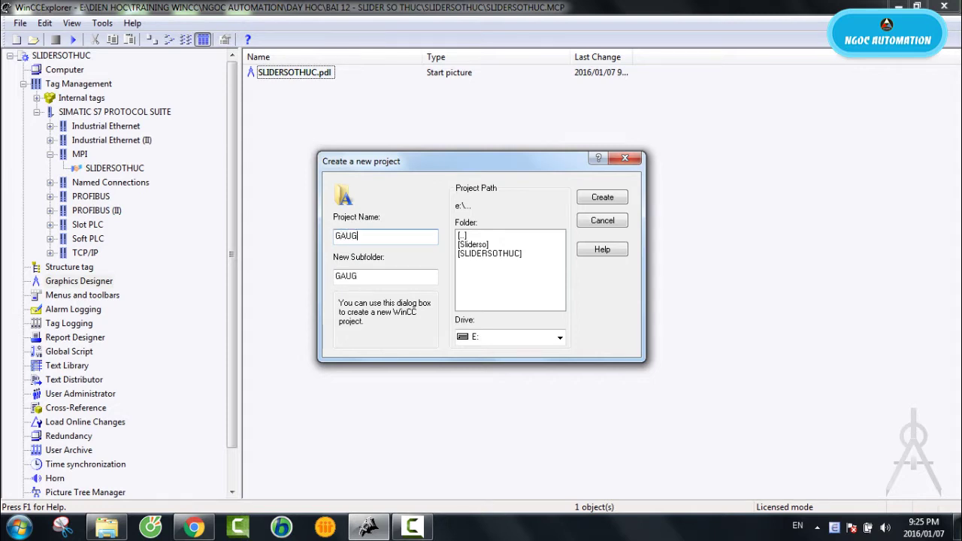
pyautogui.doubleClick(461, 236)
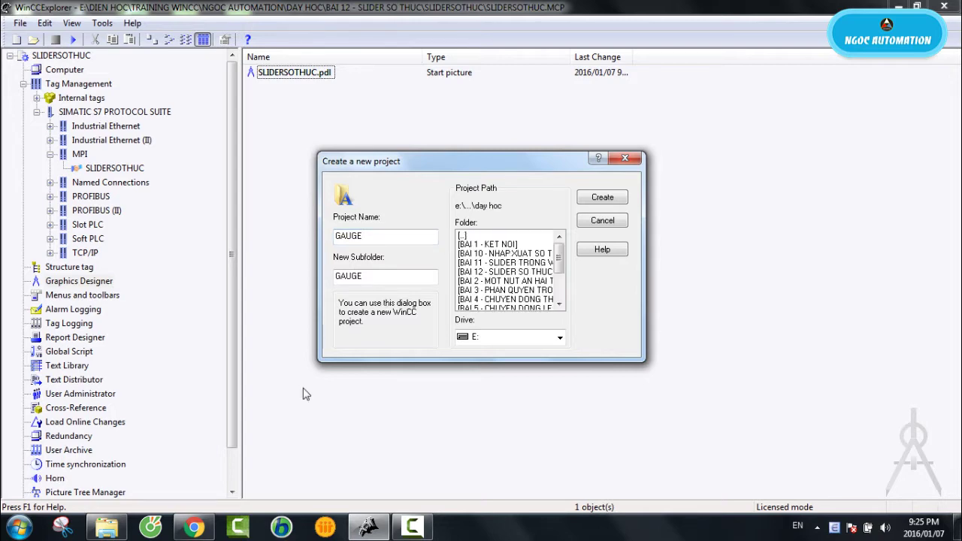
# - Switch to Windows Explorer and create a folder named "BAI 13 -GAUGE" inside DAY HOC
pyautogui.click(107, 530)
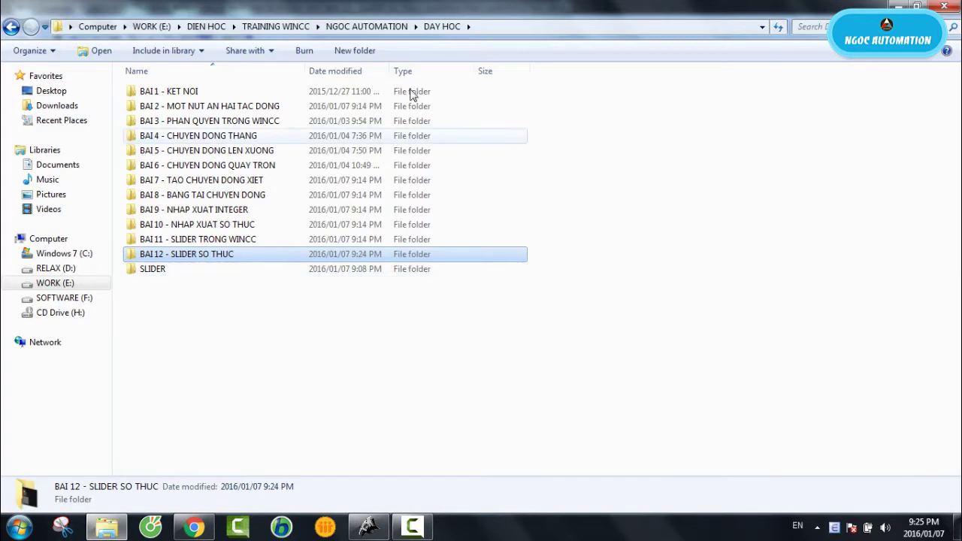
pyautogui.hotkey('ctrl', 'shift', 'n')
pyautogui.write('B')
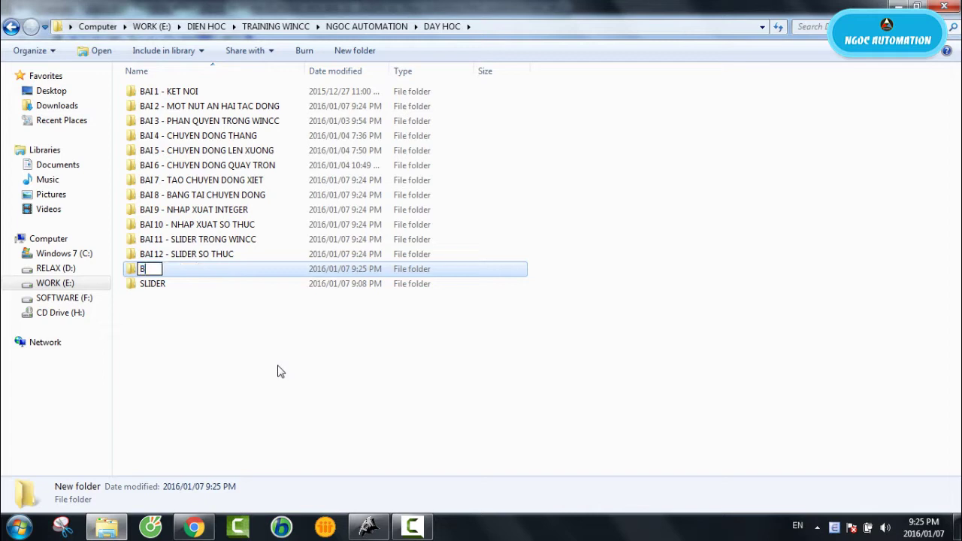
pyautogui.write('AI 13 -GAUGE')
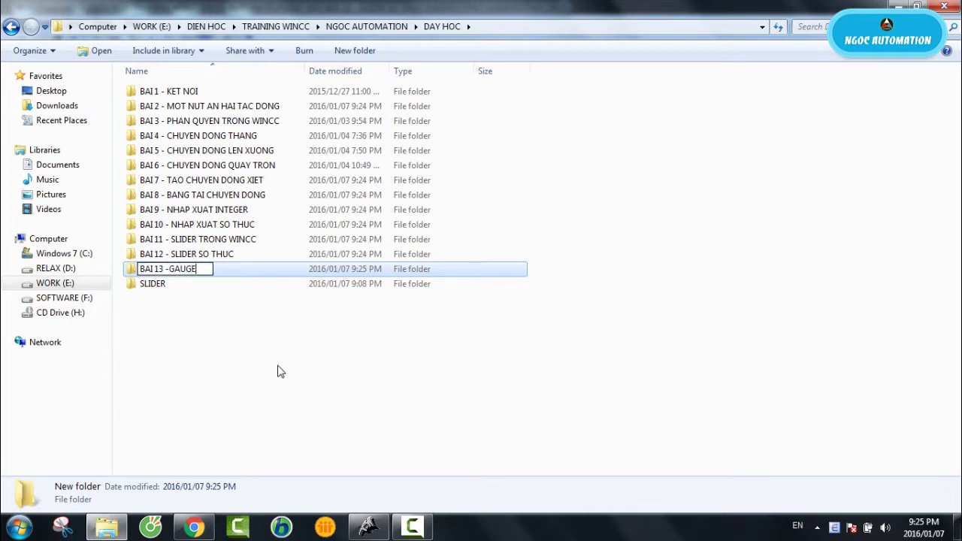
pyautogui.press('Return')
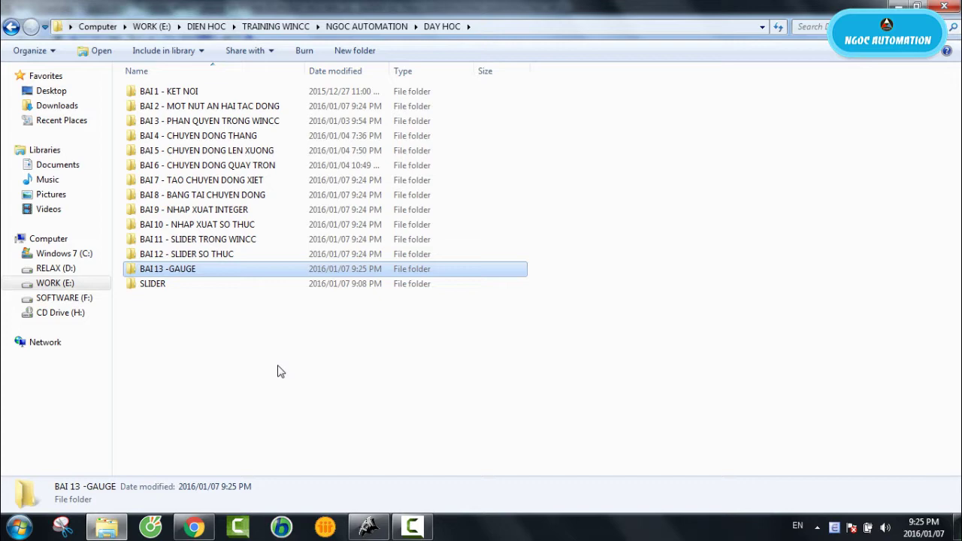
# - Return to WinCC Explorer, set the project path to the "BAI 13 -GAUGE" folder and create the GAUGE project
pyautogui.click(369, 526)
pyautogui.doubleClick(471, 238)
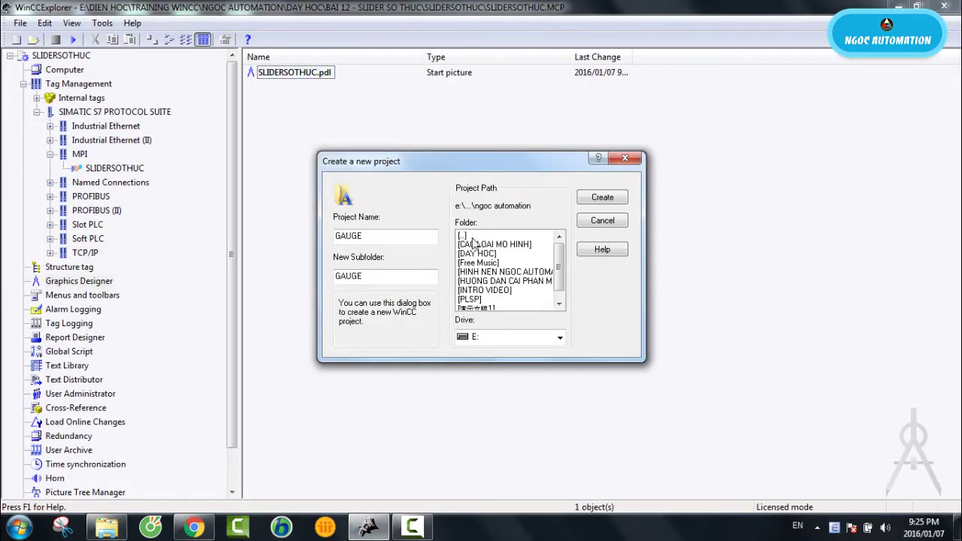
pyautogui.doubleClick(487, 254)
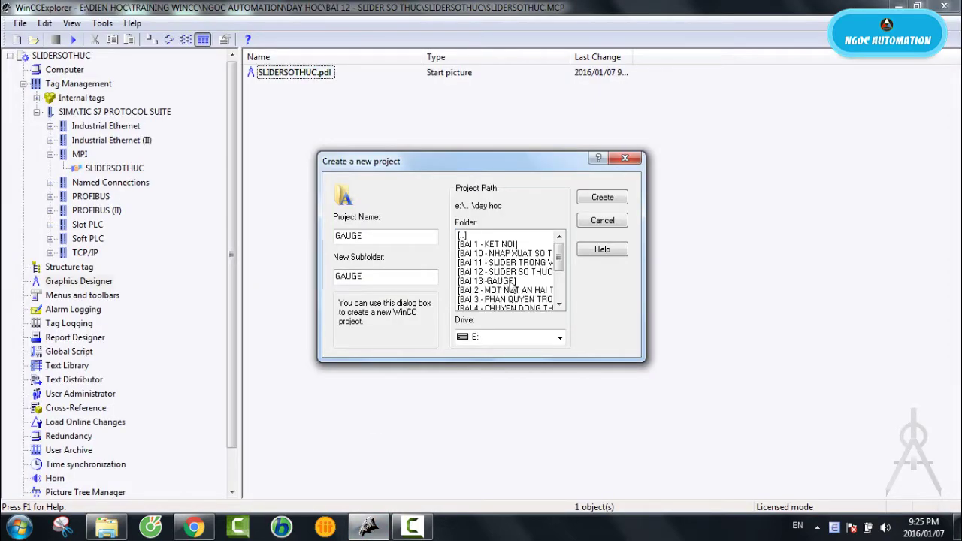
pyautogui.moveTo(556, 259)
pyautogui.mouseDown()
pyautogui.moveTo(571, 318)
pyautogui.moveTo(562, 249)
pyautogui.mouseUp()
pyautogui.click(509, 281)
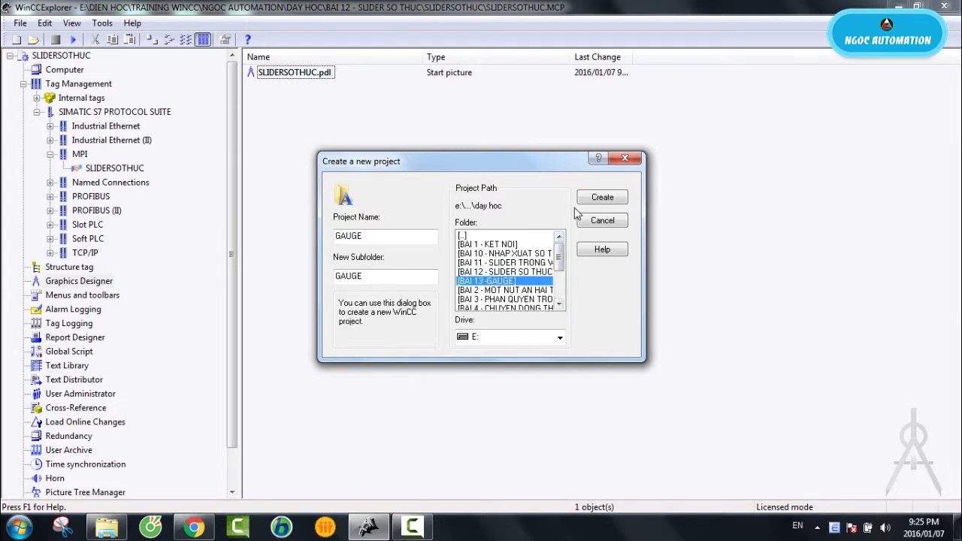
pyautogui.doubleClick(504, 282)
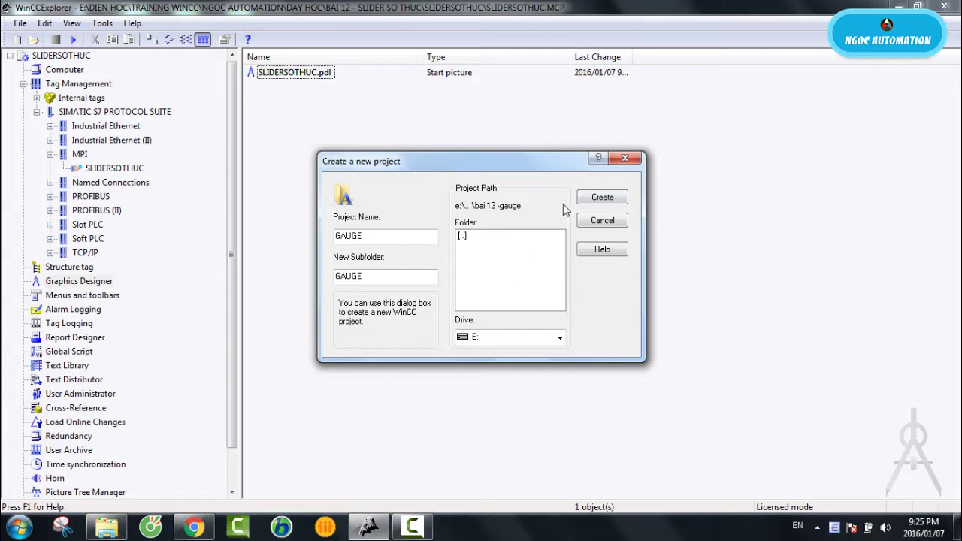
pyautogui.click(602, 197)
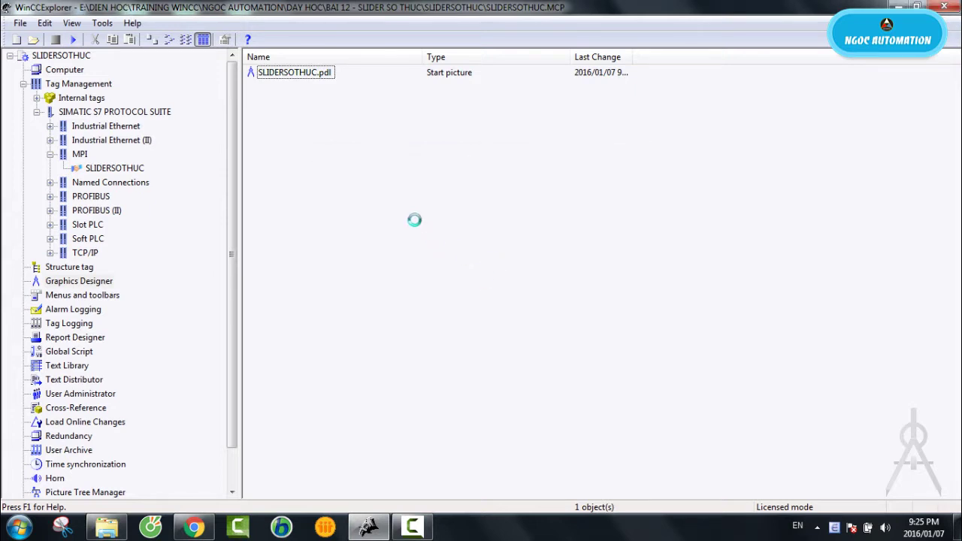
pyautogui.click(412, 528)
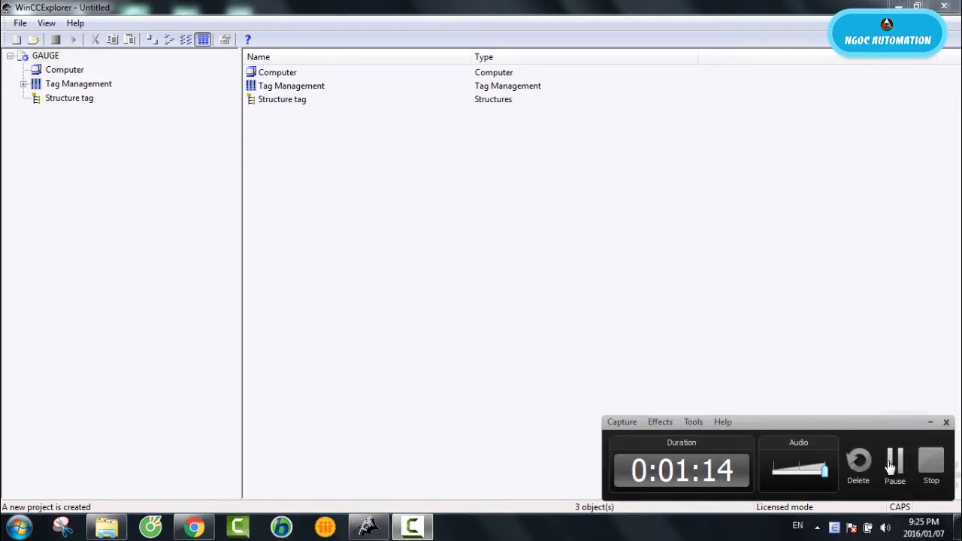
pyautogui.click(894, 460)
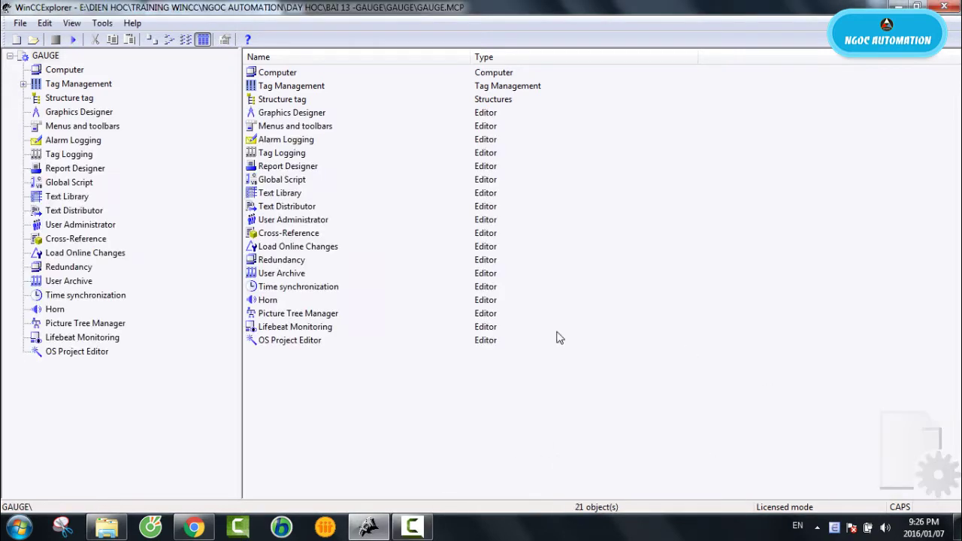
# - Add the SIMATIC S7 Protocol Suite communication driver to Tag Management
pyautogui.click(58, 87)
pyautogui.rightClick(57, 89)
pyautogui.click(113, 92)
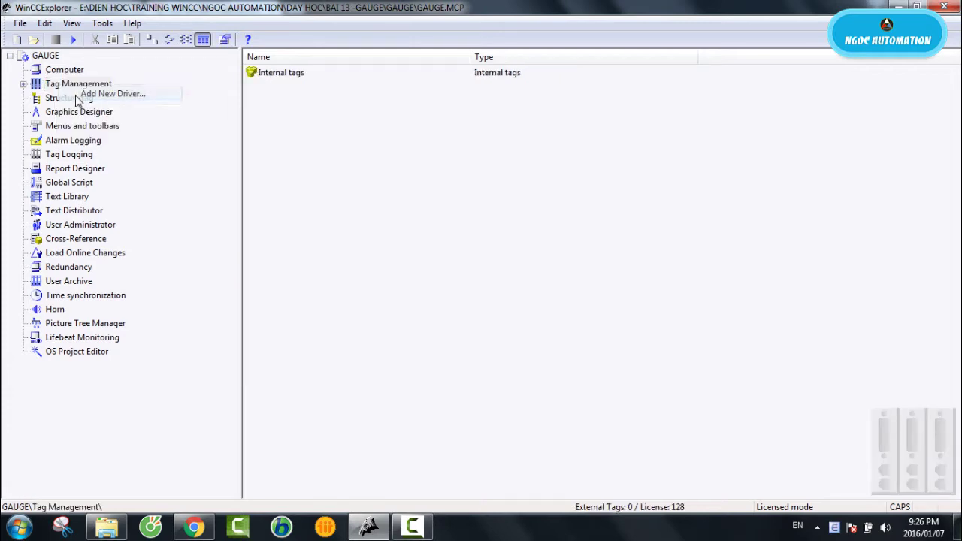
pyautogui.scroll(-5, 484, 281)
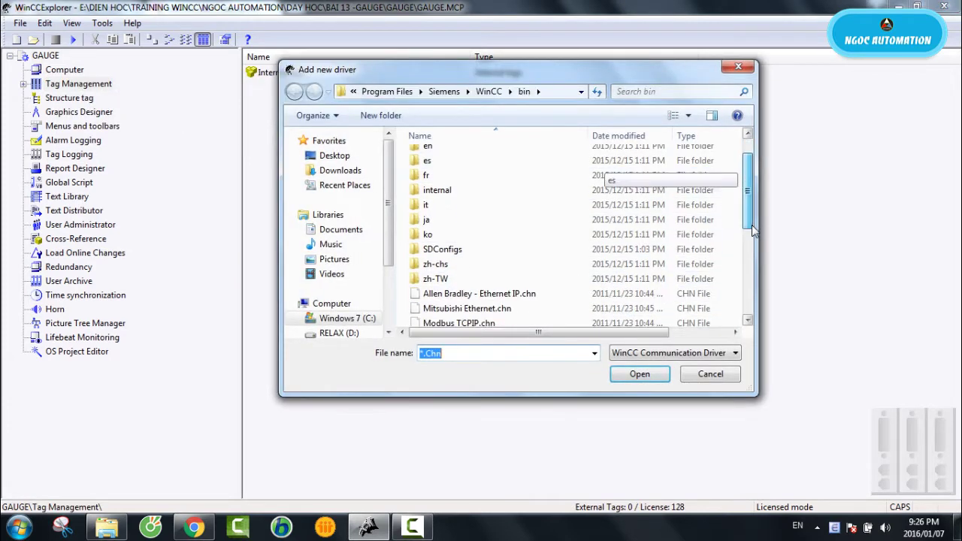
pyautogui.doubleClick(466, 259)
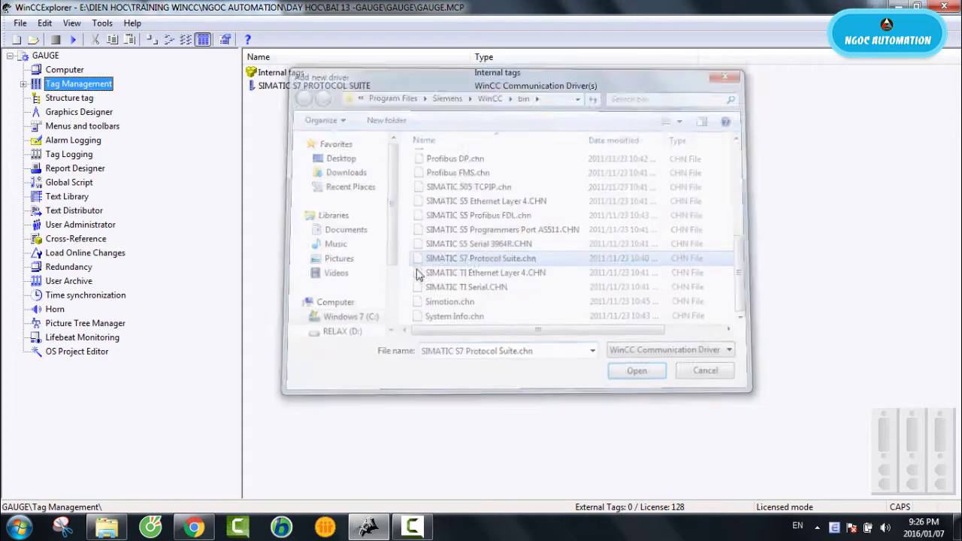
# - Start a new driver connection named GAUGE on the MPI channel of the SIMATIC S7 Protocol Suite
pyautogui.click(23, 84)
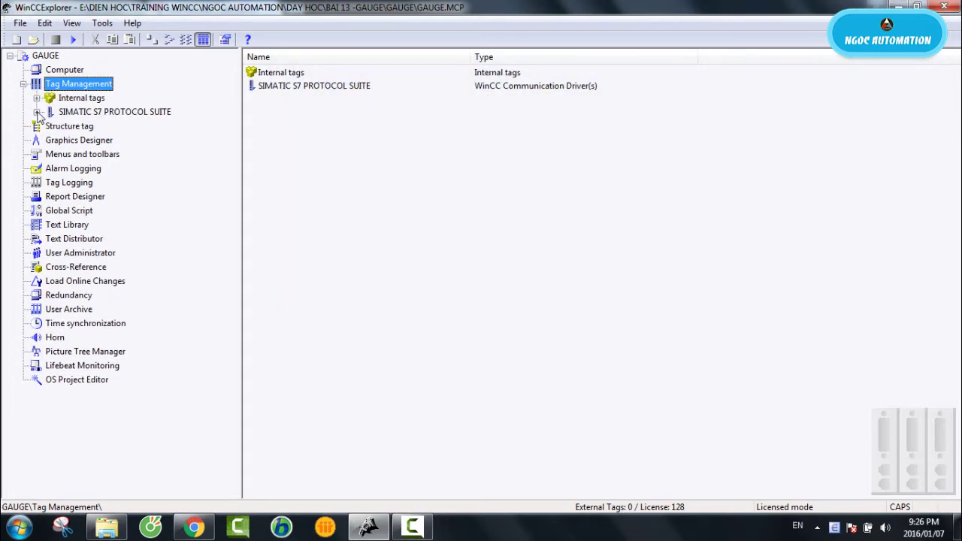
pyautogui.click(36, 111)
pyautogui.click(79, 154)
pyautogui.rightClick(80, 154)
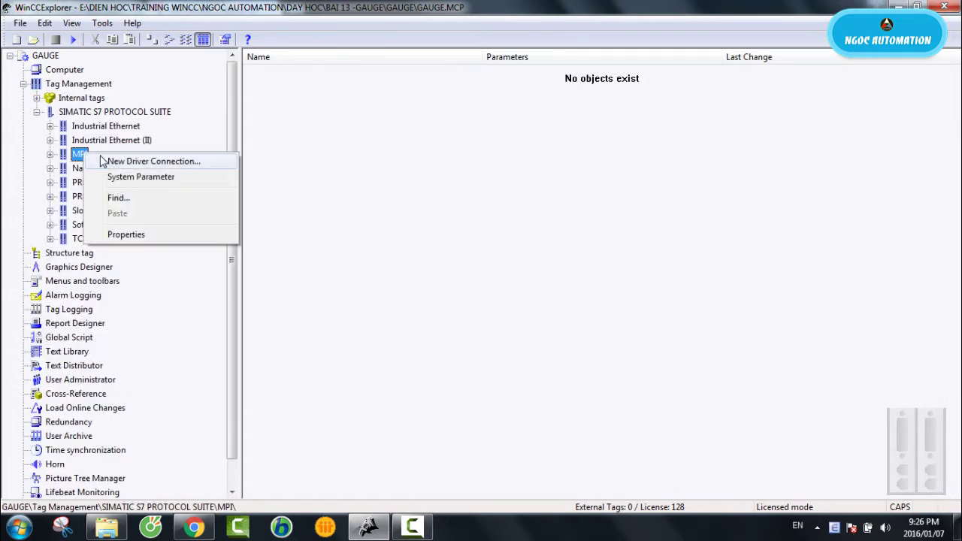
pyautogui.click(143, 160)
pyautogui.write('G')
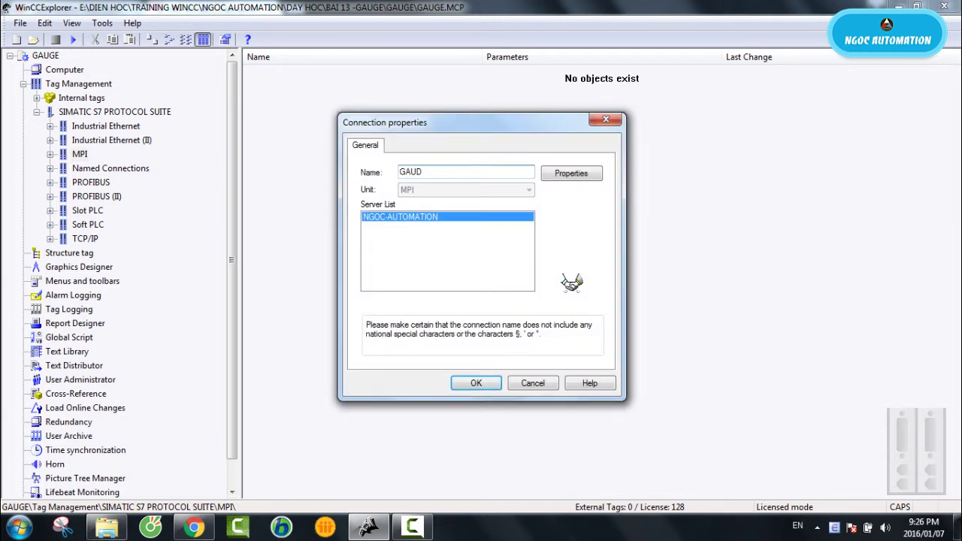
pyautogui.write('AUGE')
# - Set the connection's slot number to 2 in its MPI parameters and create the connection
pyautogui.click(571, 173)
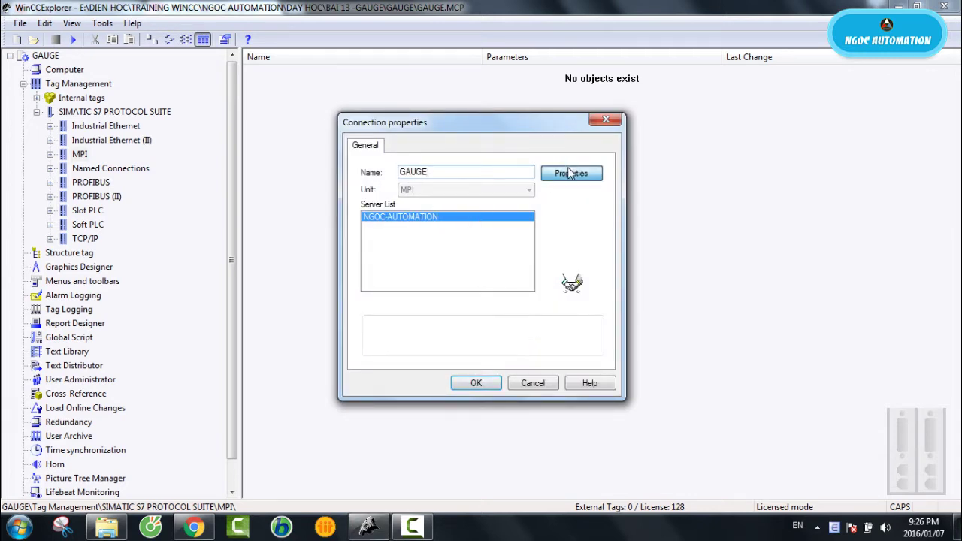
pyautogui.press('Tab')
pyautogui.press('Tab')
pyautogui.press('Tab')
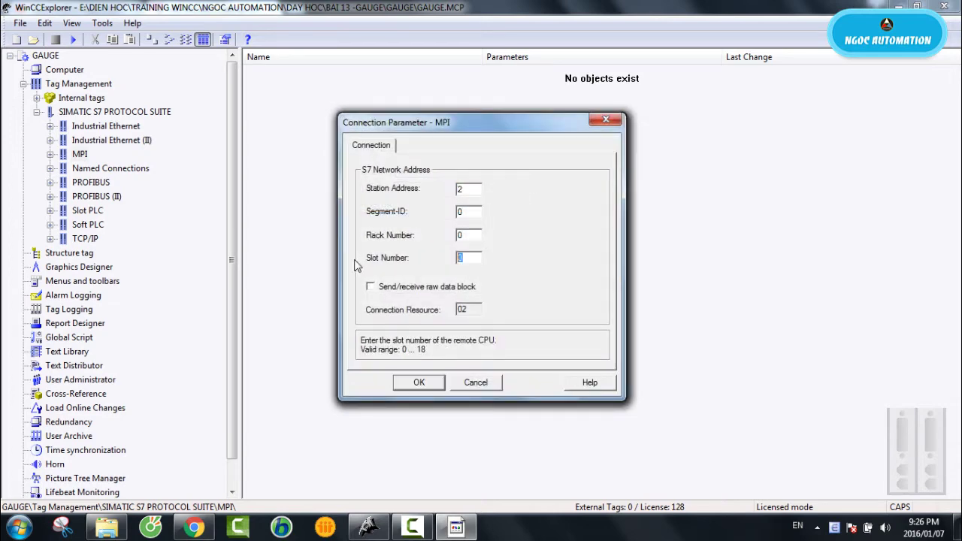
pyautogui.write('2')
pyautogui.click(418, 382)
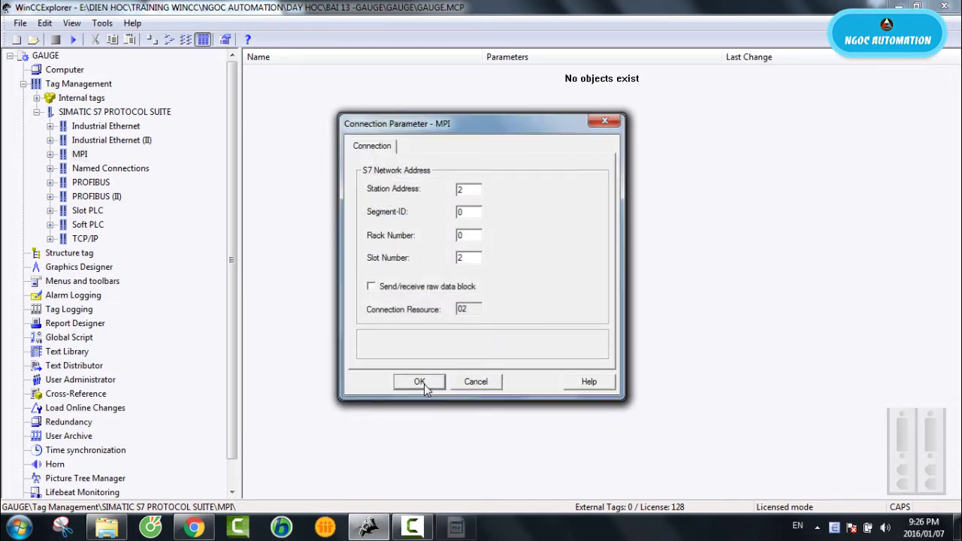
pyautogui.click(475, 382)
# - Open the GAUGE connection and start a new tag named SWITCH with the data type Binary tag
pyautogui.doubleClick(268, 71)
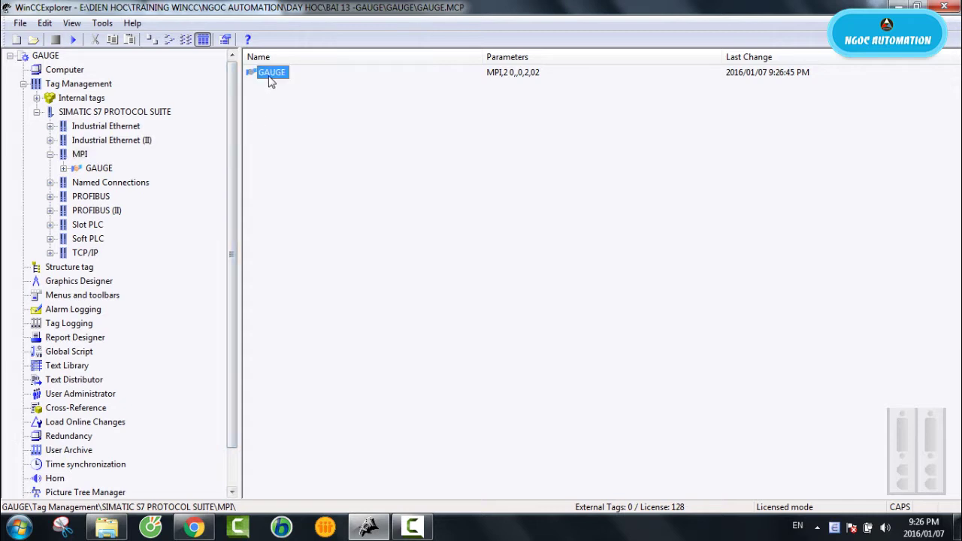
pyautogui.rightClick(313, 104)
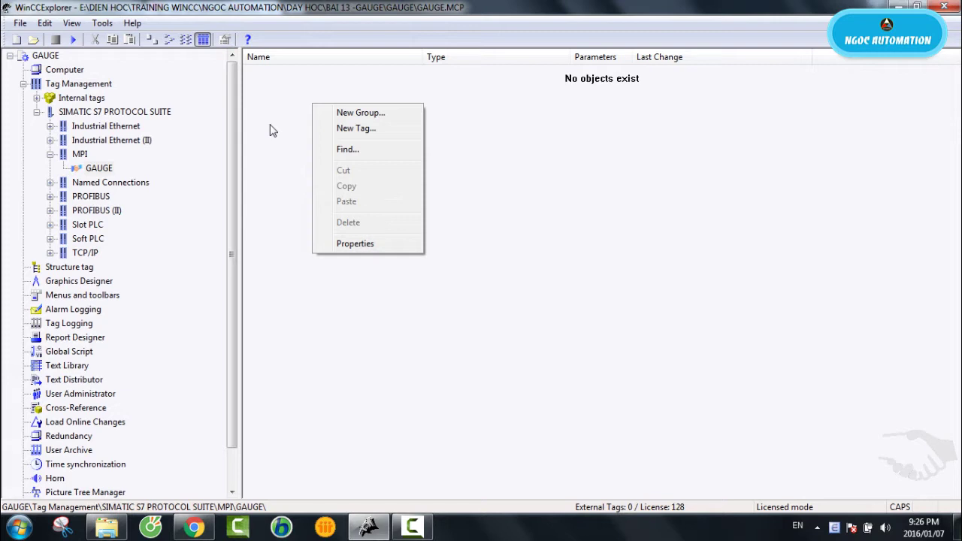
pyautogui.click(333, 129)
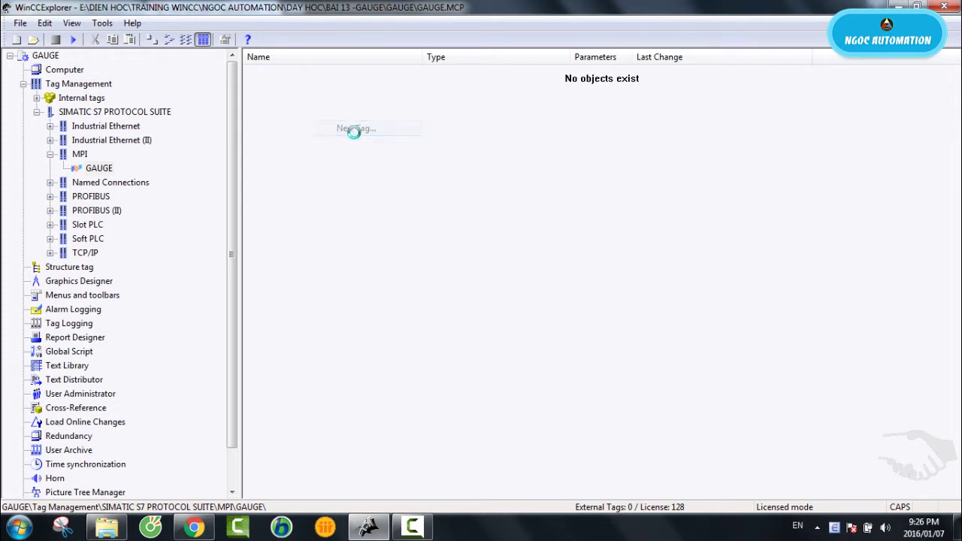
pyautogui.write('SWITCH')
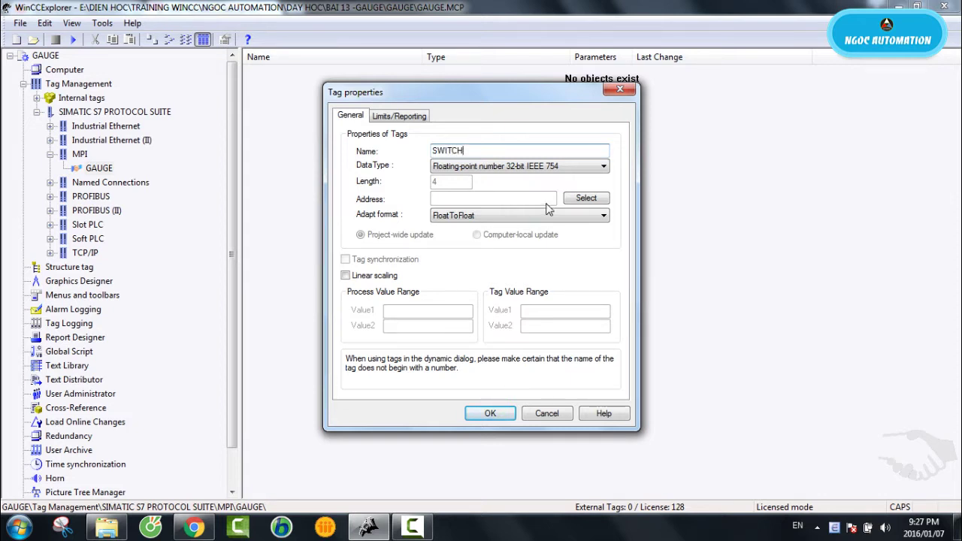
pyautogui.click(571, 199)
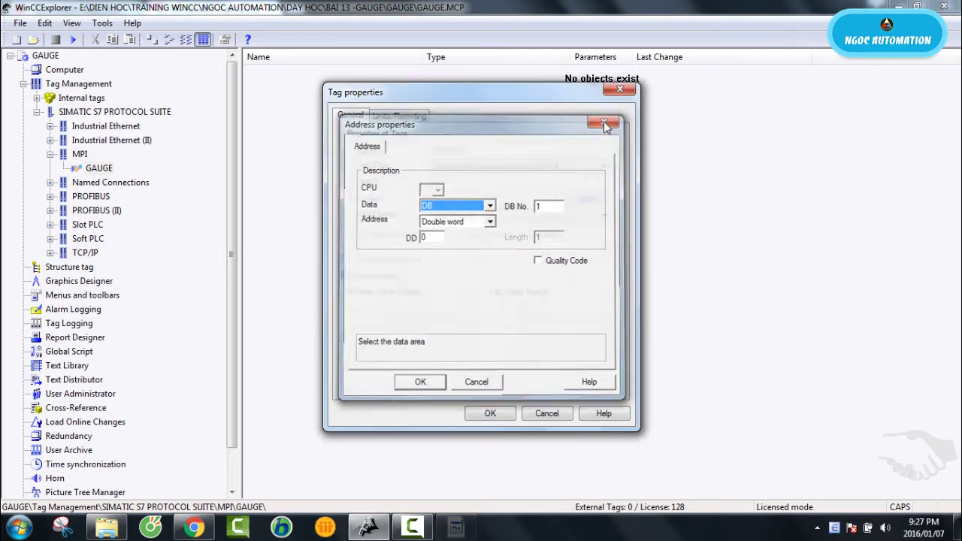
pyautogui.click(607, 119)
pyautogui.click(499, 167)
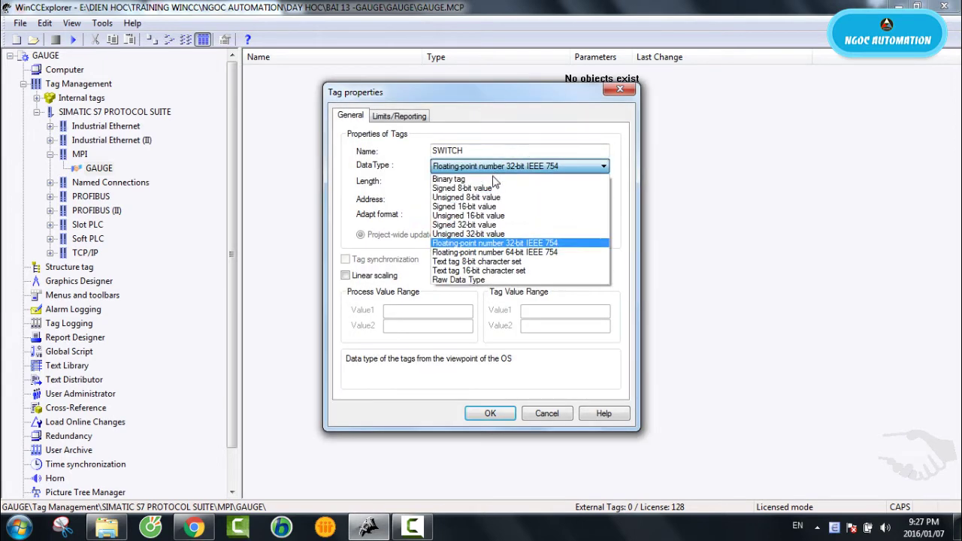
pyautogui.click(462, 188)
pyautogui.click(465, 170)
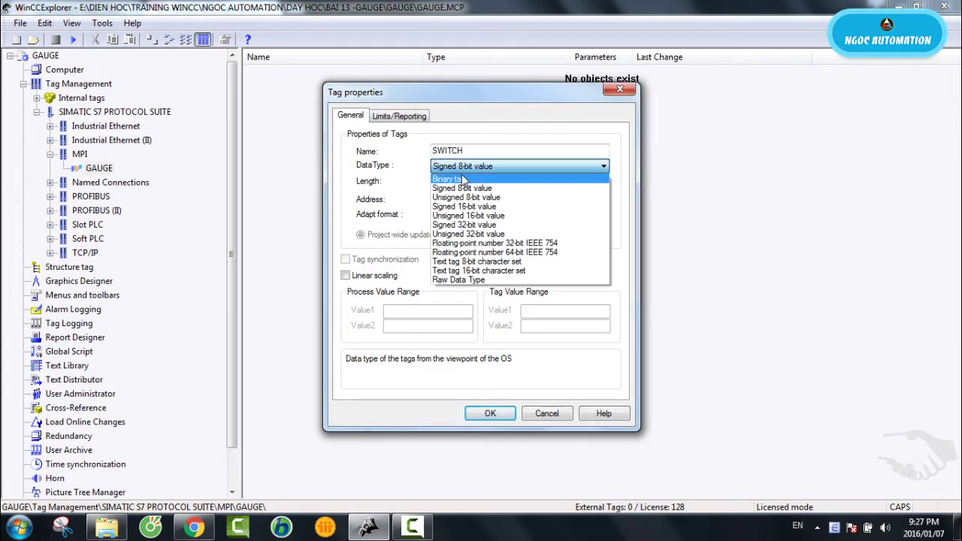
pyautogui.click(465, 179)
# - Assign the SWITCH tag the bit memory address M0.0 and create the tag
pyautogui.click(586, 197)
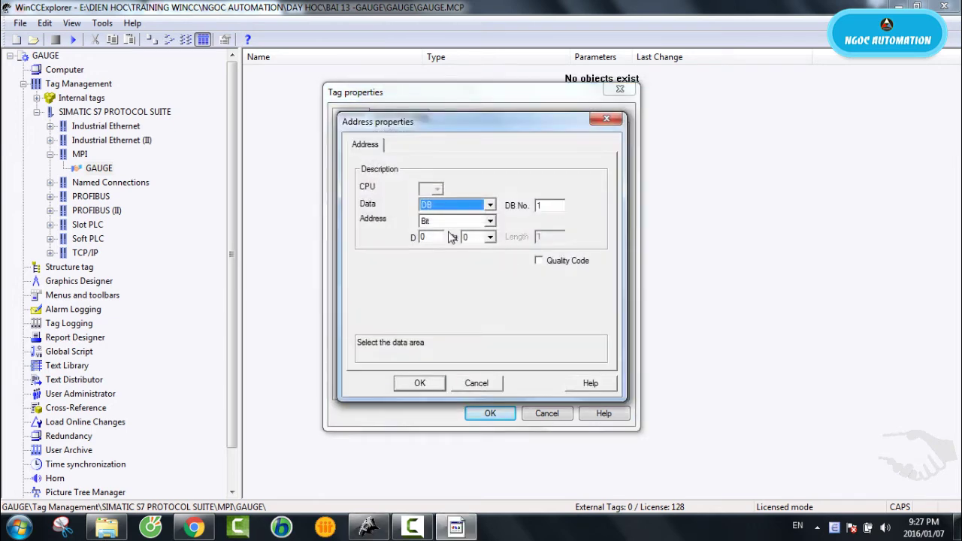
pyautogui.click(451, 205)
pyautogui.click(448, 224)
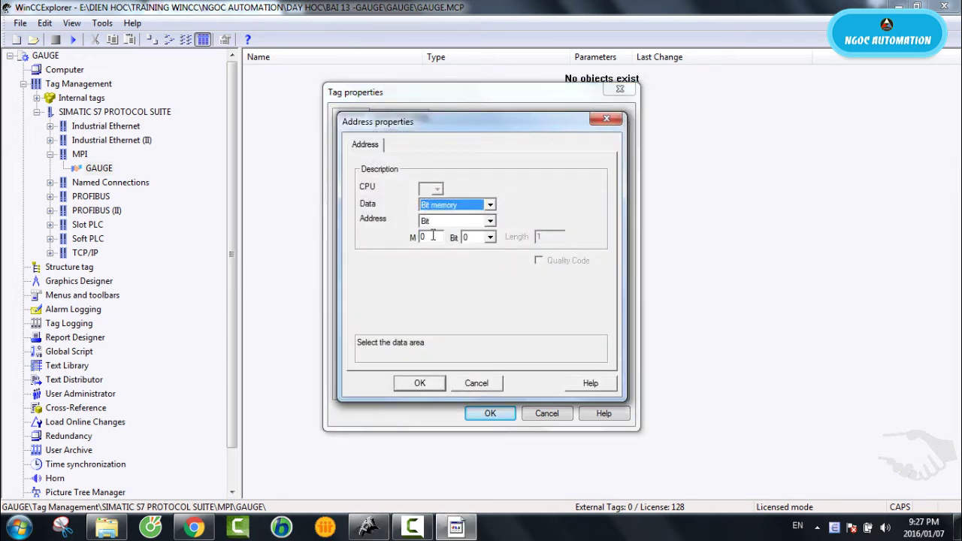
pyautogui.click(423, 382)
pyautogui.click(489, 413)
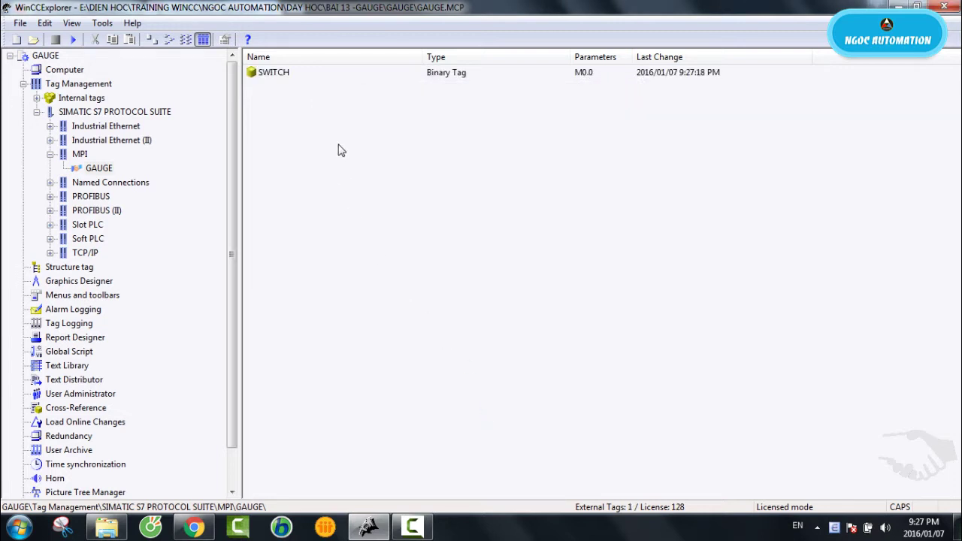
# - Add a tag named DIENAP with data type Floating-point number 32-bit IEEE 754 and bit memory address MD100
pyautogui.click(274, 72)
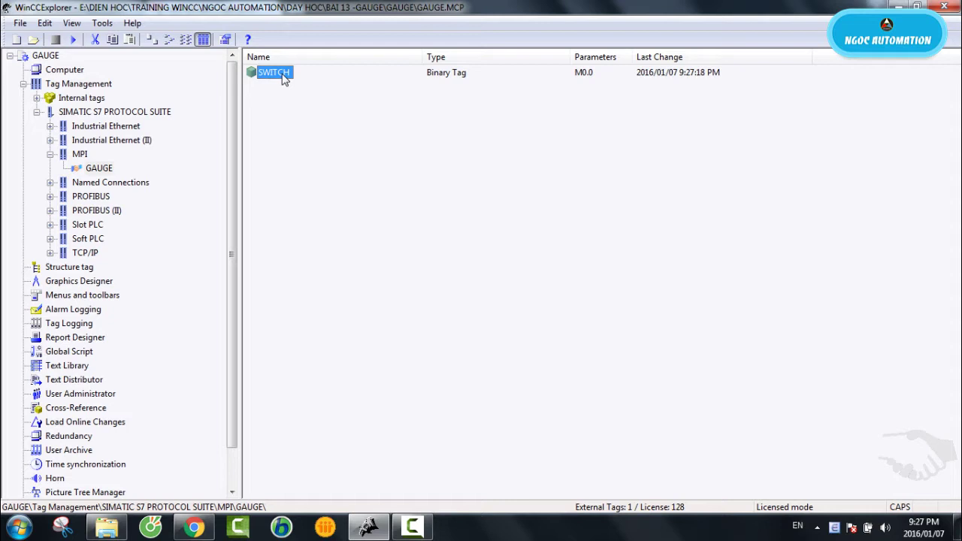
pyautogui.rightClick(306, 111)
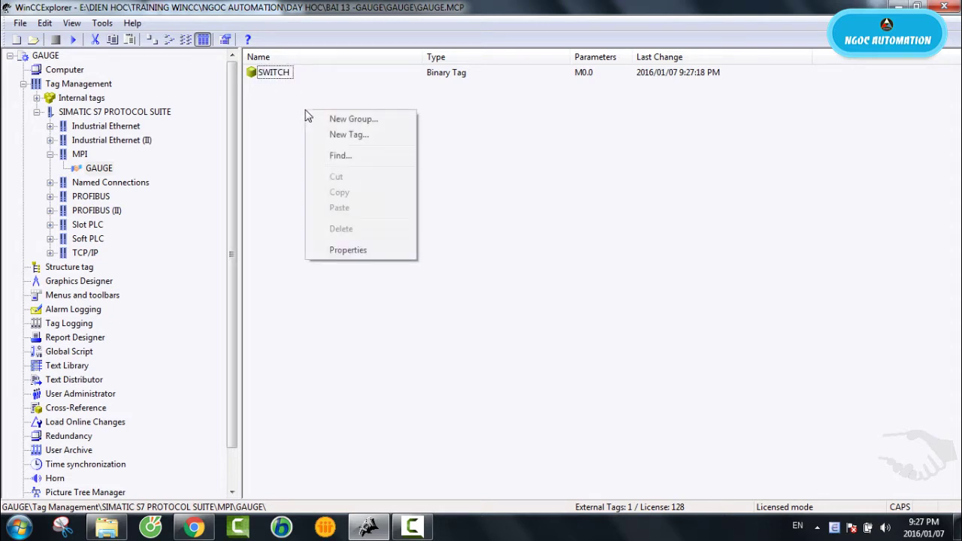
pyautogui.click(337, 137)
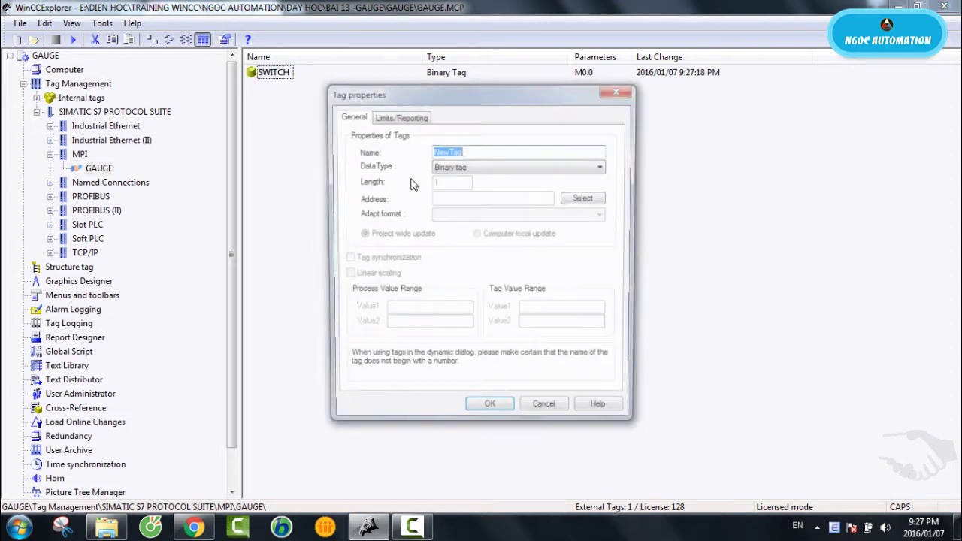
pyautogui.write('DIENAP')
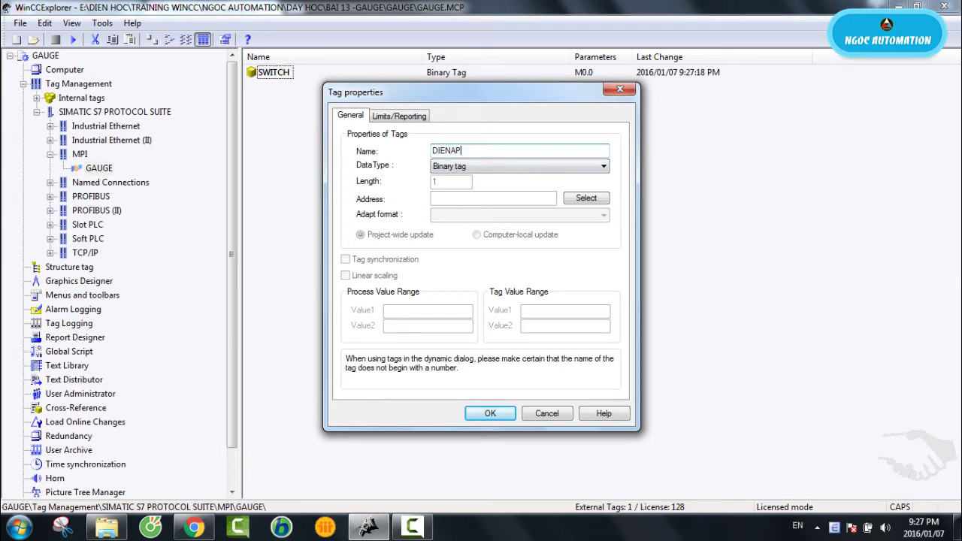
pyautogui.click(514, 171)
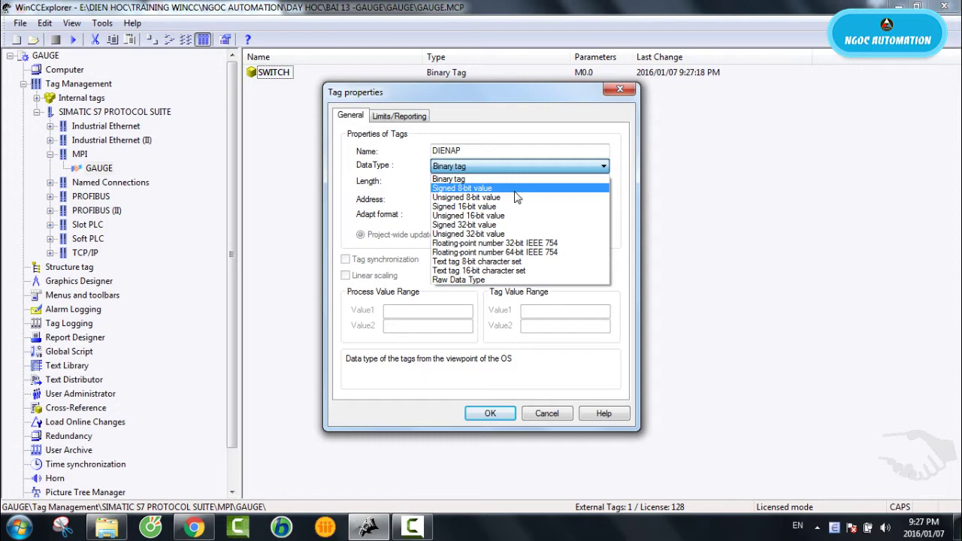
pyautogui.click(517, 245)
pyautogui.click(585, 199)
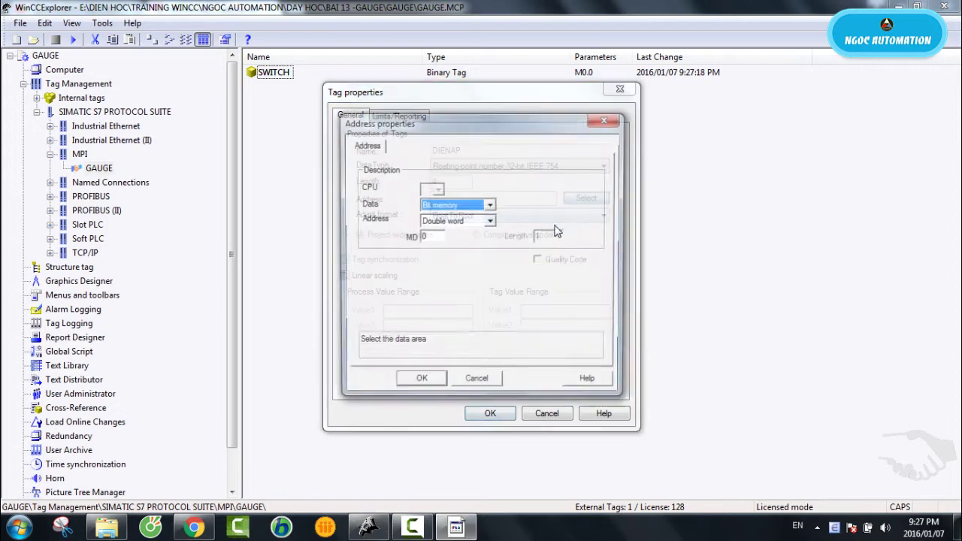
pyautogui.doubleClick(433, 234)
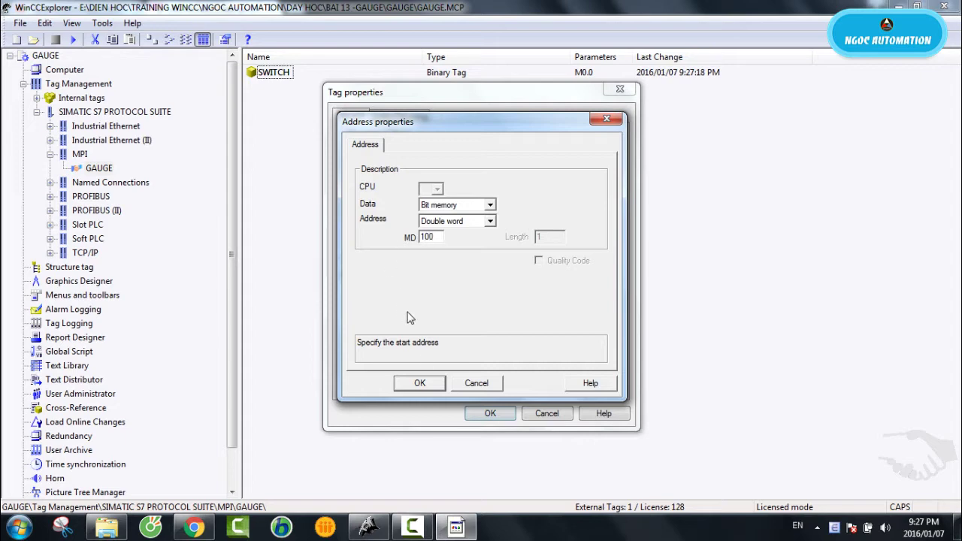
pyautogui.click(432, 382)
pyautogui.click(490, 413)
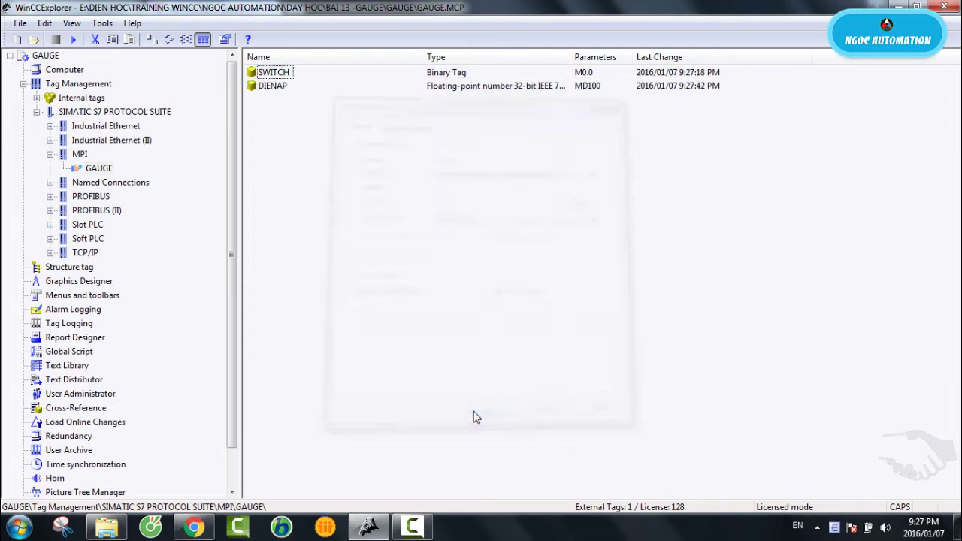
# - Add a tag named DONGDIEN with data type Floating-point number 32-bit IEEE 754 and bit memory address MD104
pyautogui.rightClick(330, 151)
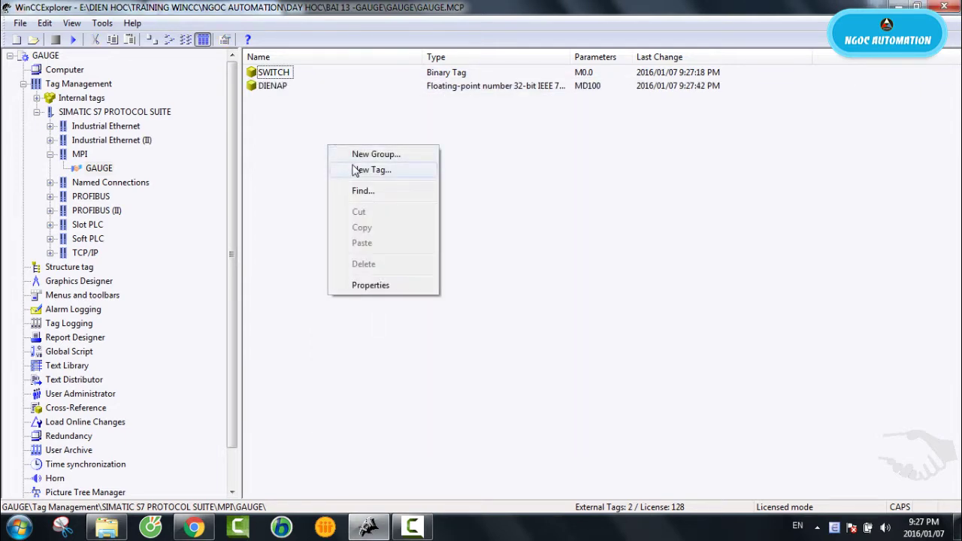
pyautogui.click(357, 171)
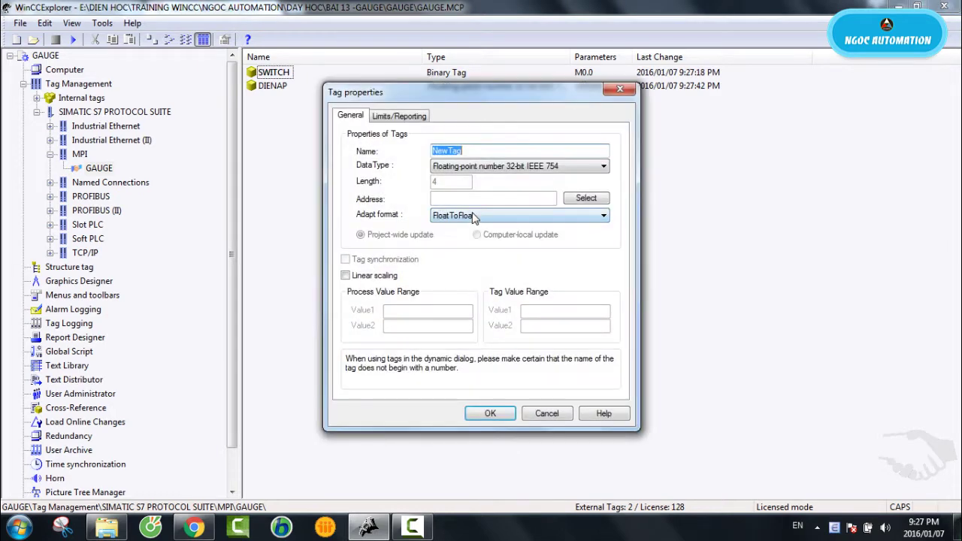
pyautogui.write('DONGDIEN')
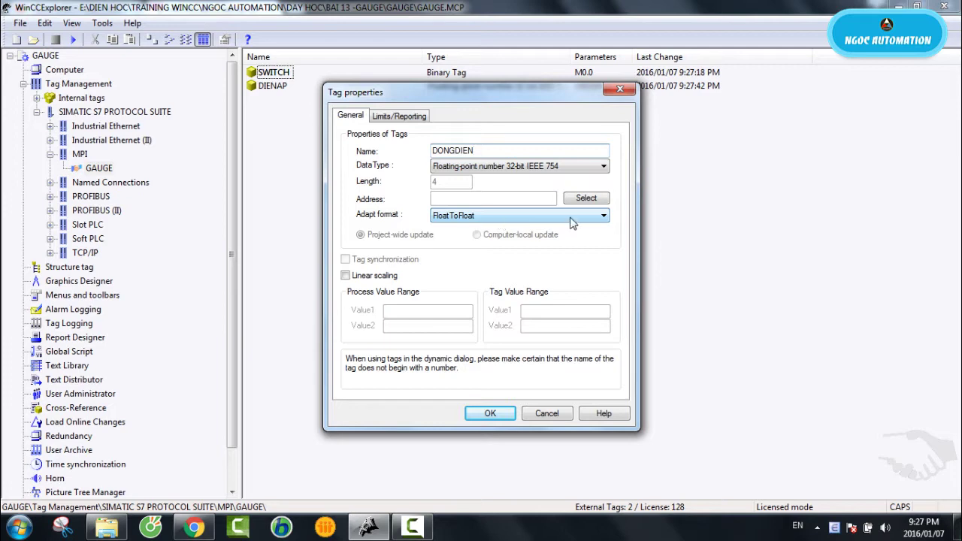
pyautogui.click(586, 199)
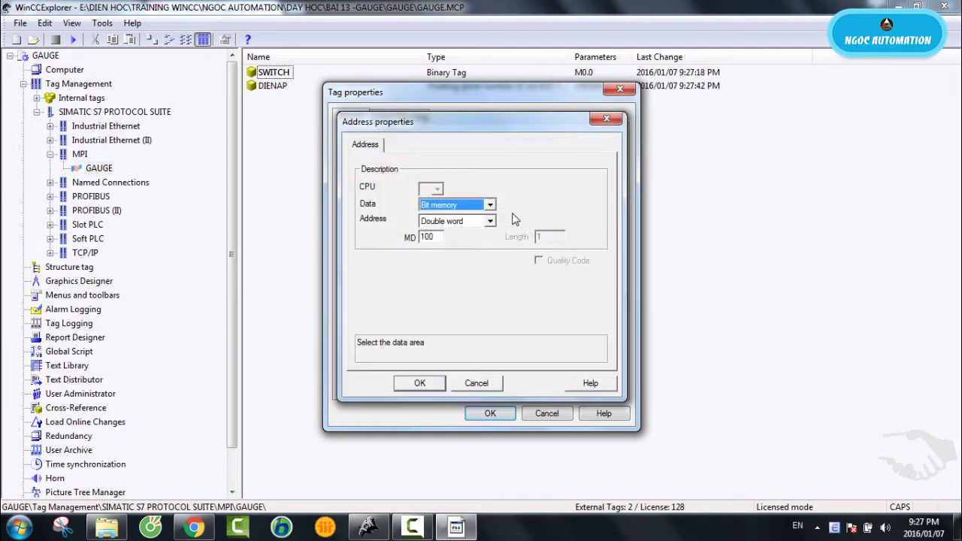
pyautogui.click(444, 235)
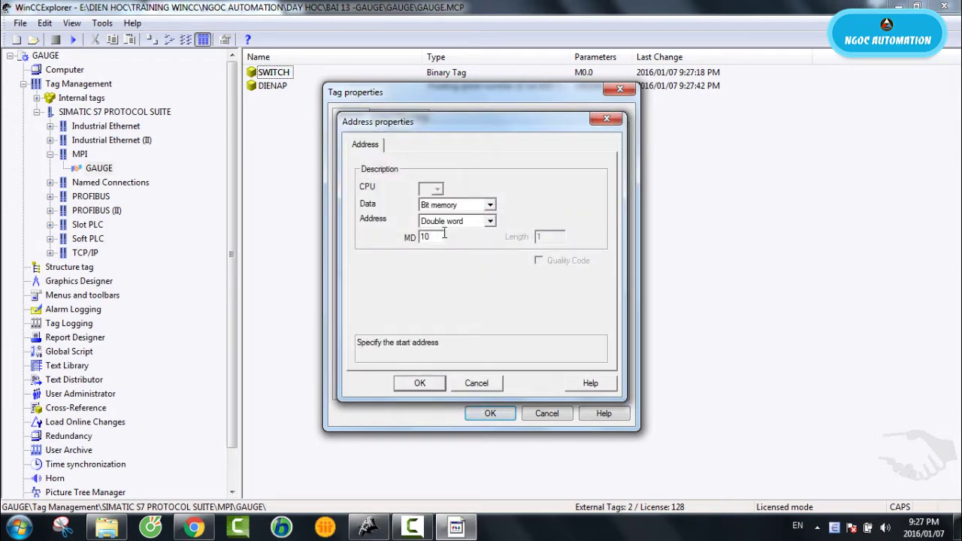
pyautogui.click(420, 383)
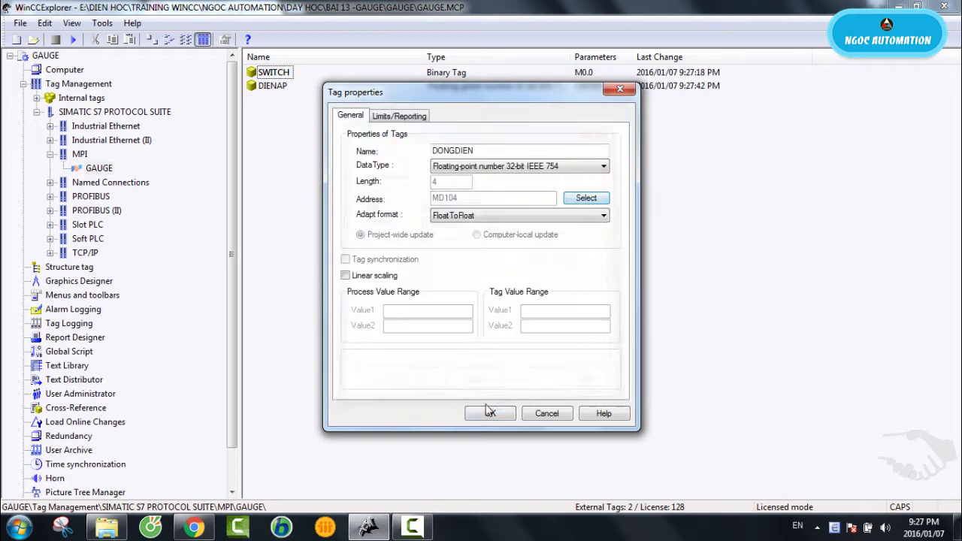
pyautogui.click(489, 413)
# - Add a tag named DIENTRO with data type Floating-point number 32-bit IEEE 754 and bit memory address MD108
pyautogui.rightClick(315, 163)
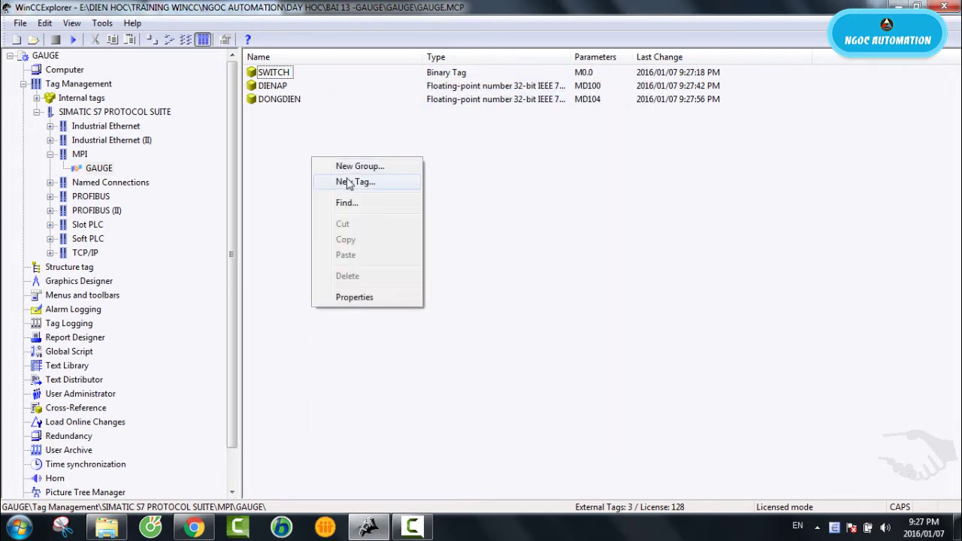
pyautogui.click(353, 182)
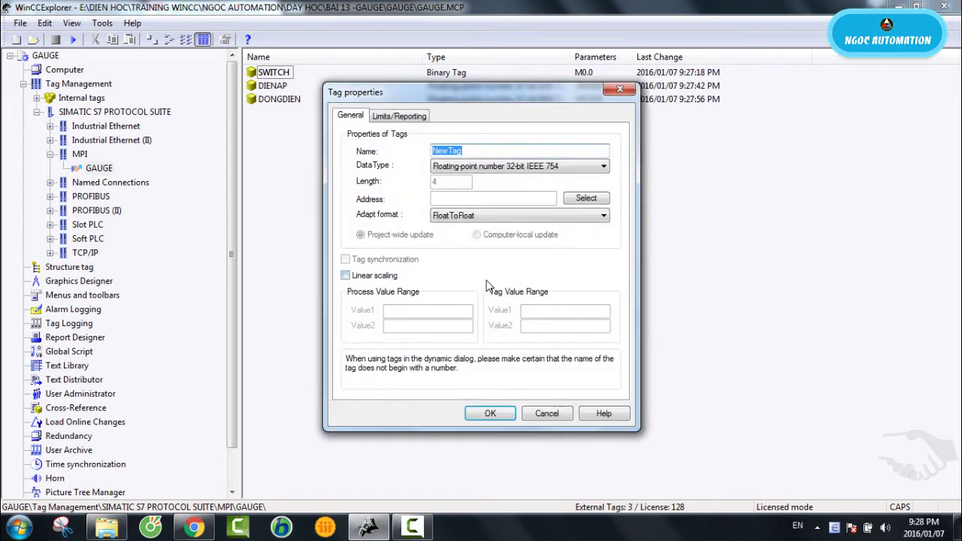
pyautogui.write('DIENTRO')
pyautogui.click(586, 198)
pyautogui.click(438, 237)
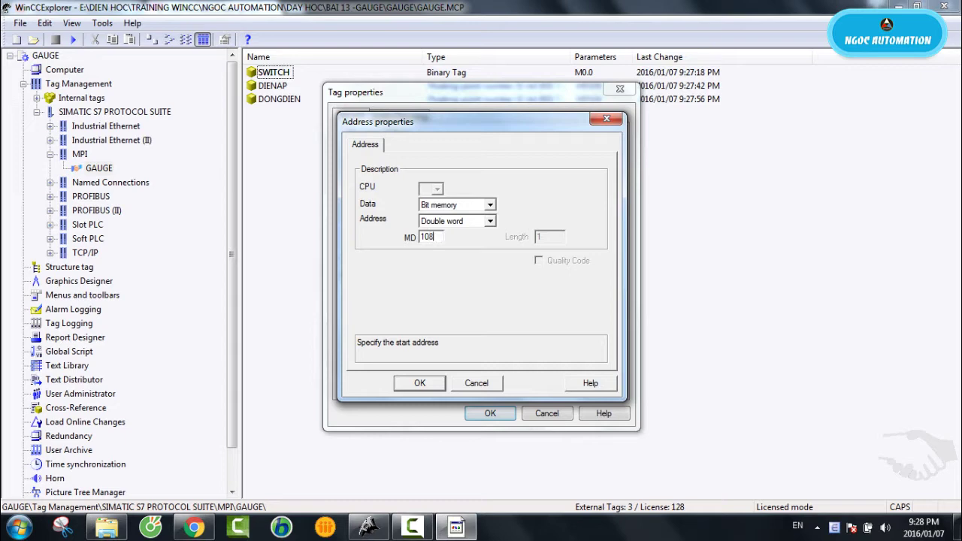
pyautogui.click(420, 383)
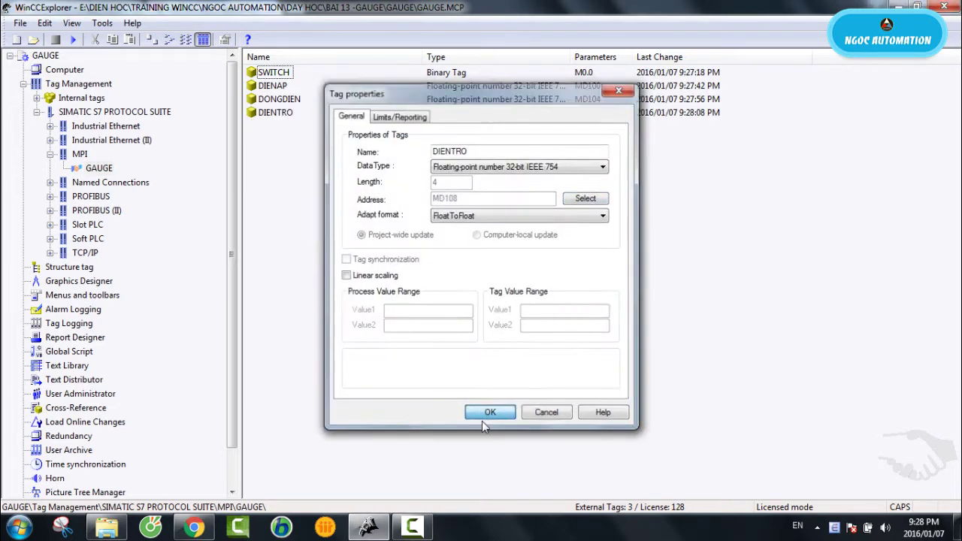
pyautogui.click(490, 414)
# - Create a new picture under Graphics Designer and rename it GAUGE
pyautogui.click(107, 289)
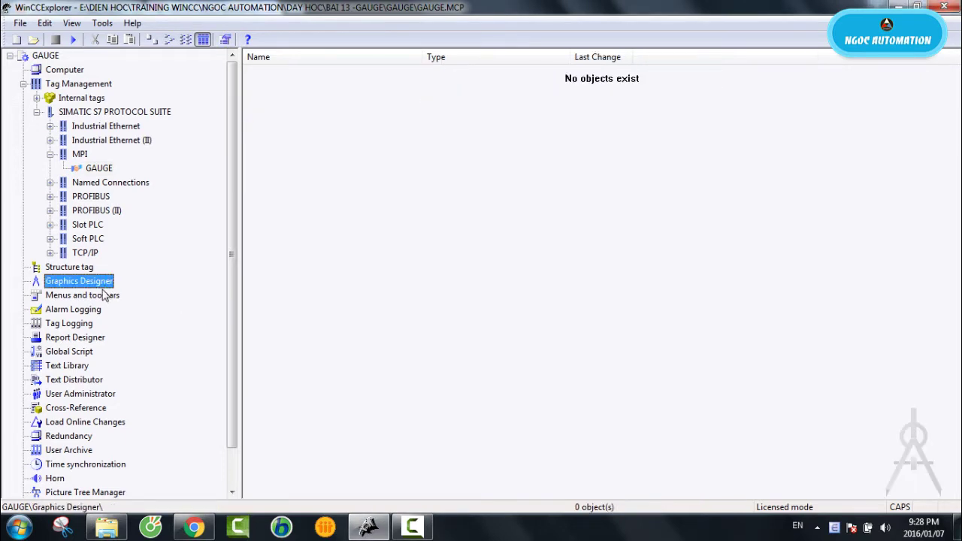
pyautogui.rightClick(98, 283)
pyautogui.click(139, 307)
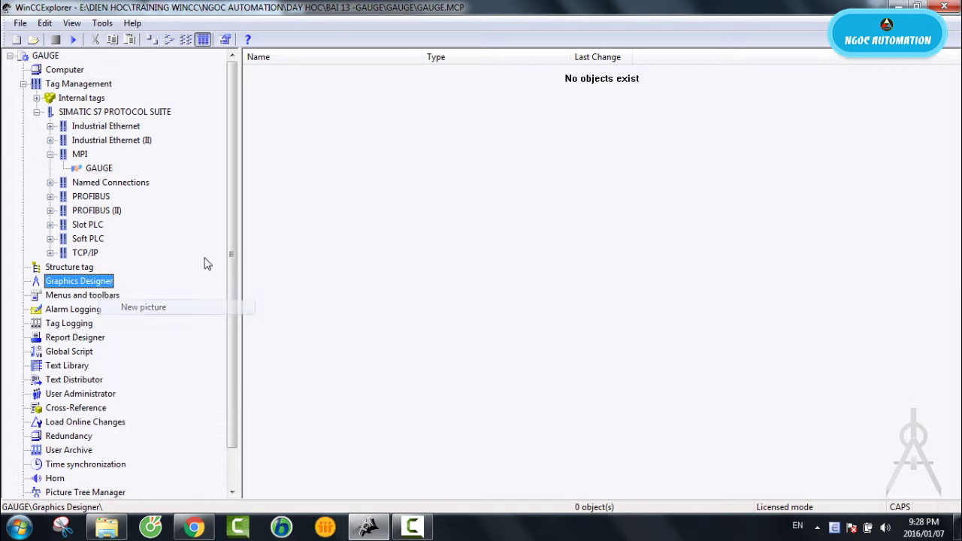
pyautogui.rightClick(285, 74)
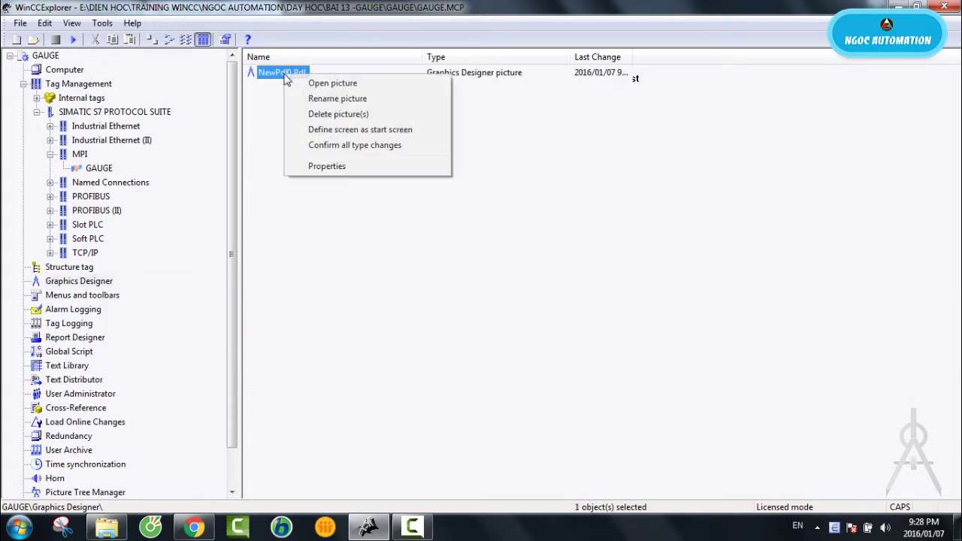
pyautogui.click(318, 99)
pyautogui.write('GAUGE')
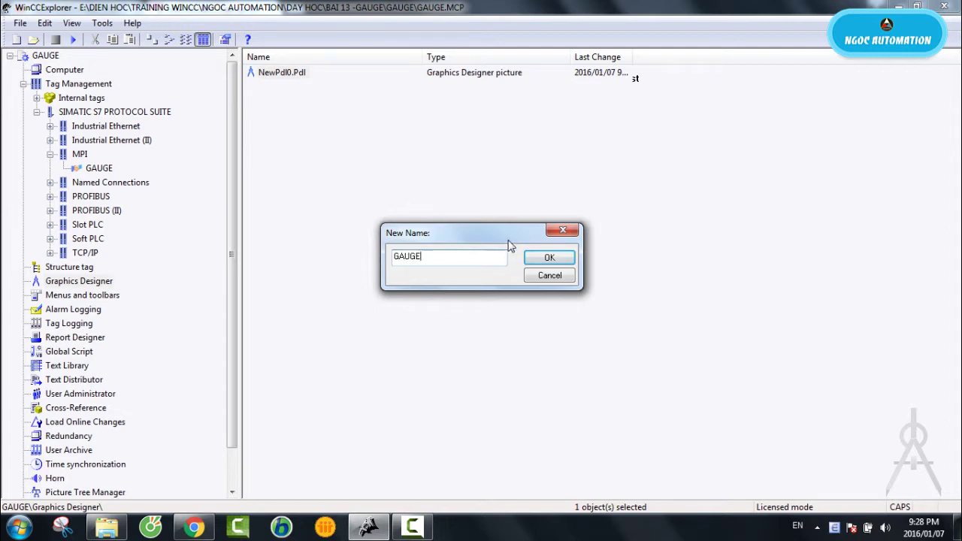
pyautogui.click(557, 258)
# - Open the GAUGE picture and draw a horizontal line about 80 pixels long starting at about X 280, Y 140
pyautogui.doubleClick(292, 78)
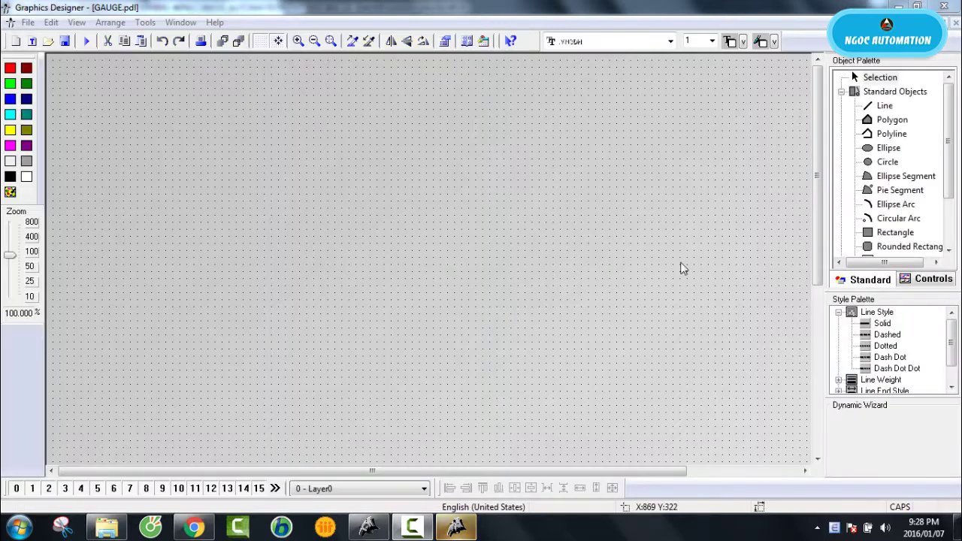
pyautogui.moveTo(950, 113)
pyautogui.mouseDown()
pyautogui.moveTo(953, 156)
pyautogui.moveTo(952, 122)
pyautogui.mouseUp()
pyautogui.click(879, 91)
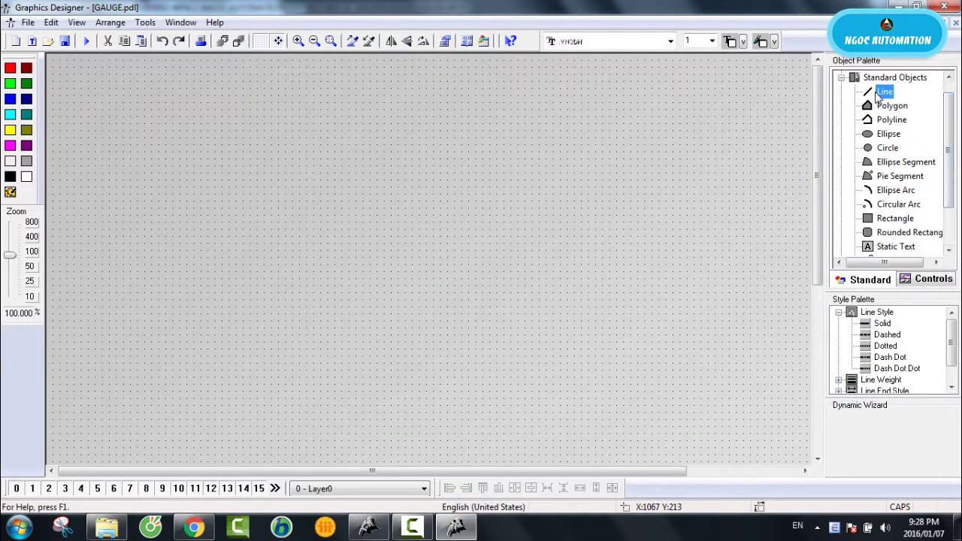
pyautogui.moveTo(240, 151)
pyautogui.mouseDown()
pyautogui.moveTo(385, 151)
pyautogui.moveTo(301, 152)
pyautogui.mouseUp()
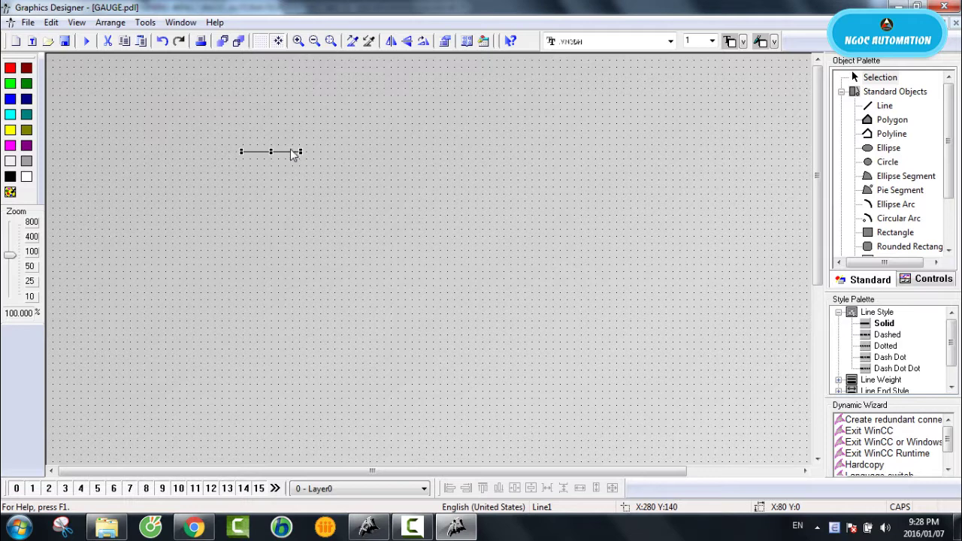
# - Open the line's object properties and toggle the Global color scheme attribute among its effects
pyautogui.rightClick(297, 151)
pyautogui.click(348, 309)
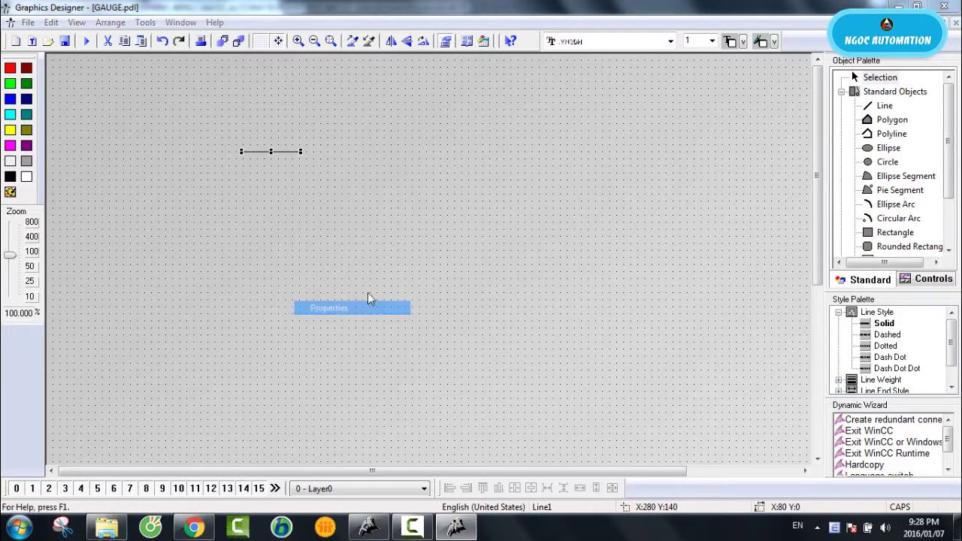
pyautogui.moveTo(399, 171); pyautogui.dragTo(408, 127)
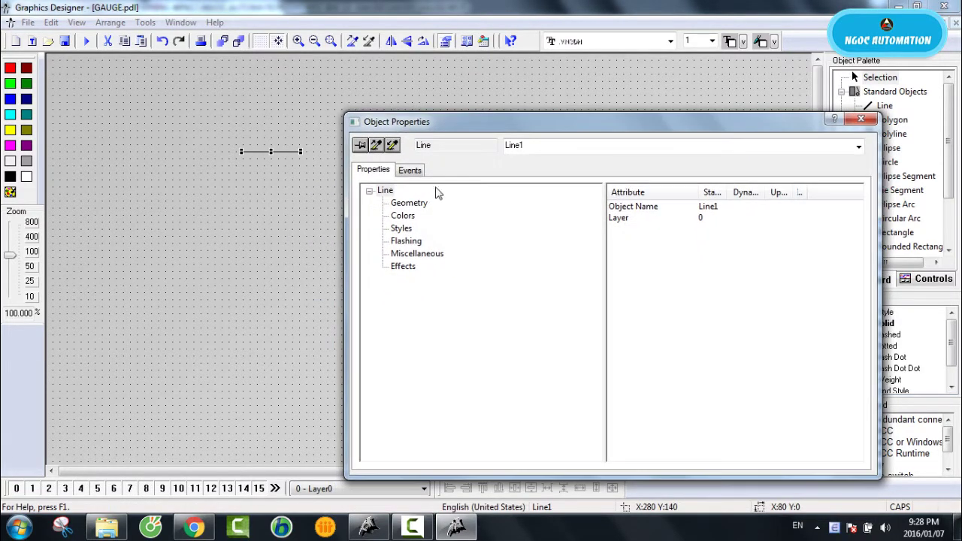
pyautogui.click(399, 267)
pyautogui.click(710, 211)
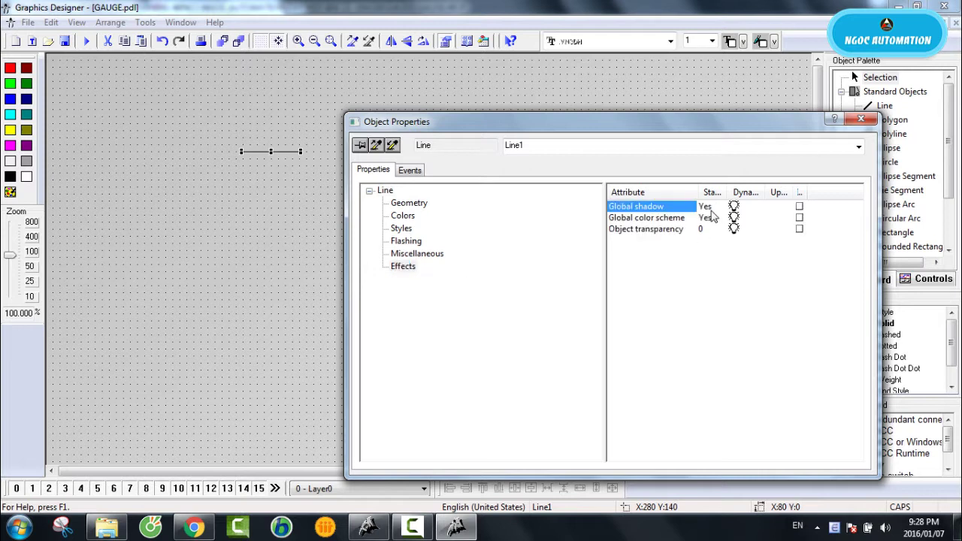
pyautogui.click(710, 217)
# - Set the line's static Line Color to red, FF0000
pyautogui.click(406, 216)
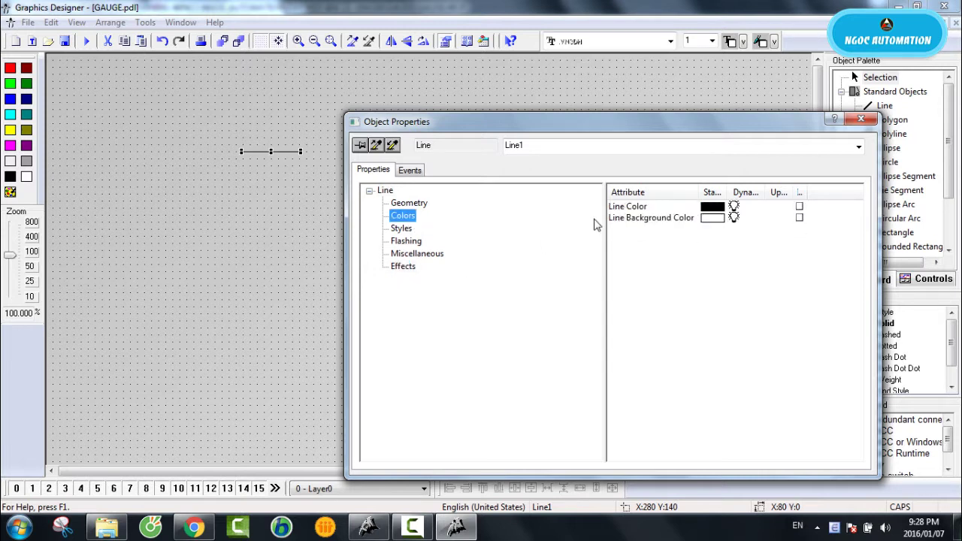
pyautogui.rightClick(711, 211)
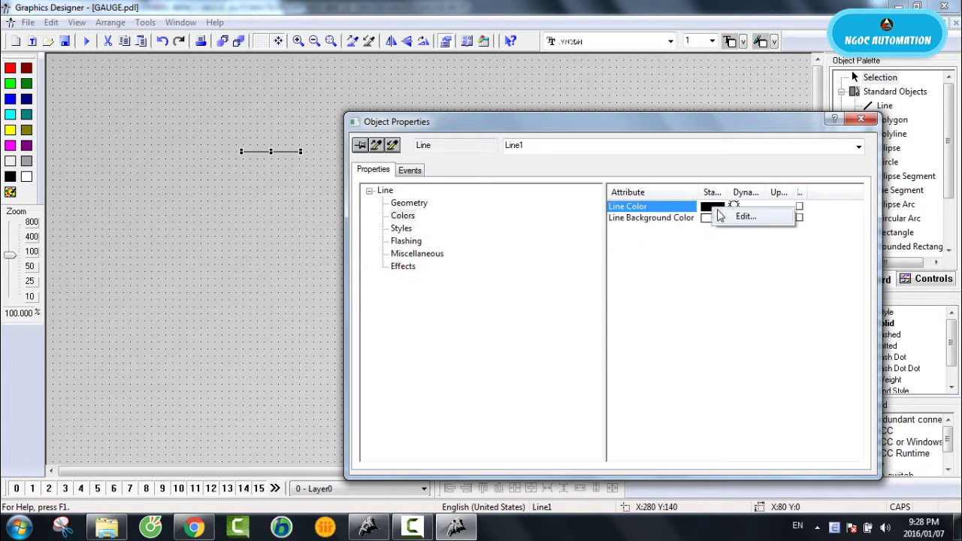
pyautogui.click(735, 204)
pyautogui.rightClick(734, 204)
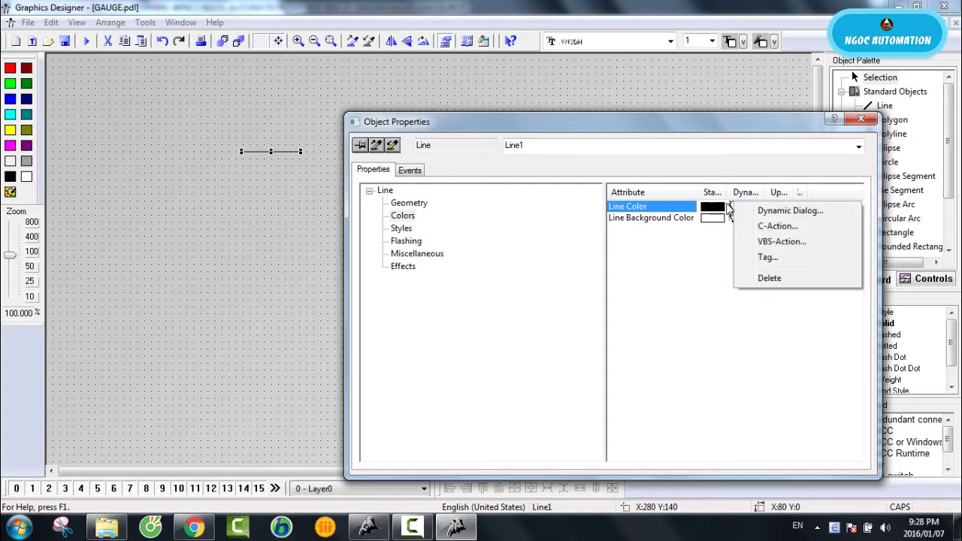
pyautogui.click(723, 205)
pyautogui.doubleClick(714, 207)
pyautogui.click(819, 190)
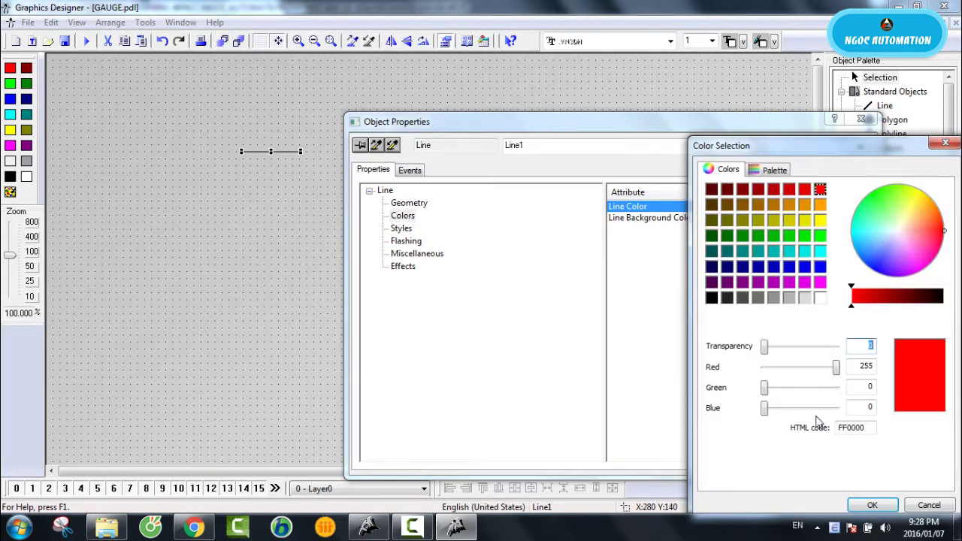
pyautogui.click(872, 504)
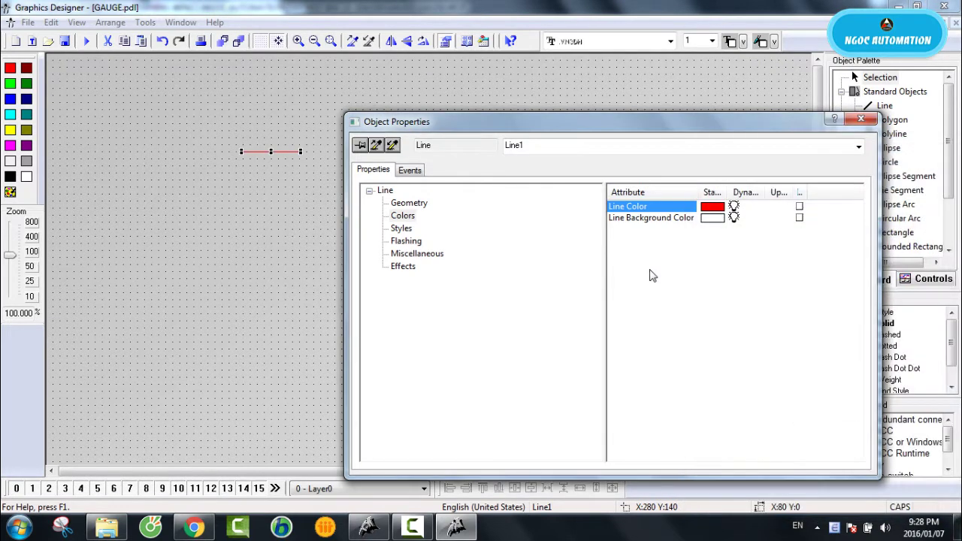
# - Set the line's static Line Color back to black, 000000
pyautogui.doubleClick(715, 210)
pyautogui.click(716, 299)
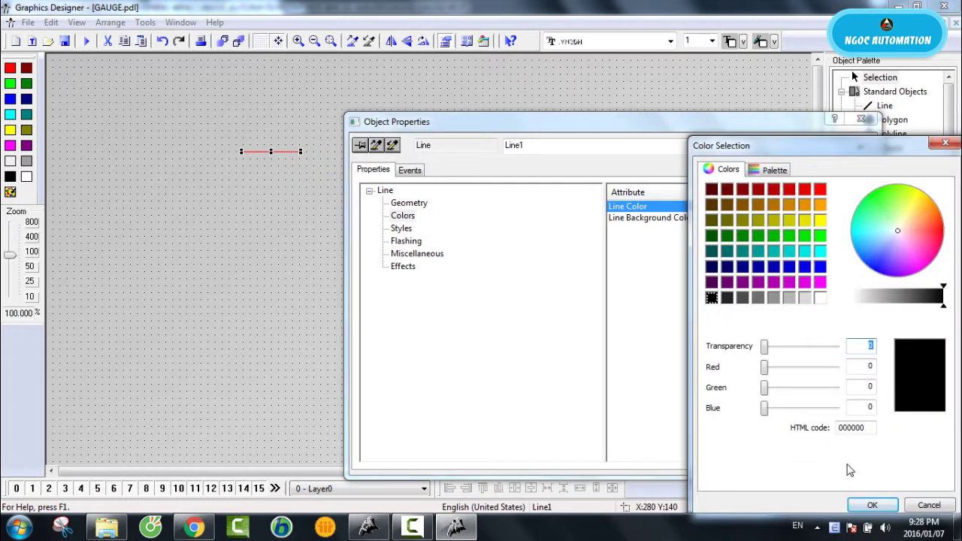
pyautogui.click(868, 504)
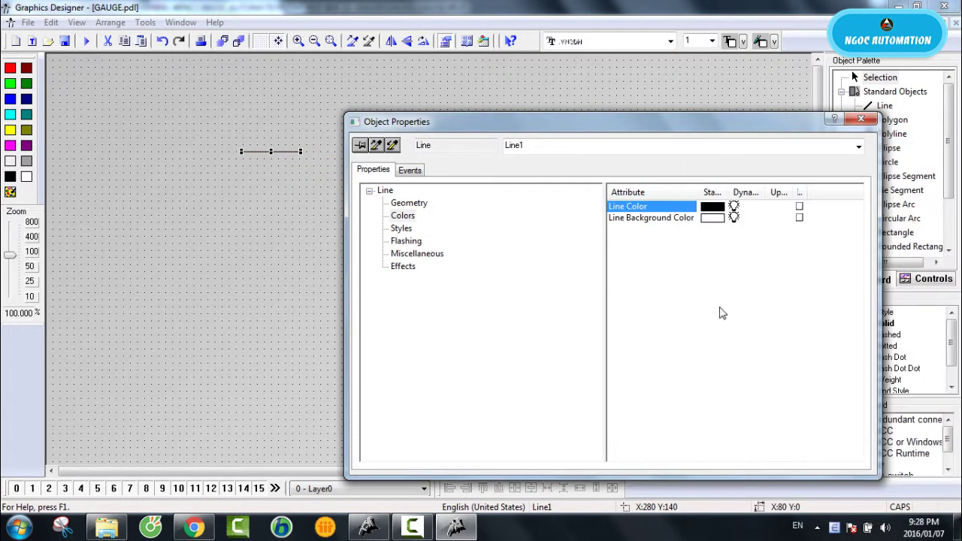
# - Start a dynamic dialog for the line's Line Color and set its standard trigger cycle to 250 ms
pyautogui.rightClick(733, 207)
pyautogui.click(748, 214)
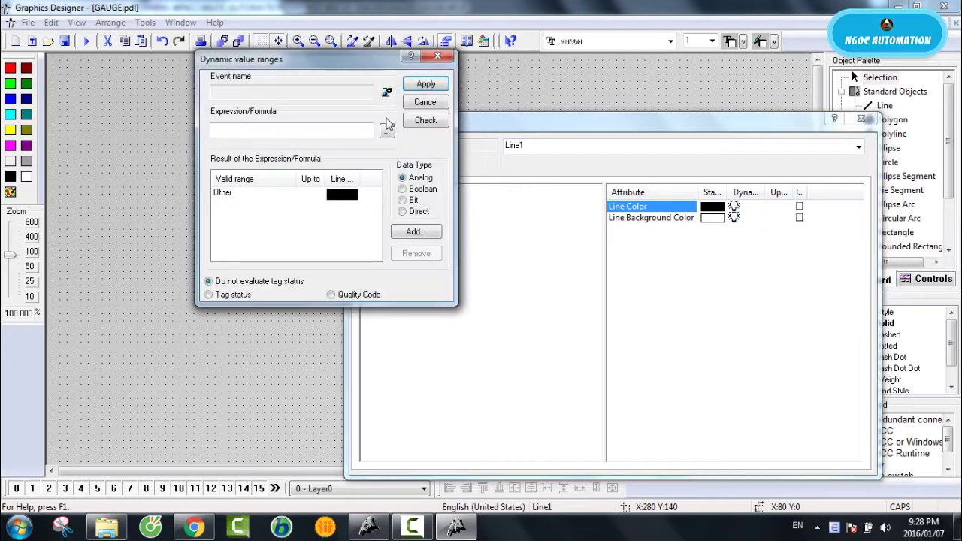
pyautogui.click(384, 92)
pyautogui.click(313, 141)
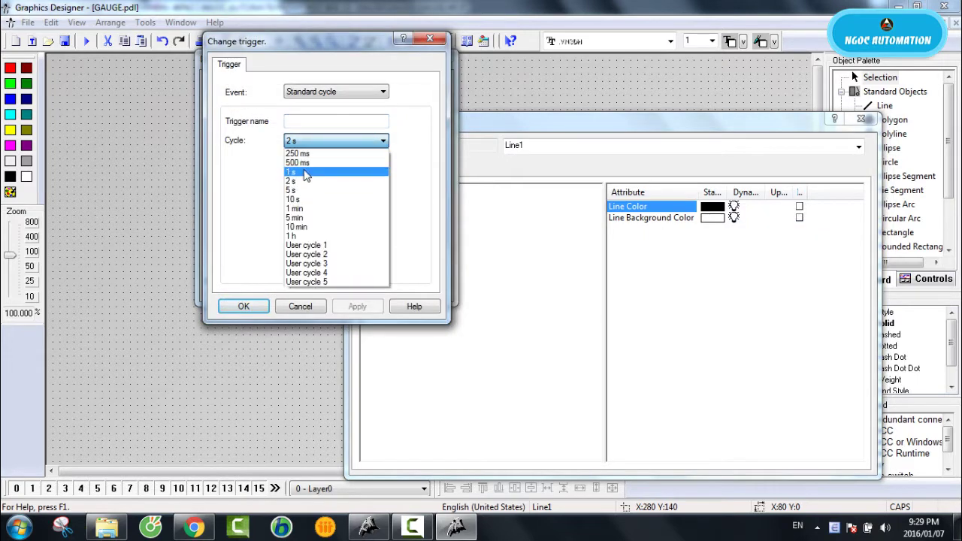
pyautogui.click(301, 152)
pyautogui.click(248, 307)
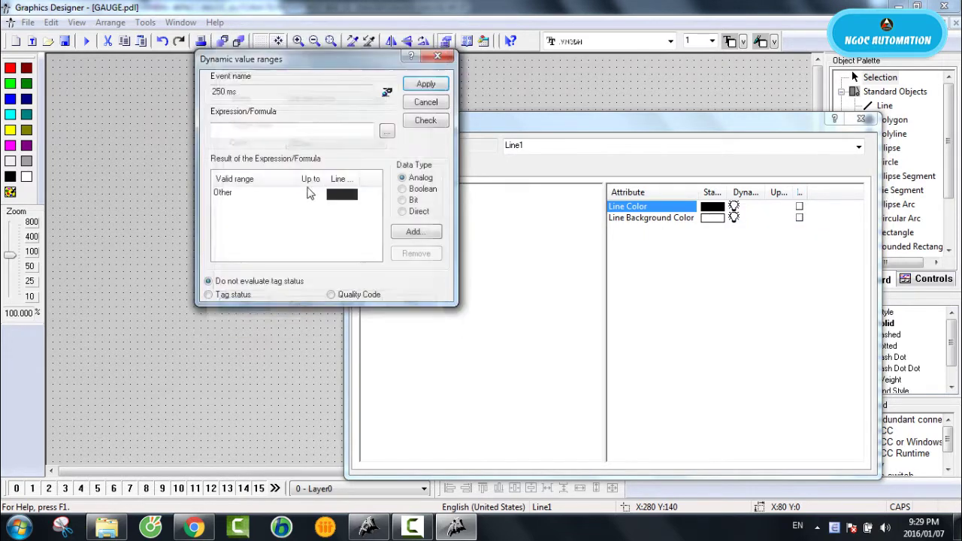
# - Use the SWITCH tag from the GAUGE connection as the expression and set the result data type to Boolean
pyautogui.click(387, 131)
pyautogui.click(404, 143)
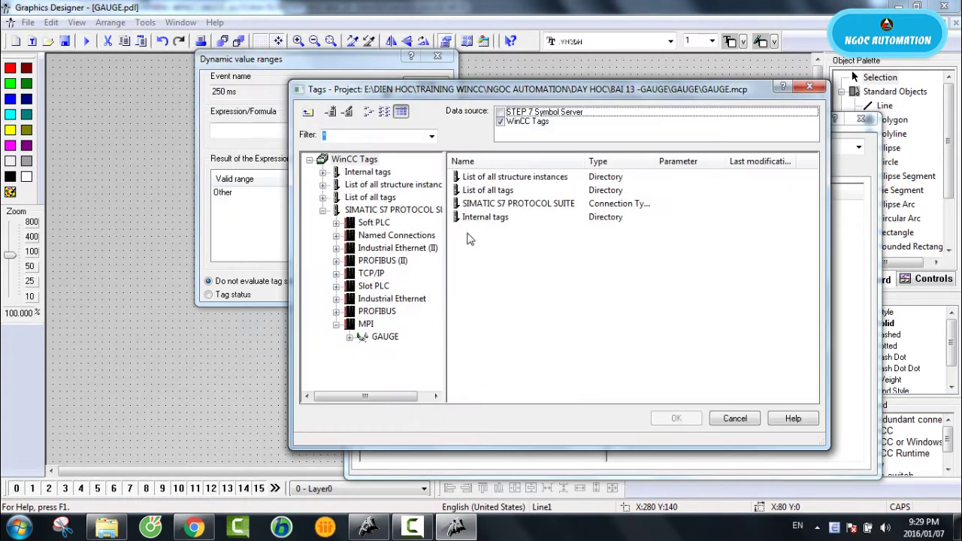
pyautogui.click(366, 336)
pyautogui.doubleClick(478, 217)
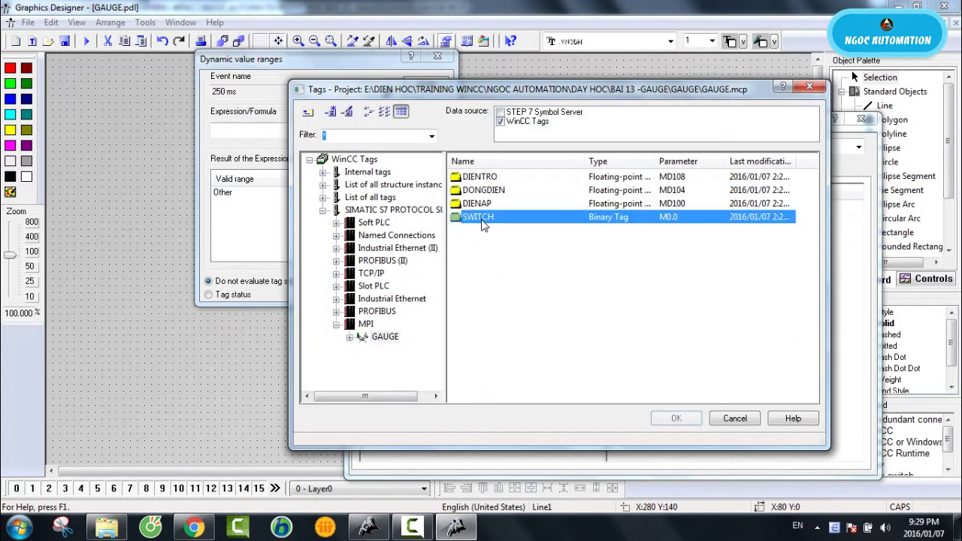
pyautogui.click(402, 188)
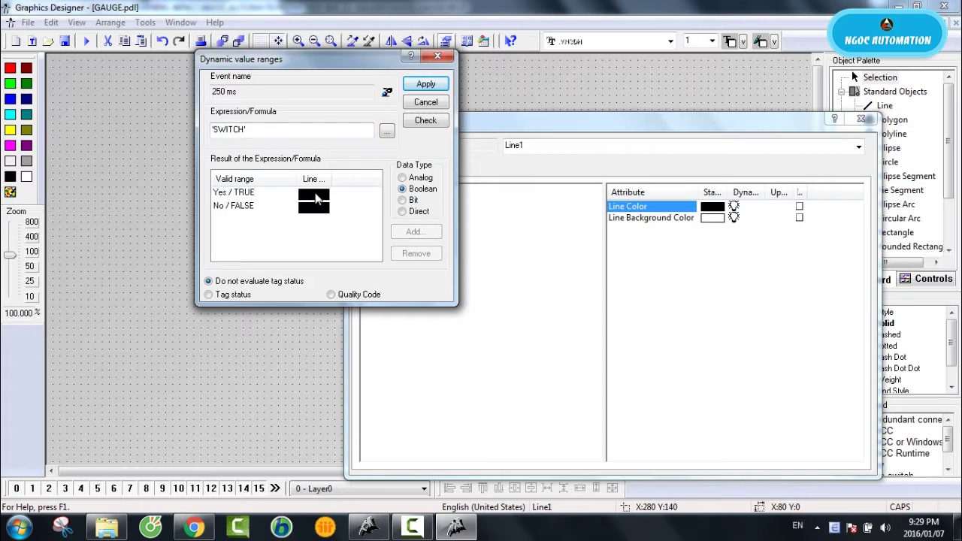
# - Set the line color for the Yes / TRUE range to red, FF0000, and apply the dynamic value ranges
pyautogui.doubleClick(312, 194)
pyautogui.click(458, 181)
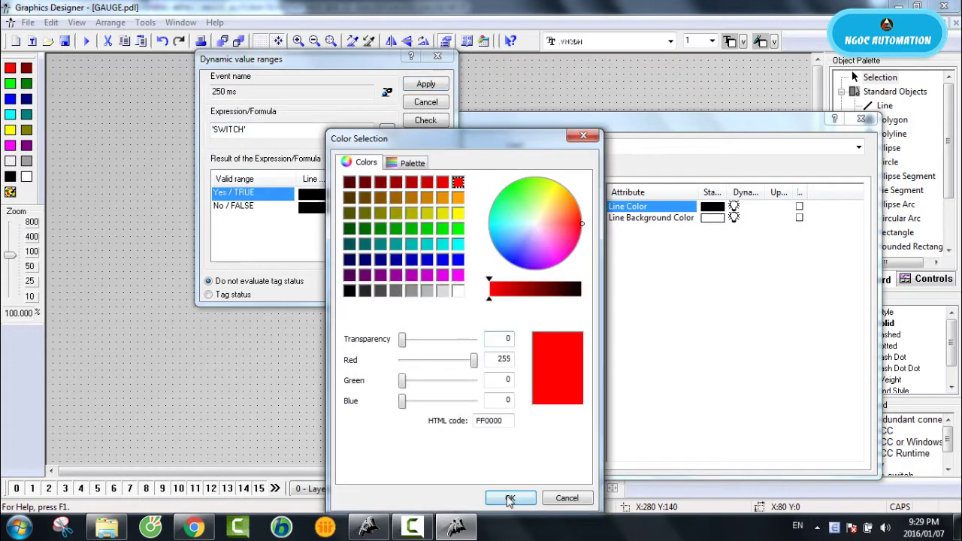
pyautogui.click(508, 498)
pyautogui.click(432, 87)
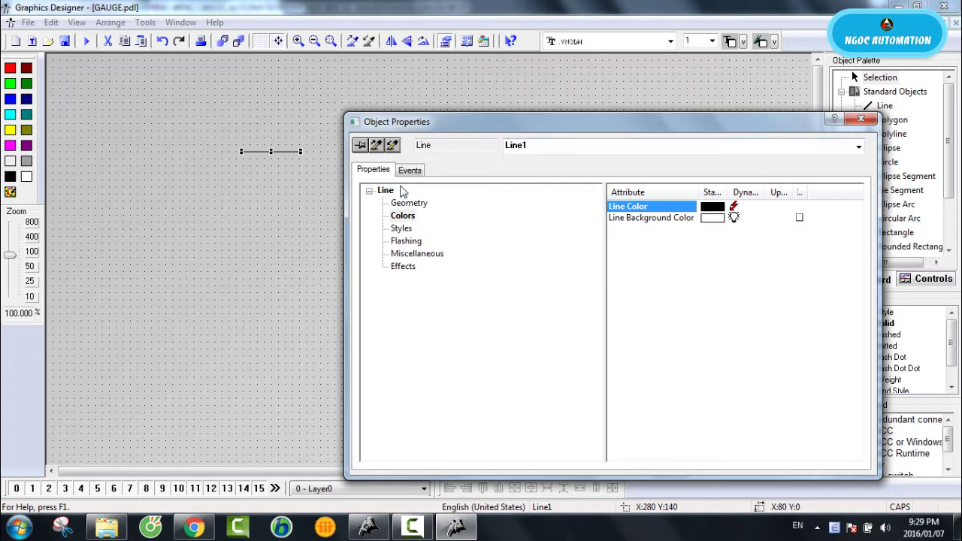
# - Duplicate the horizontal line and place the copy end to end with the original, at about X 360, Y 140
pyautogui.click(862, 122)
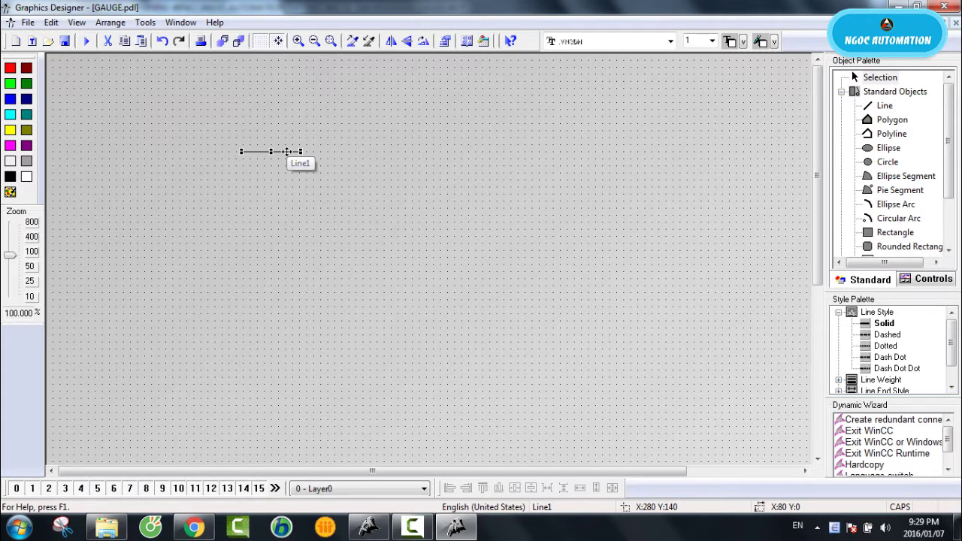
pyautogui.rightClick(288, 151)
pyautogui.click(310, 188)
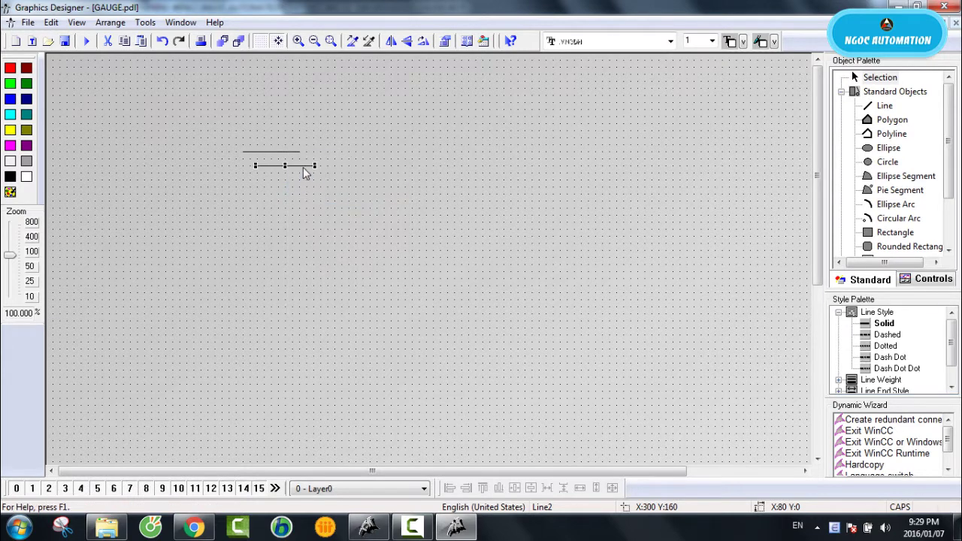
pyautogui.moveTo(304, 167); pyautogui.dragTo(341, 153)
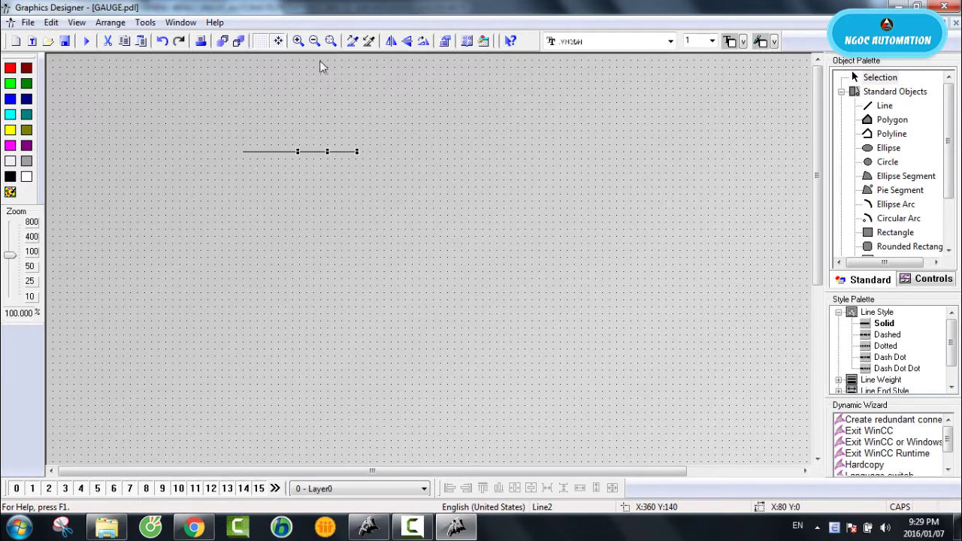
# - Reshape the copied line into a slanted switch arm about 30 wide and 18 high, rising from the first line's end
pyautogui.click(298, 41)
pyautogui.scroll(5, 297, 122)
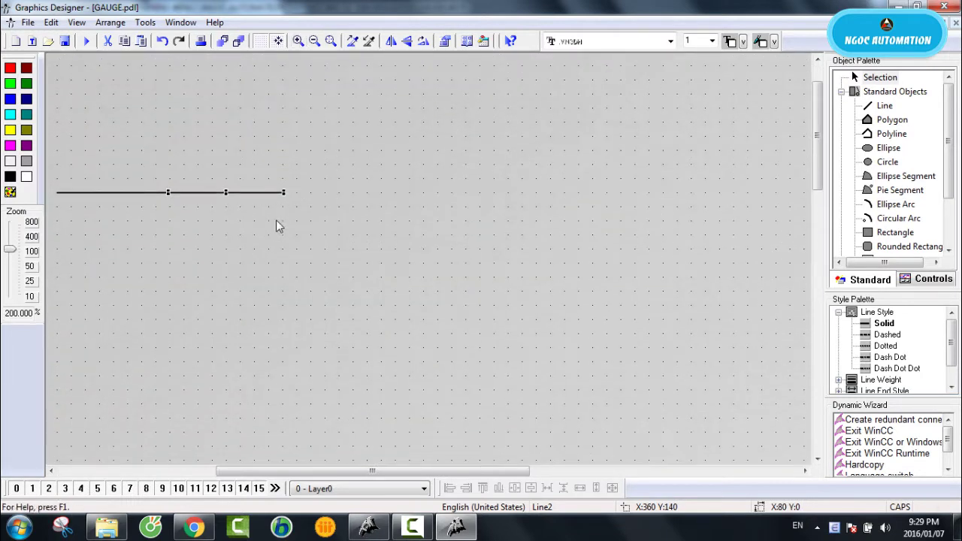
pyautogui.moveTo(361, 466); pyautogui.dragTo(303, 466)
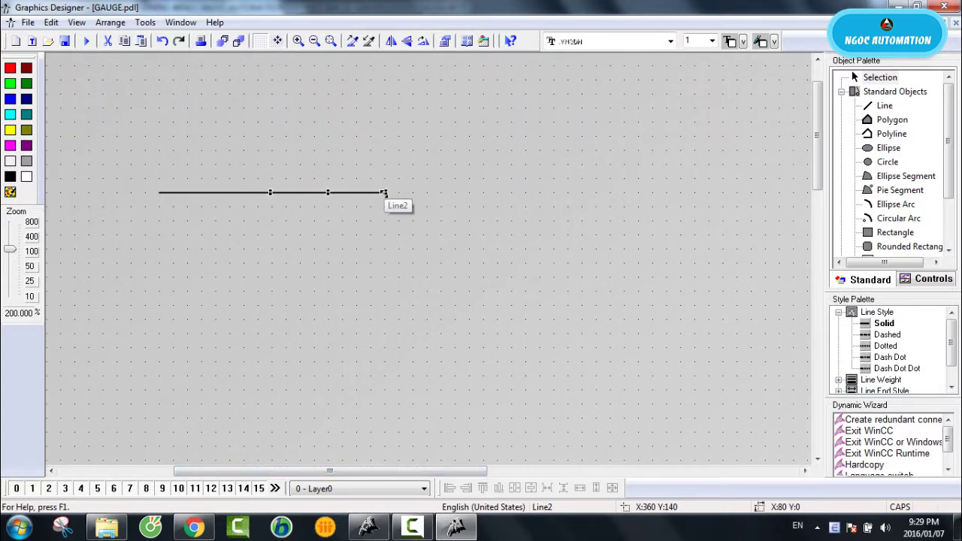
pyautogui.moveTo(385, 192); pyautogui.dragTo(312, 166)
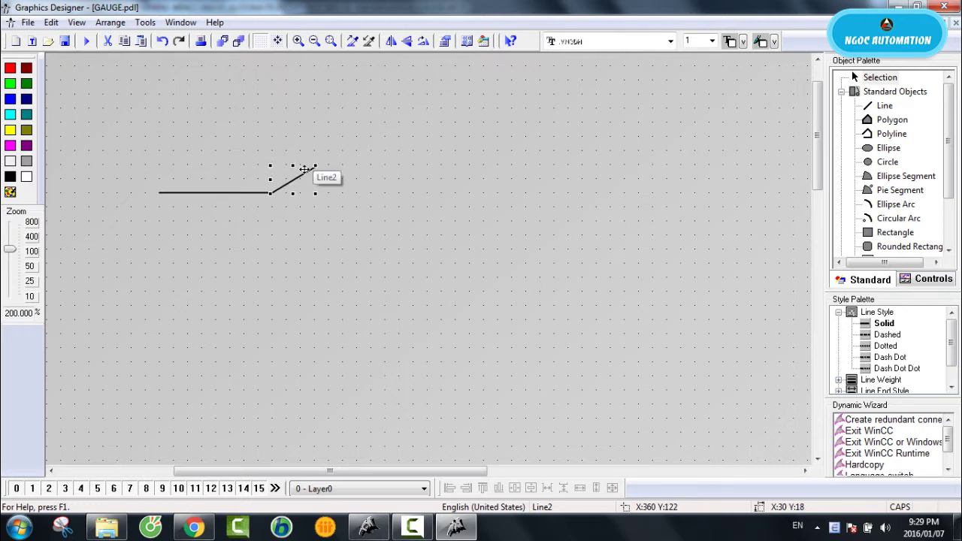
pyautogui.press('Escape')
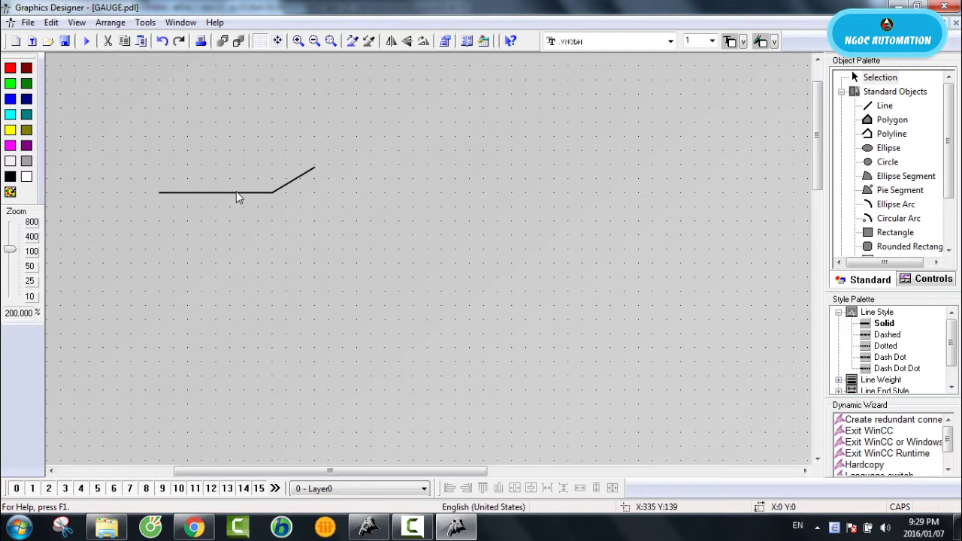
pyautogui.click(238, 194)
pyautogui.rightClick(248, 195)
pyautogui.click(267, 229)
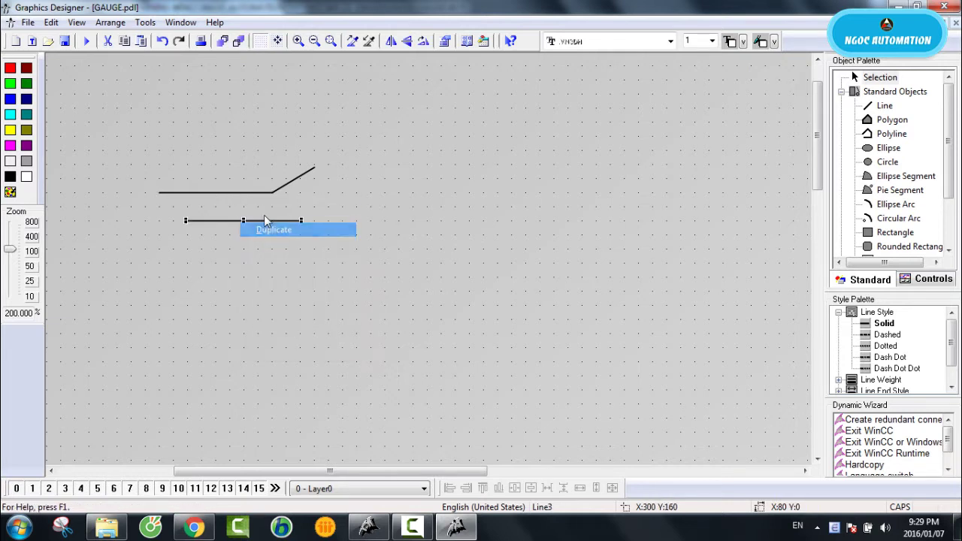
pyautogui.moveTo(265, 219); pyautogui.dragTo(260, 236)
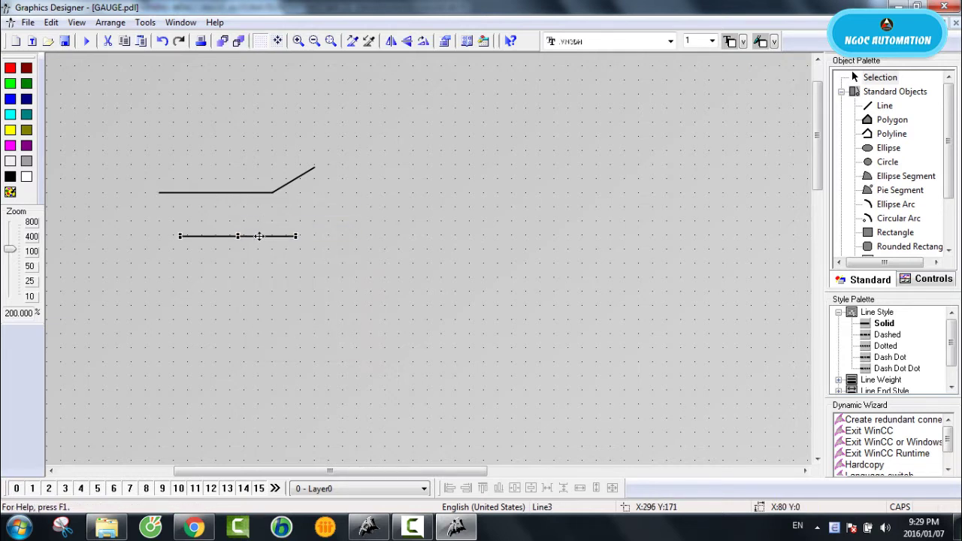
pyautogui.press('Delete')
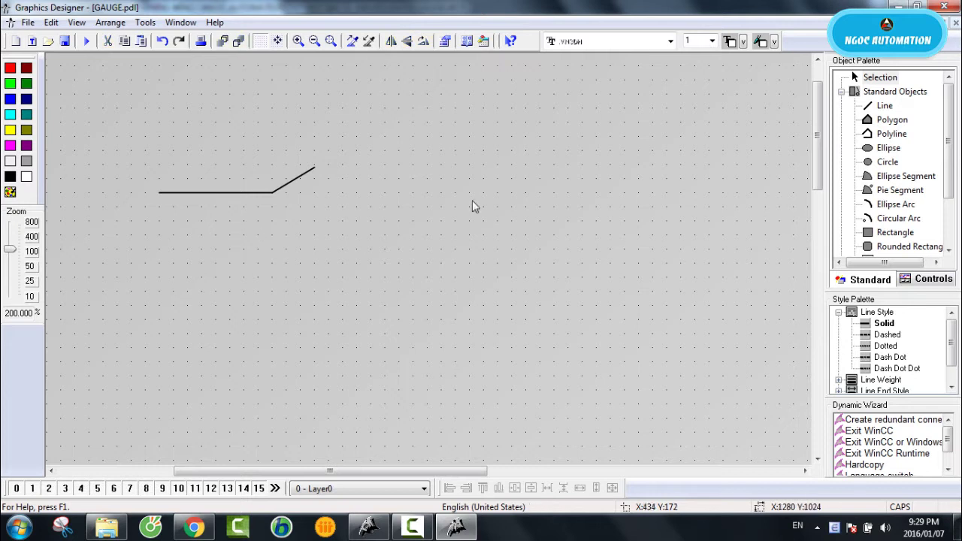
# - Draw a horizontal line about 30 wide beneath the slanted arm and align it with the first line's end, at about X 360, Y 140
pyautogui.click(884, 106)
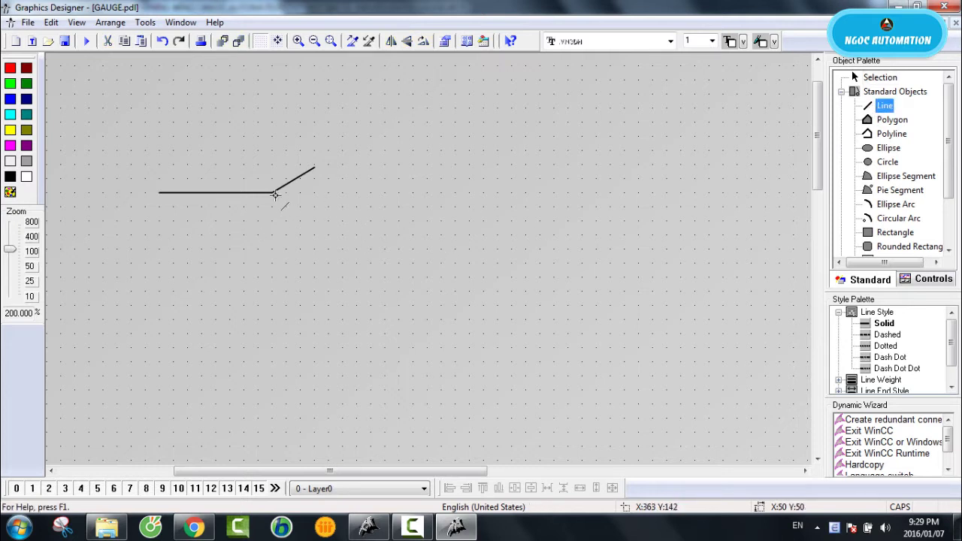
pyautogui.moveTo(273, 193); pyautogui.dragTo(318, 194)
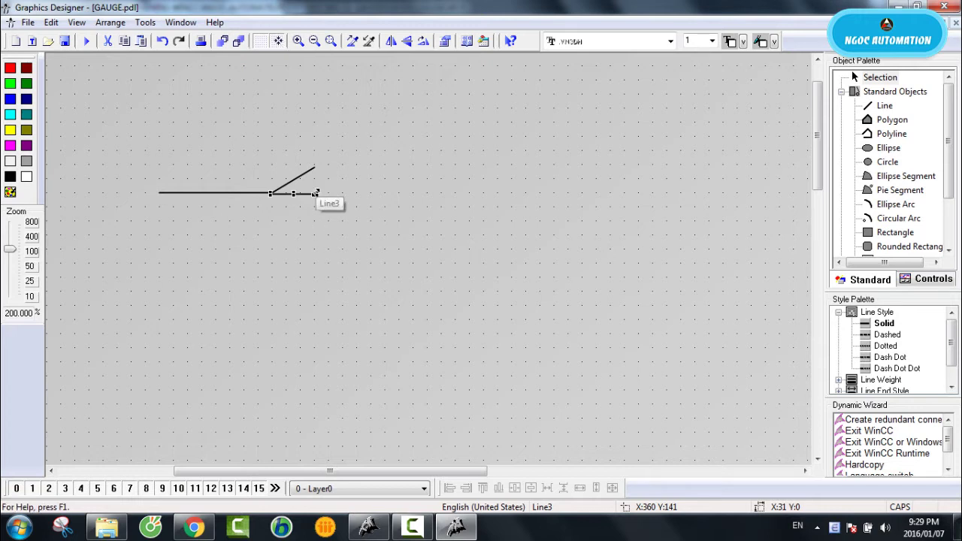
pyautogui.moveTo(316, 193); pyautogui.dragTo(225, 195)
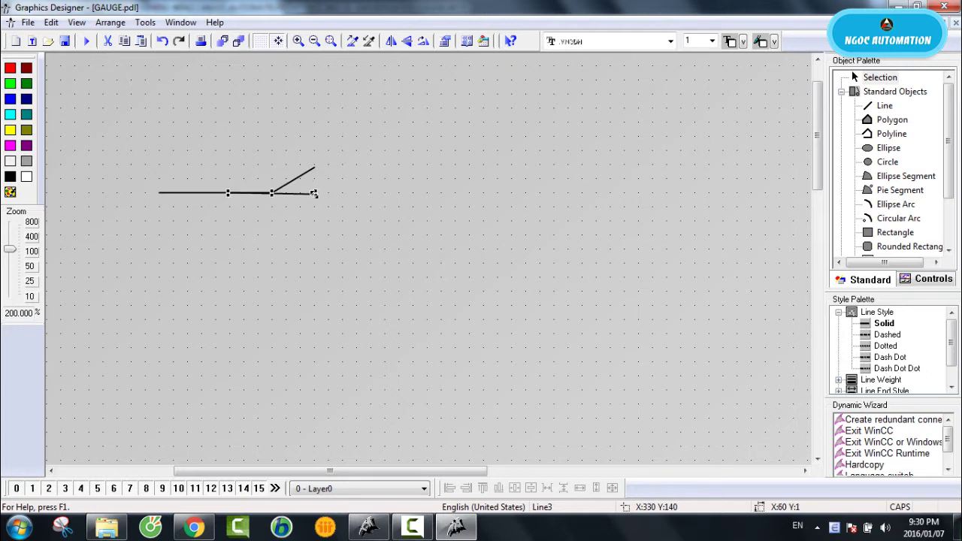
pyautogui.moveTo(314, 194)
pyautogui.mouseDown()
pyautogui.moveTo(274, 196)
pyautogui.moveTo(316, 192)
pyautogui.mouseUp()
pyautogui.click(367, 188)
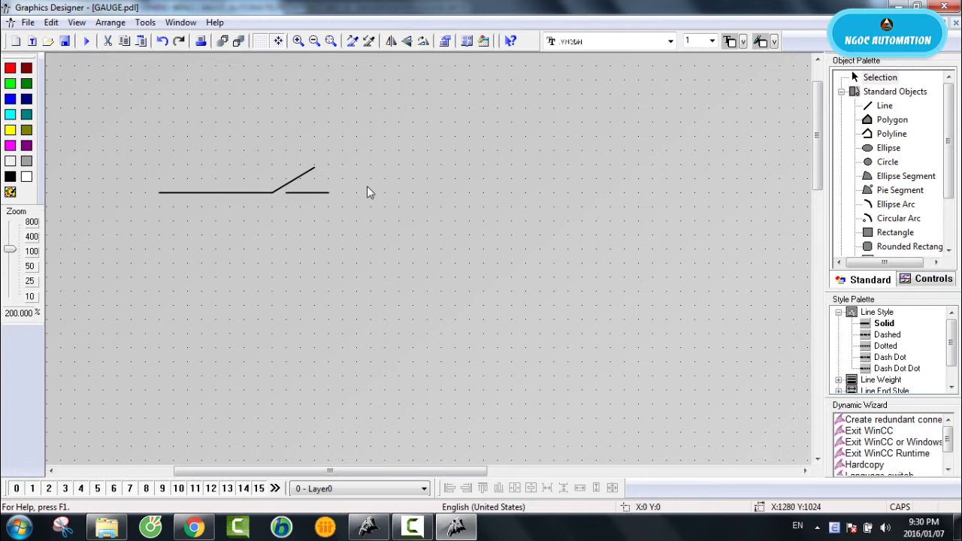
pyautogui.click(307, 193)
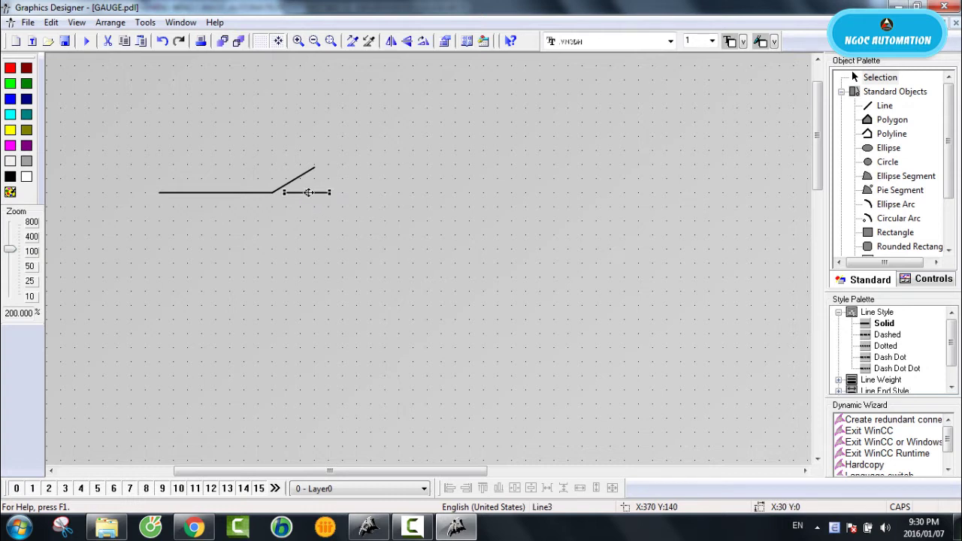
pyautogui.press('Left')
# - Draw a circle about 10 by 10 and move it onto the joint of the lines, at about X 355, Y 134
pyautogui.click(886, 162)
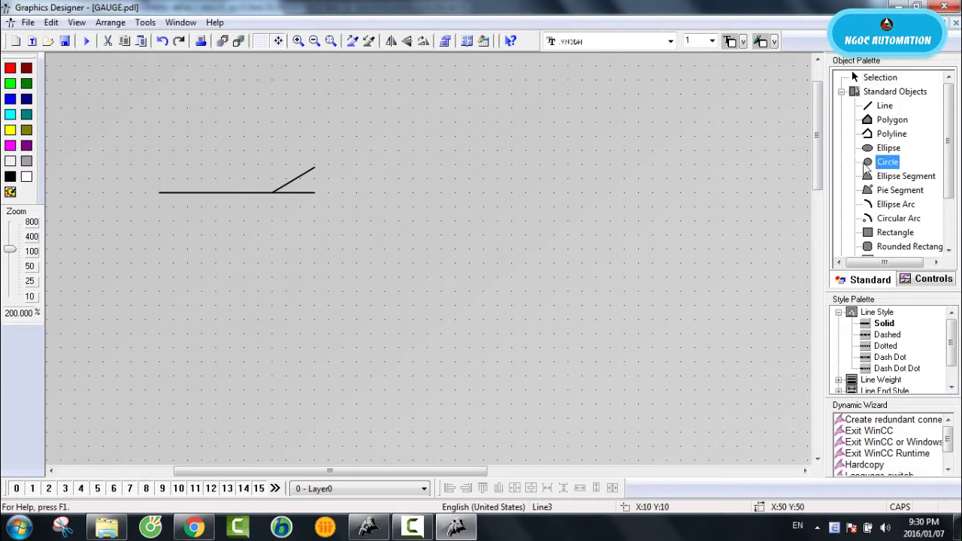
pyautogui.click(271, 188)
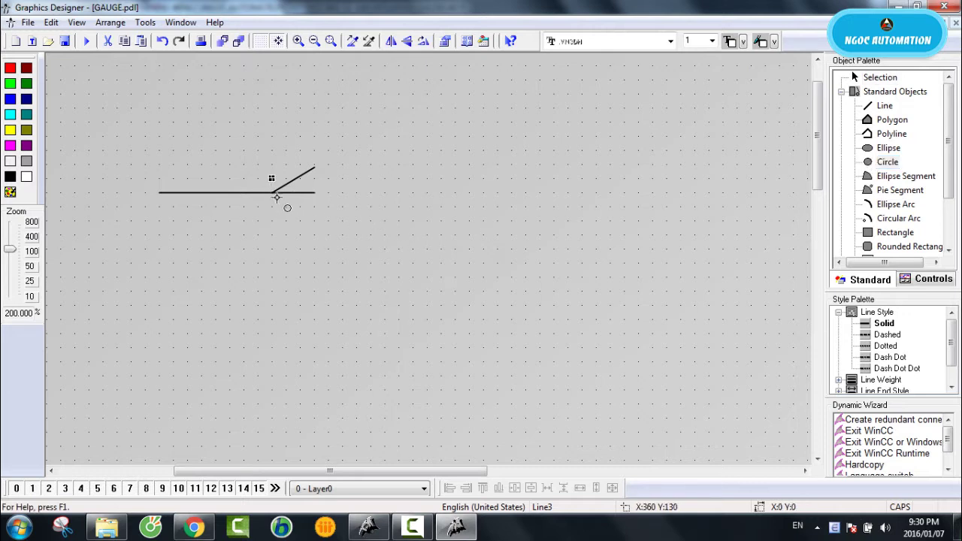
pyautogui.moveTo(276, 196); pyautogui.dragTo(288, 198)
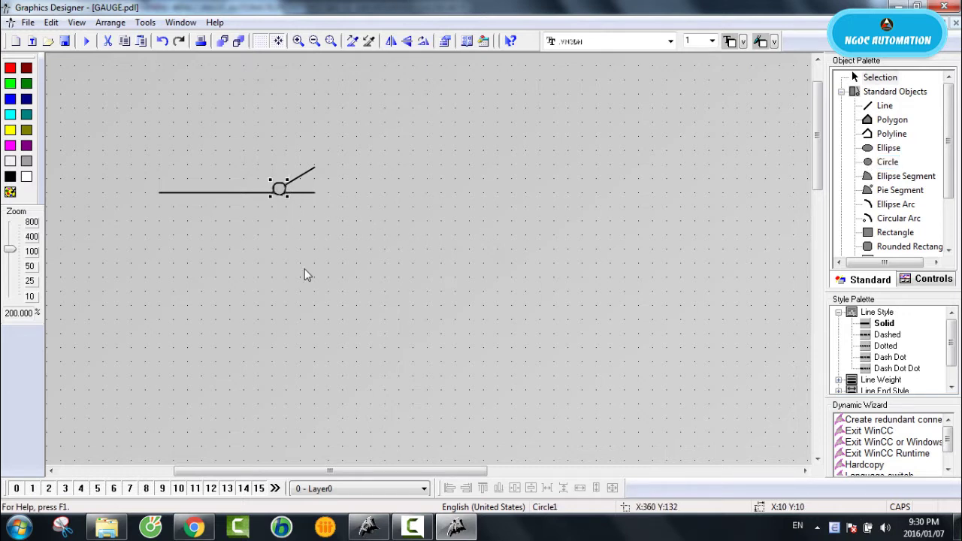
pyautogui.press('Down')
pyautogui.press('Down')
pyautogui.press('Left')
pyautogui.press('Left')
pyautogui.press('Left')
pyautogui.press('Left')
pyautogui.press('Left')
pyautogui.rightClick(272, 193)
pyautogui.click(300, 231)
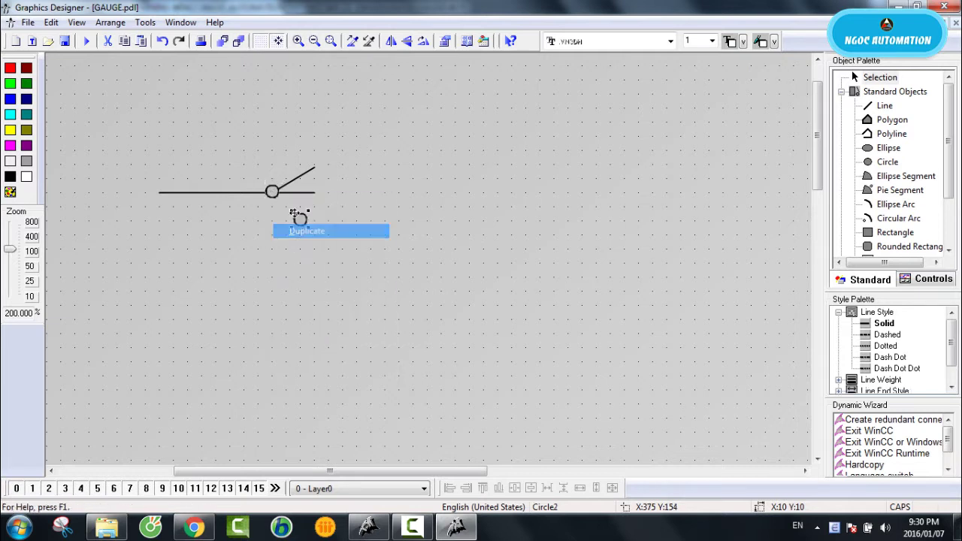
pyautogui.moveTo(300, 218); pyautogui.dragTo(317, 190)
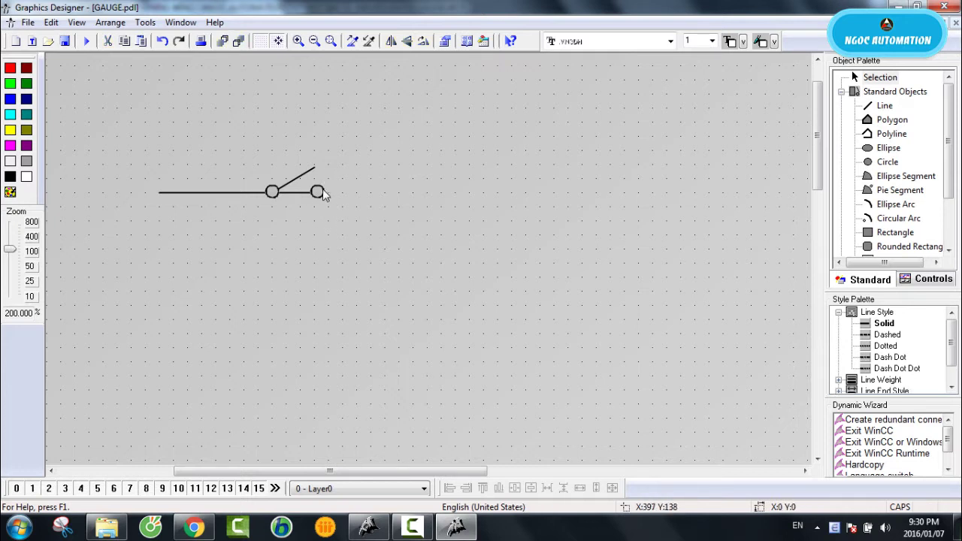
pyautogui.press('Delete')
# - Set the Global shadow and Global color scheme effects of the circle at the joint to No
pyautogui.click(273, 192)
pyautogui.rightClick(274, 192)
pyautogui.click(316, 350)
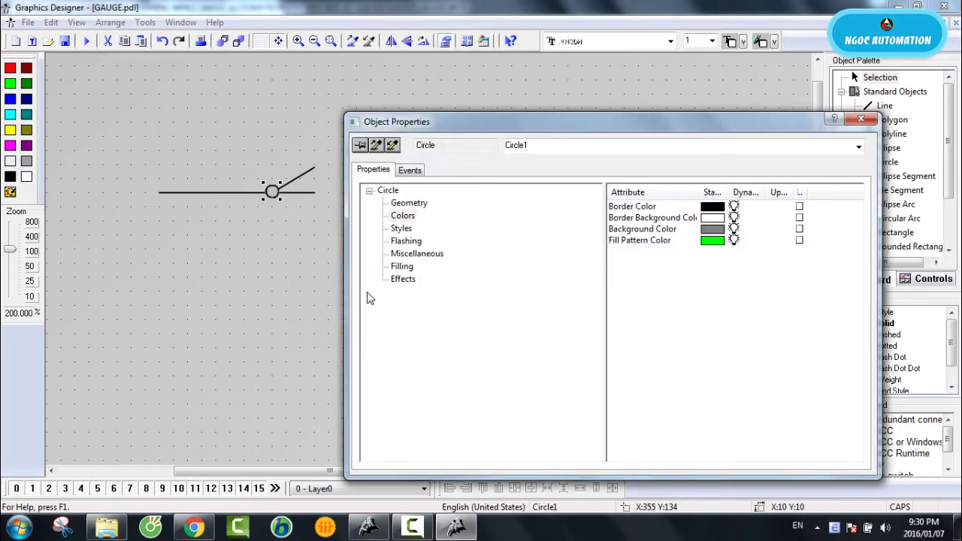
pyautogui.click(405, 280)
pyautogui.doubleClick(713, 207)
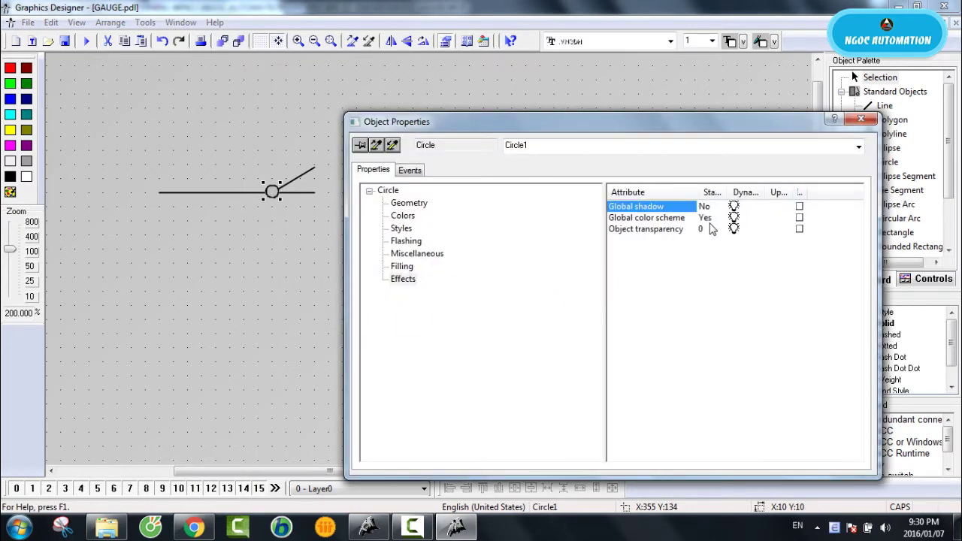
pyautogui.doubleClick(710, 219)
# - Start a dynamic dialog for the circle's Background Color and set its standard trigger cycle to 250 ms
pyautogui.click(404, 217)
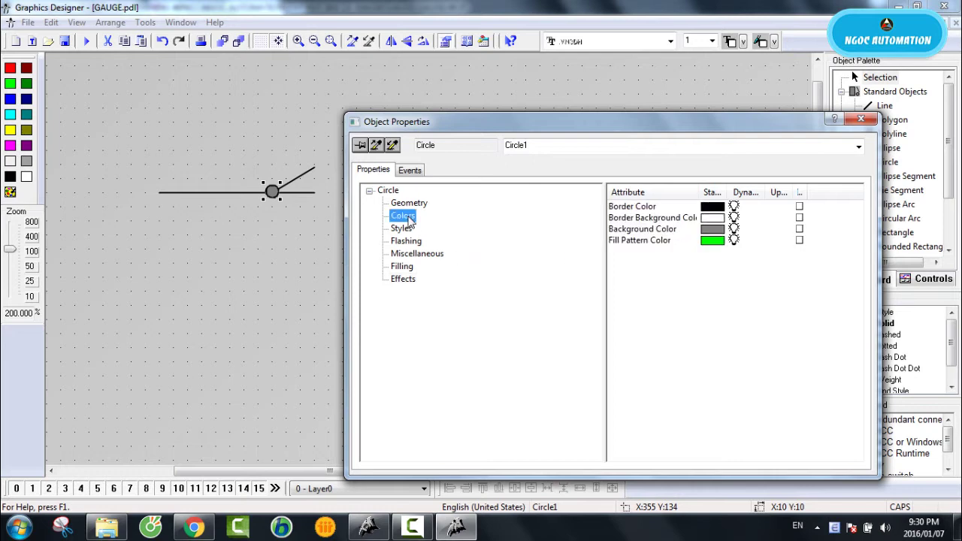
pyautogui.press('Tab')
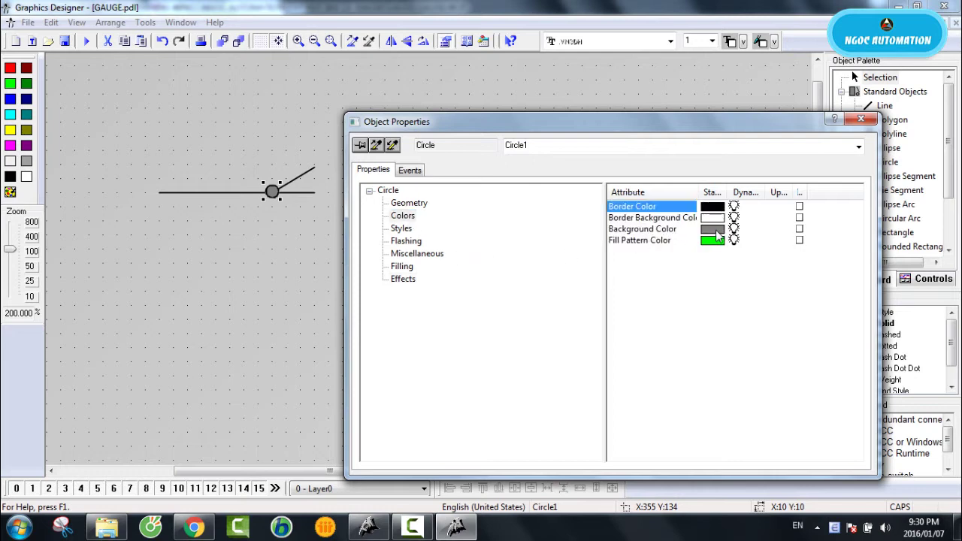
pyautogui.click(718, 235)
pyautogui.rightClick(734, 234)
pyautogui.click(757, 239)
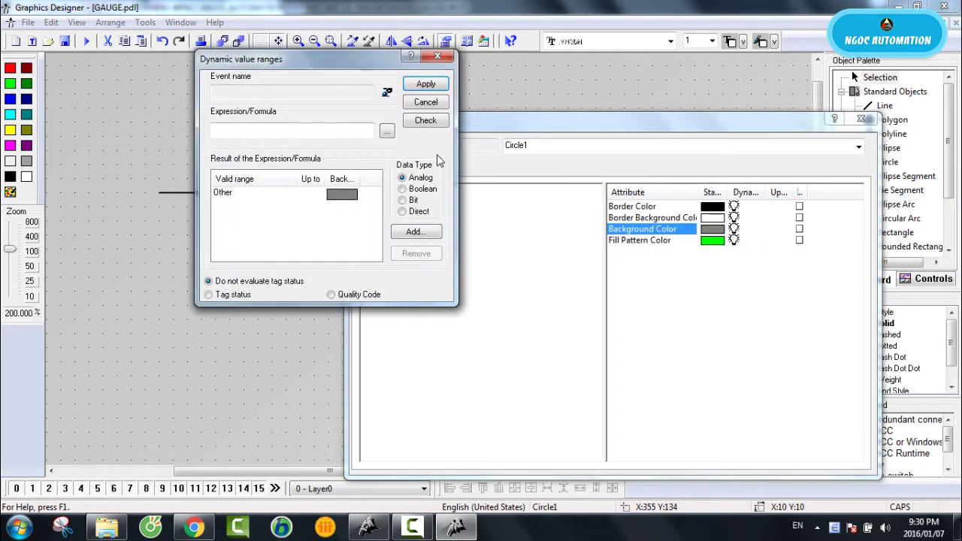
pyautogui.click(386, 92)
pyautogui.click(333, 142)
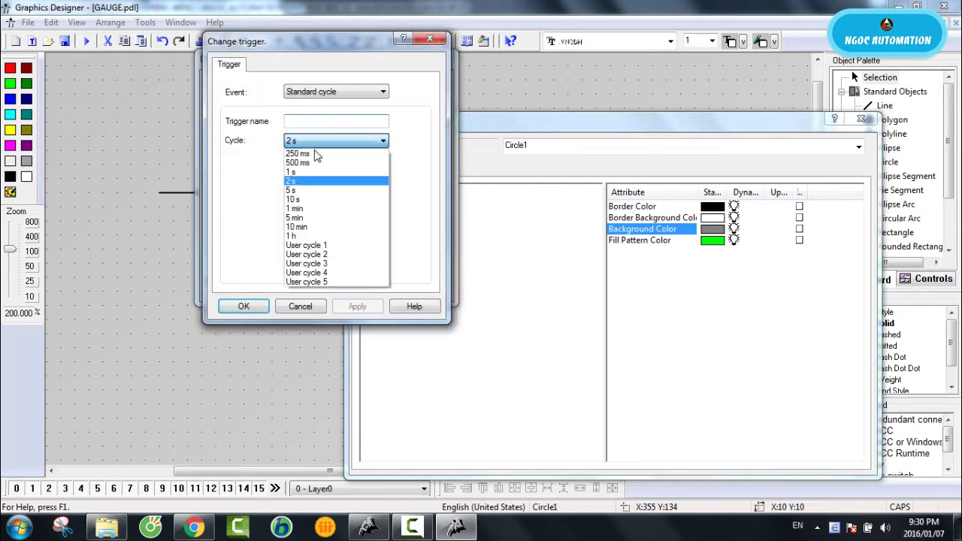
pyautogui.click(314, 154)
pyautogui.click(245, 303)
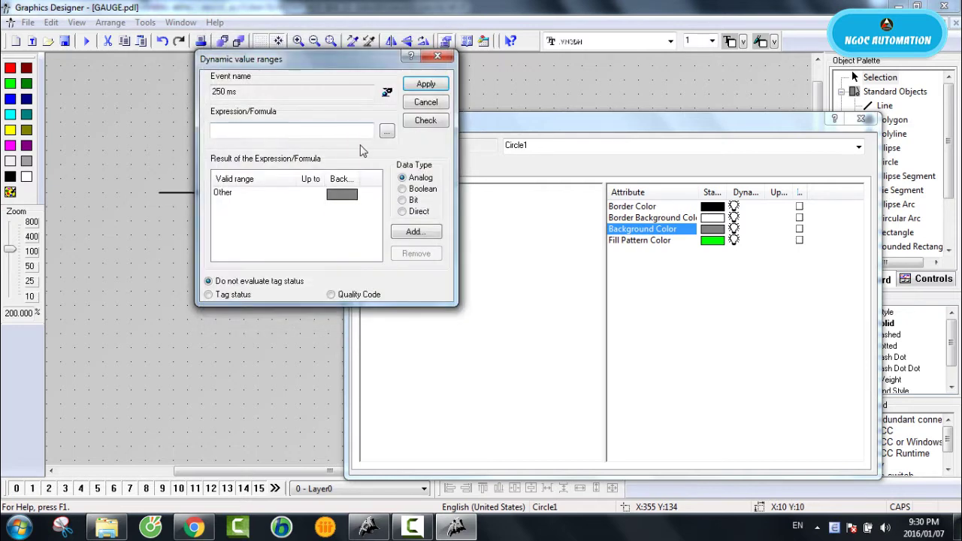
# - Use the SWITCH tag as the expression for the circle's Background Color and set the result data type to Boolean
pyautogui.click(386, 132)
pyautogui.click(419, 144)
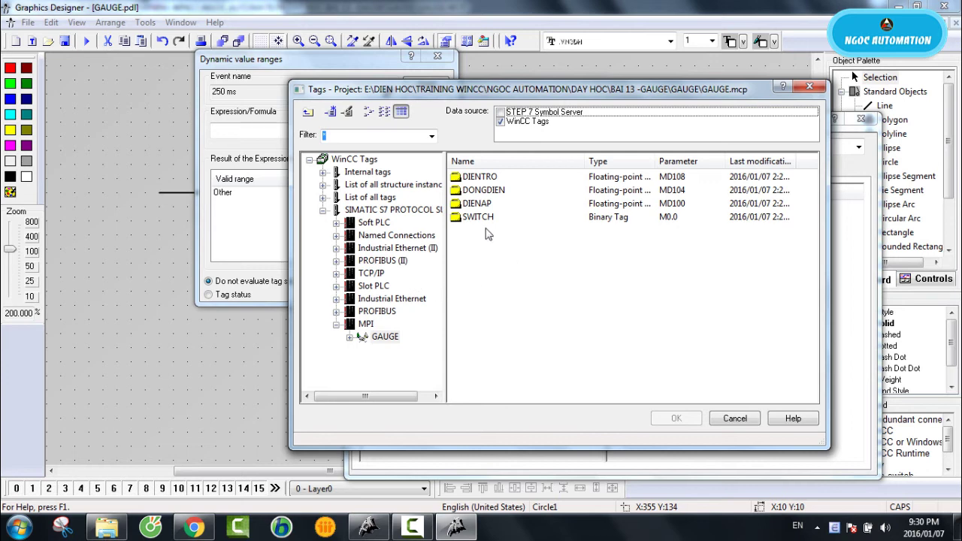
pyautogui.doubleClick(481, 217)
pyautogui.click(404, 190)
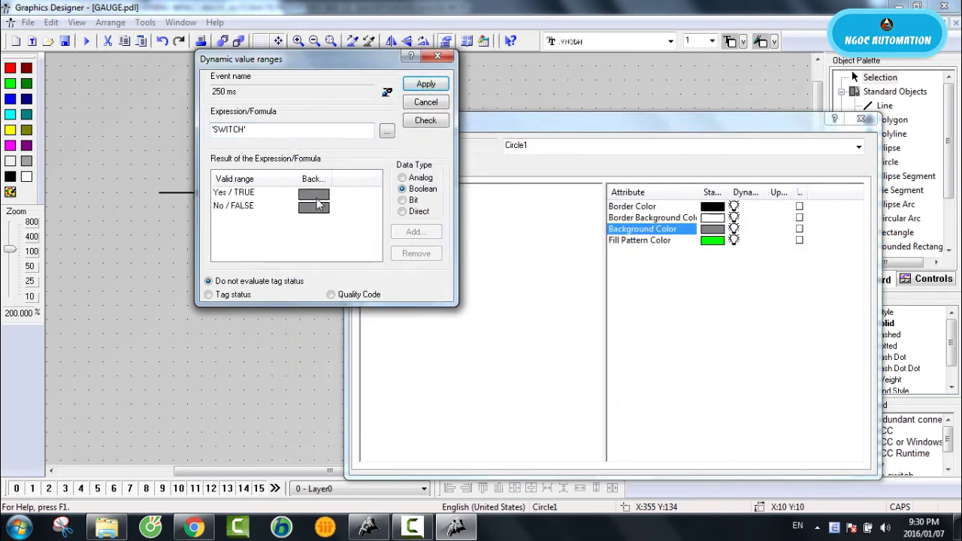
# - Set the circle's background color for the Yes / TRUE range to red, FF0000, apply the value ranges and close its properties
pyautogui.doubleClick(315, 194)
pyautogui.click(457, 182)
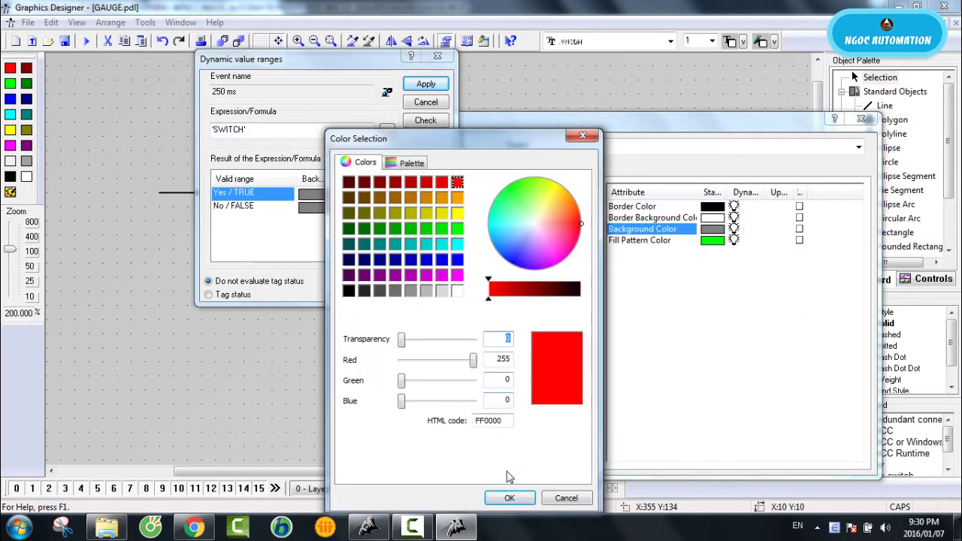
pyautogui.click(509, 497)
pyautogui.click(424, 85)
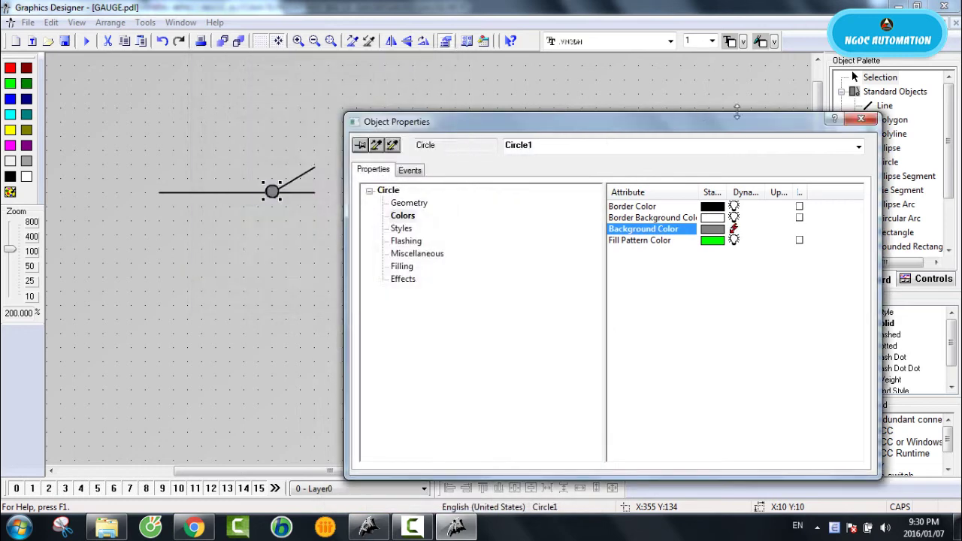
pyautogui.click(861, 119)
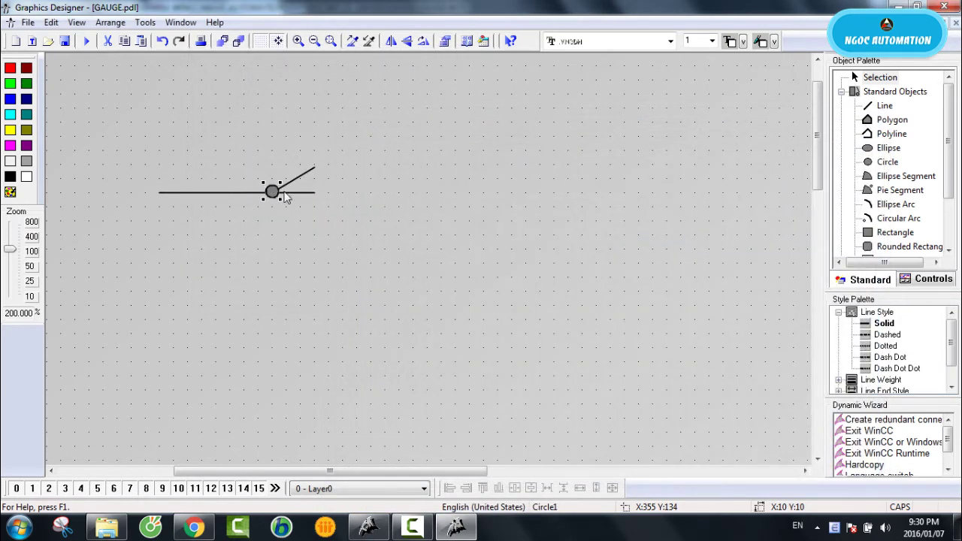
# - Copy the configured circle and place the copy at the far end of the short horizontal line, about X 387, Y 134
pyautogui.rightClick(271, 191)
pyautogui.click(290, 215)
pyautogui.hotkey('ctrl', 'v')
pyautogui.moveTo(314, 196); pyautogui.dragTo(317, 194)
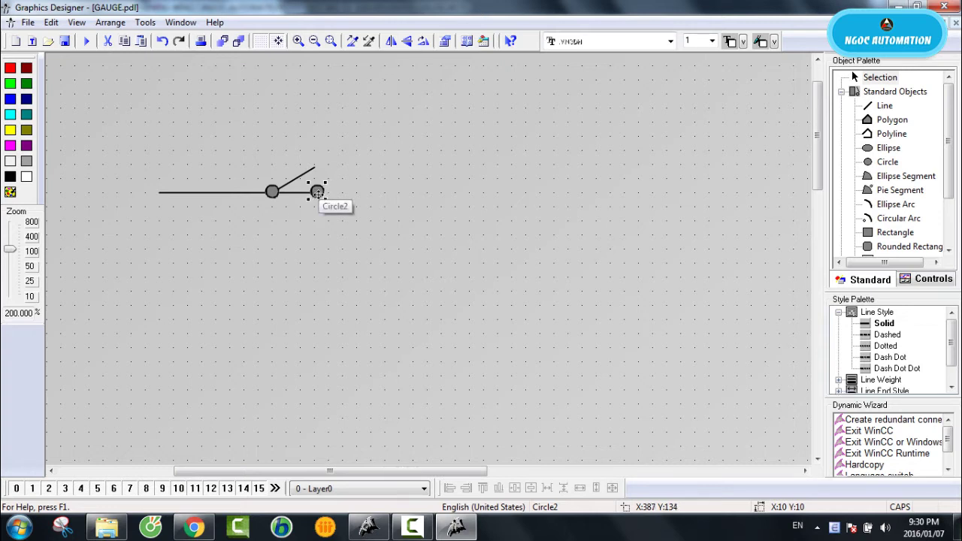
# - Check the trigger cycle and value ranges of the copied circle's Background Color dynamics, reapply them and close its properties
pyautogui.rightClick(317, 194)
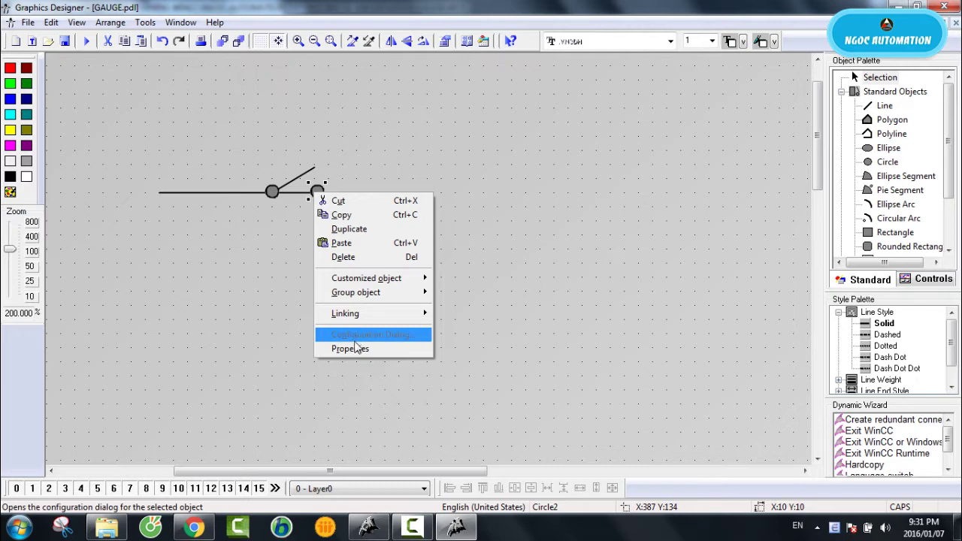
pyautogui.click(355, 348)
pyautogui.doubleClick(732, 230)
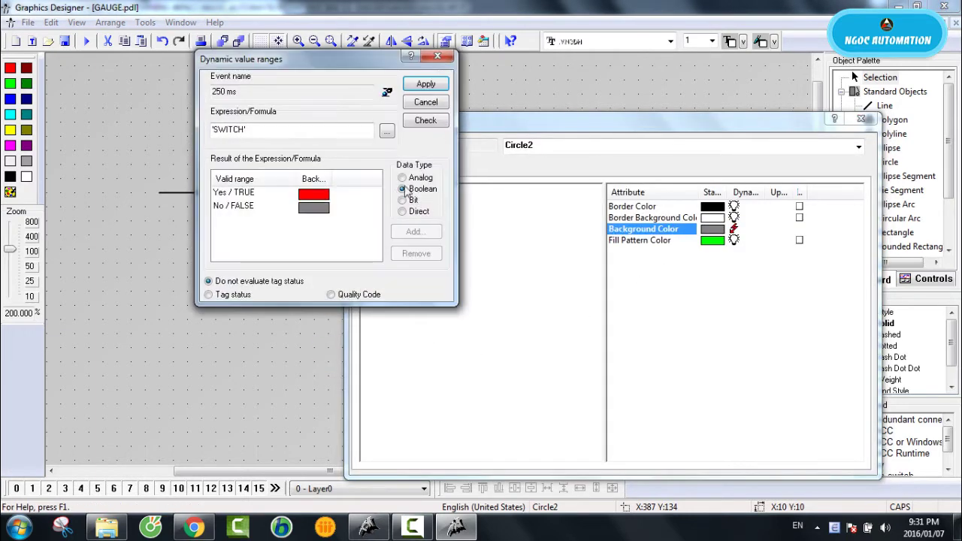
pyautogui.click(387, 91)
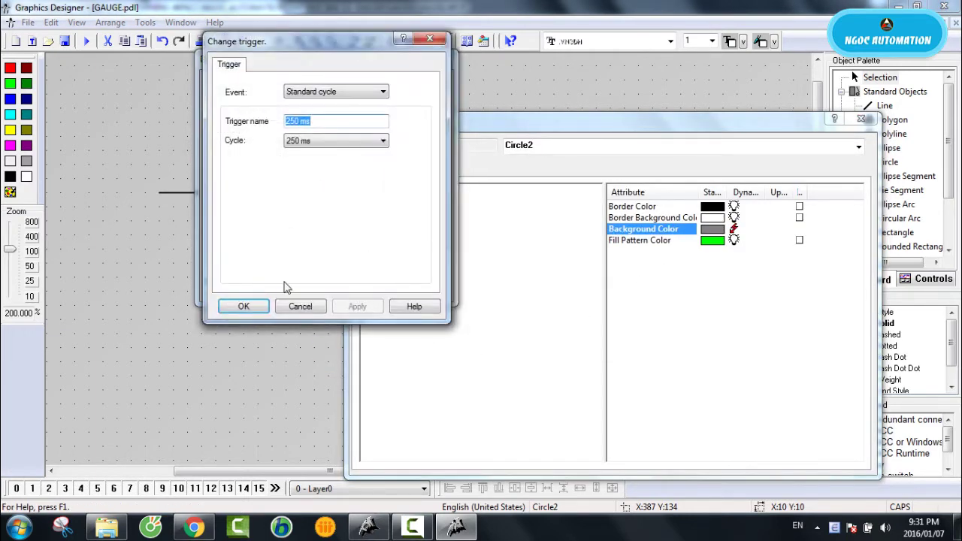
pyautogui.click(242, 306)
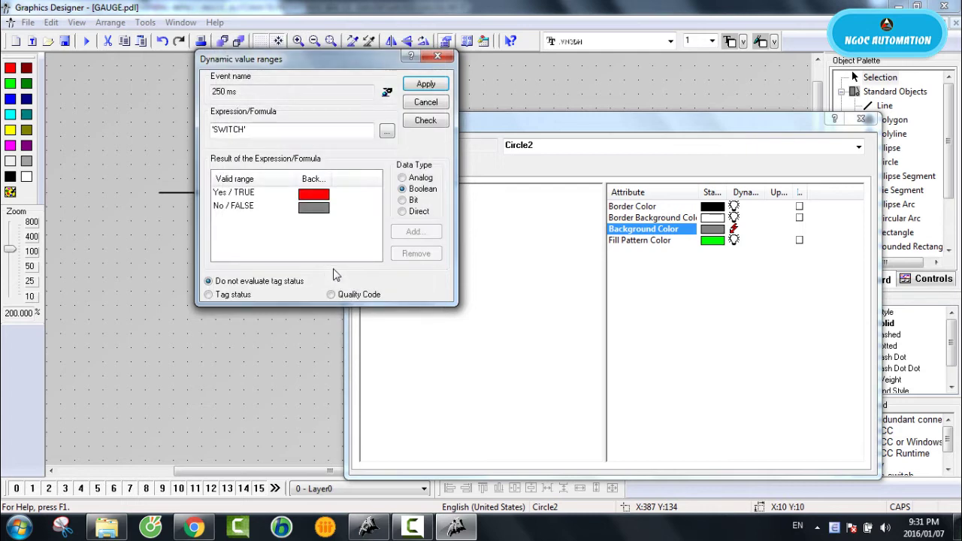
pyautogui.click(431, 83)
pyautogui.click(861, 118)
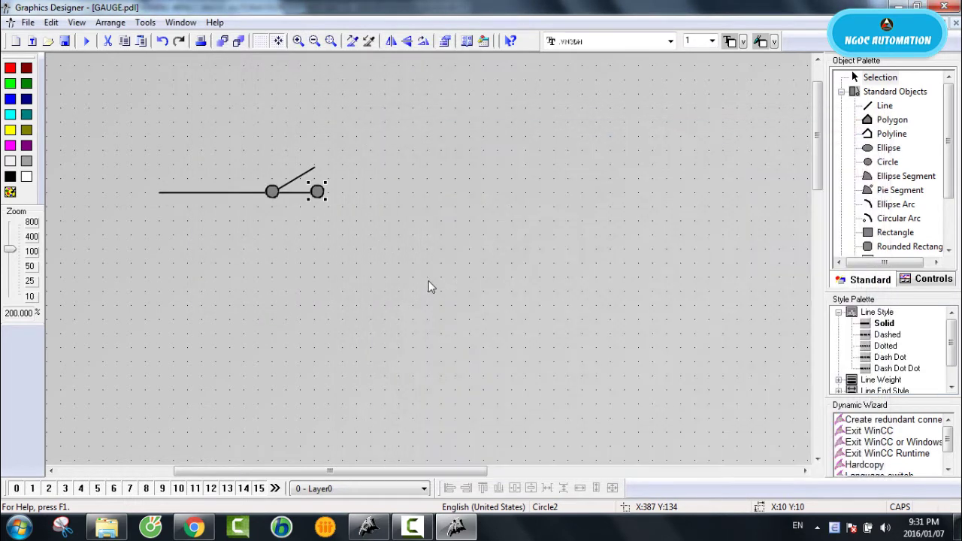
# - Set the static Display attribute of the short horizontal line between the two circles to No
pyautogui.click(333, 235)
pyautogui.click(297, 191)
pyautogui.rightClick(297, 192)
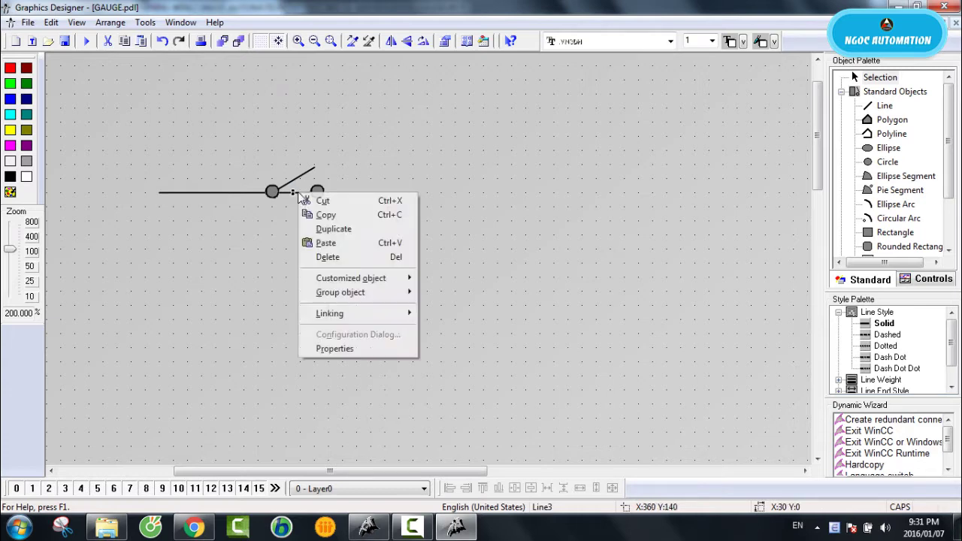
pyautogui.click(328, 349)
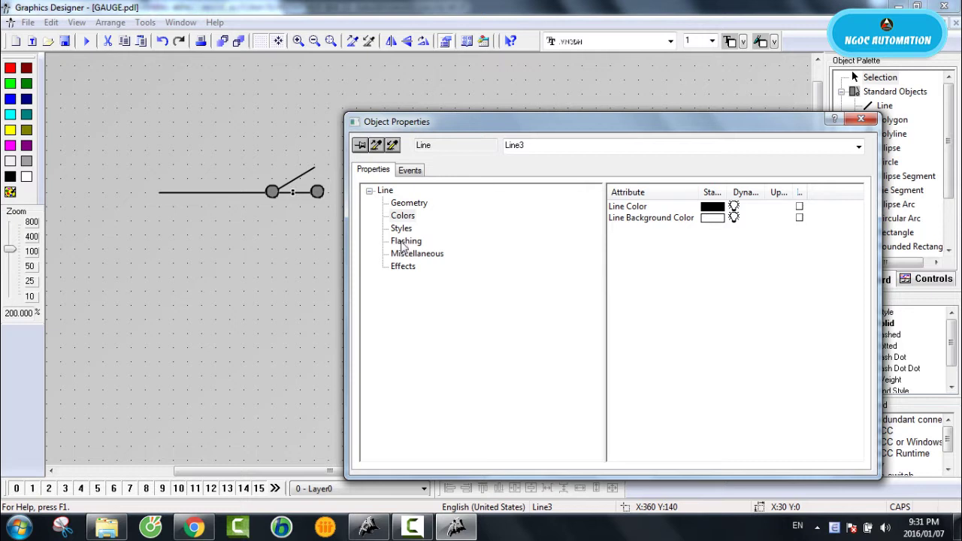
pyautogui.click(405, 217)
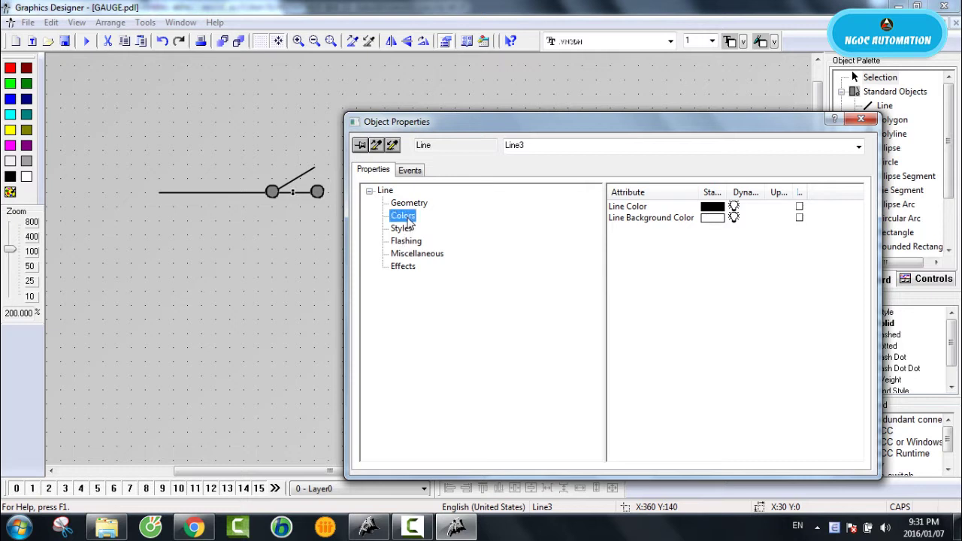
pyautogui.click(411, 267)
pyautogui.click(410, 255)
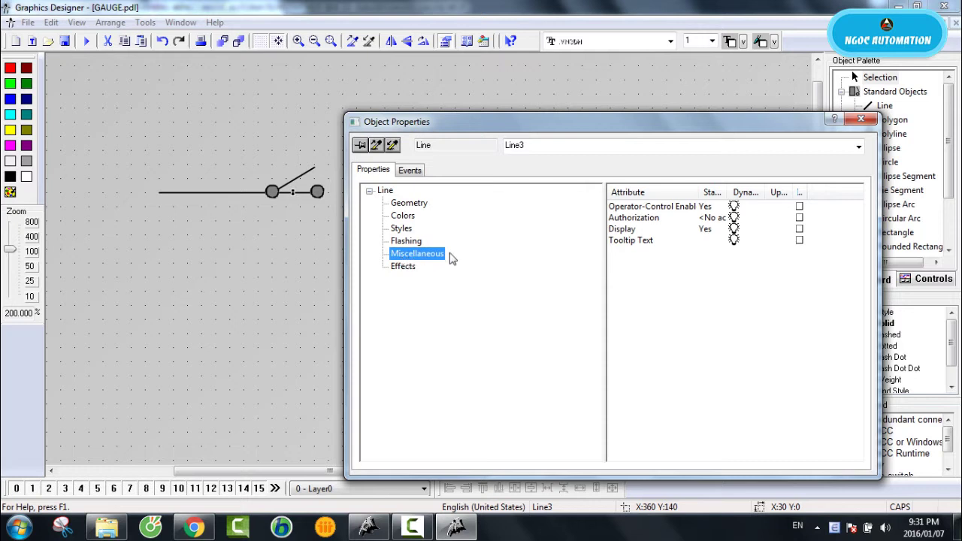
pyautogui.click(717, 230)
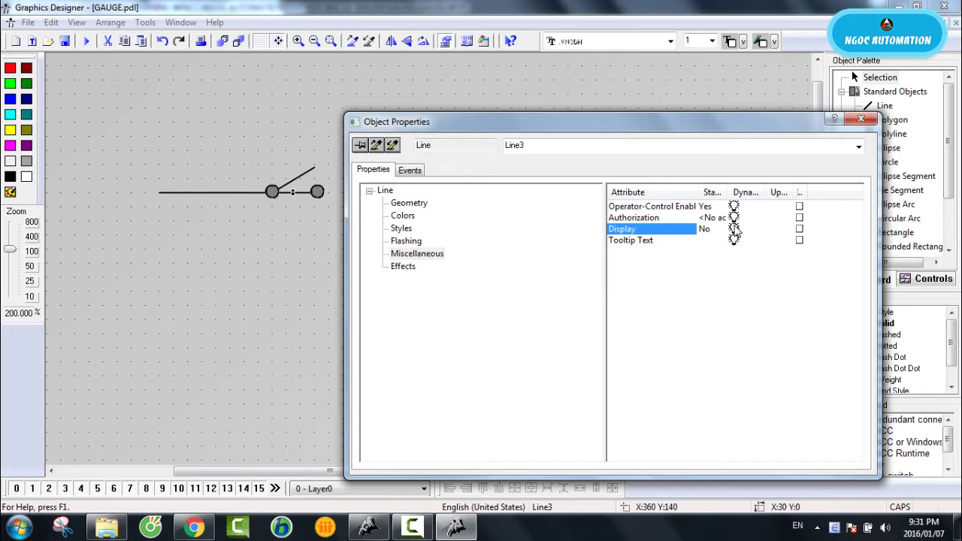
# - Link the short horizontal line's Display attribute to the SWITCH tag with a 250 ms update cycle and close its properties
pyautogui.rightClick(735, 234)
pyautogui.click(768, 281)
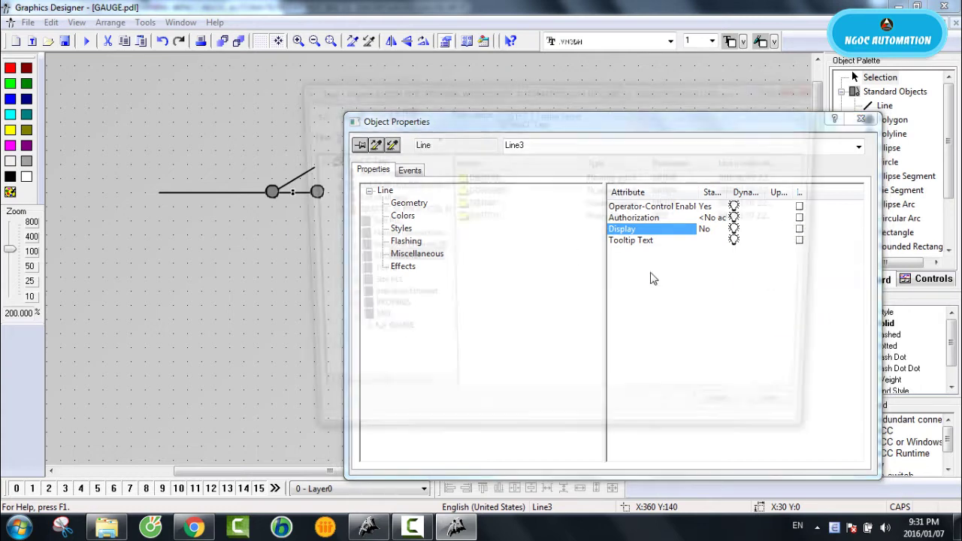
pyautogui.doubleClick(487, 220)
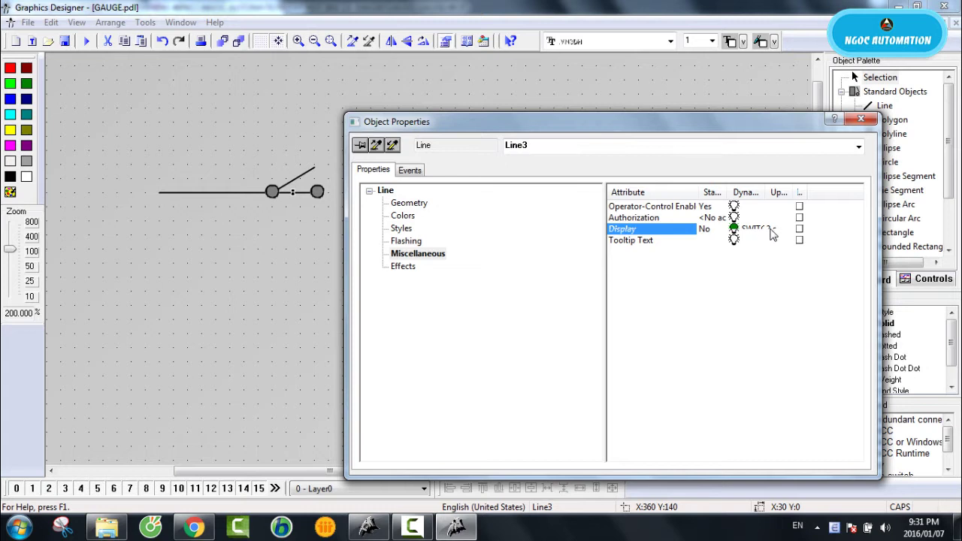
pyautogui.doubleClick(774, 231)
pyautogui.click(798, 260)
pyautogui.scroll(2, 812, 338)
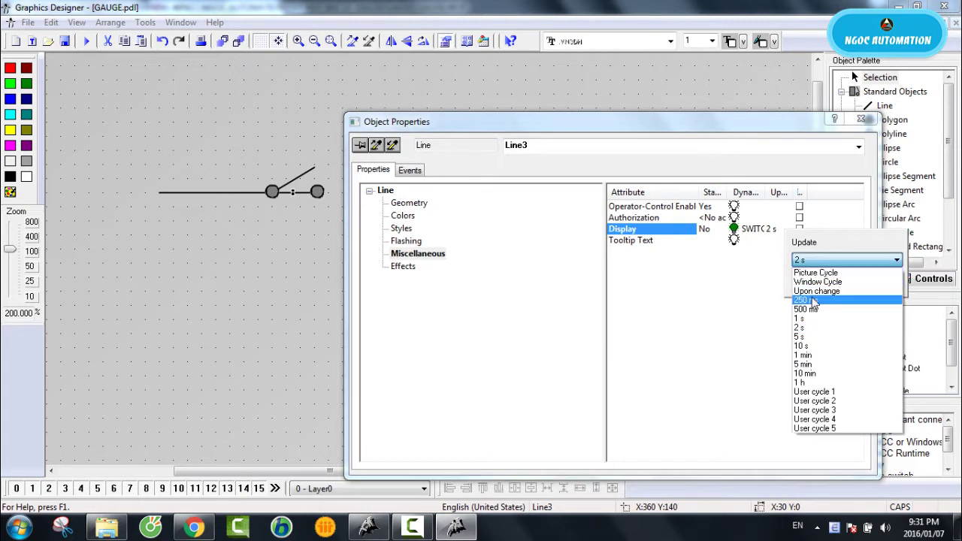
pyautogui.click(813, 301)
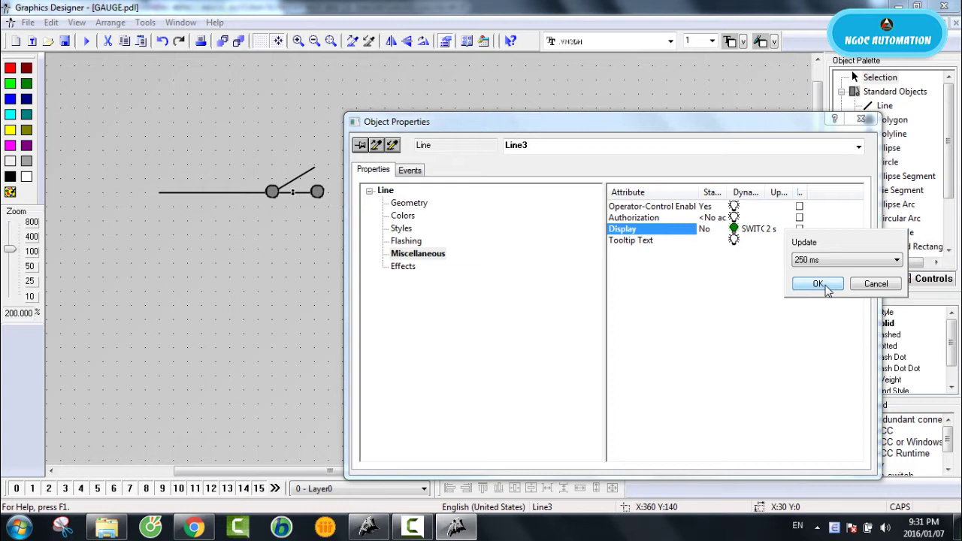
pyautogui.click(818, 284)
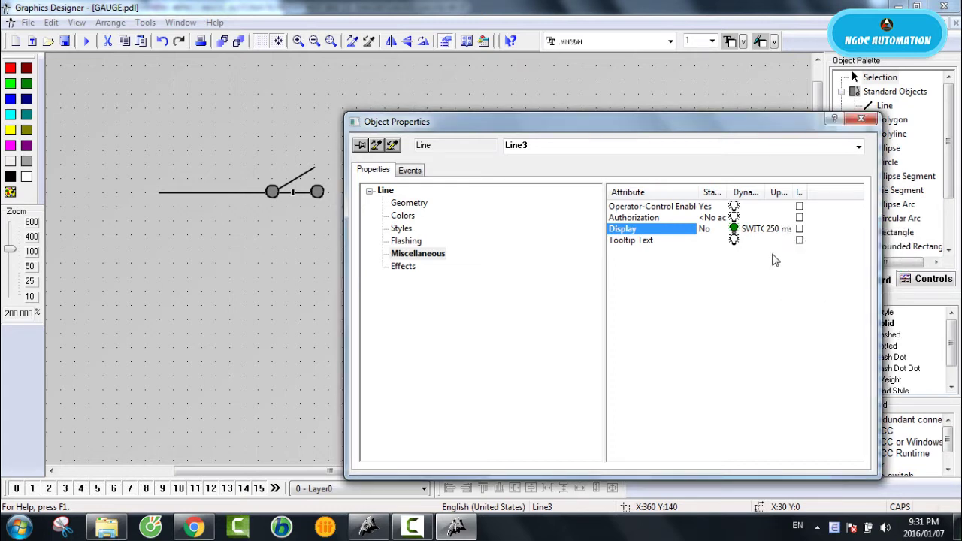
pyautogui.click(861, 120)
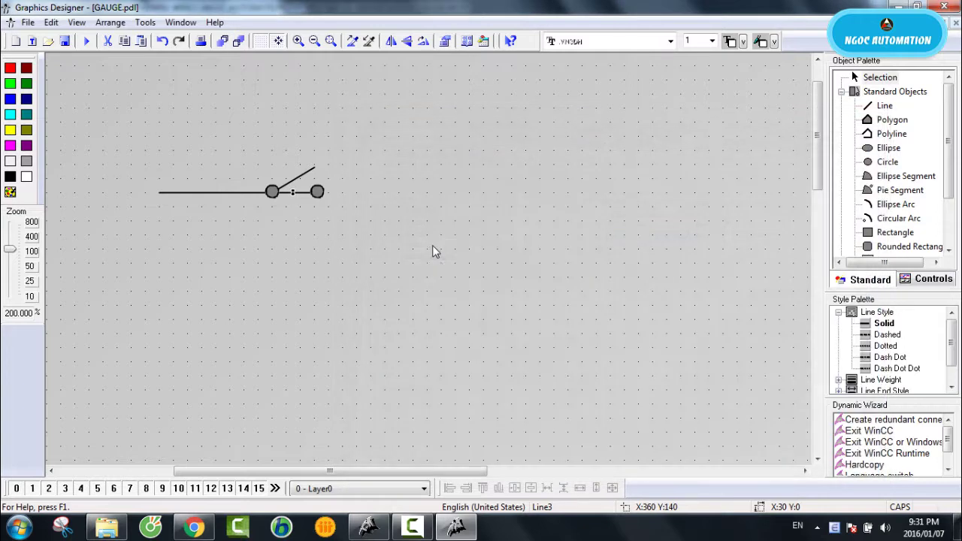
# - Reopen the short horizontal line's properties and turn off its Global shadow and Global color scheme effects
pyautogui.rightClick(298, 192)
pyautogui.click(335, 350)
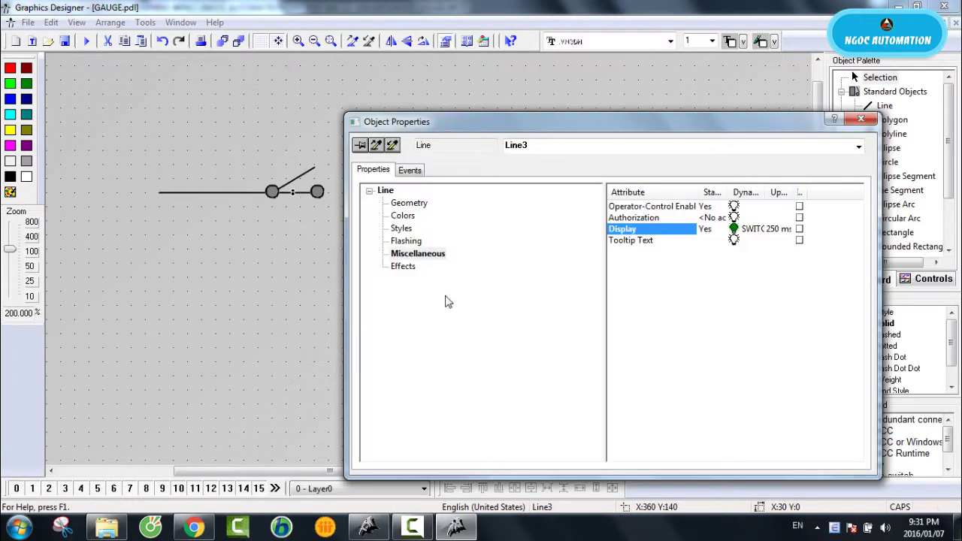
pyautogui.click(403, 266)
pyautogui.click(703, 206)
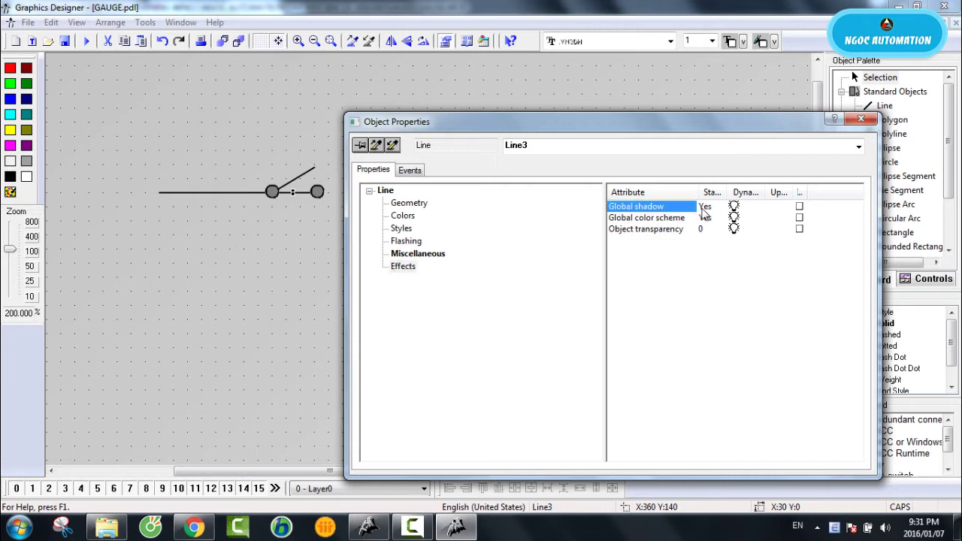
pyautogui.doubleClick(703, 205)
pyautogui.doubleClick(704, 217)
# - Start a dynamic dialog for the short horizontal line's Line Color and set its standard trigger cycle to 250 ms
pyautogui.click(402, 215)
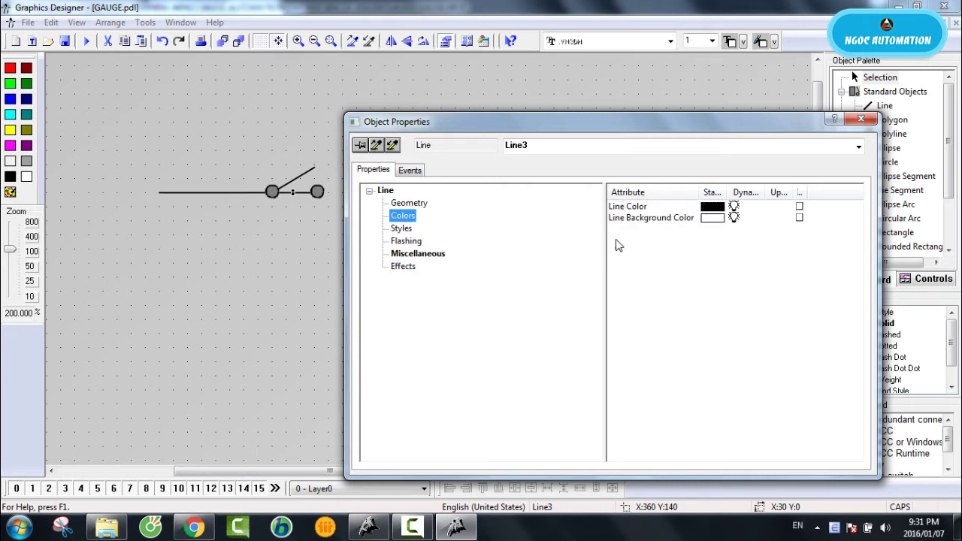
pyautogui.rightClick(734, 207)
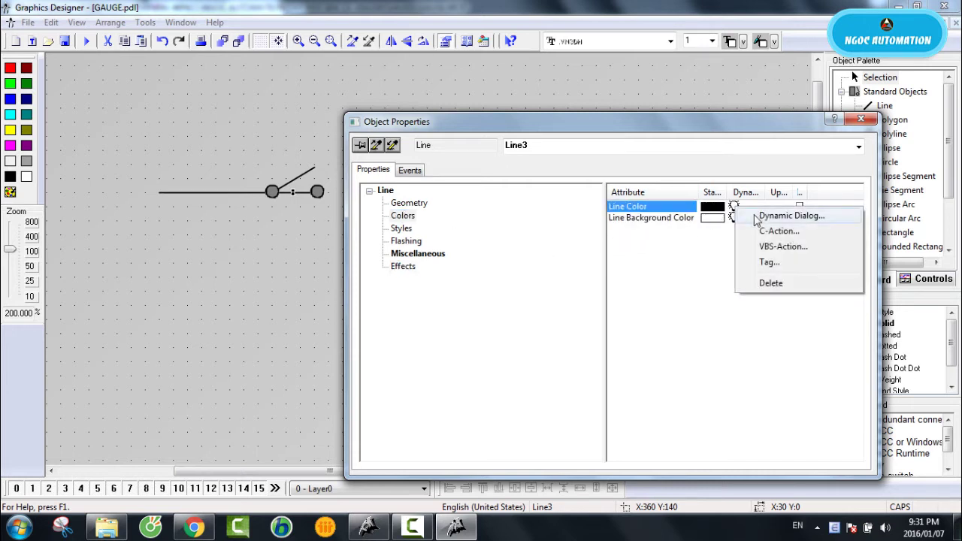
pyautogui.click(774, 217)
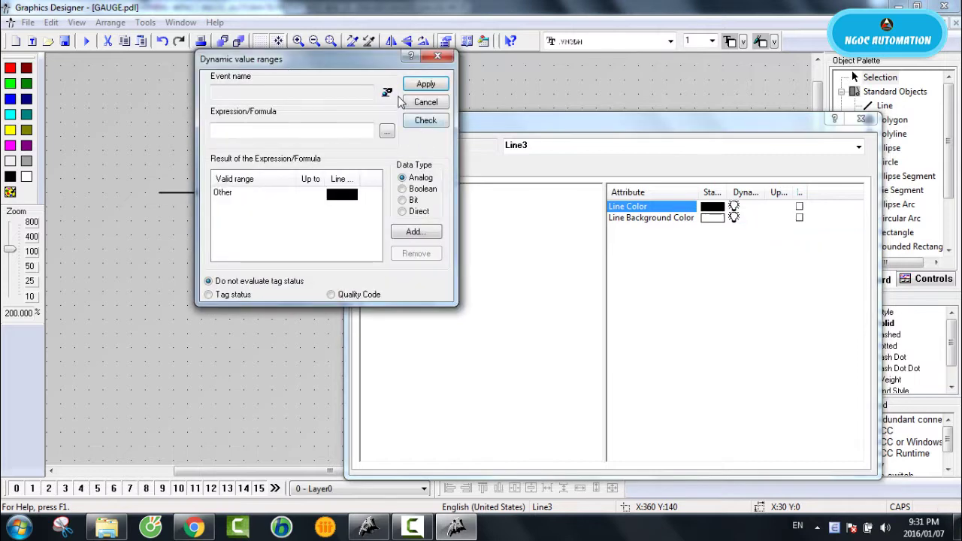
pyautogui.click(386, 92)
pyautogui.click(312, 142)
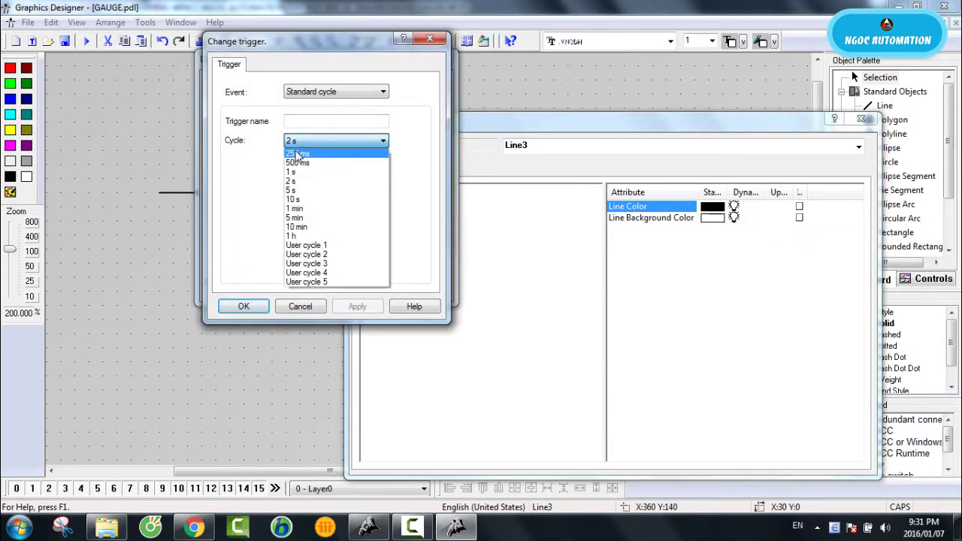
pyautogui.click(301, 158)
pyautogui.click(243, 306)
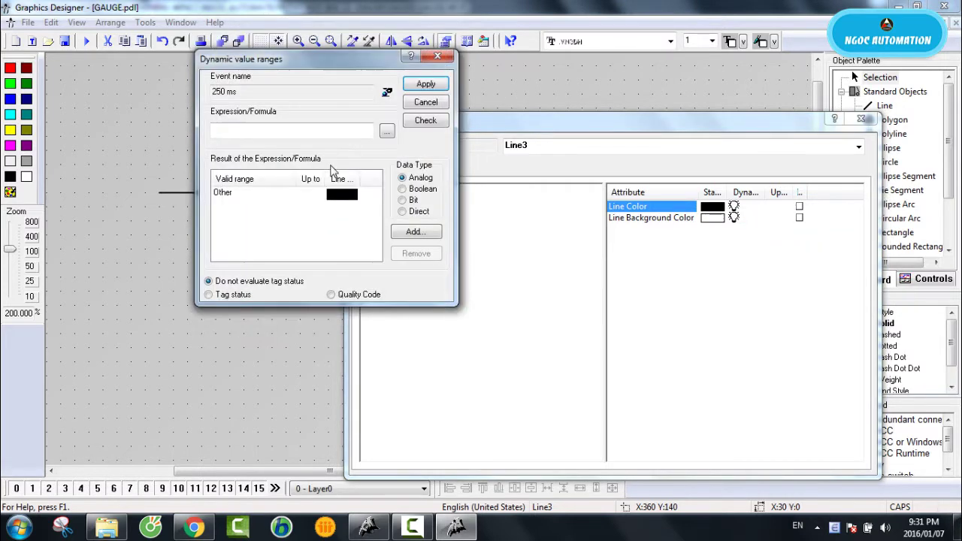
# - Use the SWITCH tag as the expression for the short horizontal line's Line Color and set the data type to Boolean
pyautogui.click(385, 134)
pyautogui.click(410, 144)
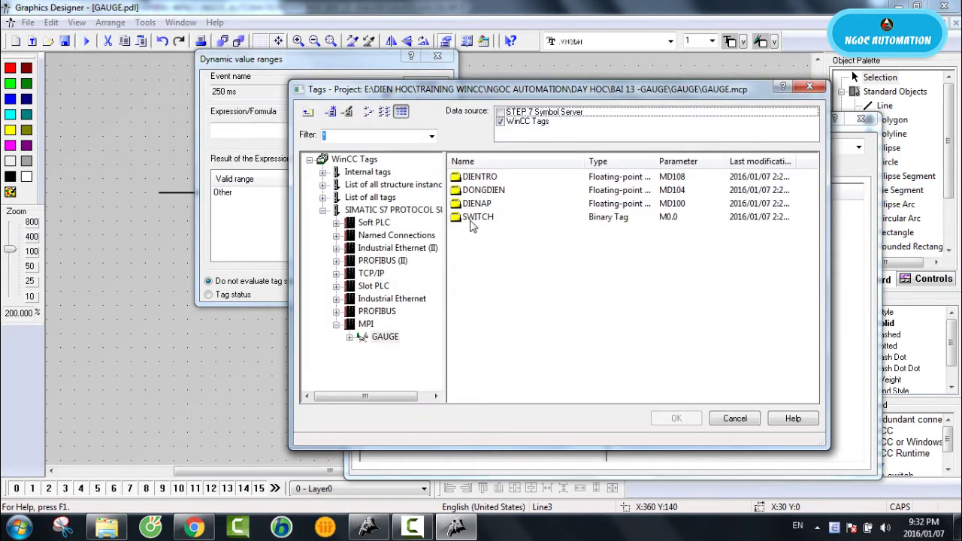
pyautogui.doubleClick(472, 221)
pyautogui.click(404, 189)
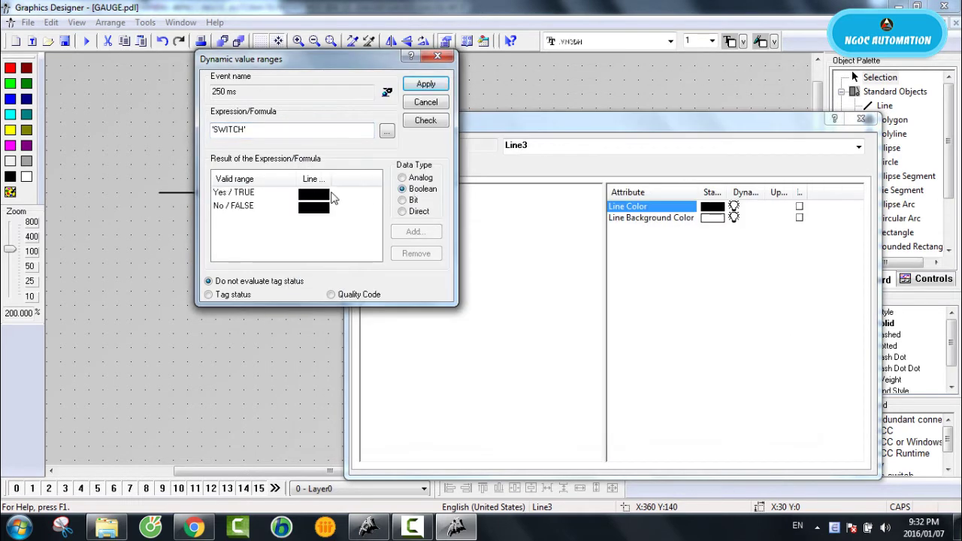
# - Set the Line Color for the Yes / TRUE range to red, FF0000, apply the value ranges and close the line's properties
pyautogui.doubleClick(333, 197)
pyautogui.click(455, 182)
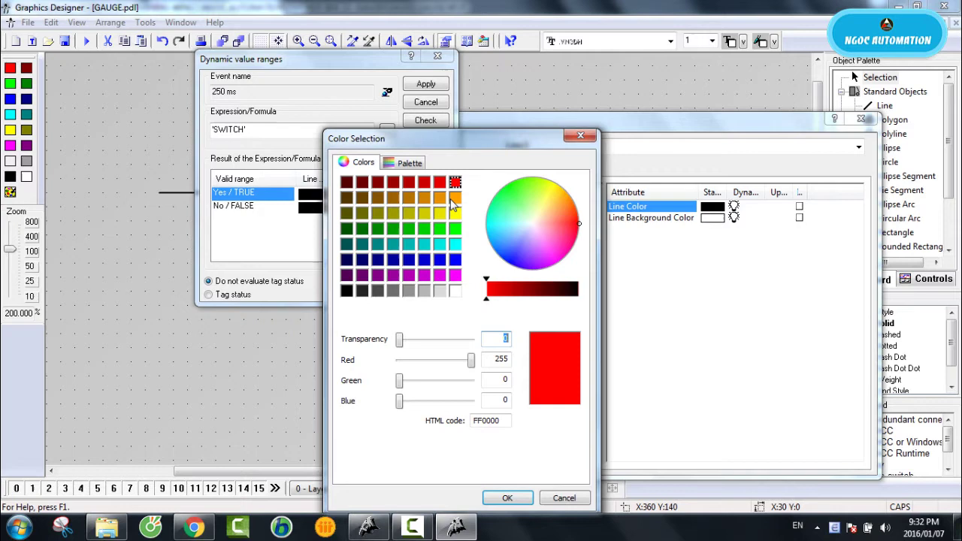
pyautogui.click(505, 499)
pyautogui.click(426, 84)
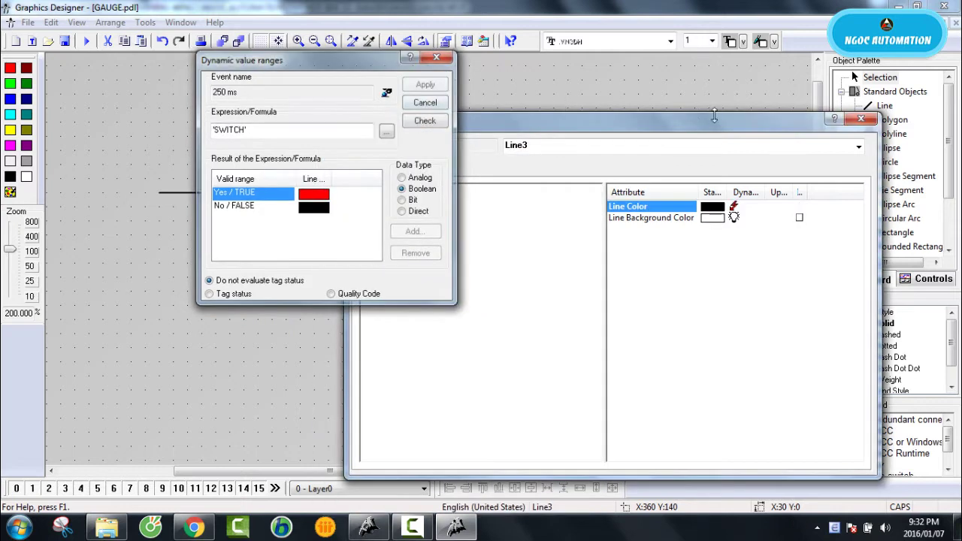
pyautogui.click(861, 118)
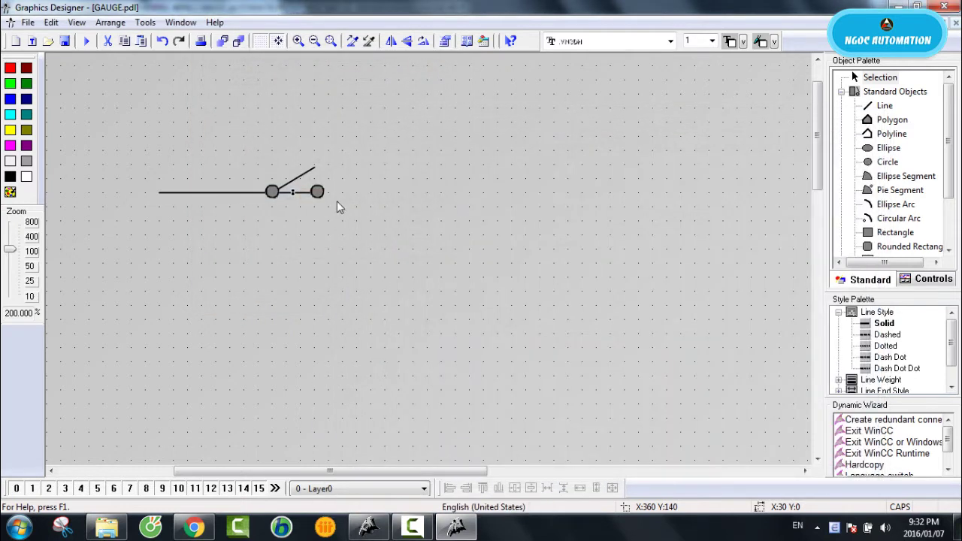
# - Open the properties of the slanted switch line and set its static Display attribute to No
pyautogui.click(303, 173)
pyautogui.rightClick(303, 173)
pyautogui.click(339, 330)
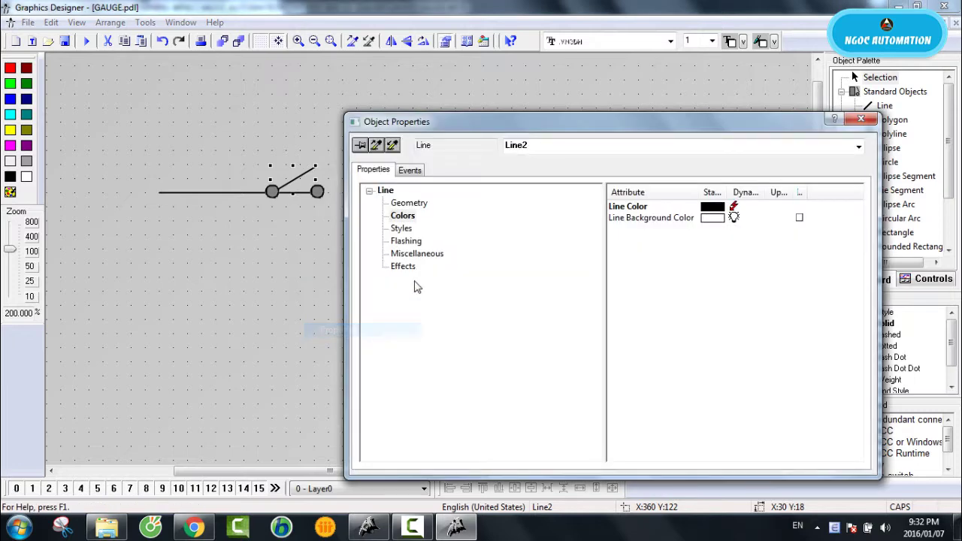
pyautogui.click(410, 268)
pyautogui.click(430, 256)
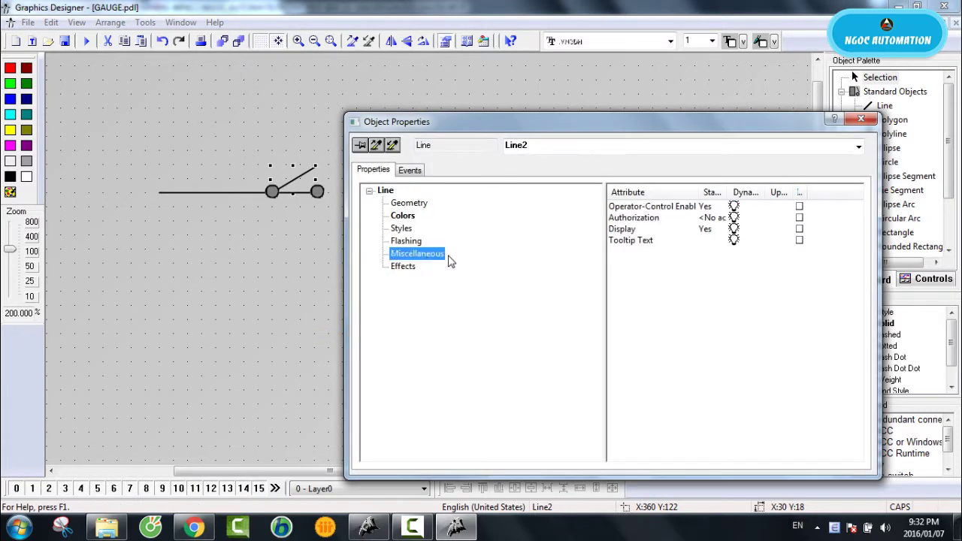
pyautogui.doubleClick(711, 230)
# - Link the slanted line's Display attribute to the SWITCH tag with a 250 ms update cycle
pyautogui.rightClick(735, 235)
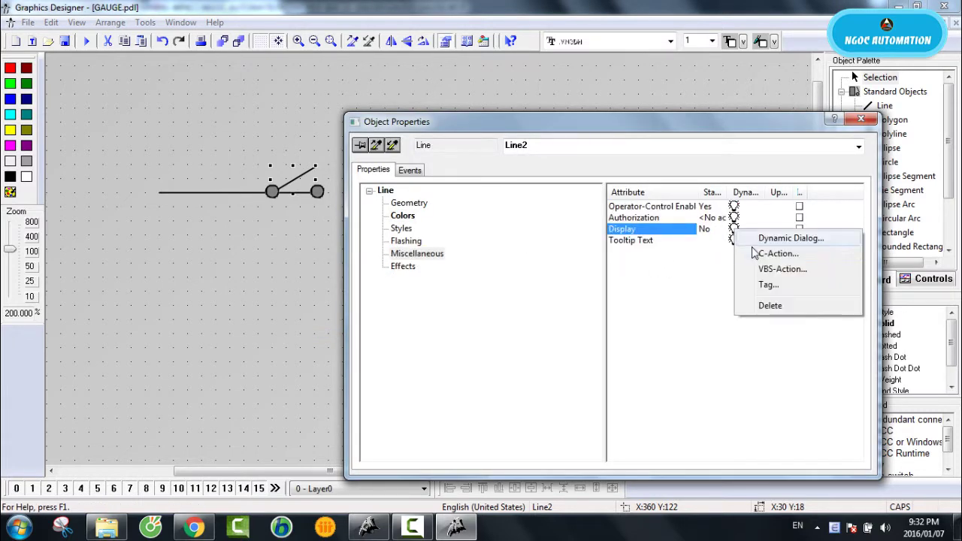
pyautogui.click(768, 283)
pyautogui.doubleClick(485, 218)
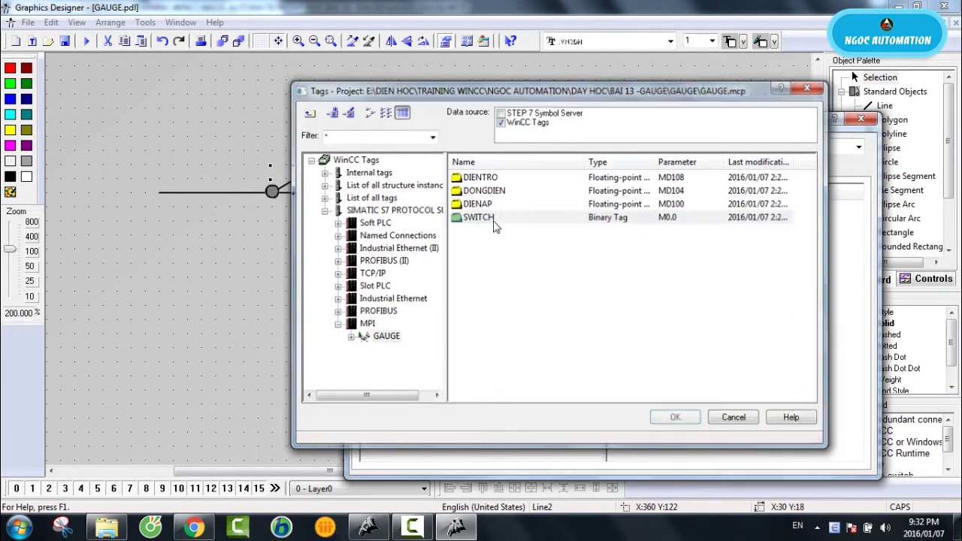
pyautogui.click(778, 233)
pyautogui.click(809, 257)
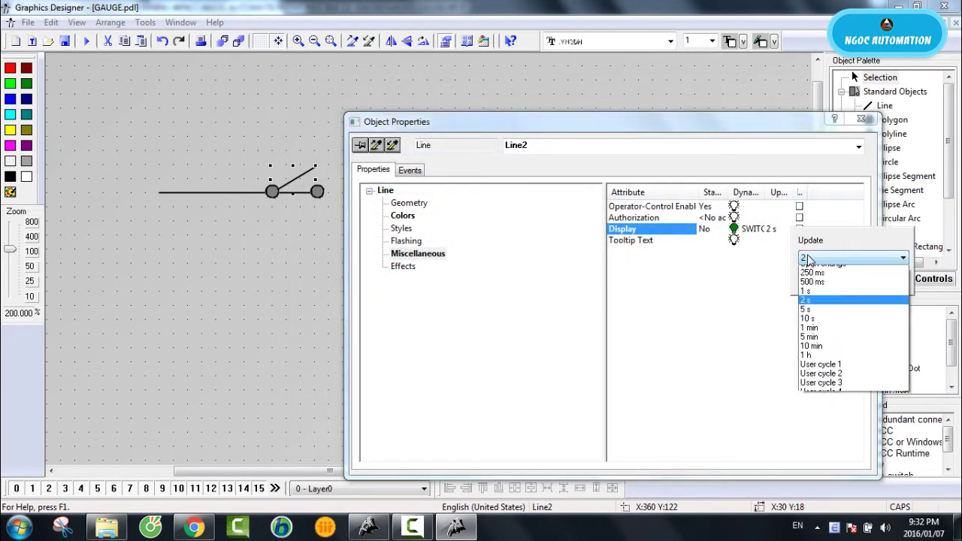
pyautogui.scroll(2, 811, 285)
pyautogui.click(806, 311)
pyautogui.click(817, 284)
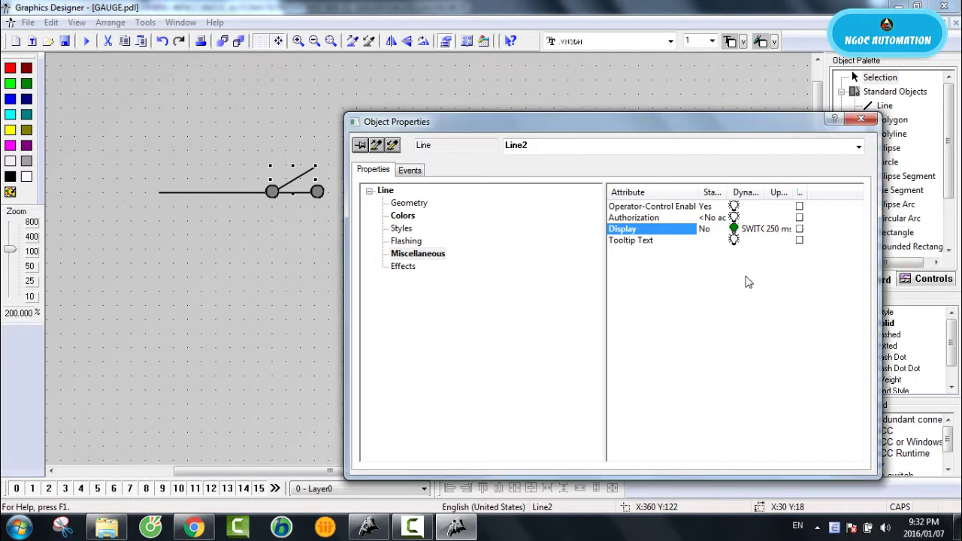
# - Delete the dynamic action from the slanted line's Line Color attribute and close its properties
pyautogui.click(403, 216)
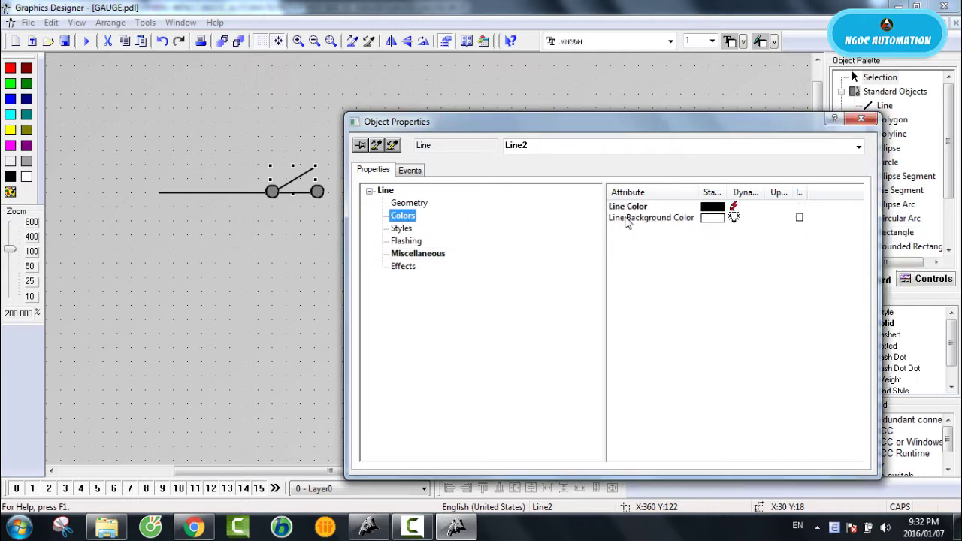
pyautogui.rightClick(733, 210)
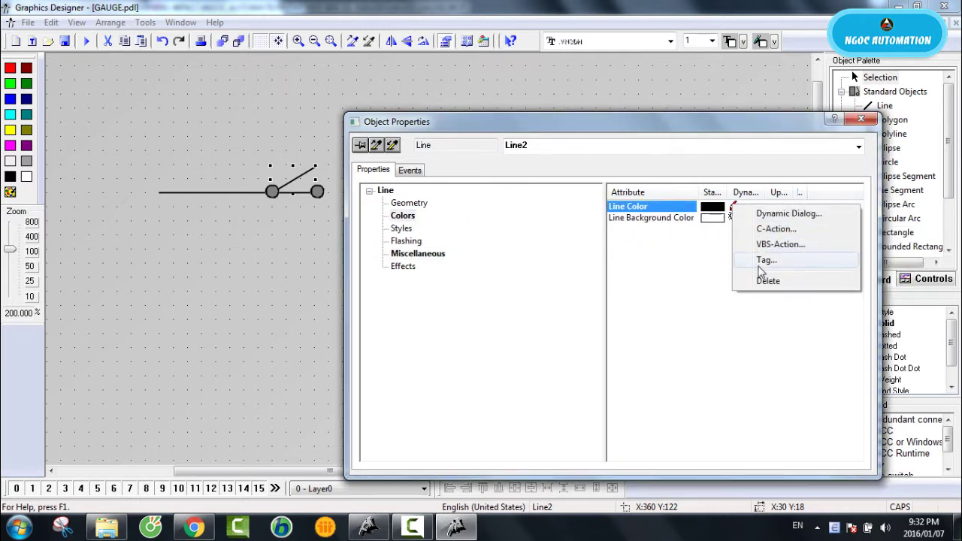
pyautogui.click(757, 280)
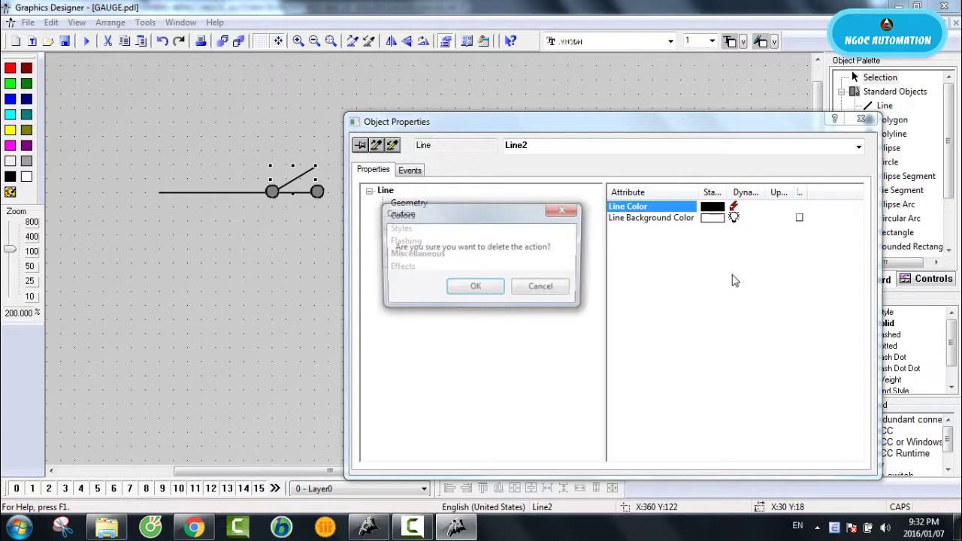
pyautogui.click(475, 286)
pyautogui.click(860, 120)
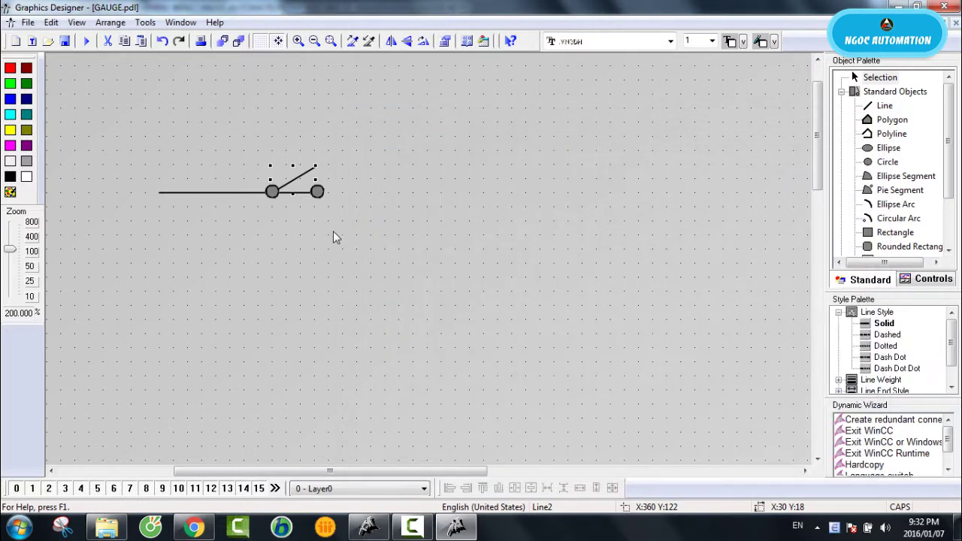
# - Move the right contact circle of the switch down off the wire
pyautogui.click(325, 229)
pyautogui.click(318, 193)
pyautogui.moveTo(295, 219); pyautogui.dragTo(294, 215)
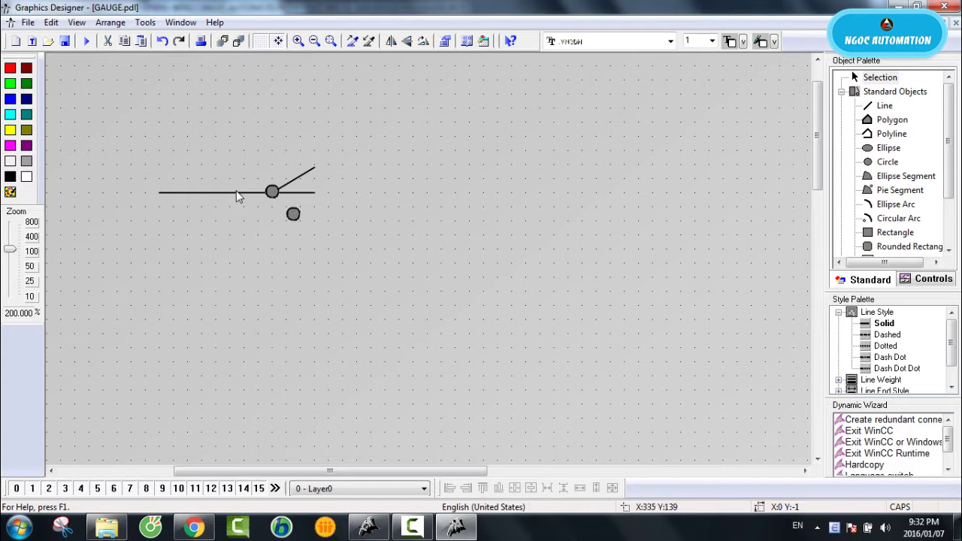
# - Duplicate the long left wire and place the copy in line with it, starting at the right end of the switch
pyautogui.click(236, 192)
pyautogui.rightClick(236, 192)
pyautogui.click(263, 229)
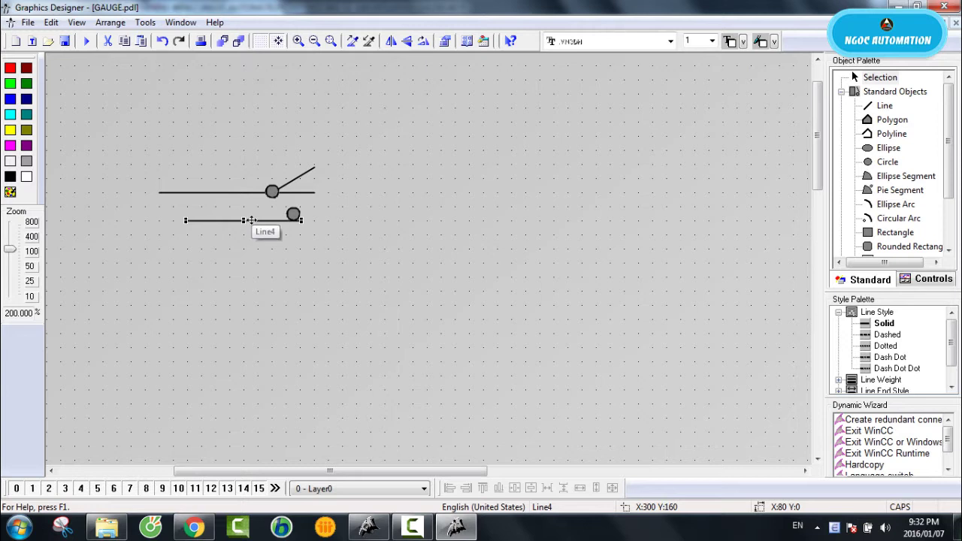
pyautogui.moveTo(253, 222); pyautogui.dragTo(381, 196)
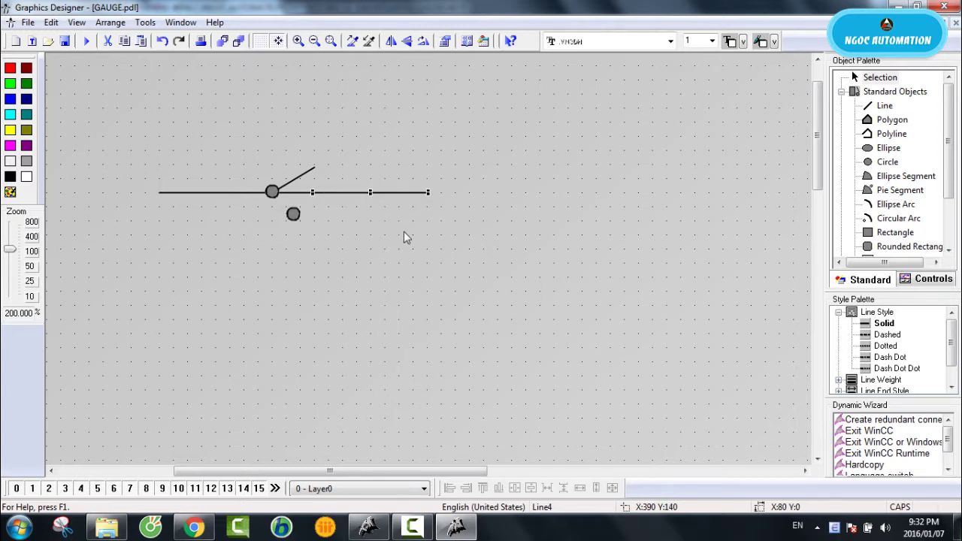
pyautogui.click(403, 232)
# - Move the loose contact circle back up to the wire near the right end of the switch
pyautogui.click(292, 215)
pyautogui.moveTo(310, 195); pyautogui.dragTo(311, 195)
pyautogui.press('Up')
pyautogui.press('Up')
pyautogui.press('Up')
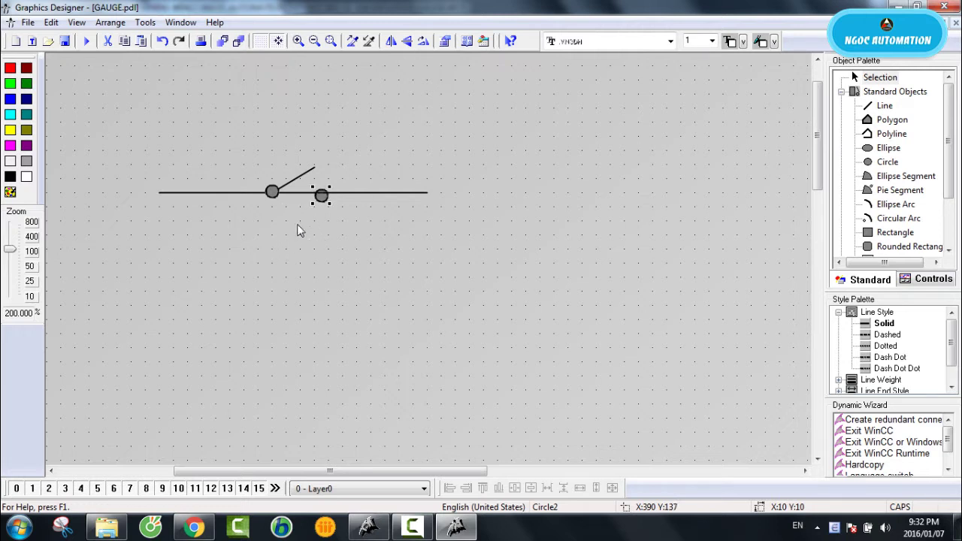
# - Replace the right contact circle with a duplicate of it, placed over the wire at the right end of the switch
pyautogui.rightClick(320, 197)
pyautogui.click(342, 233)
pyautogui.press('Delete')
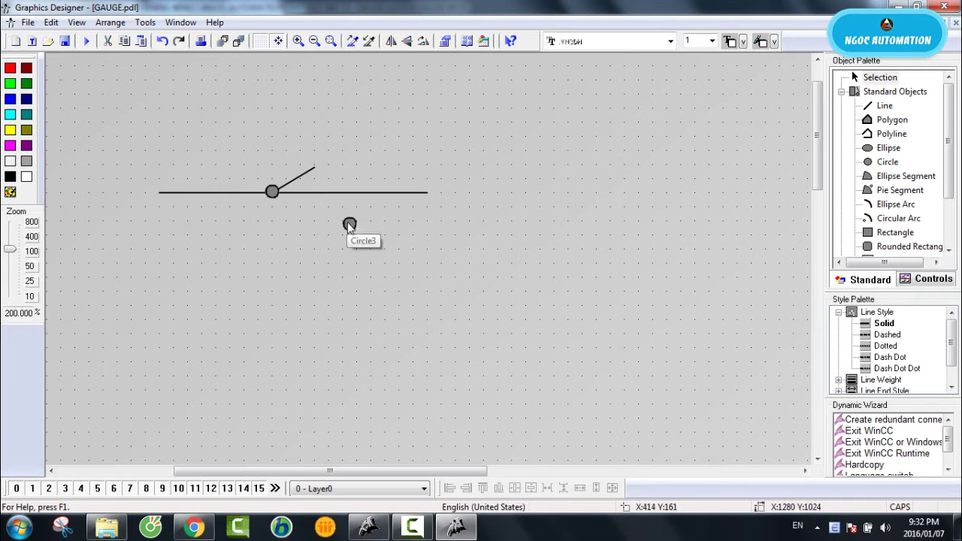
pyautogui.click(350, 224)
pyautogui.click(342, 192)
pyautogui.keyDown('shift'); pyautogui.click(349, 223); pyautogui.keyUp('shift')
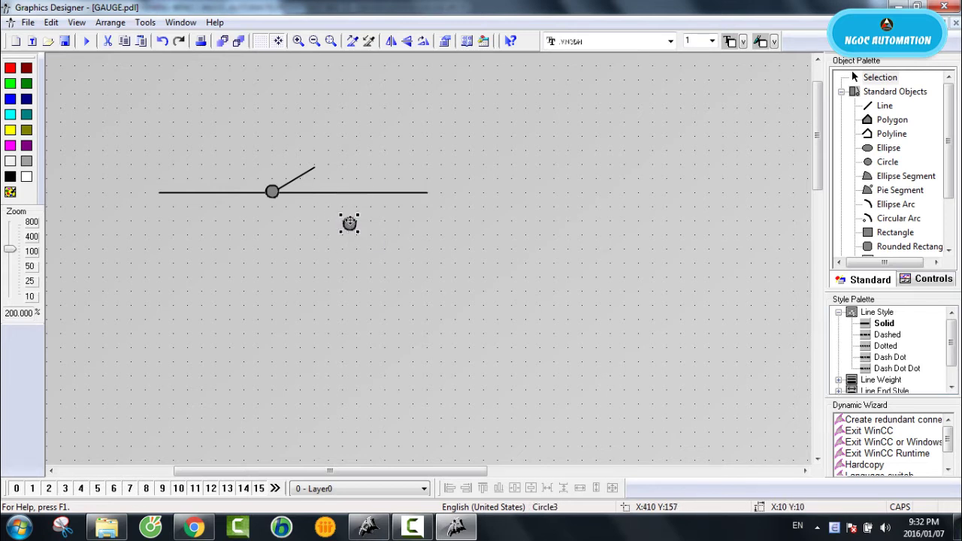
pyautogui.moveTo(350, 223); pyautogui.dragTo(319, 190)
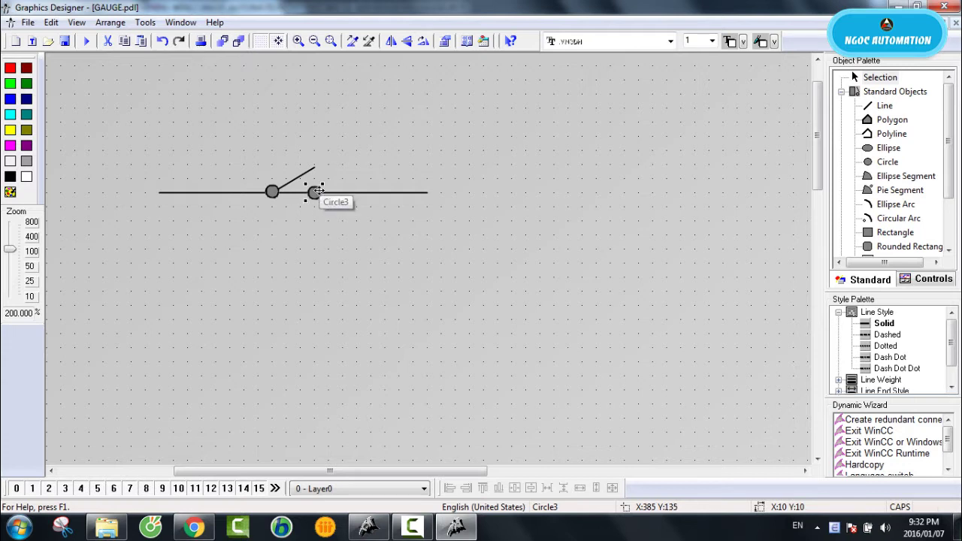
pyautogui.click(324, 233)
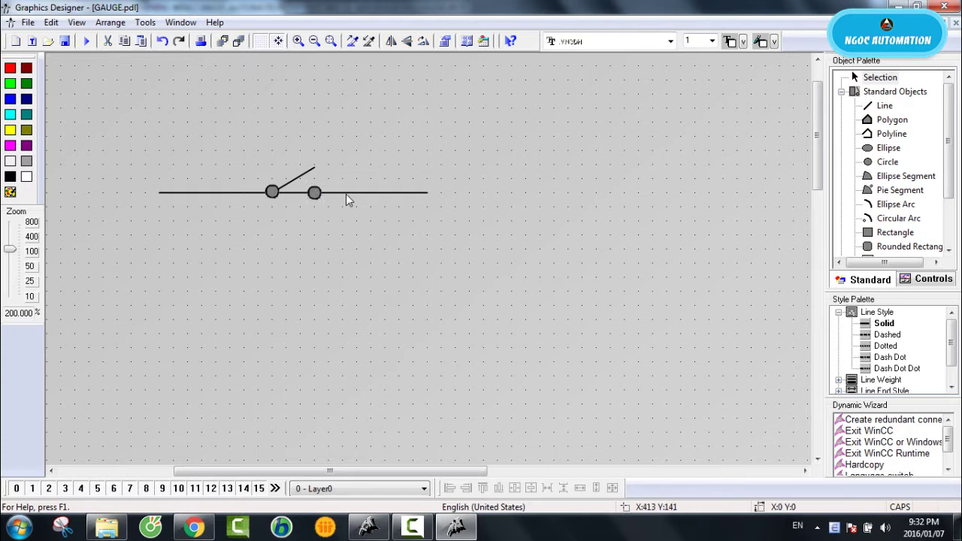
# - Draw a rectangle about 50 by 20 over the right wire and nudge it slightly left, centred on the wire
pyautogui.click(894, 233)
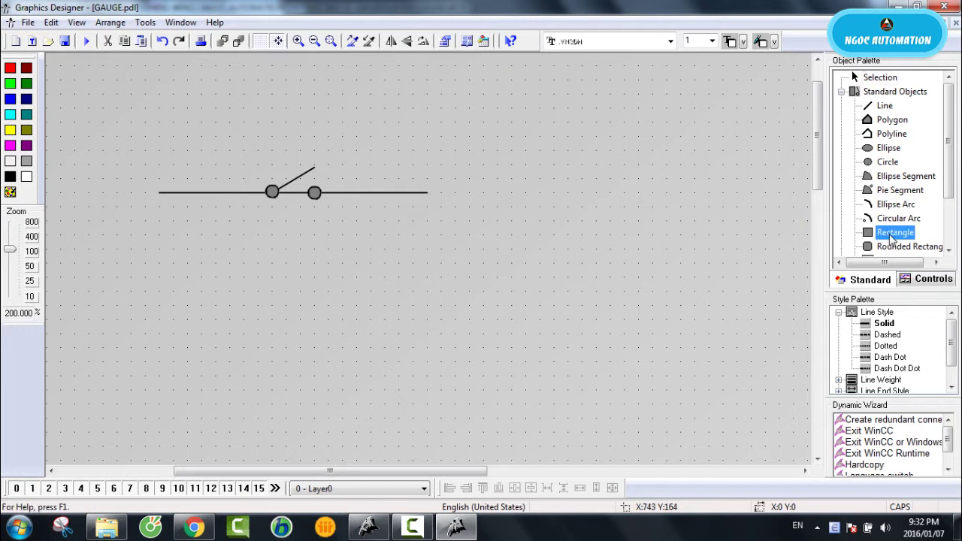
pyautogui.moveTo(356, 178)
pyautogui.mouseDown()
pyautogui.moveTo(398, 208)
pyautogui.moveTo(421, 207)
pyautogui.mouseUp()
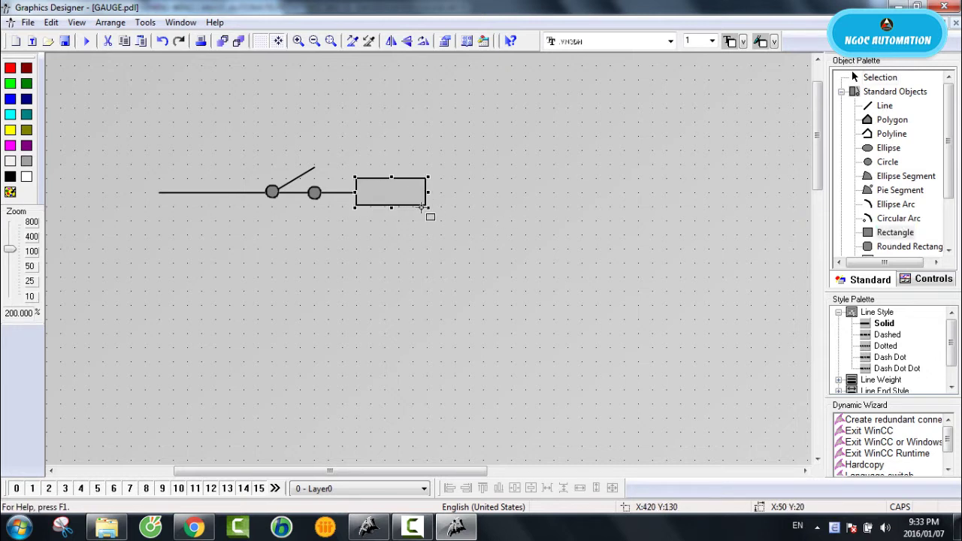
pyautogui.press('Left')
pyautogui.press('Left')
pyautogui.press('Left')
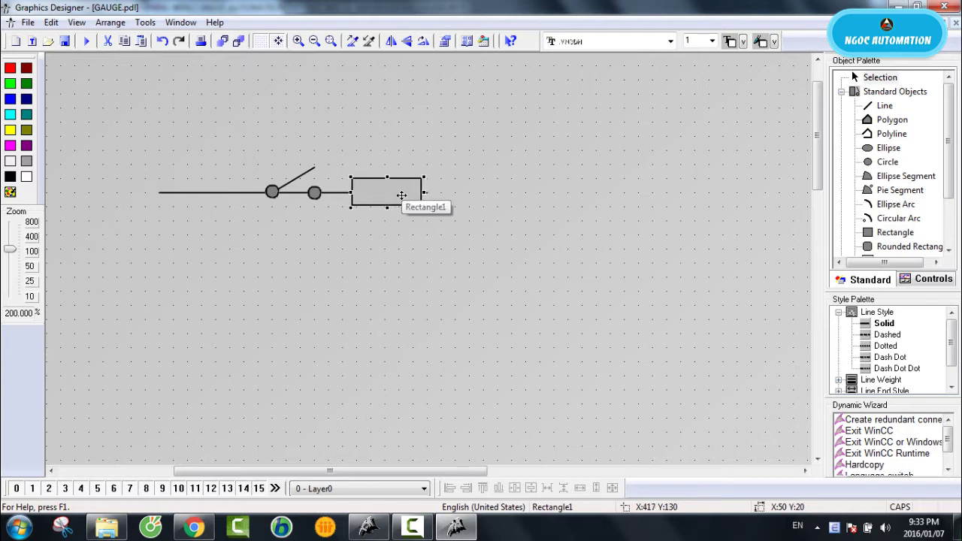
pyautogui.press('Left')
pyautogui.press('Left')
pyautogui.press('Left')
# - Open a Dynamic Dialog for the rectangle's Background Color and set its trigger to a 250 ms standard cycle
pyautogui.rightClick(402, 195)
pyautogui.click(450, 351)
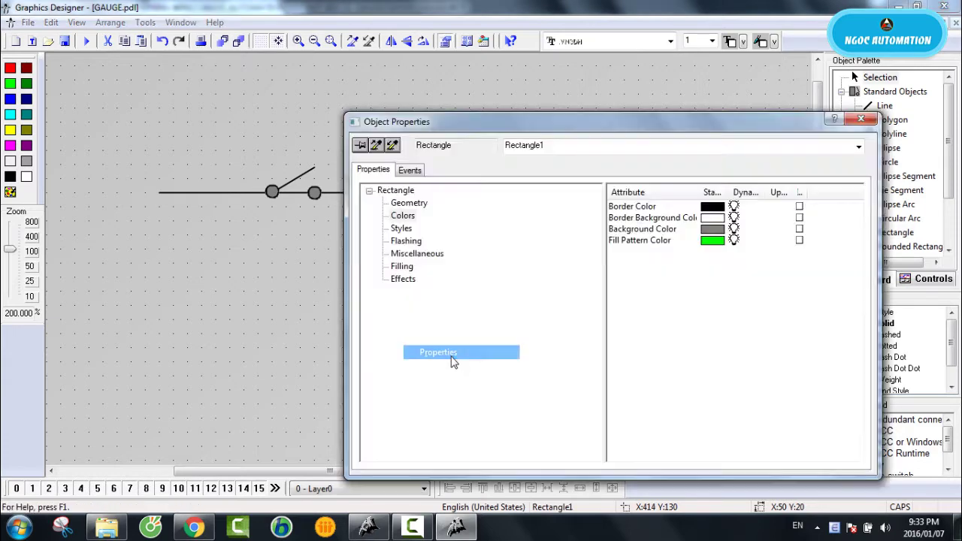
pyautogui.rightClick(733, 229)
pyautogui.click(782, 239)
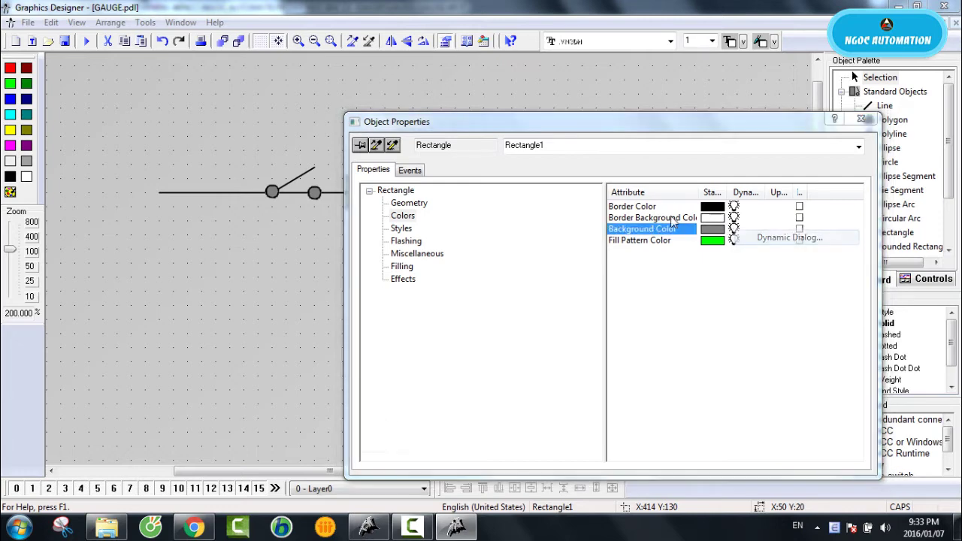
pyautogui.click(386, 92)
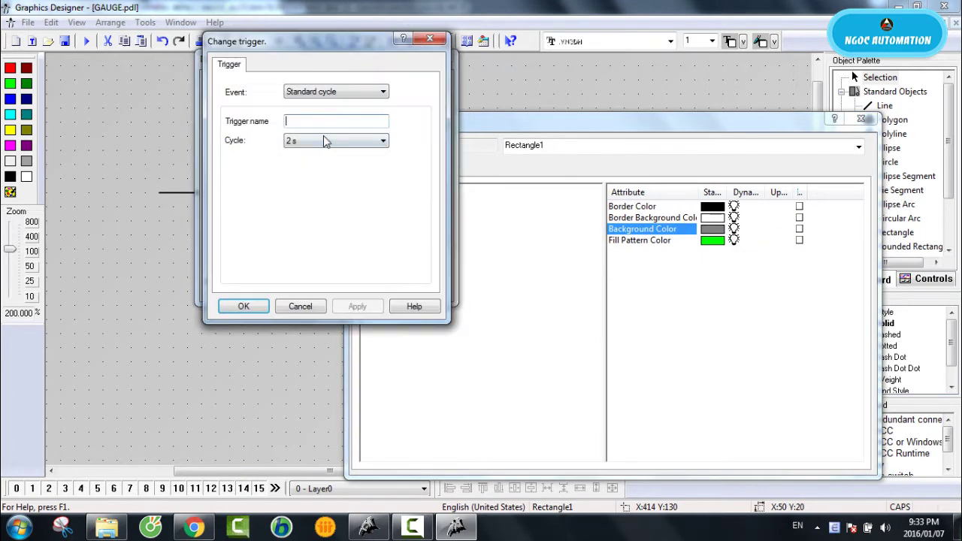
pyautogui.click(324, 140)
pyautogui.click(302, 153)
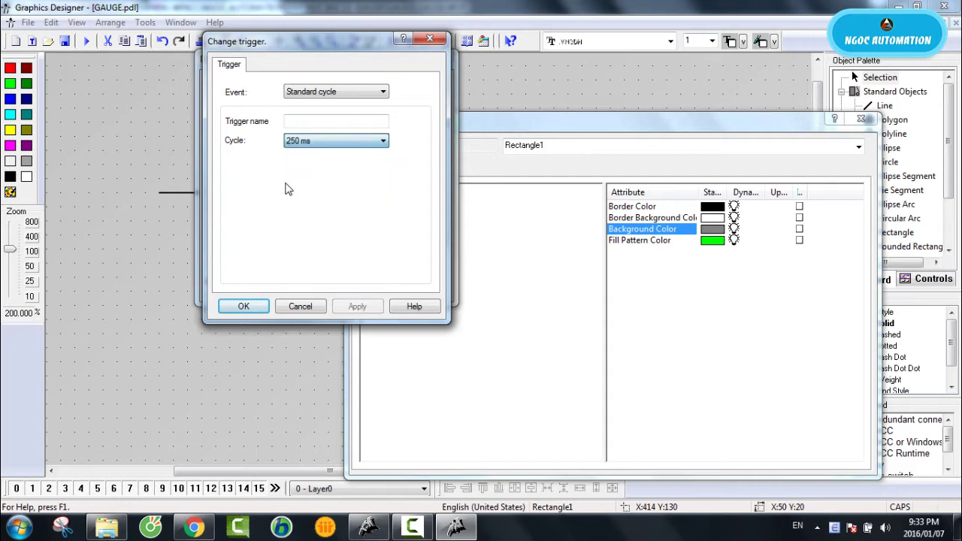
pyautogui.click(246, 306)
# - Use the SWITCH tag as the expression for the rectangle's Background Color and set the data type to Boolean
pyautogui.click(386, 132)
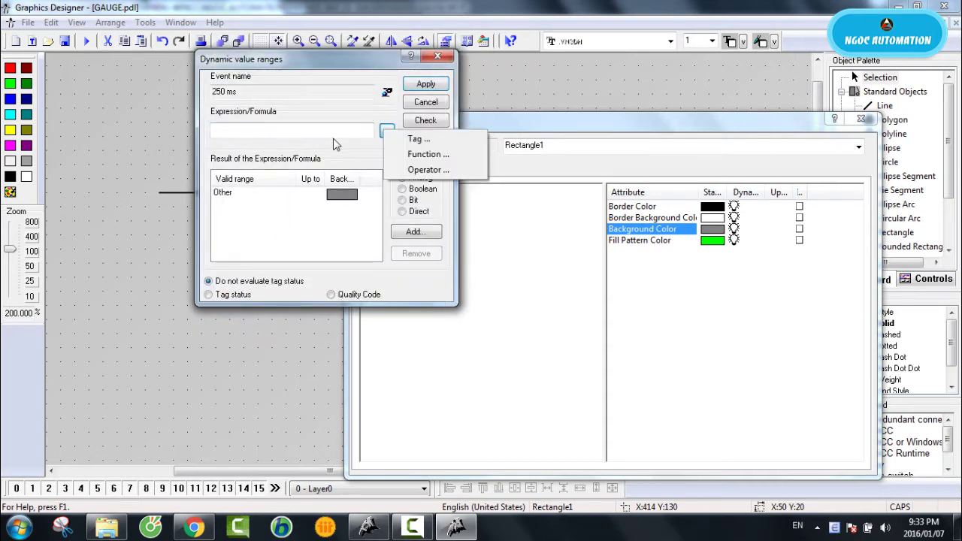
pyautogui.click(409, 141)
pyautogui.doubleClick(484, 219)
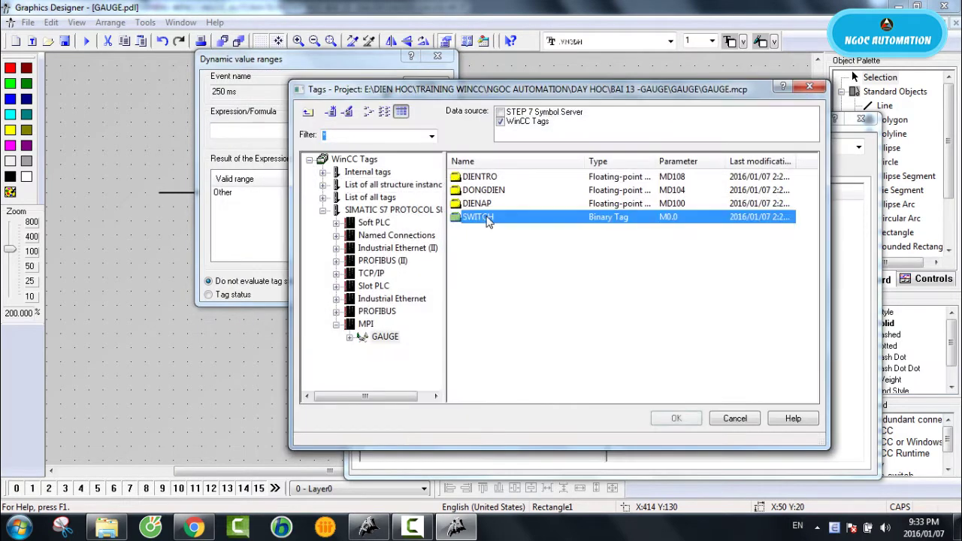
pyautogui.click(411, 191)
# - Set the rectangle's Background Color for the Yes / TRUE range to red and apply the value ranges
pyautogui.doubleClick(341, 194)
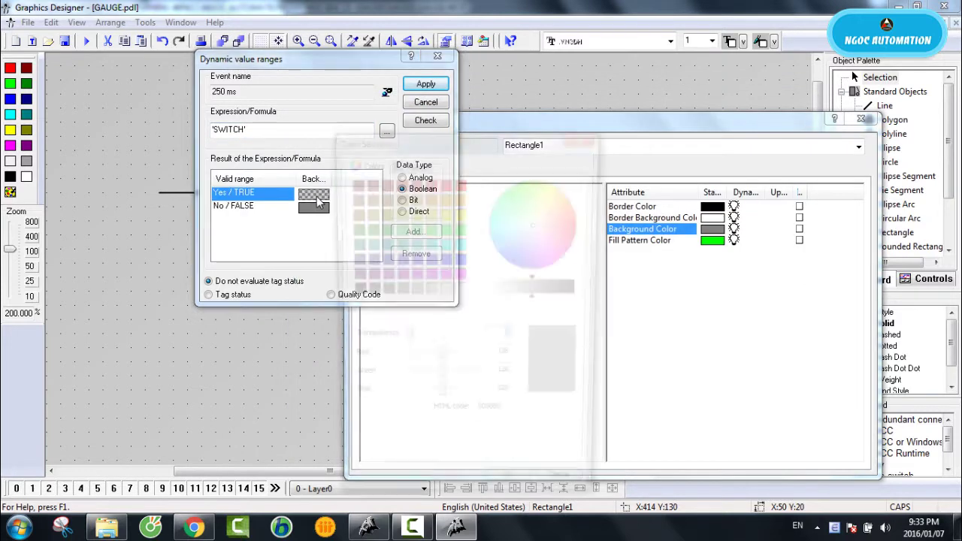
pyautogui.click(512, 497)
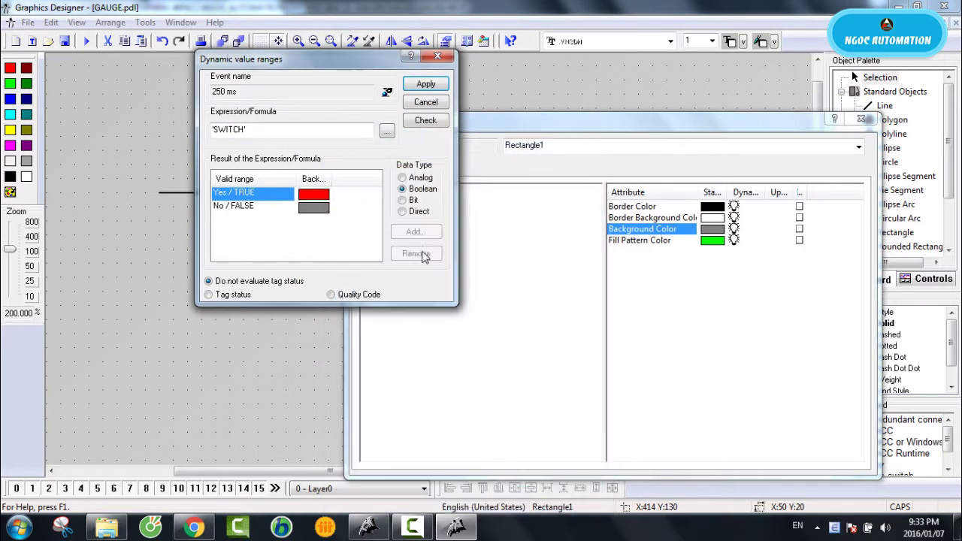
pyautogui.click(426, 84)
# - Set the rectangle's Global shadow and Global color scheme to No and close its properties
pyautogui.click(404, 279)
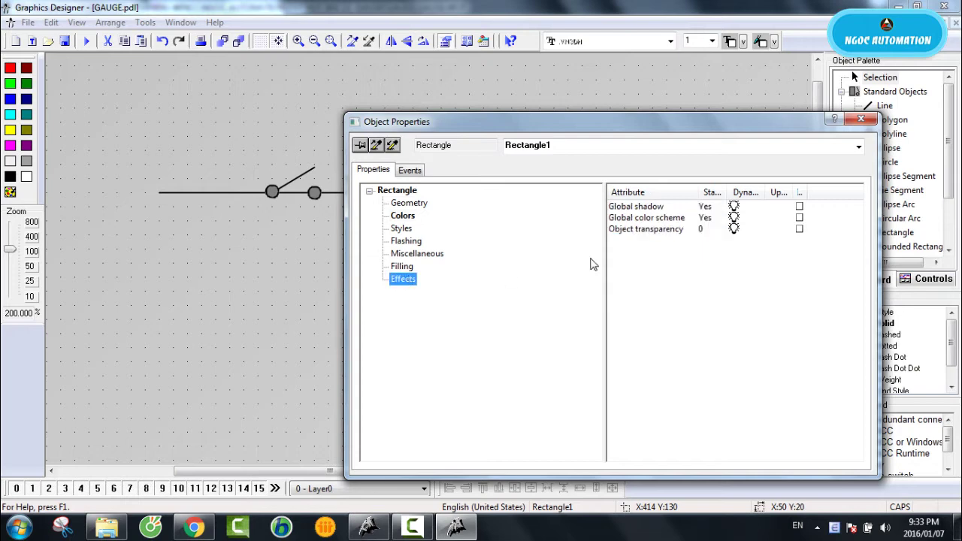
pyautogui.doubleClick(707, 209)
pyautogui.doubleClick(707, 217)
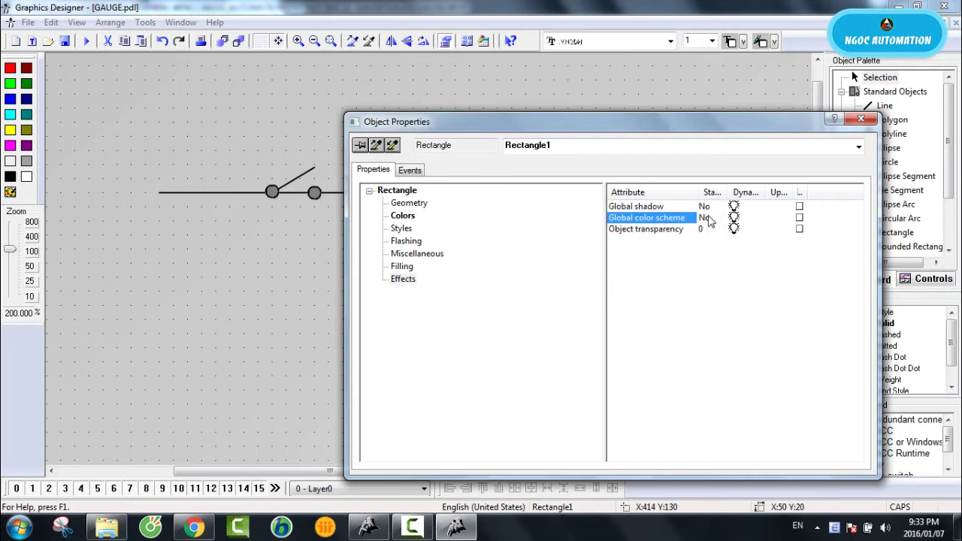
pyautogui.click(862, 121)
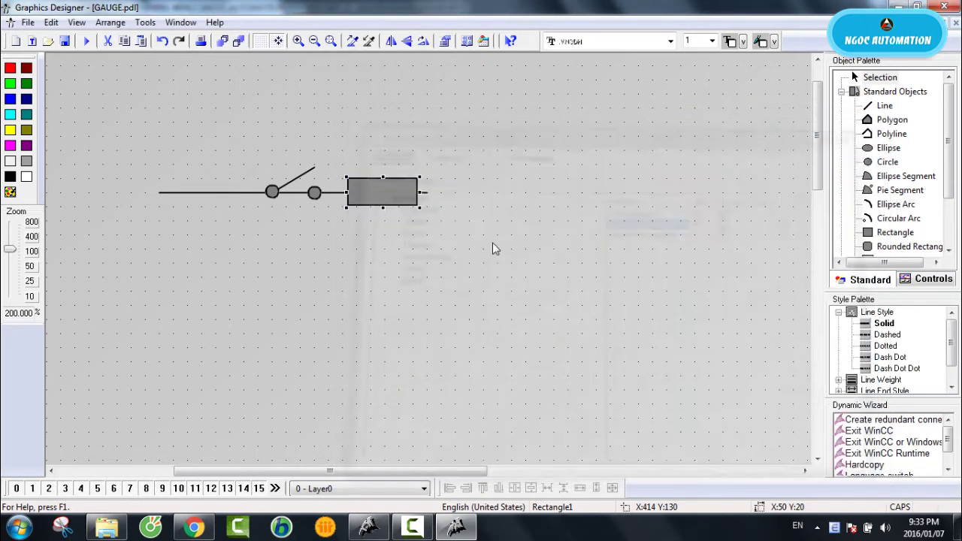
# - Extend the wire behind the rectangle horizontally to the right, to about X 540
pyautogui.click(426, 193)
pyautogui.moveTo(426, 193); pyautogui.dragTo(524, 194)
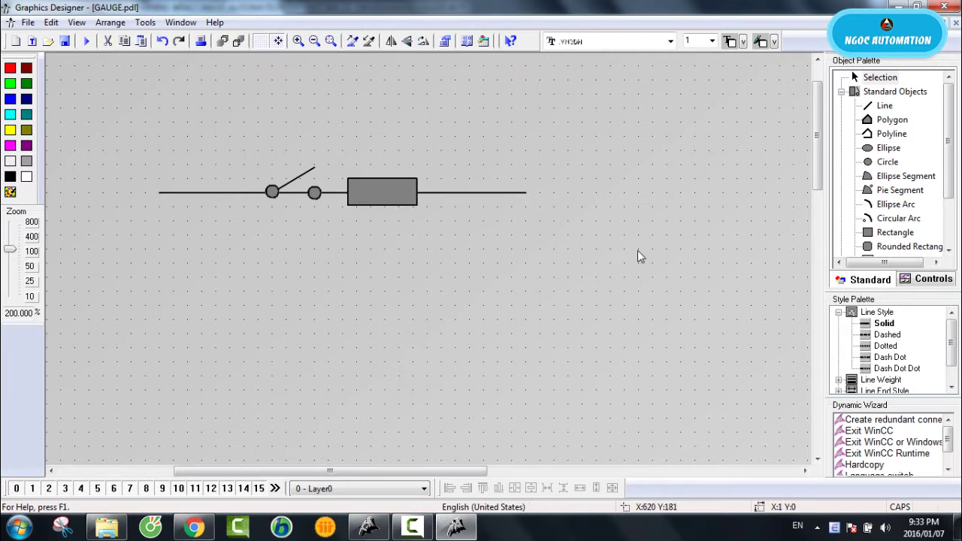
# - Duplicate the left wire and reshape the copy into a vertical line about 90 long, running down from the upper wire's right end
pyautogui.click(876, 105)
pyautogui.click(208, 193)
pyautogui.rightClick(207, 192)
pyautogui.click(243, 229)
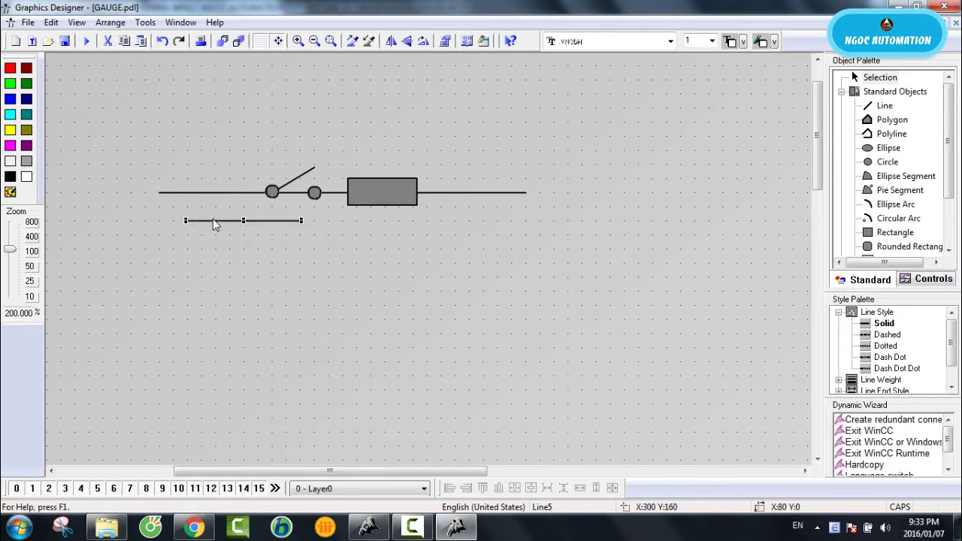
pyautogui.moveTo(212, 219); pyautogui.dragTo(526, 193)
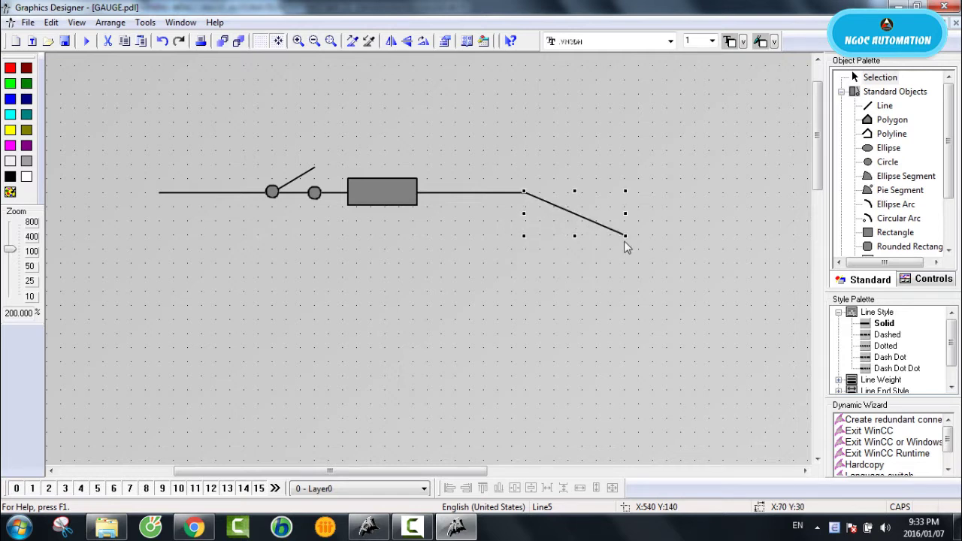
pyautogui.moveTo(626, 235); pyautogui.dragTo(524, 317)
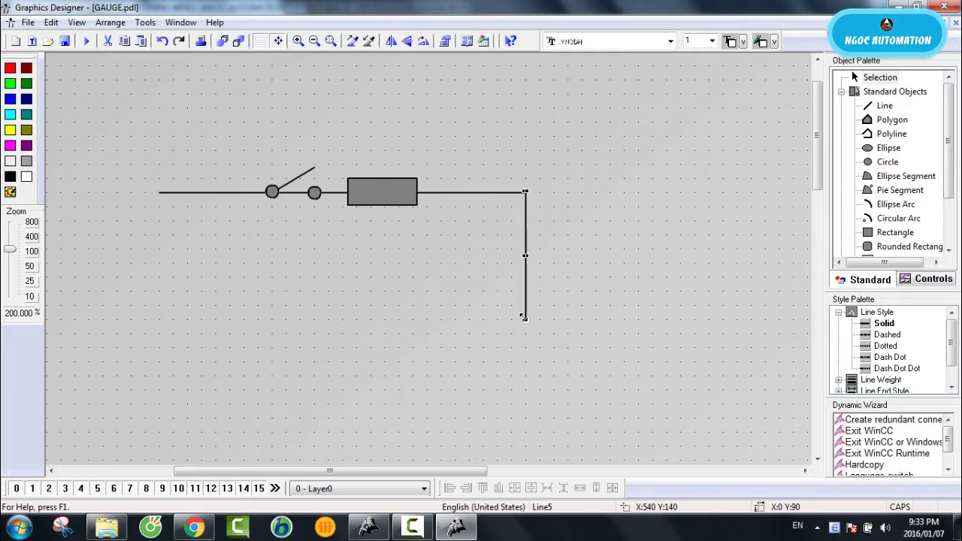
# - Duplicate the left wire and stretch the copy into the bottom wire at Y 230, from the vertical line back to the circuit's left side
pyautogui.click(212, 194)
pyautogui.rightClick(213, 194)
pyautogui.click(225, 228)
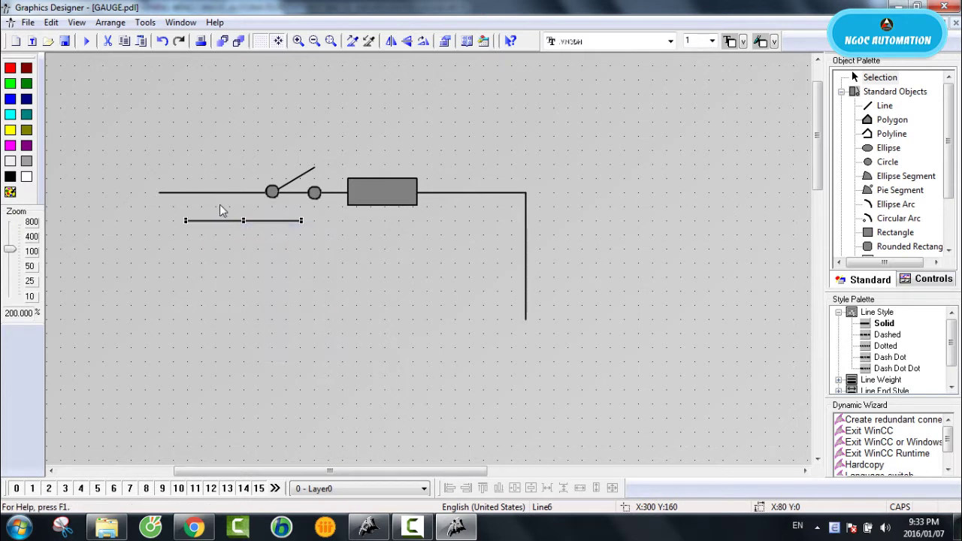
pyautogui.moveTo(221, 220); pyautogui.dragTo(146, 318)
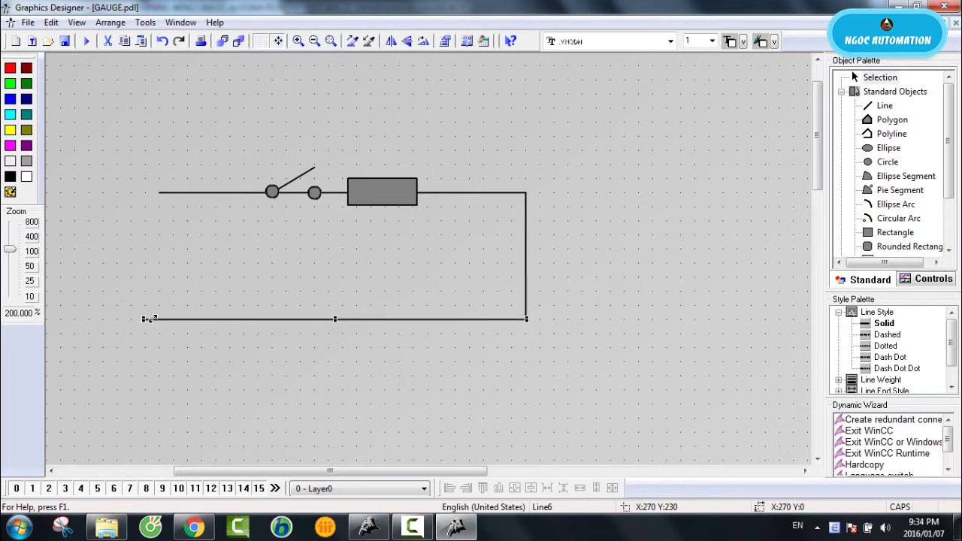
pyautogui.click(141, 305)
# - Duplicate the switch's left contact circle and place the copy on the left end of the upper wire
pyautogui.click(270, 192)
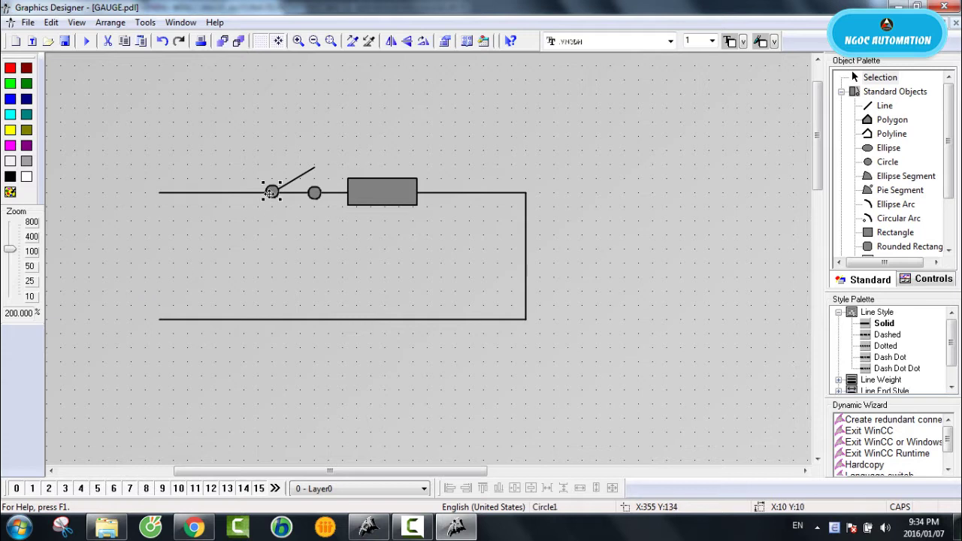
pyautogui.rightClick(270, 193)
pyautogui.click(294, 232)
pyautogui.moveTo(299, 219); pyautogui.dragTo(164, 198)
pyautogui.press('Up')
pyautogui.press('Up')
pyautogui.press('Up')
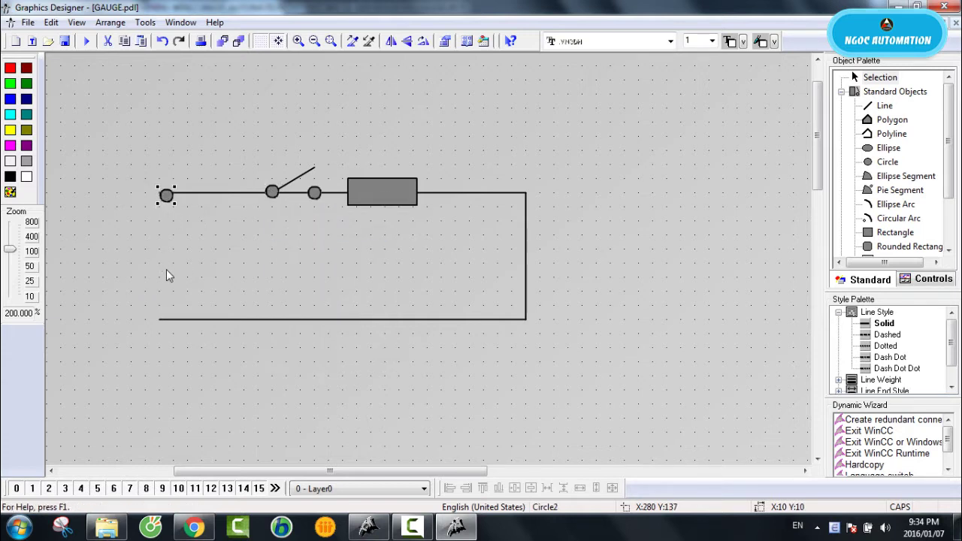
pyautogui.press('Left')
pyautogui.press('Left')
pyautogui.press('Up')
pyautogui.press('Up')
pyautogui.press('Left')
# - Duplicate the circle on the upper wire's left end and place the copy on the bottom wire's left end, at about X 275, Y 225
pyautogui.rightClick(161, 192)
pyautogui.click(188, 227)
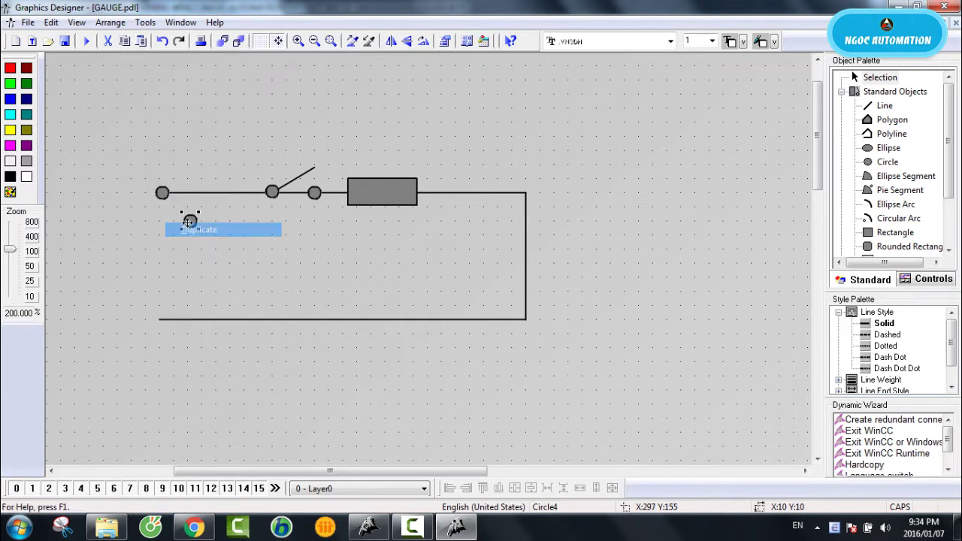
pyautogui.moveTo(190, 220); pyautogui.dragTo(160, 327)
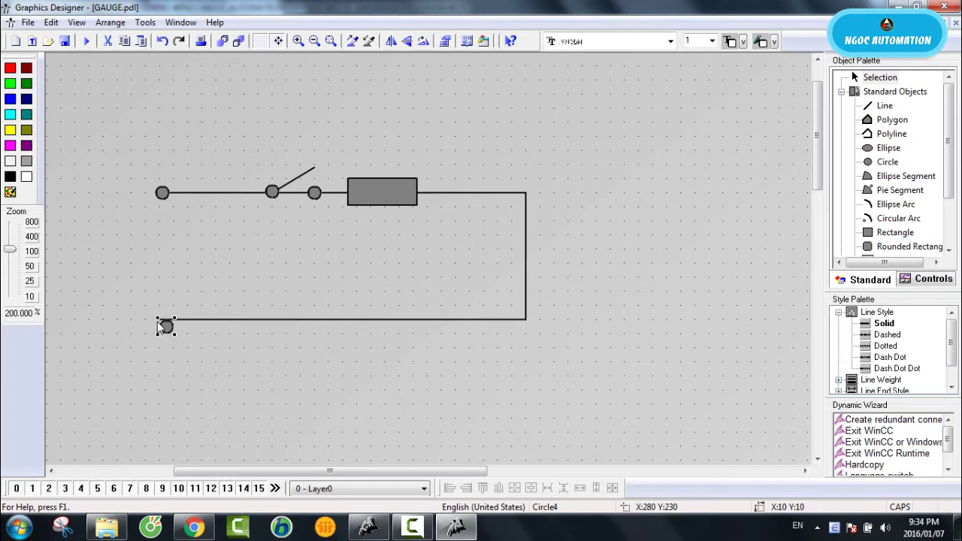
pyautogui.press('Left')
pyautogui.press('Left')
pyautogui.press('Left')
pyautogui.press('Left')
pyautogui.press('Left')
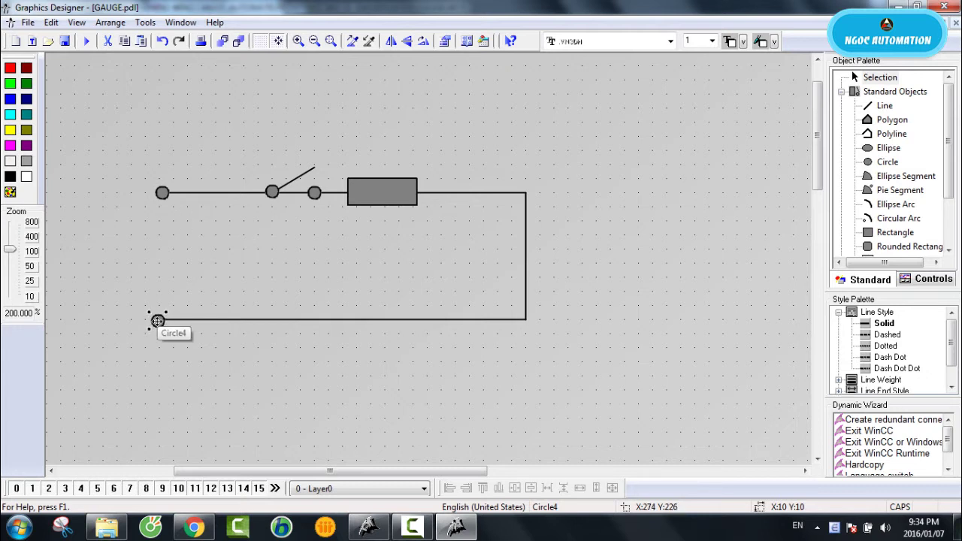
pyautogui.press('Right')
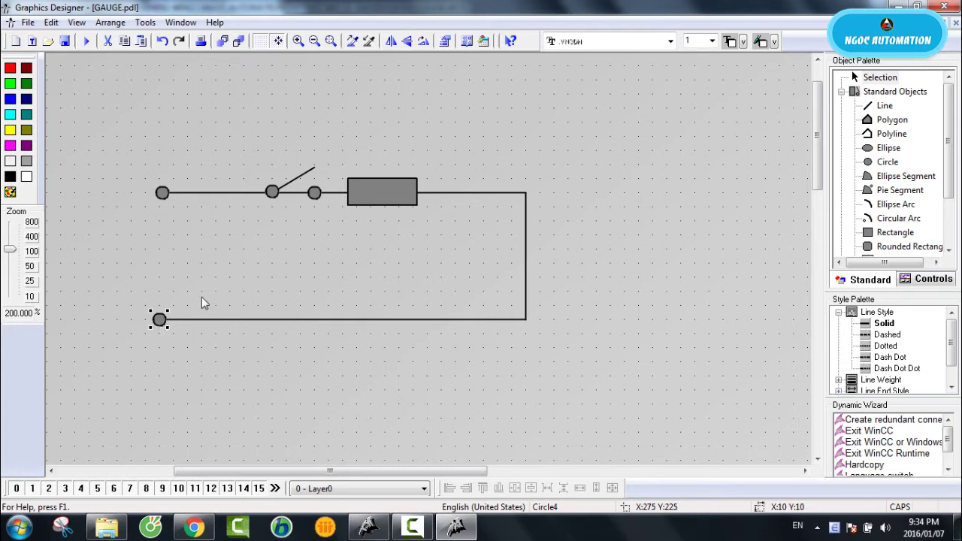
pyautogui.press('Up')
pyautogui.click(201, 303)
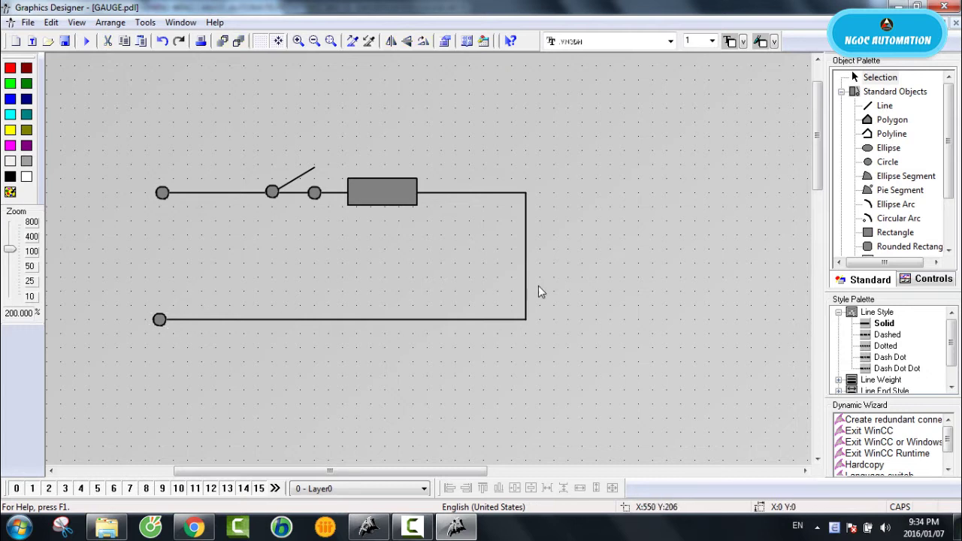
# - Duplicate the left wire and reshape the copy into a diagonal line about 40 by 60 crossing the resistor rectangle
pyautogui.click(241, 192)
pyautogui.rightClick(241, 192)
pyautogui.click(260, 227)
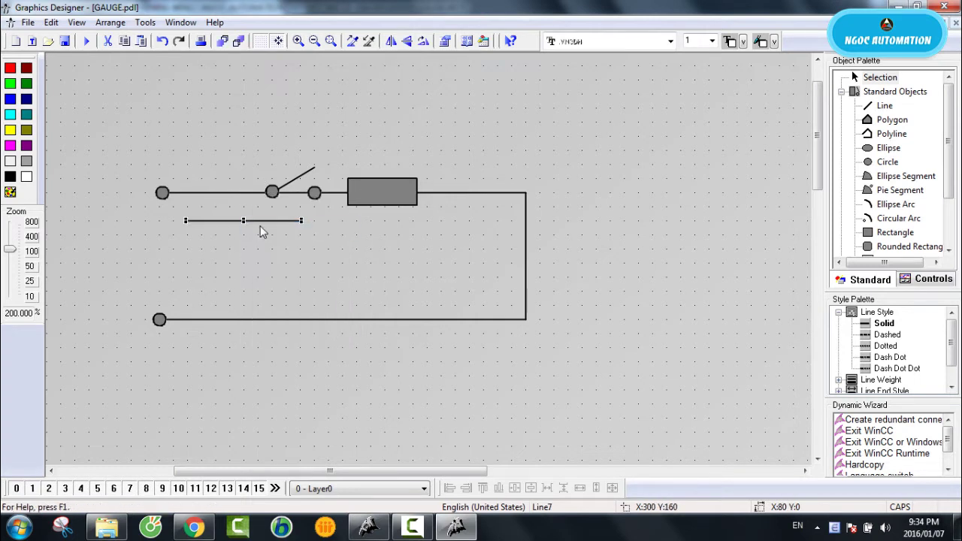
pyautogui.moveTo(261, 226); pyautogui.dragTo(393, 160)
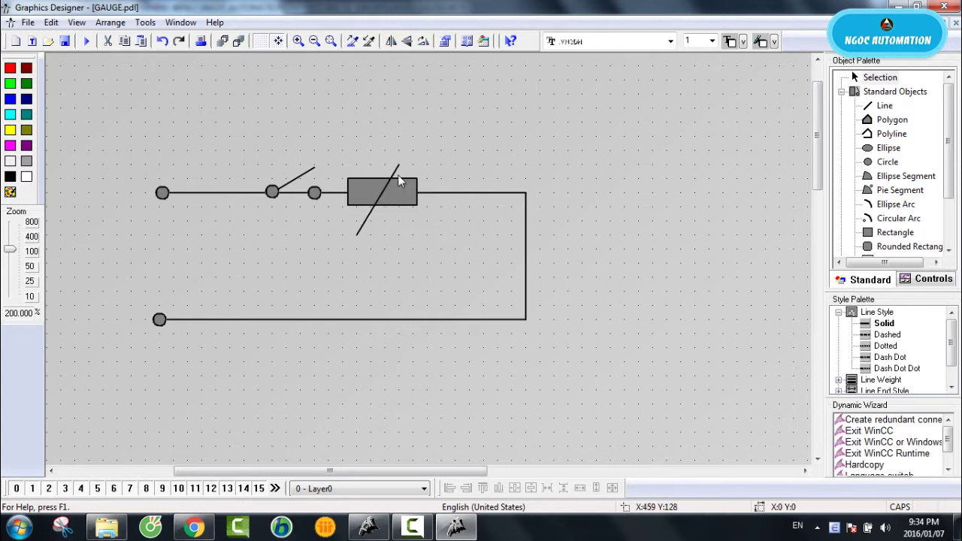
pyautogui.moveTo(397, 169); pyautogui.dragTo(408, 155)
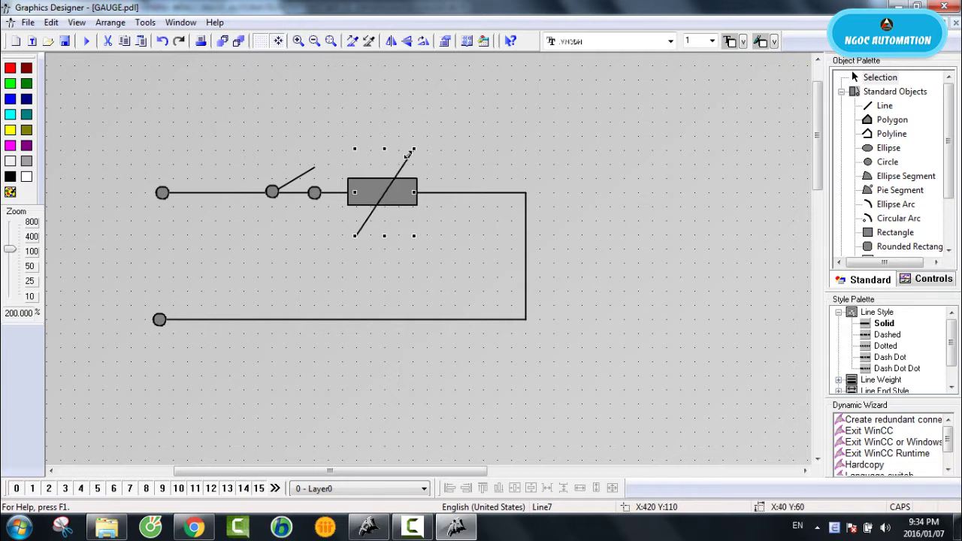
# - Draw a small triangular polygon, about 11 by 12, as an arrowhead at the diagonal line's upper end
pyautogui.click(892, 120)
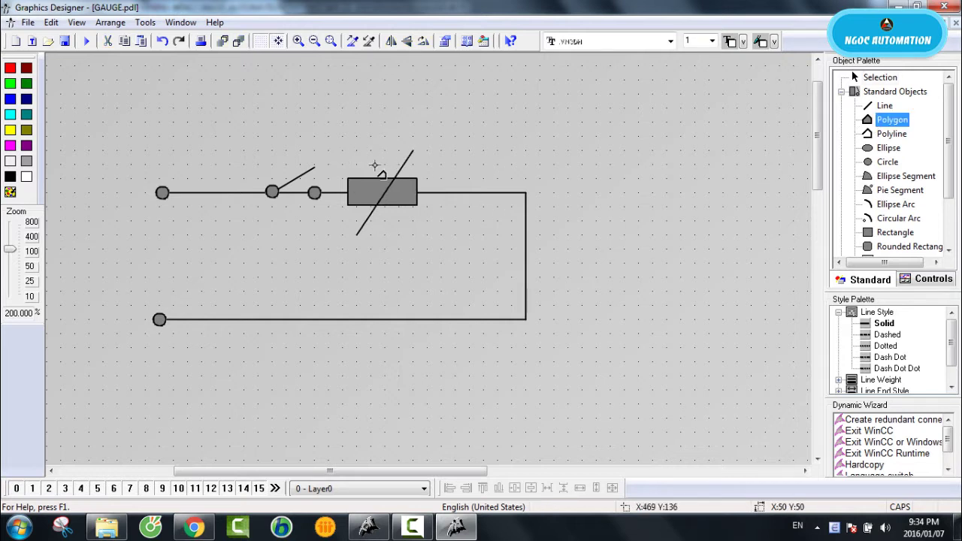
pyautogui.click(412, 152)
pyautogui.click(396, 154)
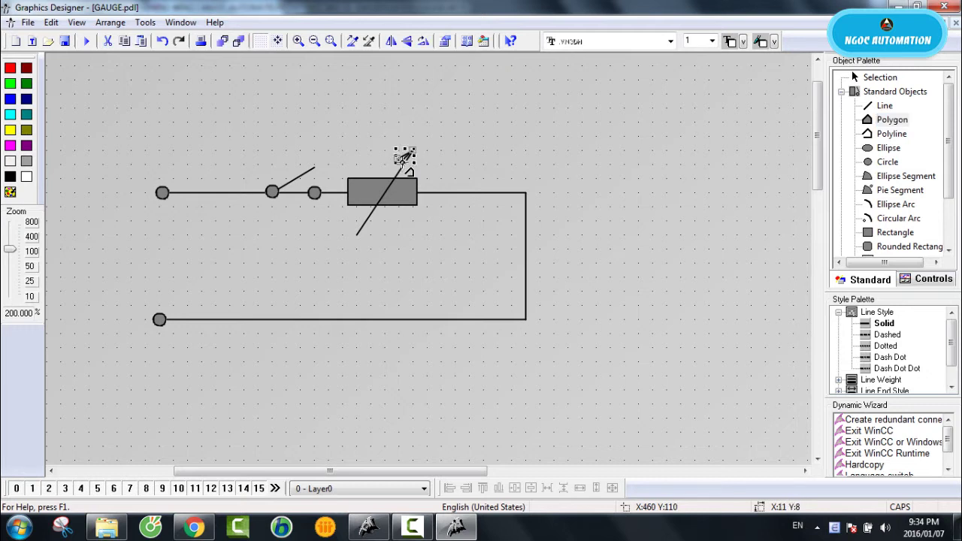
pyautogui.doubleClick(408, 162)
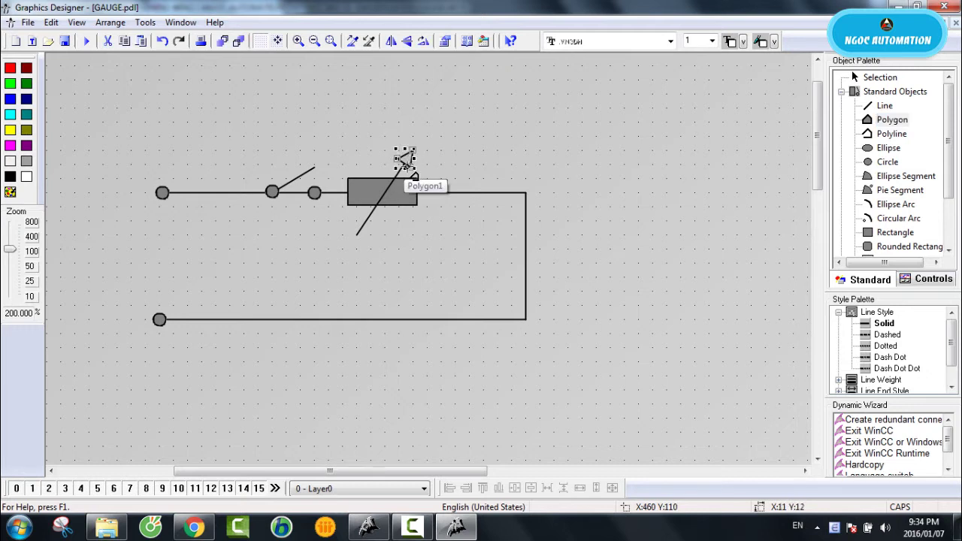
pyautogui.click(427, 171)
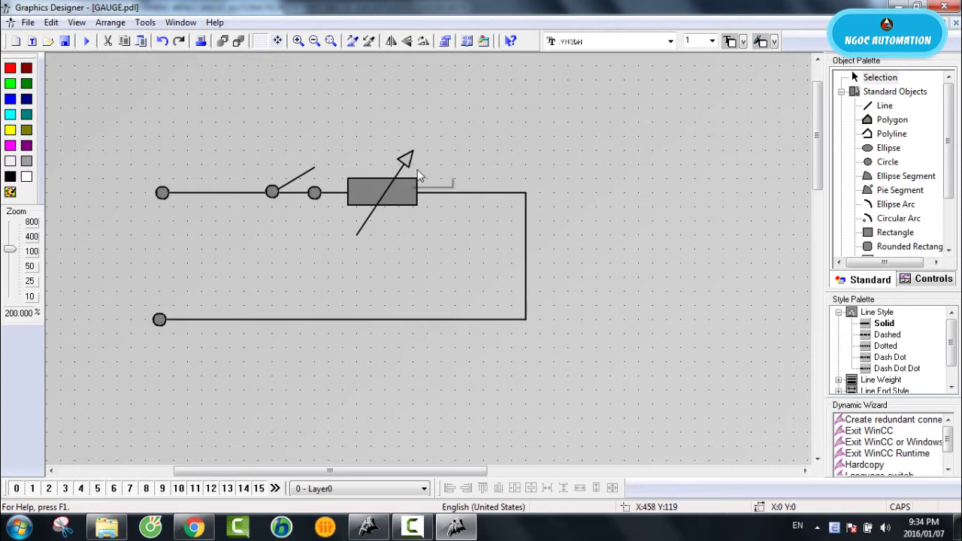
# - Set the arrowhead polygon's Global color scheme to No in its effects properties
pyautogui.click(404, 157)
pyautogui.rightClick(404, 157)
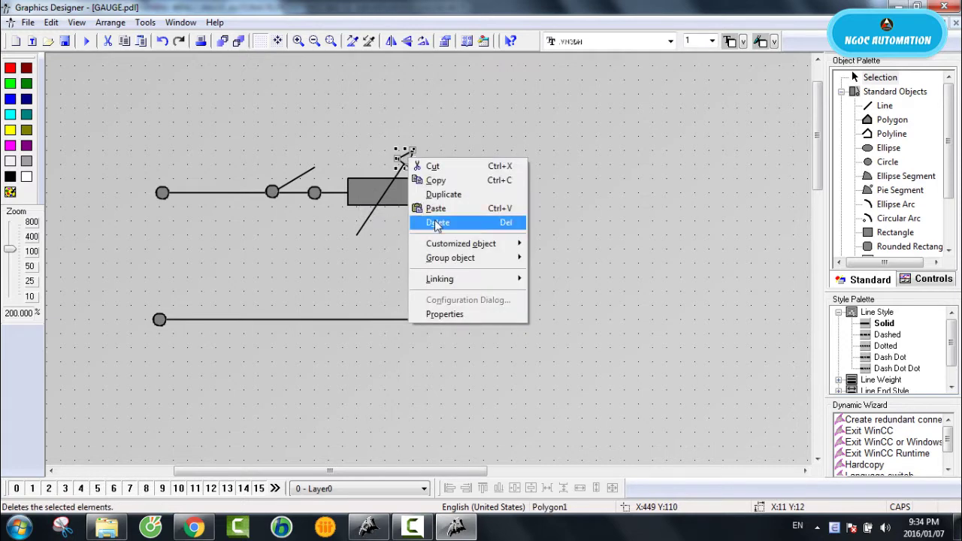
pyautogui.click(457, 315)
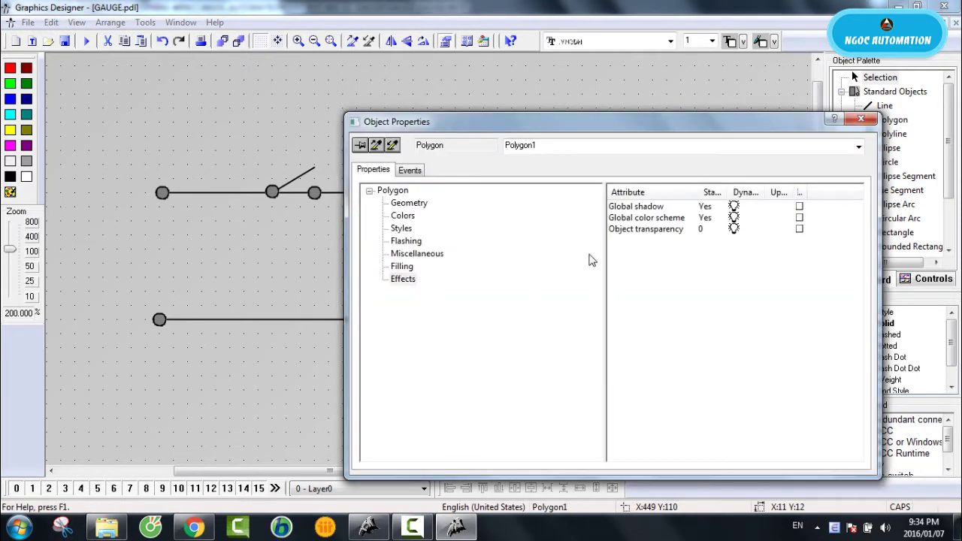
pyautogui.click(706, 207)
pyautogui.doubleClick(706, 217)
pyautogui.click(711, 207)
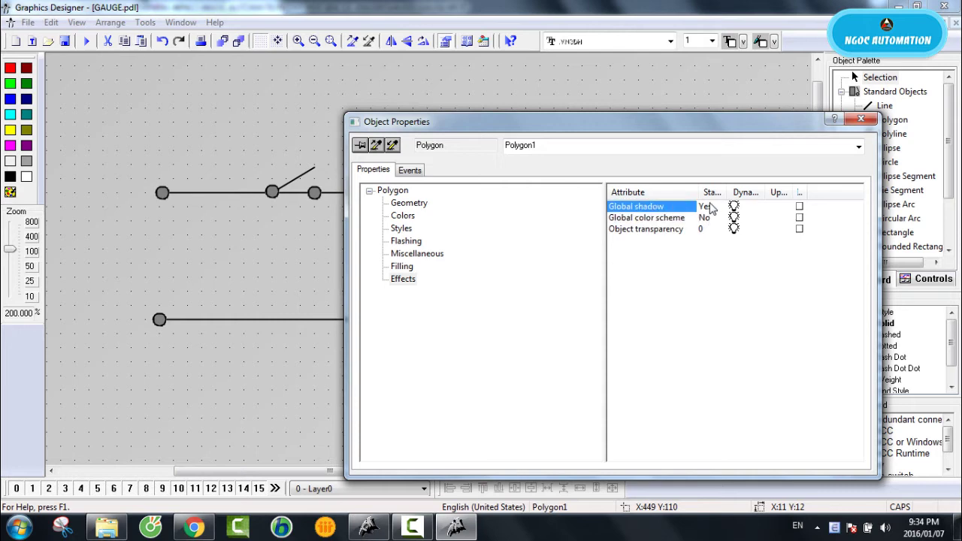
# - Start a dynamic value range for the arrowhead's Background Color and set its trigger cycle to 250 ms
pyautogui.click(410, 215)
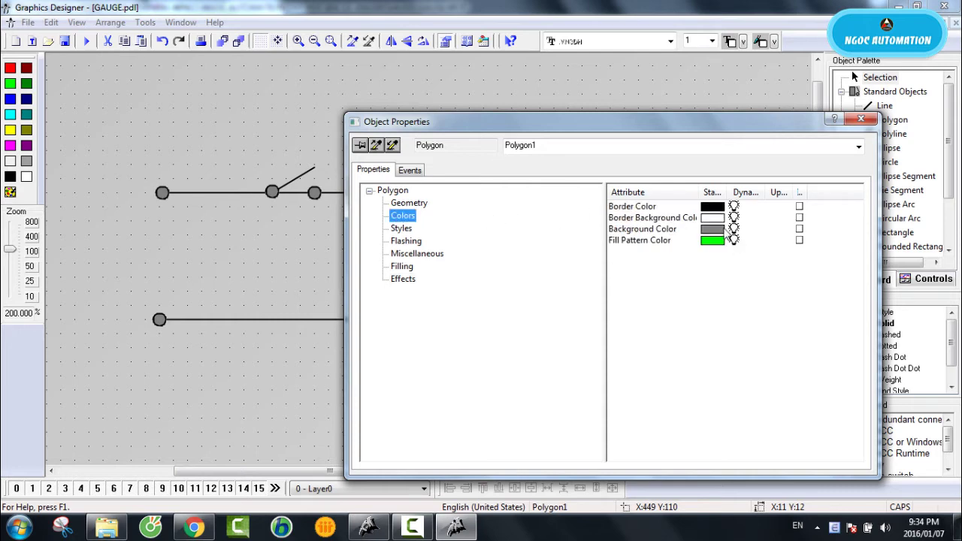
pyautogui.rightClick(733, 229)
pyautogui.click(774, 236)
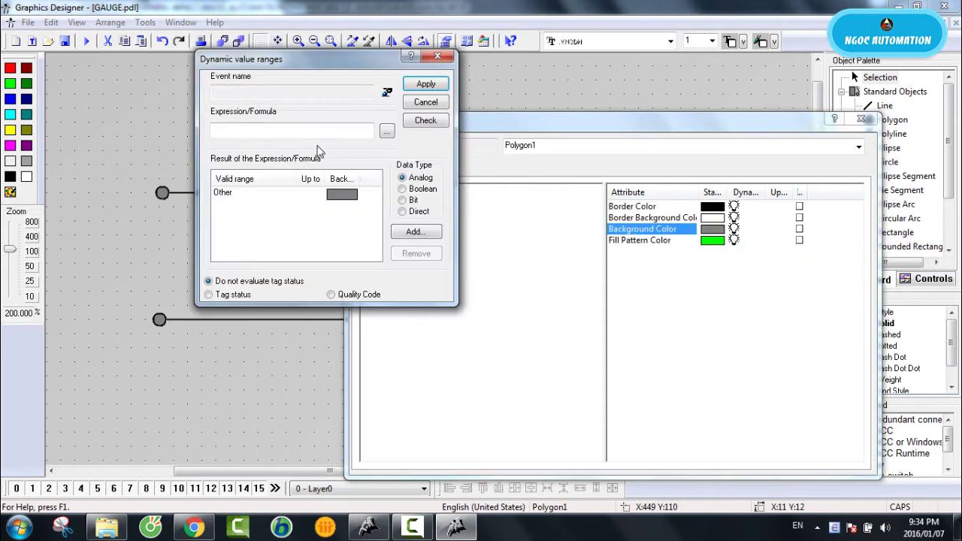
pyautogui.click(387, 92)
pyautogui.click(324, 141)
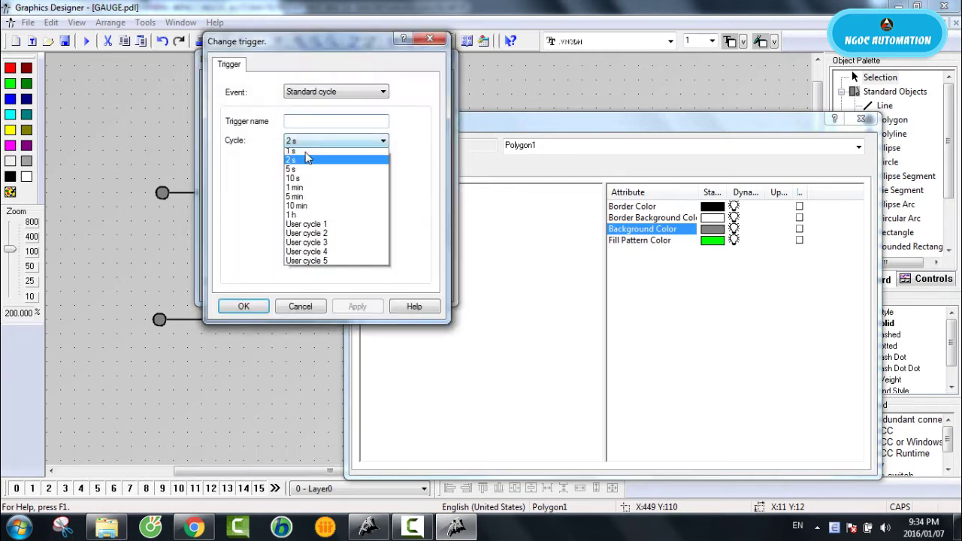
pyautogui.click(296, 153)
pyautogui.click(244, 306)
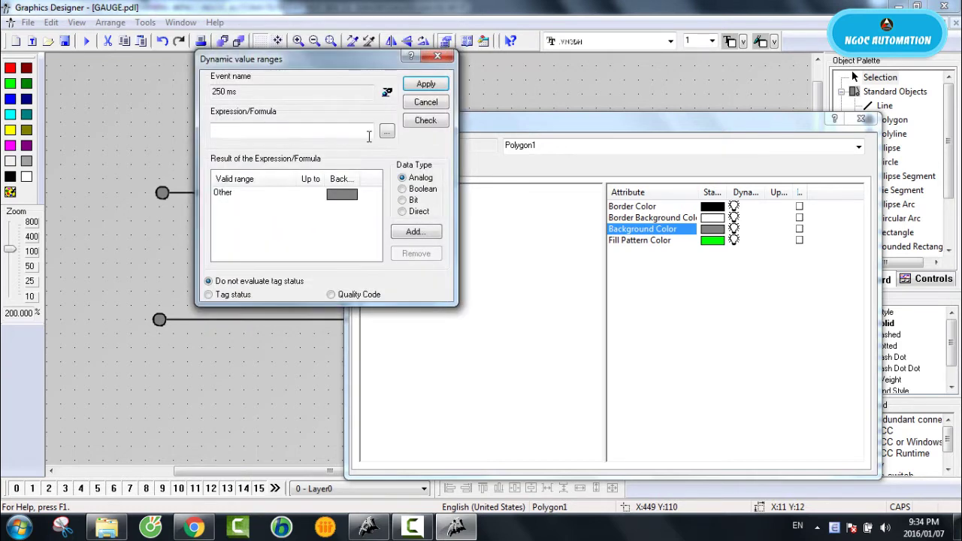
# - Link the arrowhead's background color to the SWITCH tag as Boolean, with red (FF0000) for TRUE, and apply it
pyautogui.click(386, 131)
pyautogui.click(418, 136)
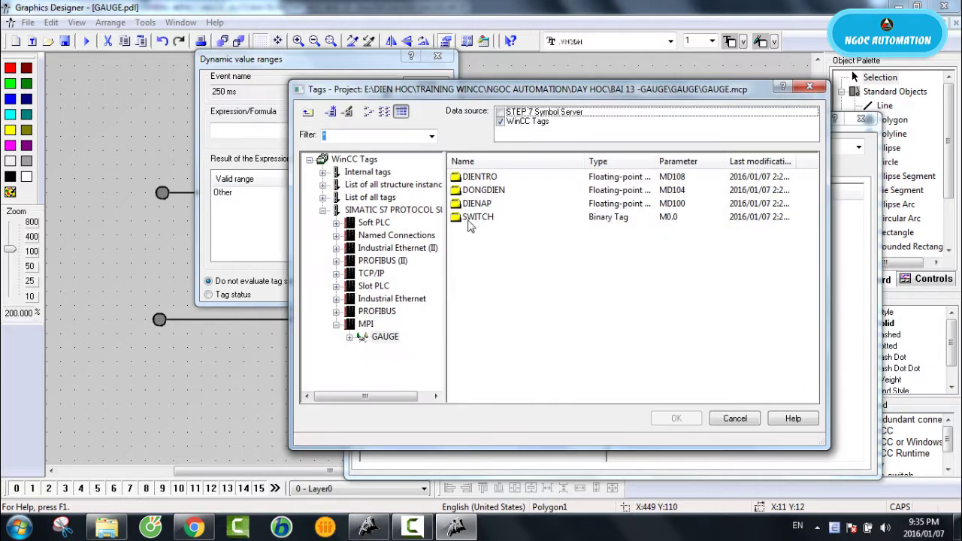
pyautogui.doubleClick(468, 220)
pyautogui.click(410, 189)
pyautogui.doubleClick(324, 195)
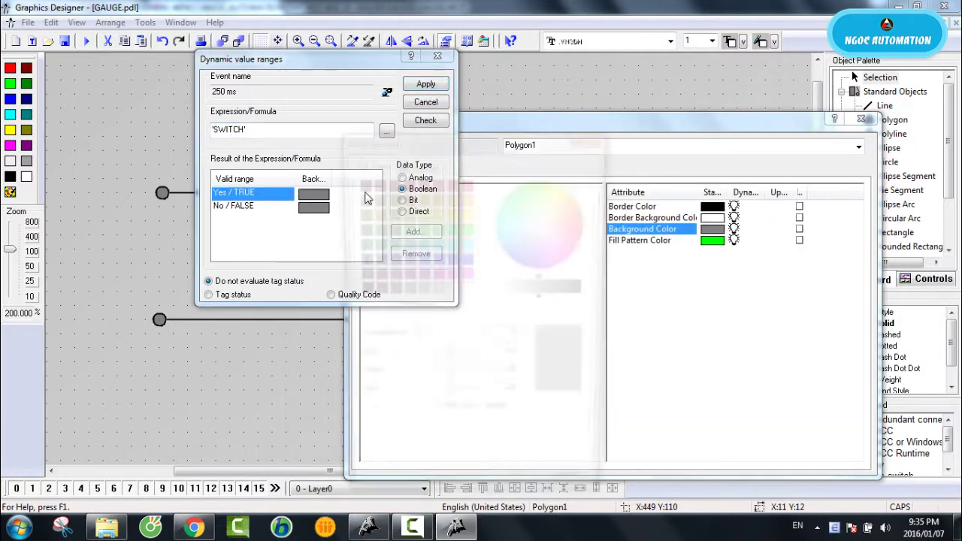
pyautogui.click(467, 183)
pyautogui.click(519, 497)
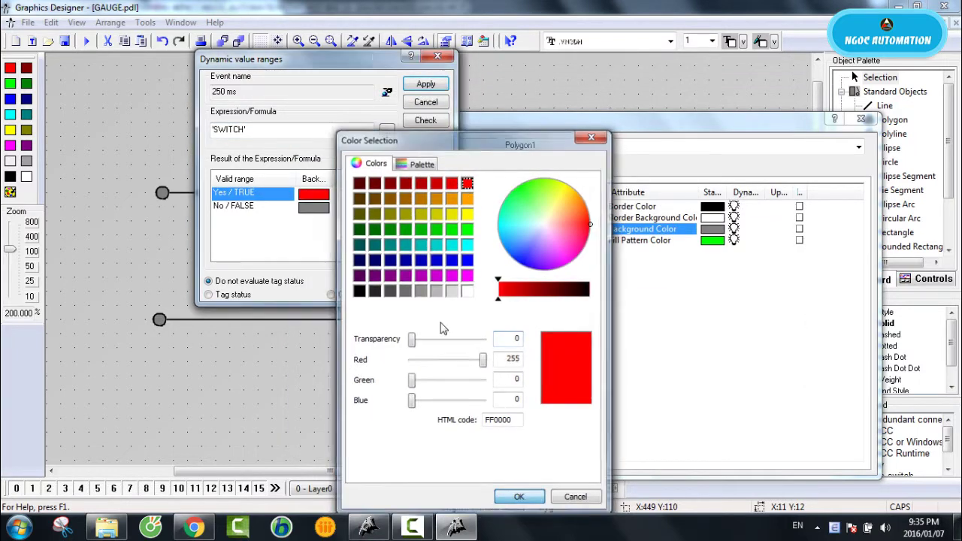
pyautogui.click(426, 83)
pyautogui.click(859, 121)
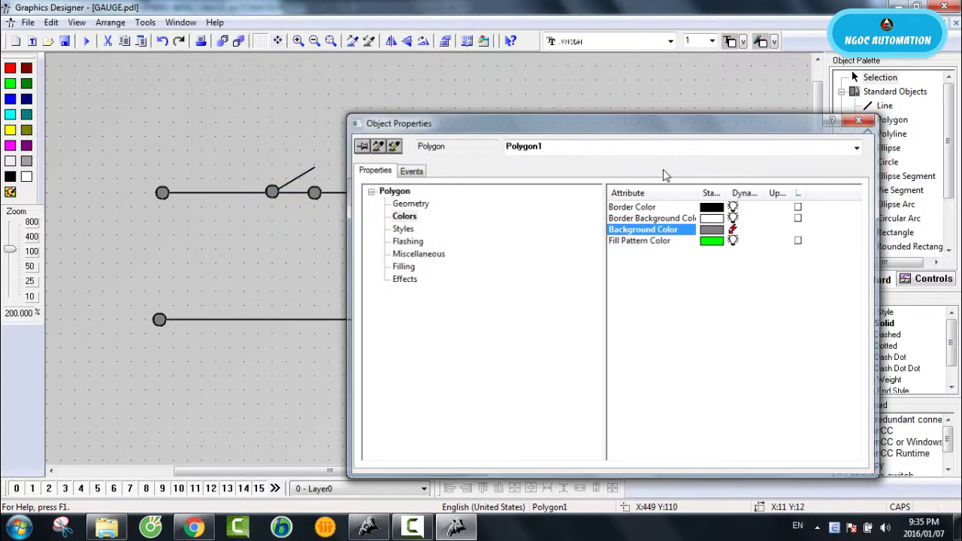
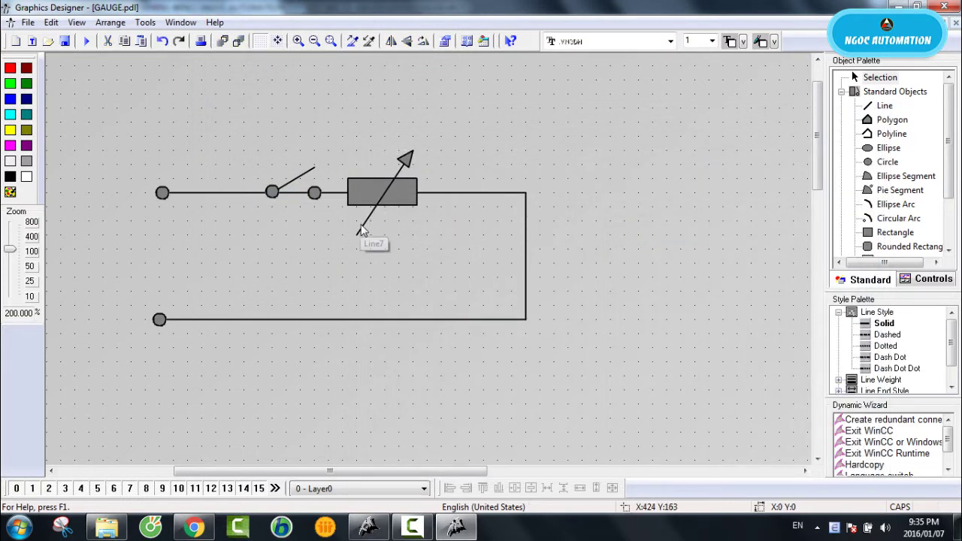
# - Open the SLIDERSOTHUC picture from the GraCS folder of the SLIDERSOTHUC project in BAI 12 - SLIDER SO THUC
pyautogui.click(47, 41)
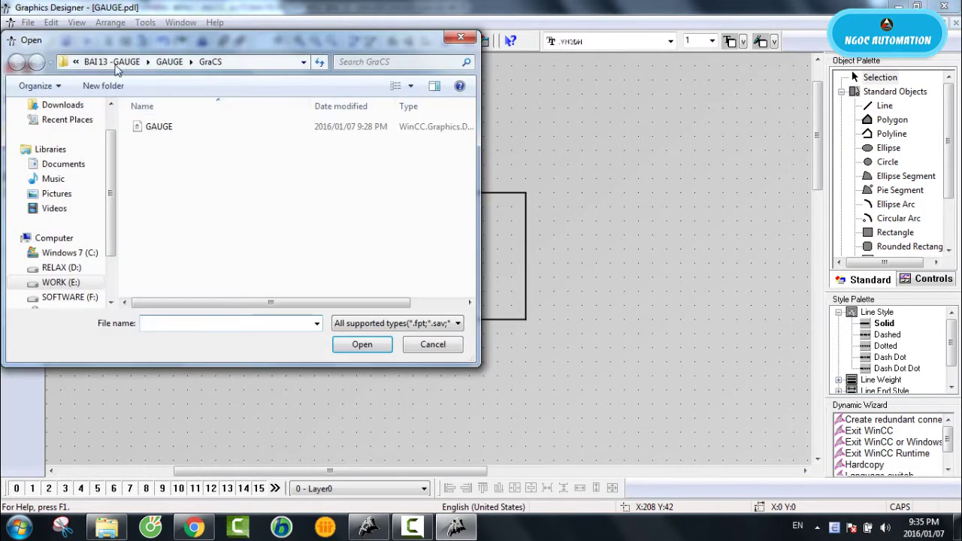
pyautogui.click(139, 62)
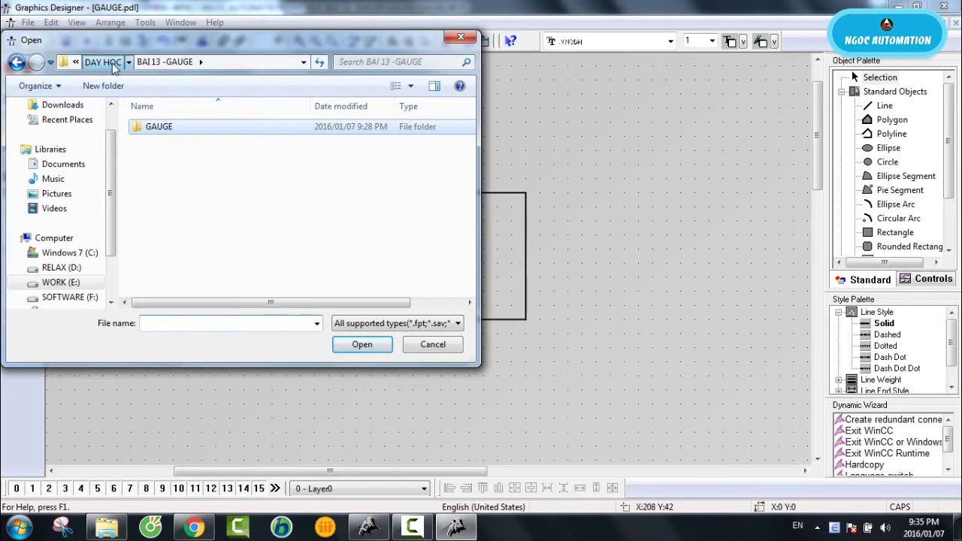
pyautogui.click(103, 62)
pyautogui.doubleClick(188, 275)
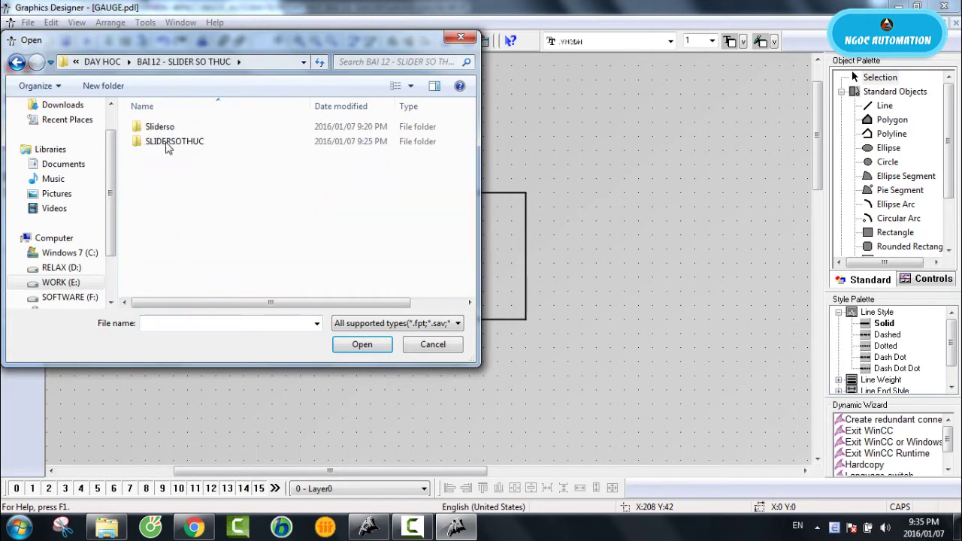
pyautogui.doubleClick(176, 140)
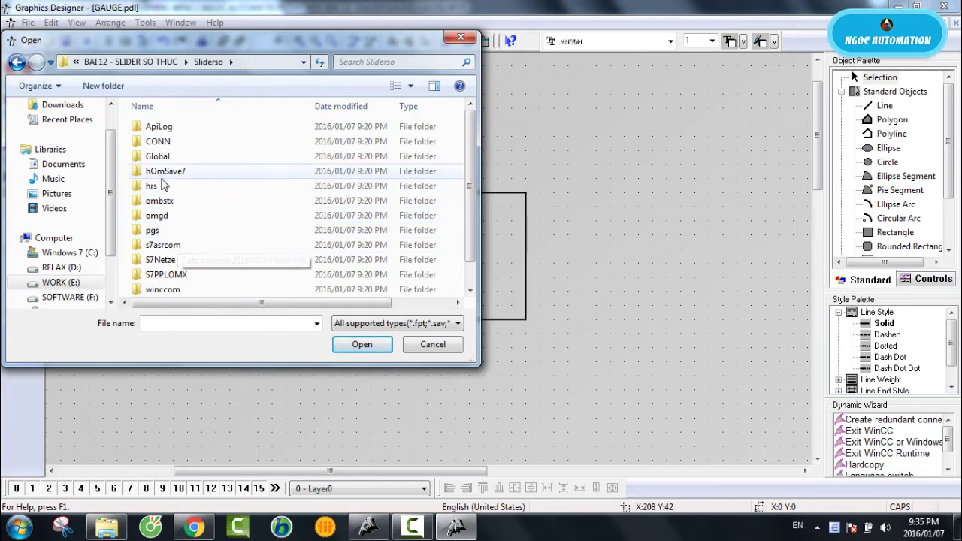
pyautogui.scroll(-1, 180, 240)
pyautogui.press('BackSpace')
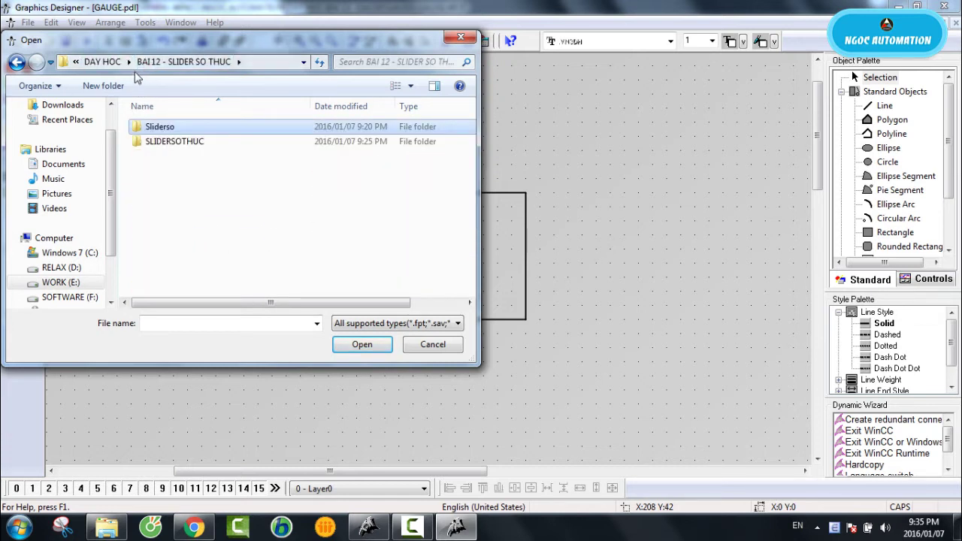
pyautogui.doubleClick(161, 142)
pyautogui.doubleClick(179, 156)
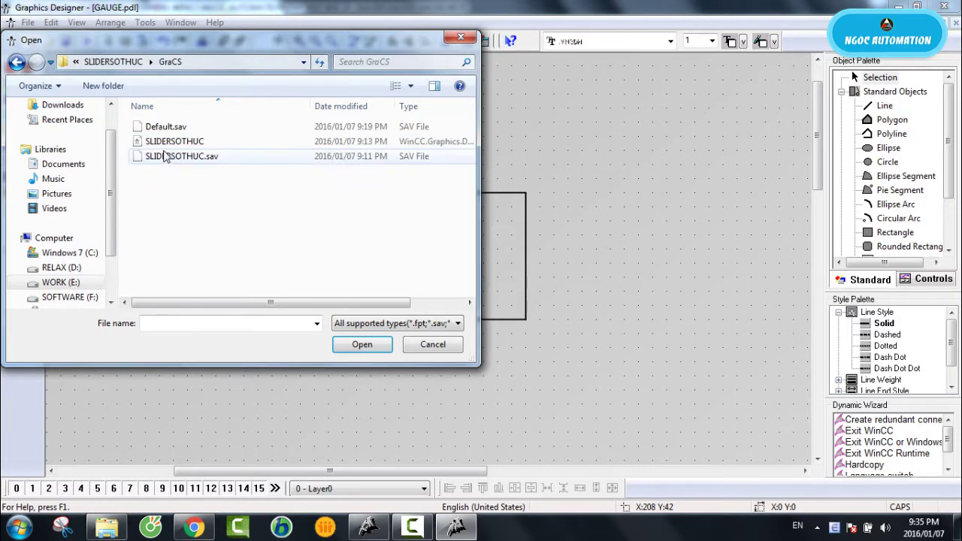
pyautogui.doubleClick(166, 143)
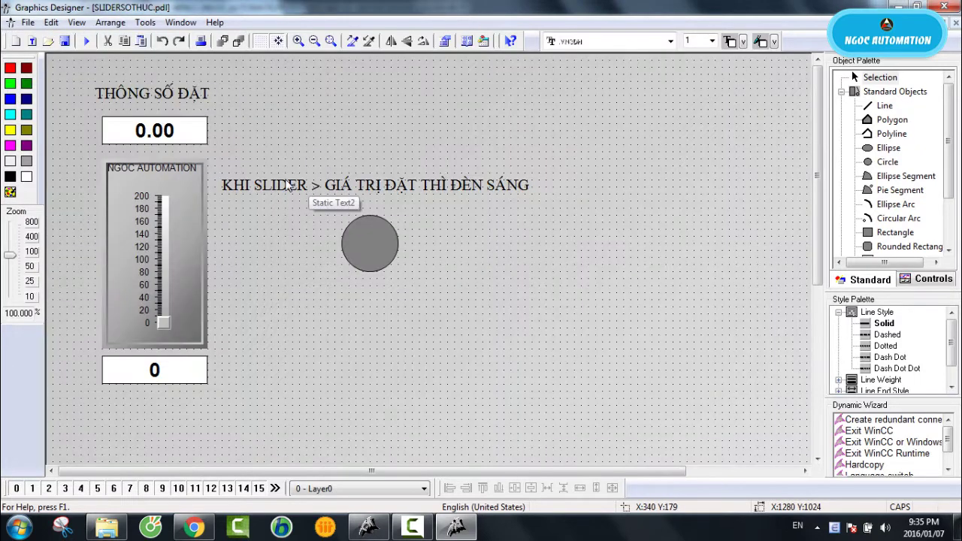
# - Copy the static text "KHI SLIDER > GIÁ TRỊ ĐẶT THÌ ĐÈN SÁNG" and close the SLIDERSOTHUC picture
pyautogui.rightClick(288, 182)
pyautogui.click(316, 202)
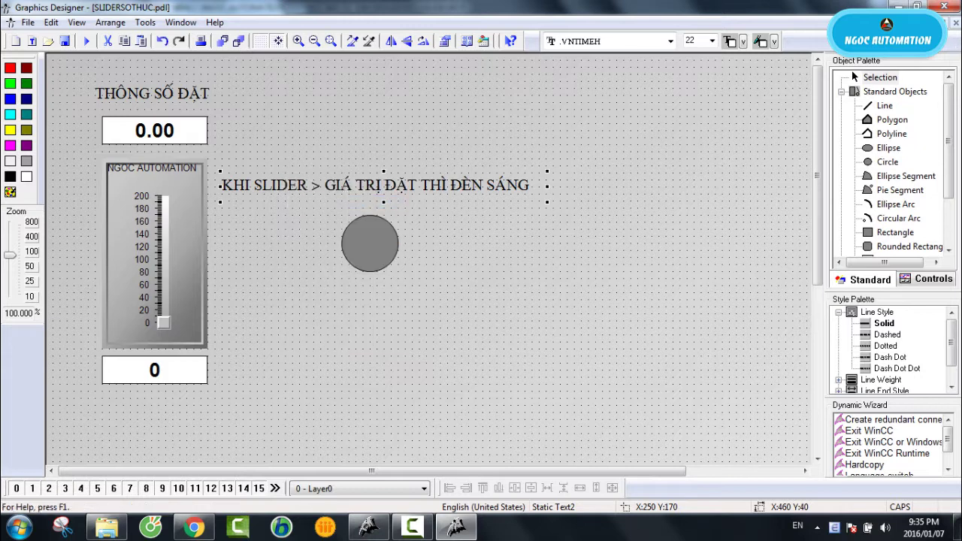
pyautogui.click(953, 27)
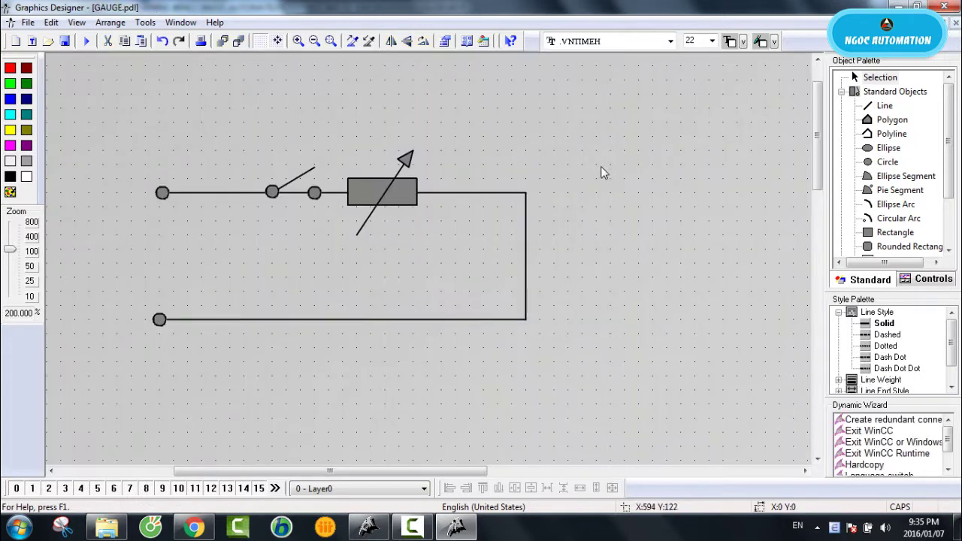
# - Paste the copied static text, change it to "U", shrink its frame and place it between the two left-hand circuit terminals
pyautogui.rightClick(596, 143)
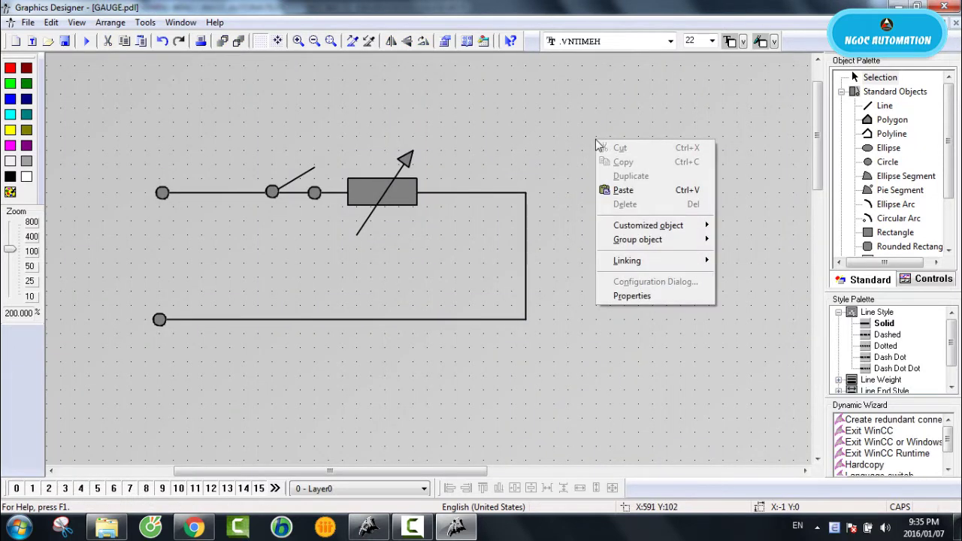
pyautogui.click(646, 190)
pyautogui.doubleClick(692, 299)
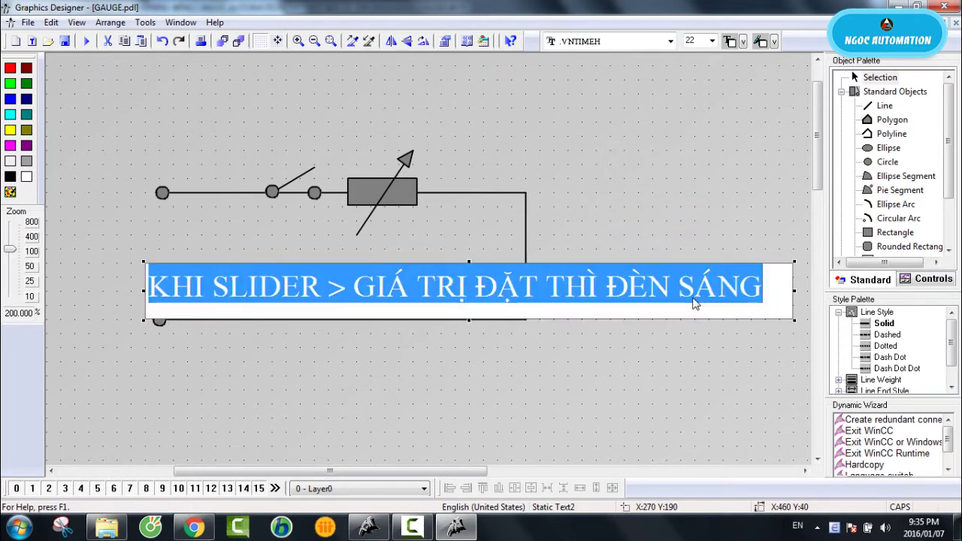
pyautogui.write('U')
pyautogui.press('Return')
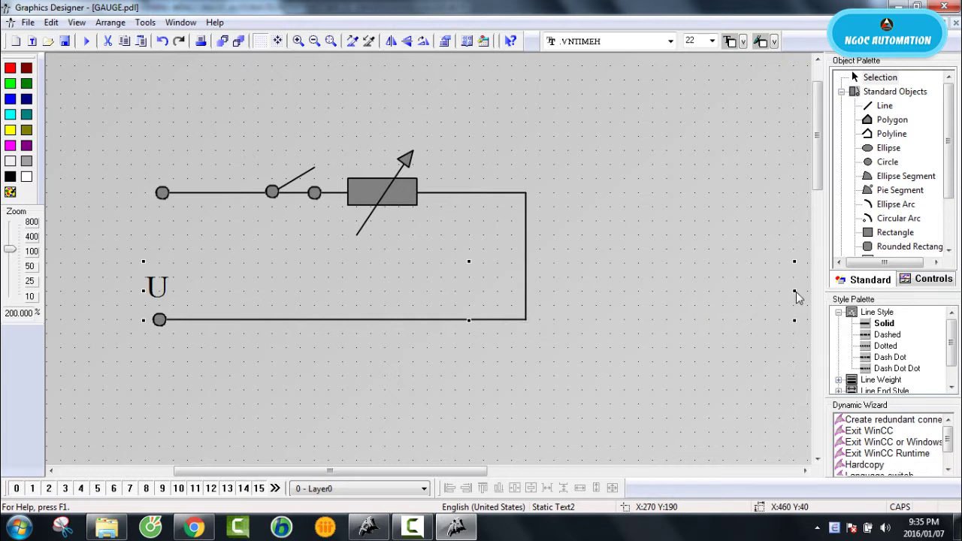
pyautogui.moveTo(793, 290); pyautogui.dragTo(150, 254)
# - Duplicate the "U" label, change the copy to "I" and place it above the wire between the upper terminal and the switch
pyautogui.rightClick(150, 254)
pyautogui.click(192, 290)
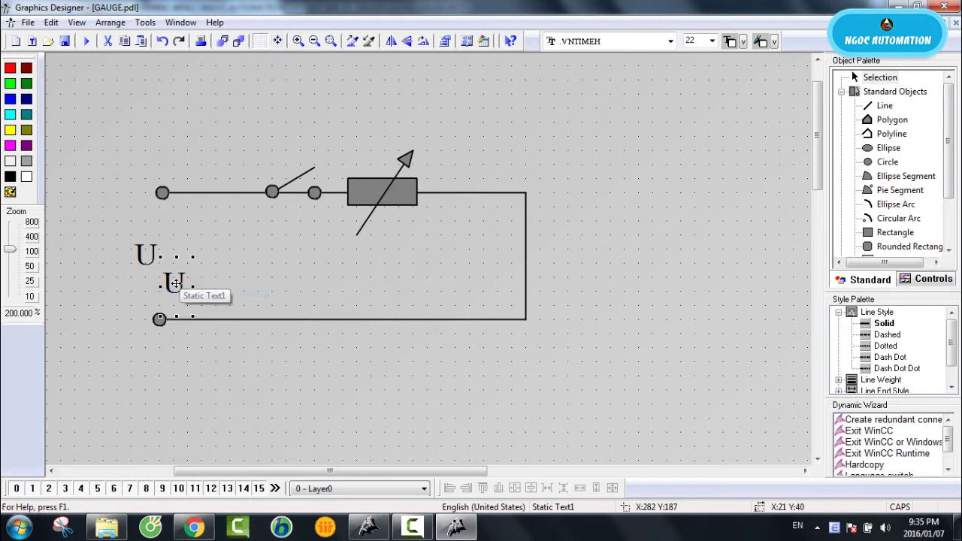
pyautogui.moveTo(181, 281); pyautogui.dragTo(275, 287)
pyautogui.doubleClick(274, 281)
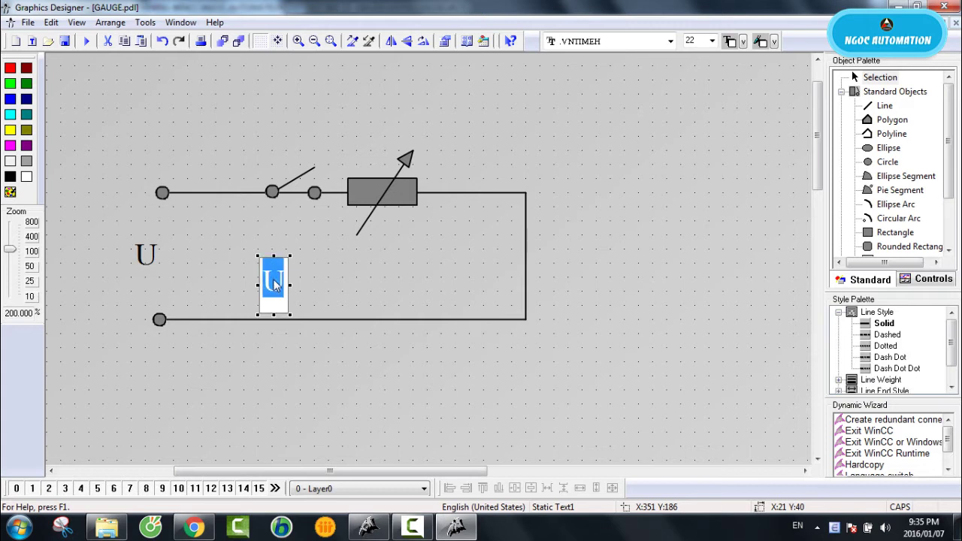
pyautogui.write('I')
pyautogui.press('Return')
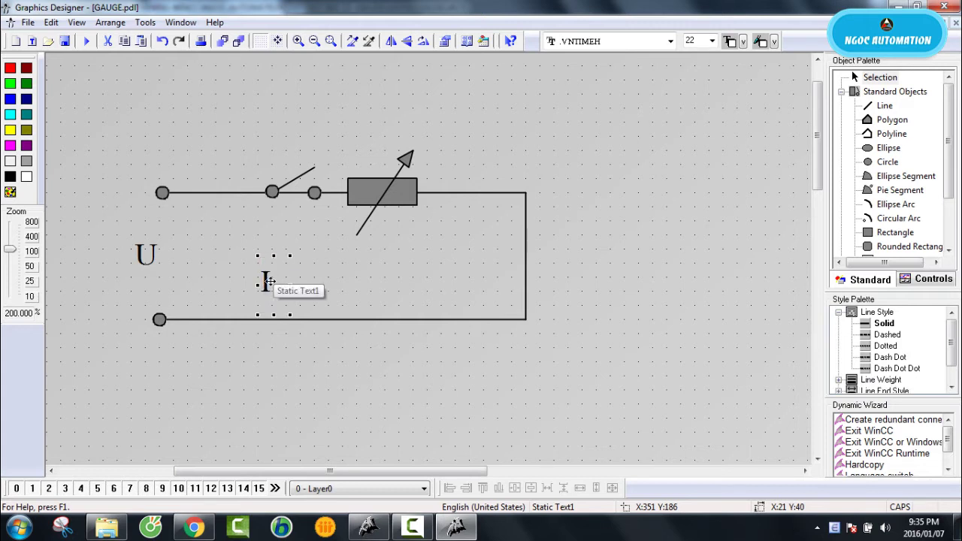
pyautogui.moveTo(269, 281); pyautogui.dragTo(206, 156)
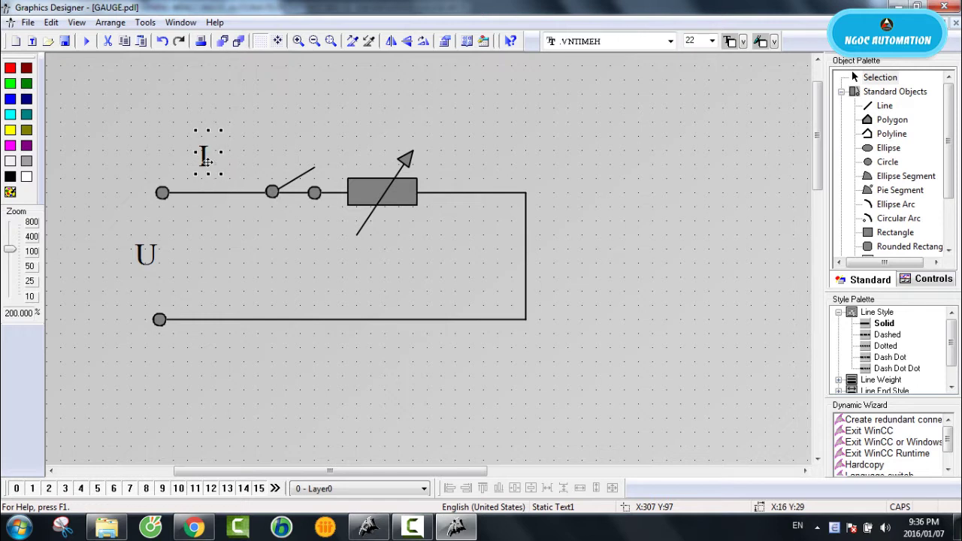
# - Duplicate the "I" label, place the copy above the variable resistor and change its text to "R"
pyautogui.rightClick(209, 163)
pyautogui.click(233, 198)
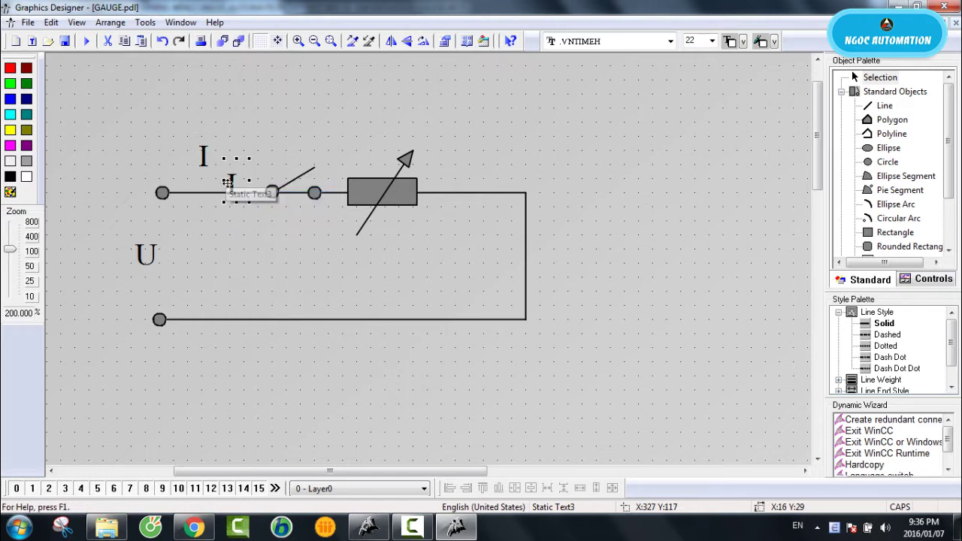
pyautogui.doubleClick(388, 136)
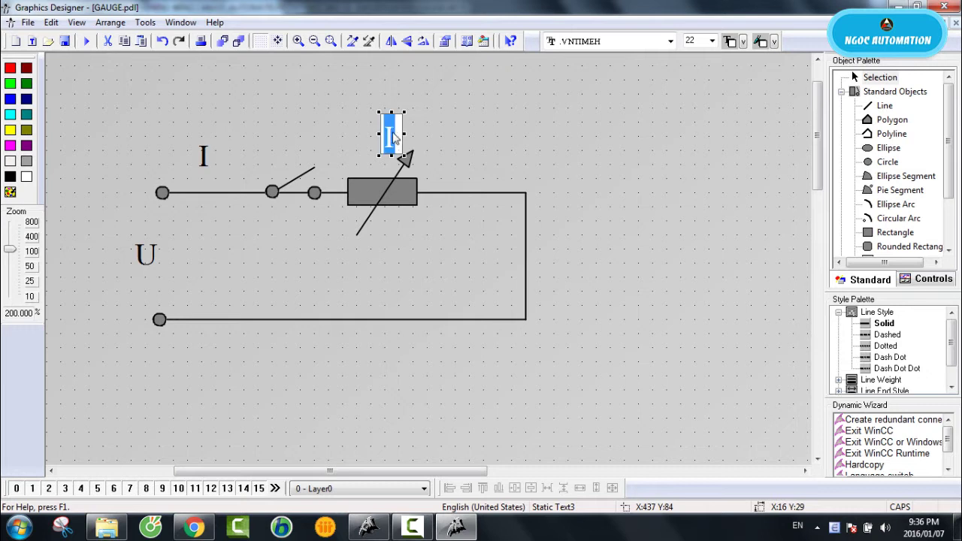
pyautogui.write('R')
pyautogui.press('Escape')
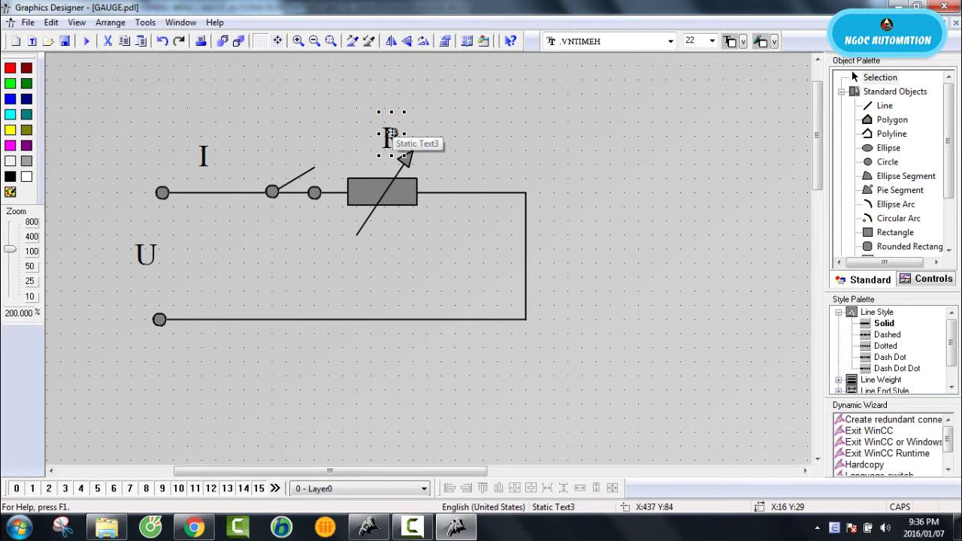
pyautogui.click(452, 150)
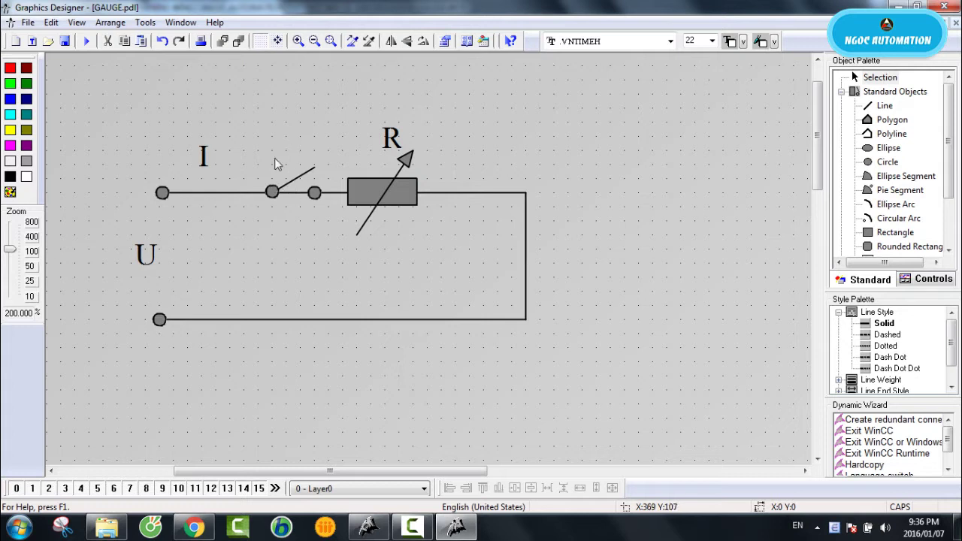
# - Insert a Windows button directly above the switch and set its text to "ON"
pyautogui.scroll(-2, 894, 196)
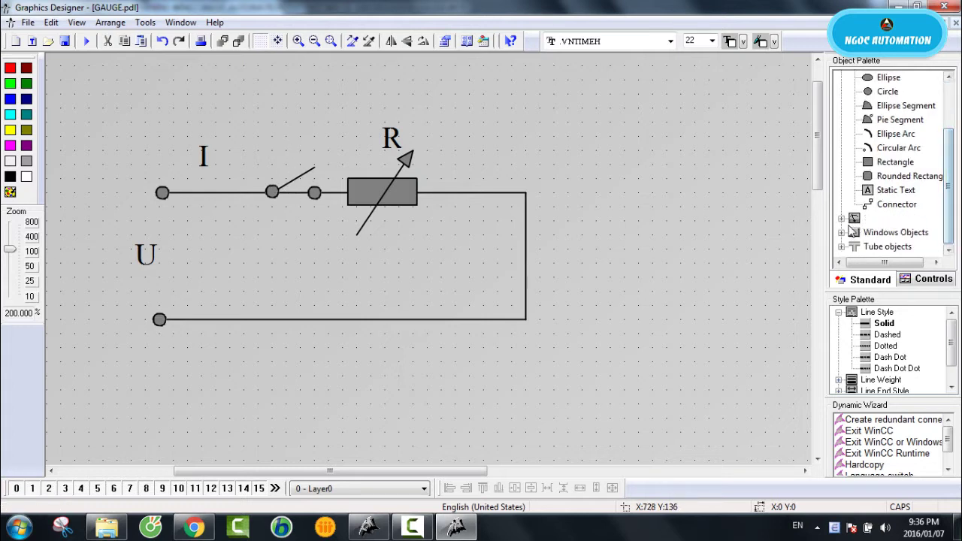
pyautogui.click(841, 233)
pyautogui.click(890, 190)
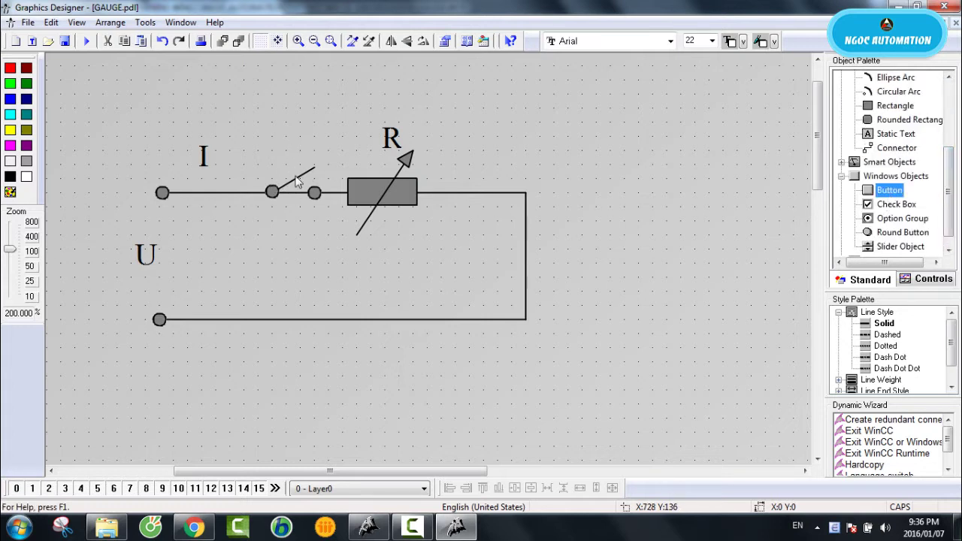
pyautogui.moveTo(263, 135); pyautogui.dragTo(312, 159)
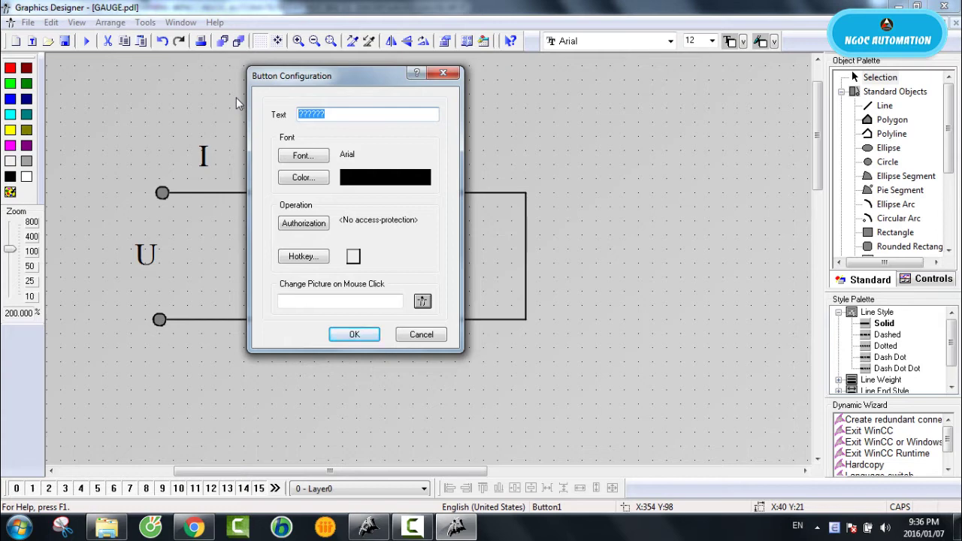
pyautogui.write('ON')
pyautogui.click(355, 333)
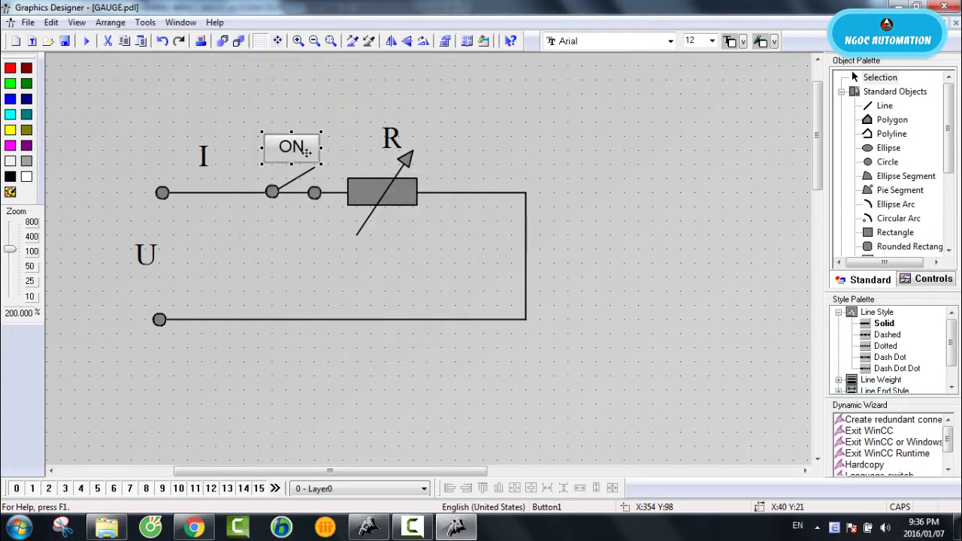
# - Start a dynamic value range for the ON button's Background Color and set its trigger cycle to 250 ms
pyautogui.rightClick(306, 152)
pyautogui.click(359, 314)
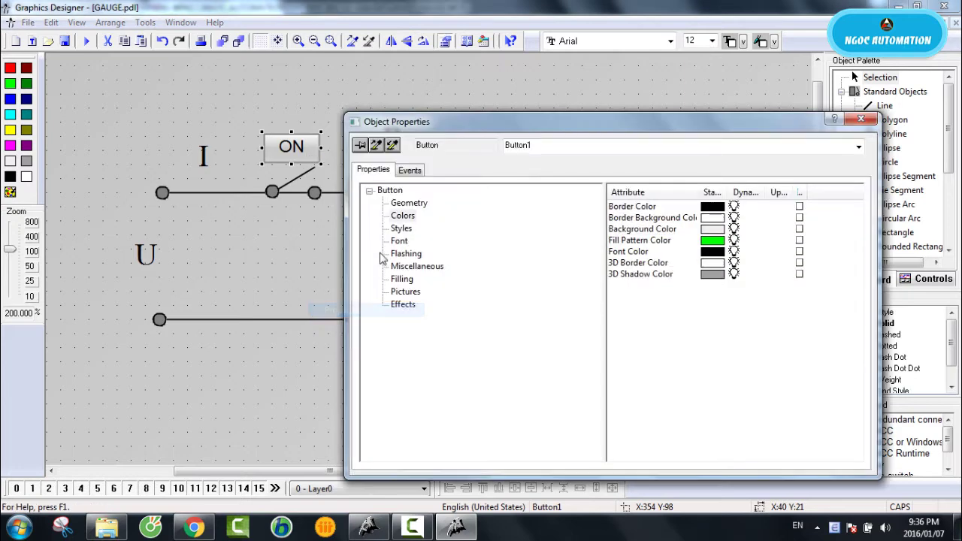
pyautogui.click(405, 217)
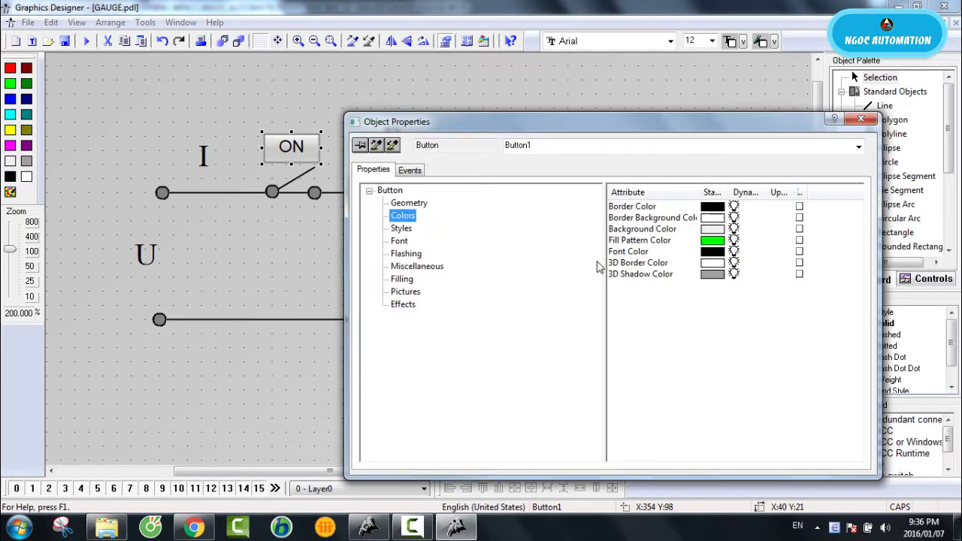
pyautogui.rightClick(733, 229)
pyautogui.click(767, 238)
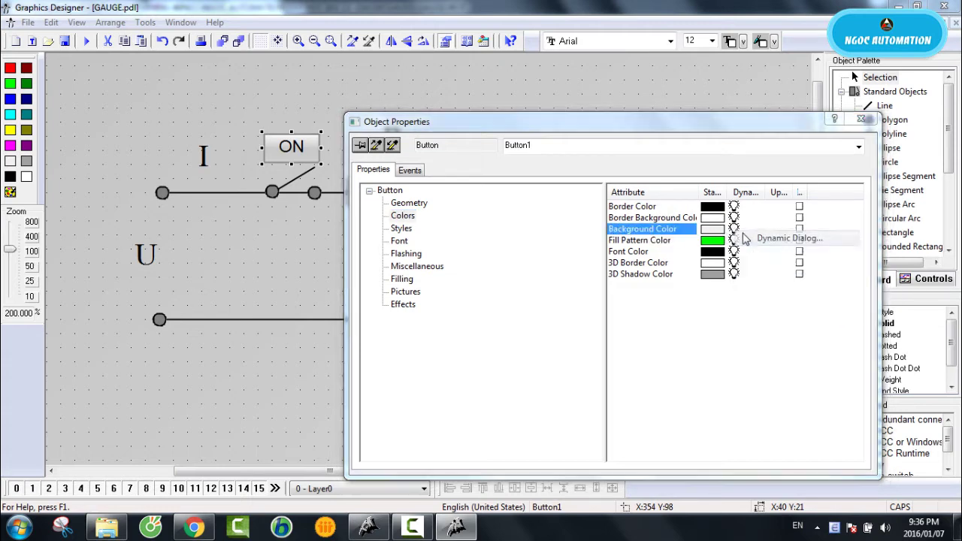
pyautogui.click(387, 92)
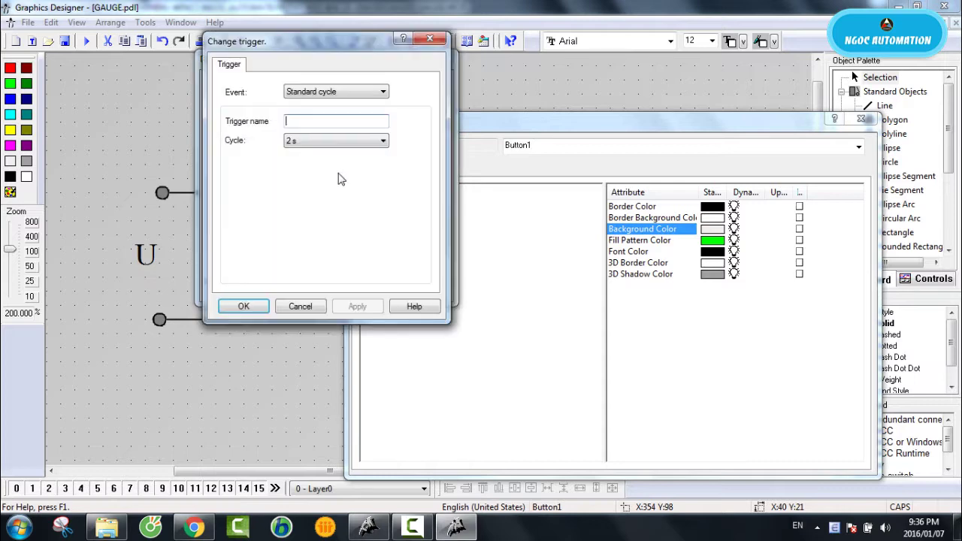
pyautogui.click(325, 142)
pyautogui.click(297, 154)
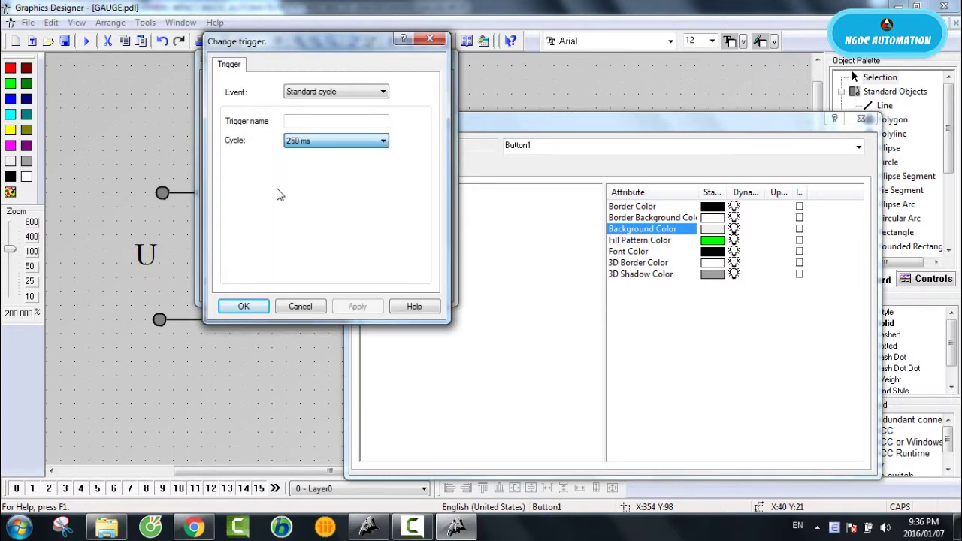
pyautogui.click(243, 306)
# - Link the button's background color to the SWITCH tag as Boolean, with red for TRUE, and apply it
pyautogui.click(386, 133)
pyautogui.click(413, 138)
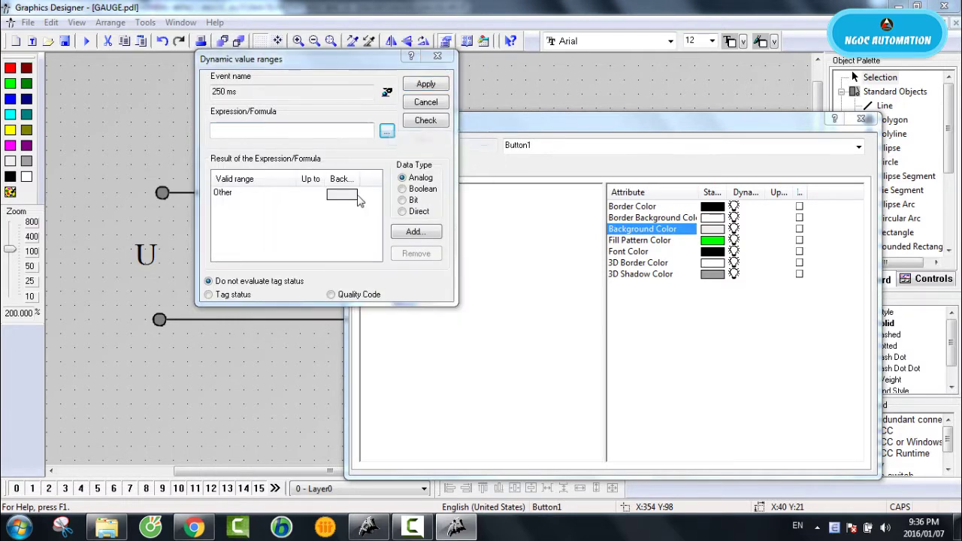
pyautogui.doubleClick(474, 218)
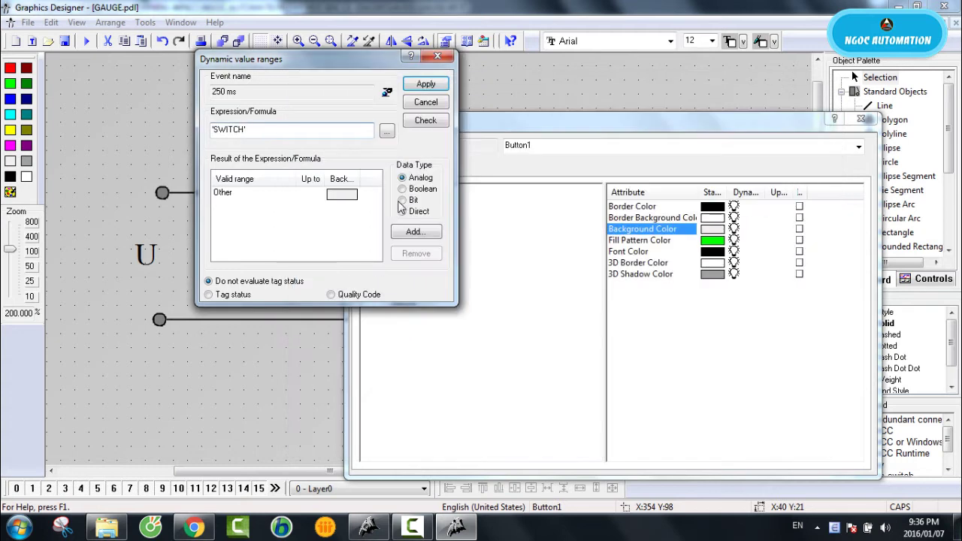
pyautogui.click(323, 197)
pyautogui.click(322, 197)
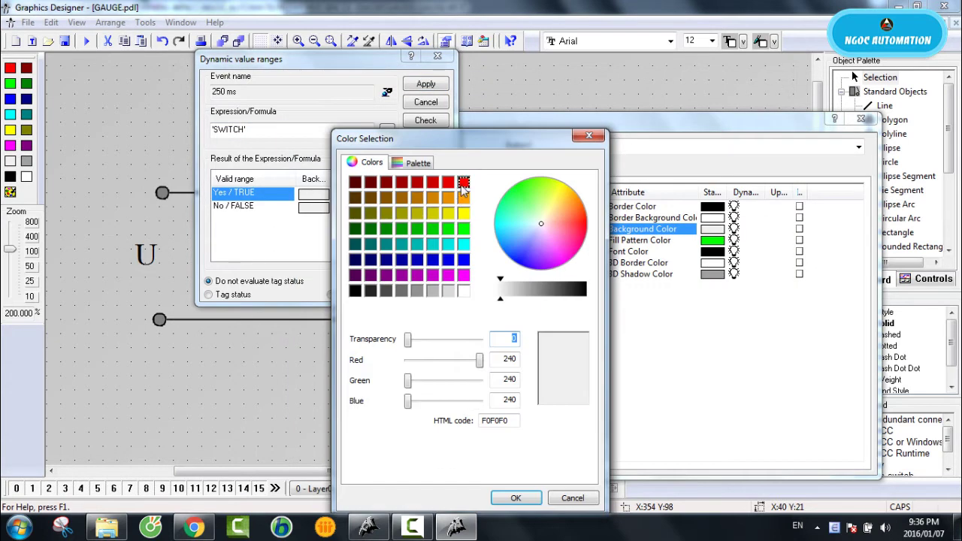
pyautogui.click(463, 182)
pyautogui.click(517, 499)
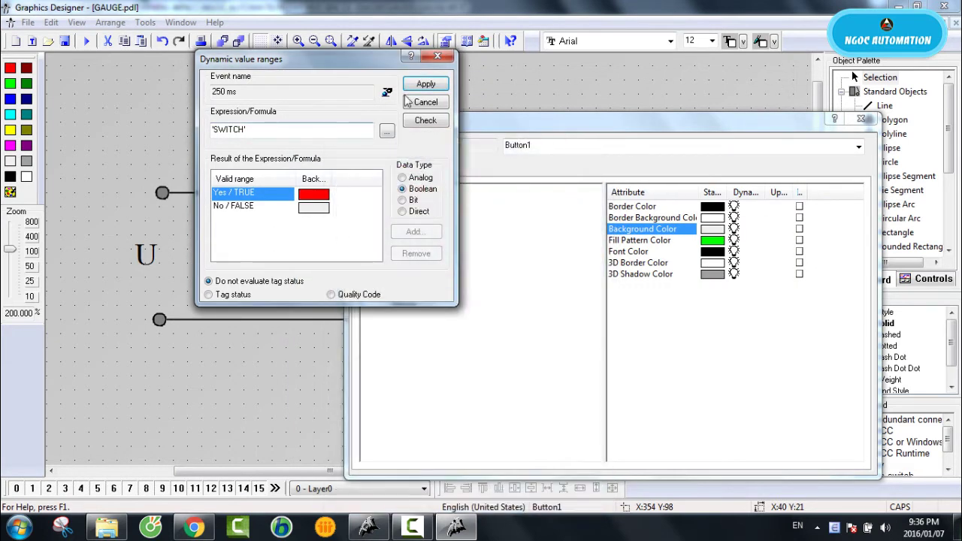
pyautogui.click(412, 81)
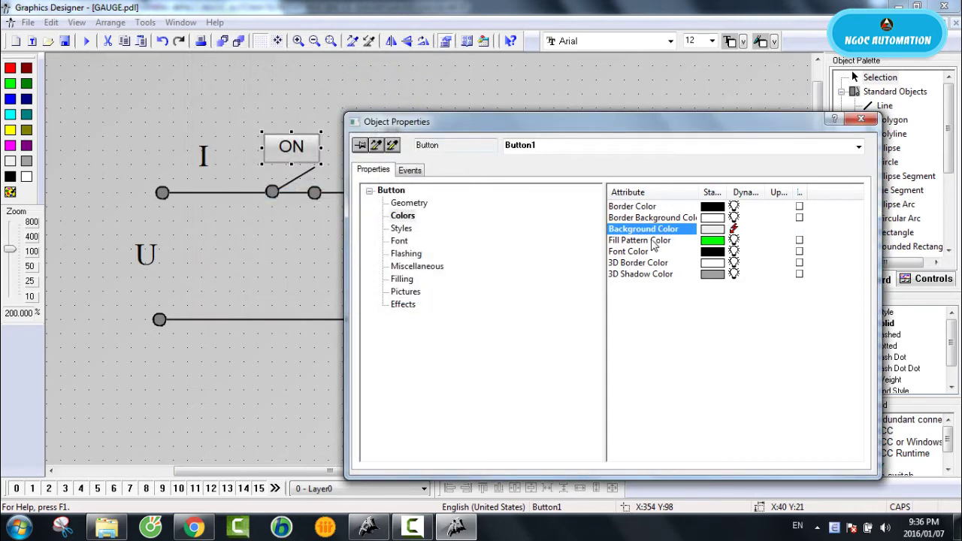
# - Start a dynamic value range for the button's Text attribute and set its trigger cycle to 250 ms
pyautogui.click(400, 240)
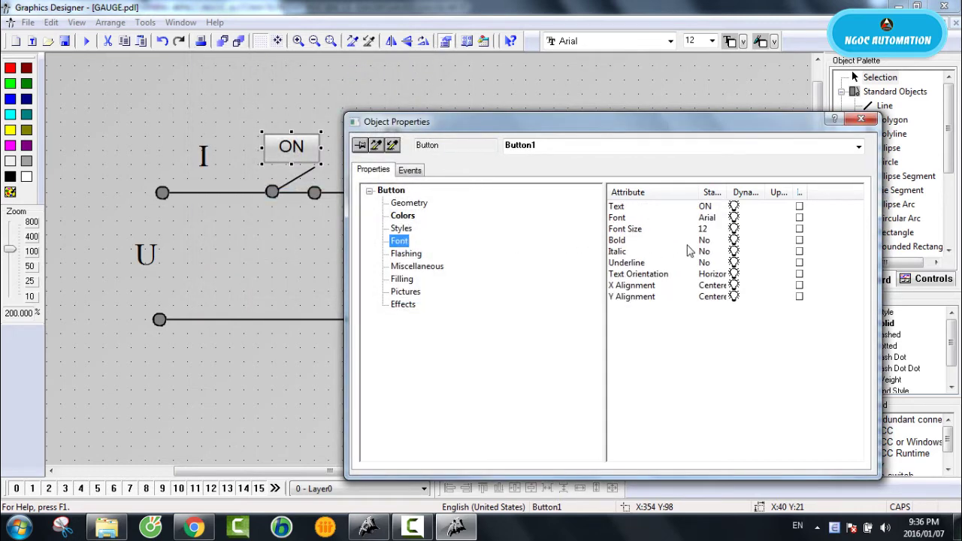
pyautogui.rightClick(735, 206)
pyautogui.click(789, 214)
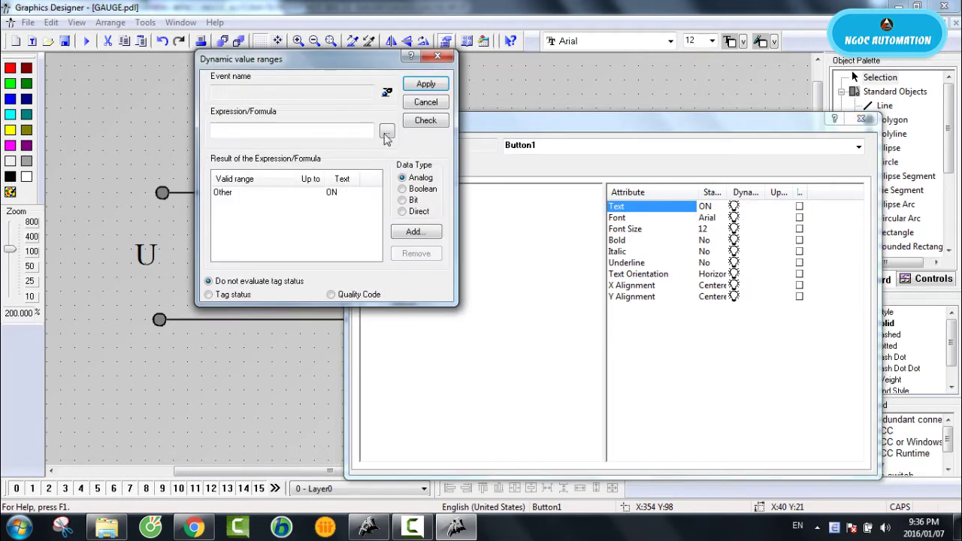
pyautogui.click(383, 88)
pyautogui.click(336, 141)
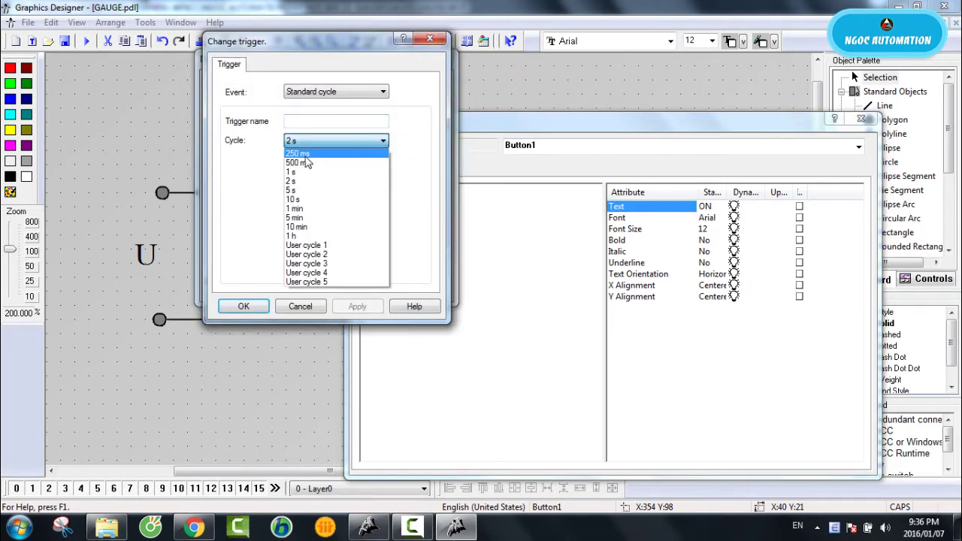
pyautogui.click(312, 151)
pyautogui.click(243, 307)
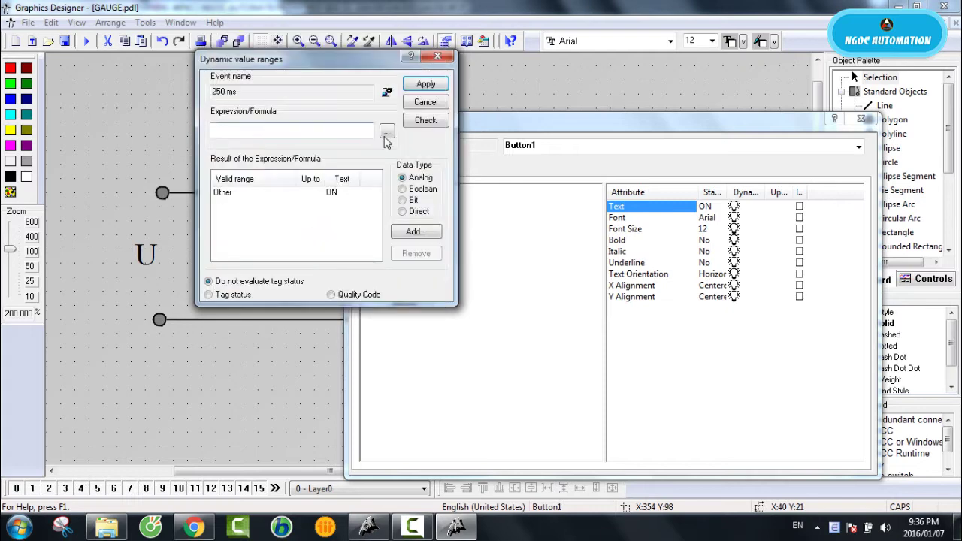
# - Link the button's text to the SWITCH tag as Boolean, with "ON" for TRUE and "OFF" for FALSE, and apply it
pyautogui.click(386, 130)
pyautogui.click(318, 175)
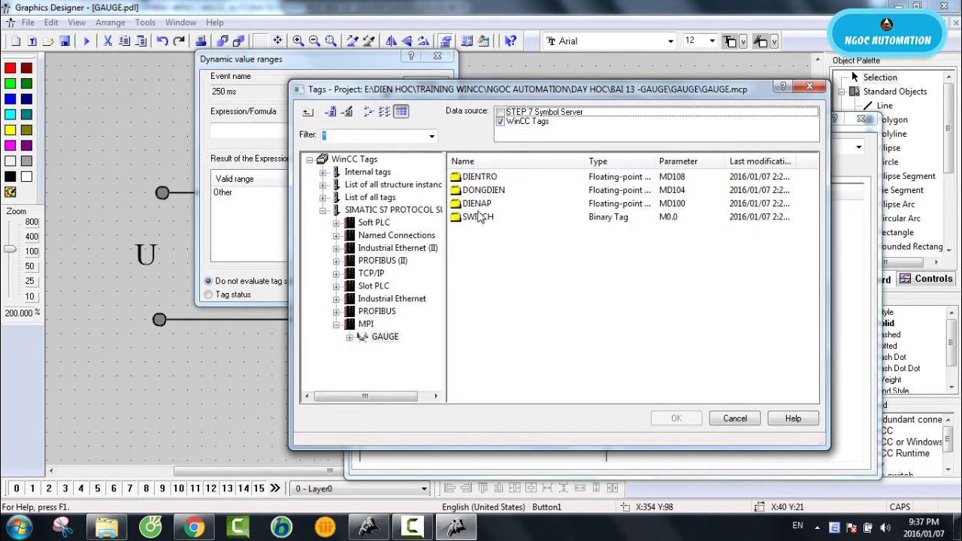
pyautogui.doubleClick(479, 218)
pyautogui.click(403, 189)
pyautogui.click(305, 194)
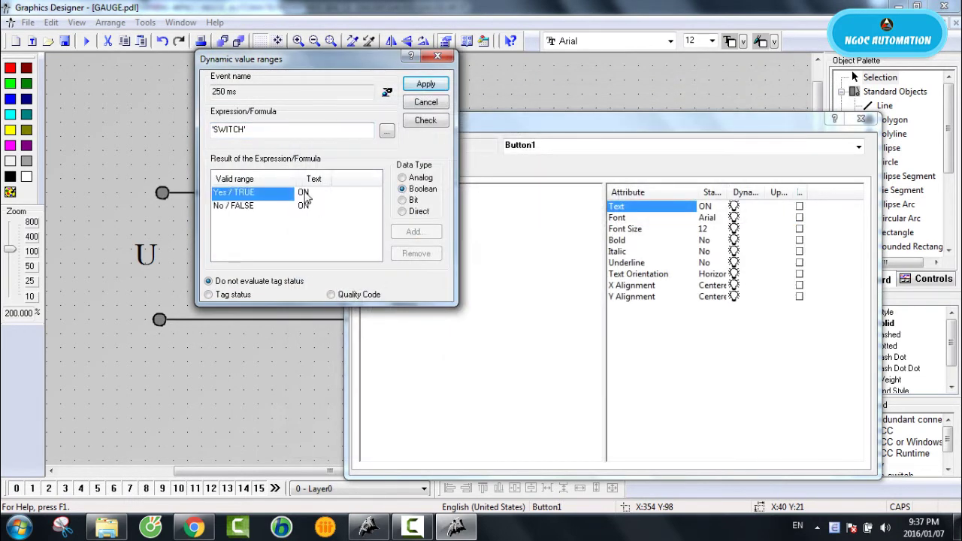
pyautogui.doubleClick(305, 194)
pyautogui.click(536, 197)
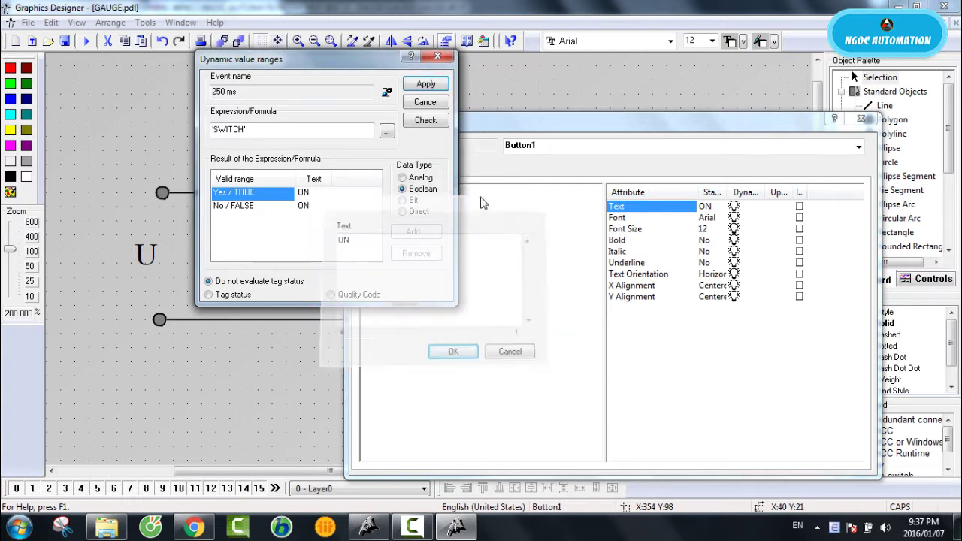
pyautogui.doubleClick(305, 206)
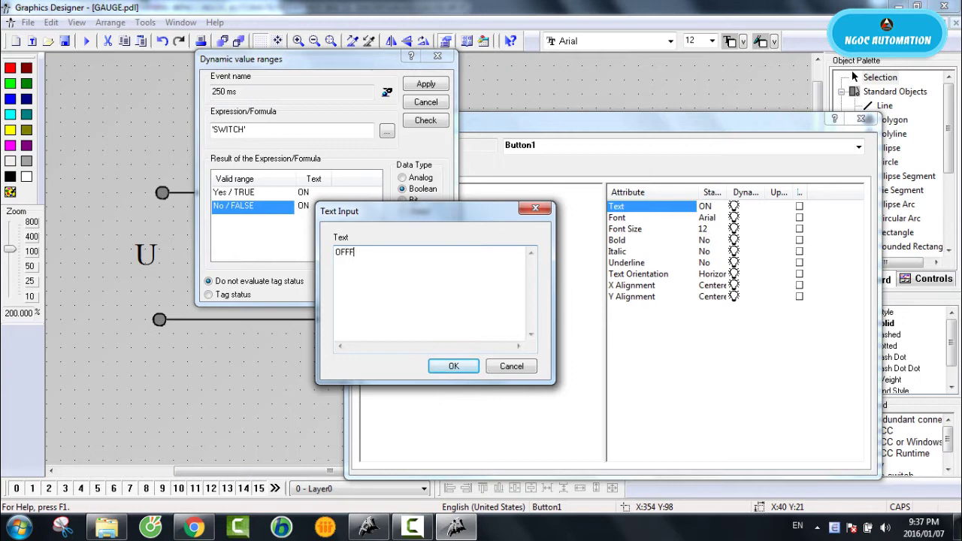
pyautogui.write('OFF')
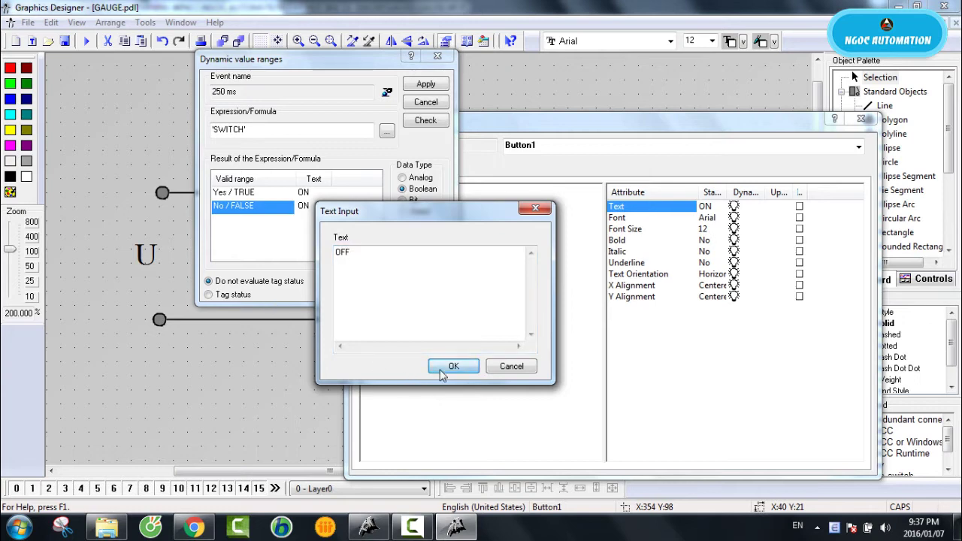
pyautogui.click(451, 367)
pyautogui.click(426, 84)
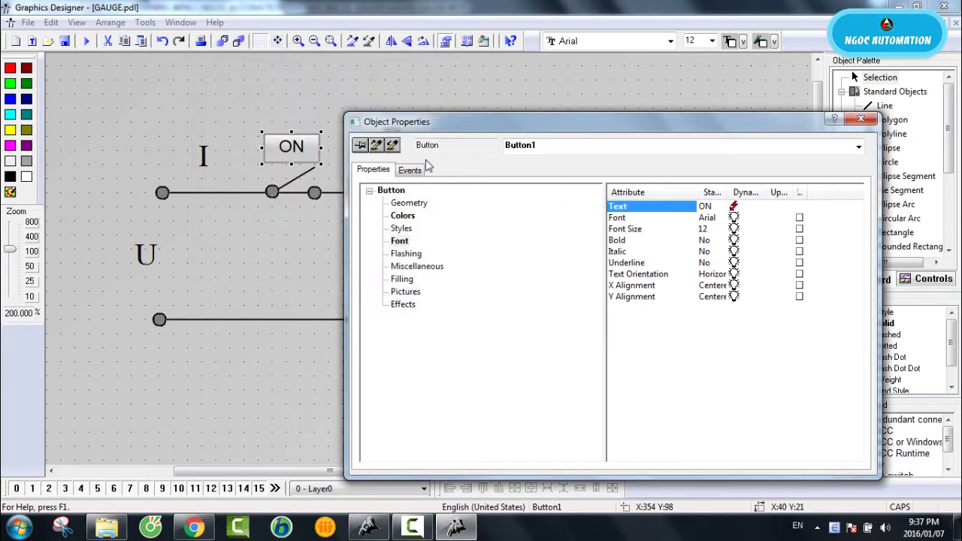
# - Set the ON button's Global shadow and Global color scheme effects to No and close its properties
pyautogui.click(403, 304)
pyautogui.doubleClick(705, 206)
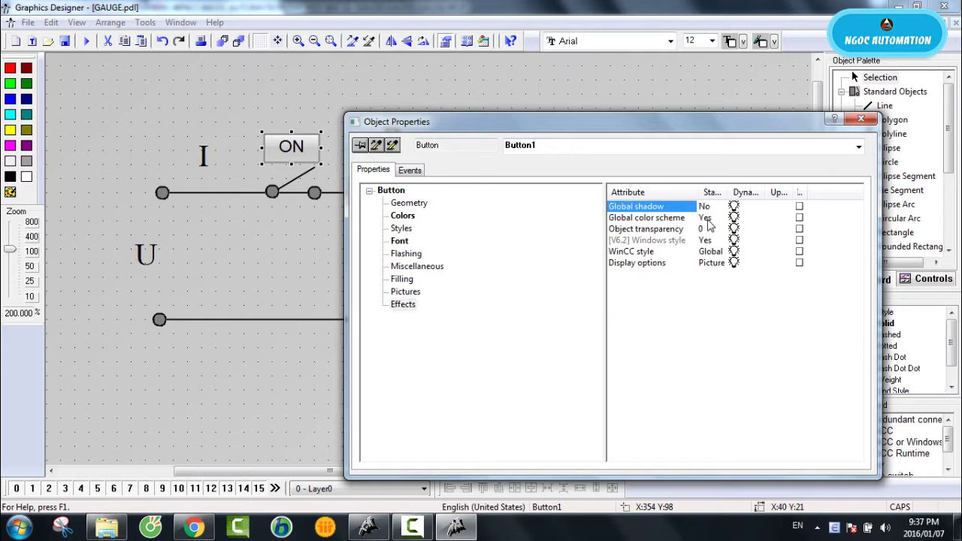
pyautogui.doubleClick(705, 218)
pyautogui.moveTo(417, 126); pyautogui.dragTo(419, 128)
pyautogui.press('Escape')
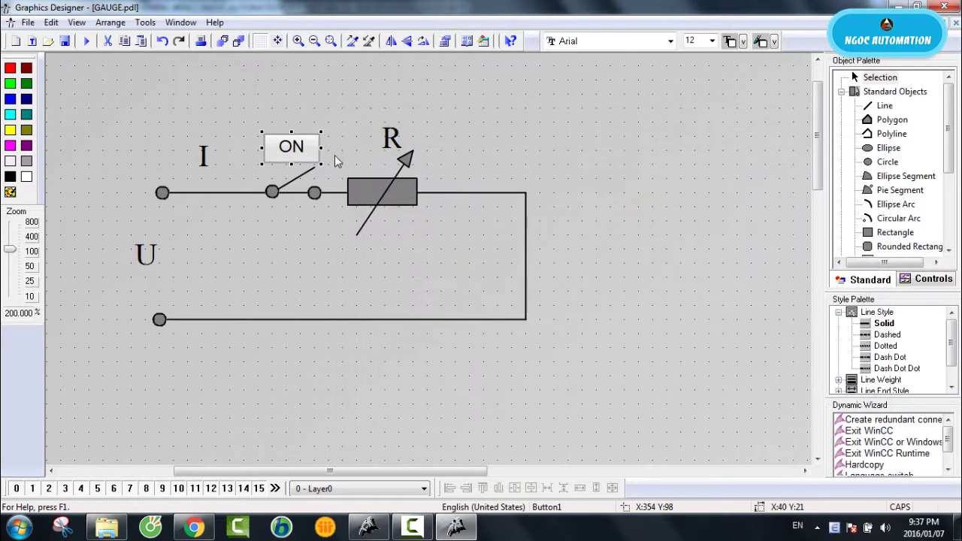
# - Shrink the ON button to about 32 by 17 and place it just above the switch
pyautogui.moveTo(319, 164); pyautogui.dragTo(306, 141)
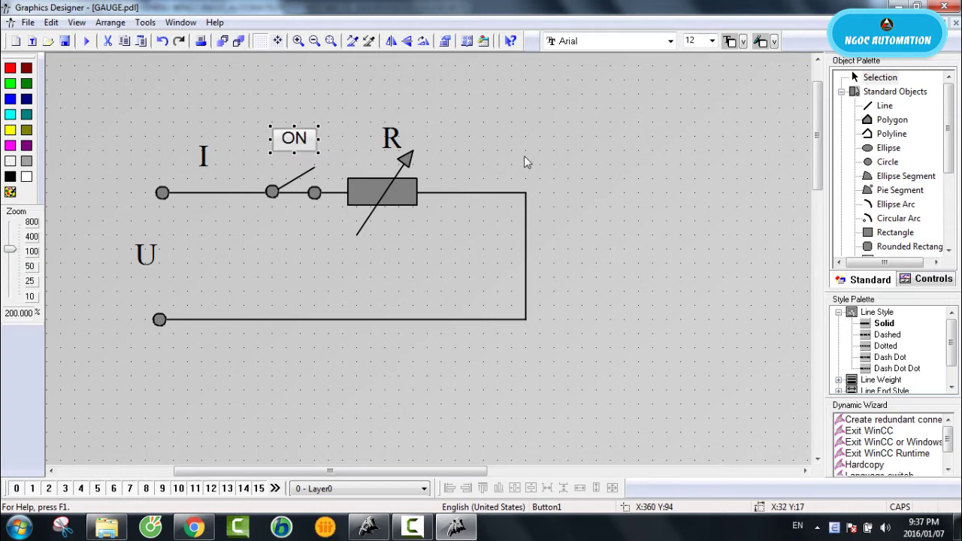
pyautogui.click(561, 139)
pyautogui.click(381, 195)
pyautogui.click(436, 175)
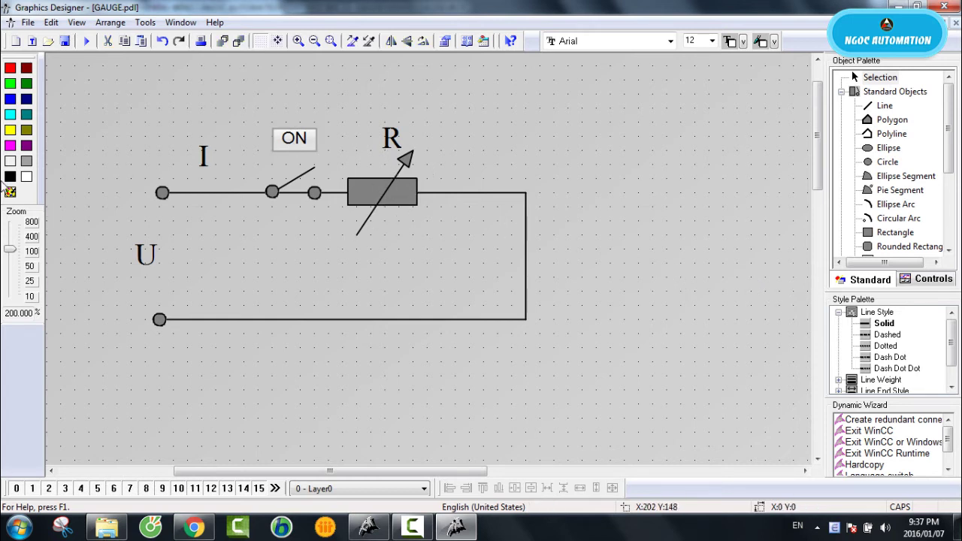
# - Insert a WinCC Slider Control about 64 by 183 in size and place it beyond the circuit's right end
pyautogui.click(937, 291)
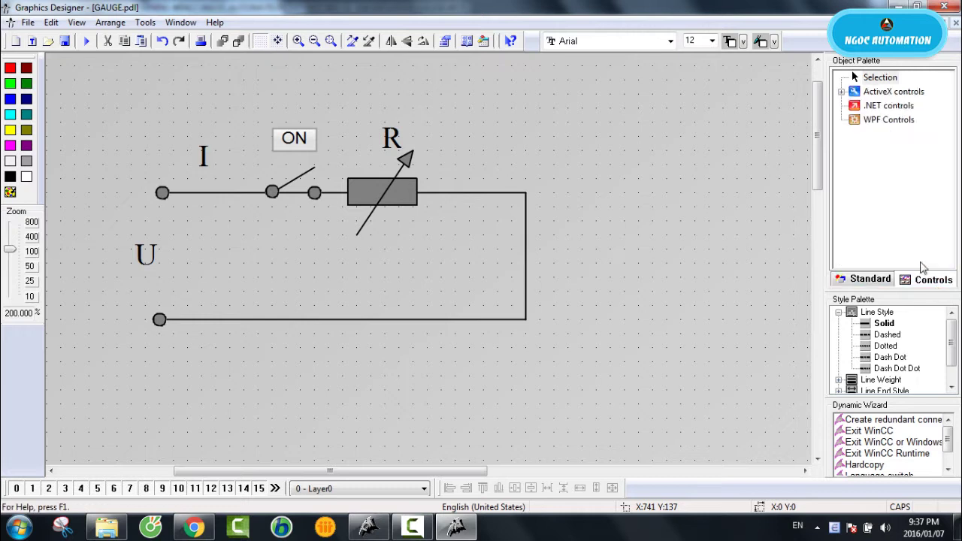
pyautogui.click(845, 89)
pyautogui.click(906, 133)
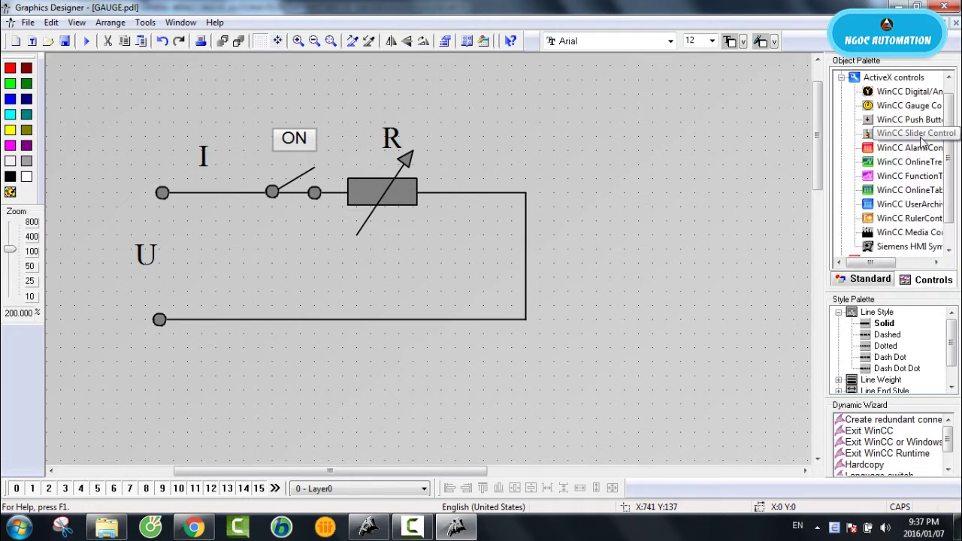
pyautogui.moveTo(482, 72); pyautogui.dragTo(570, 334)
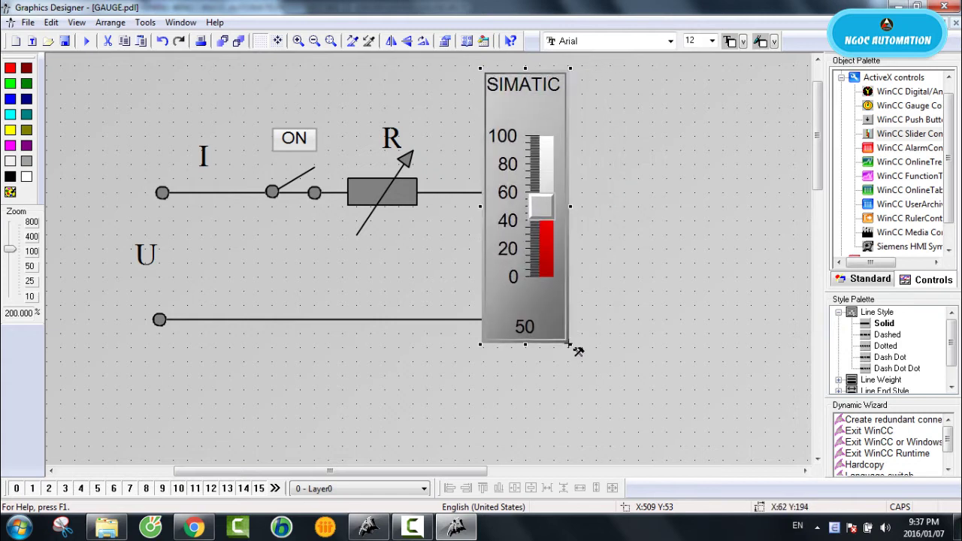
pyautogui.moveTo(524, 179); pyautogui.dragTo(631, 184)
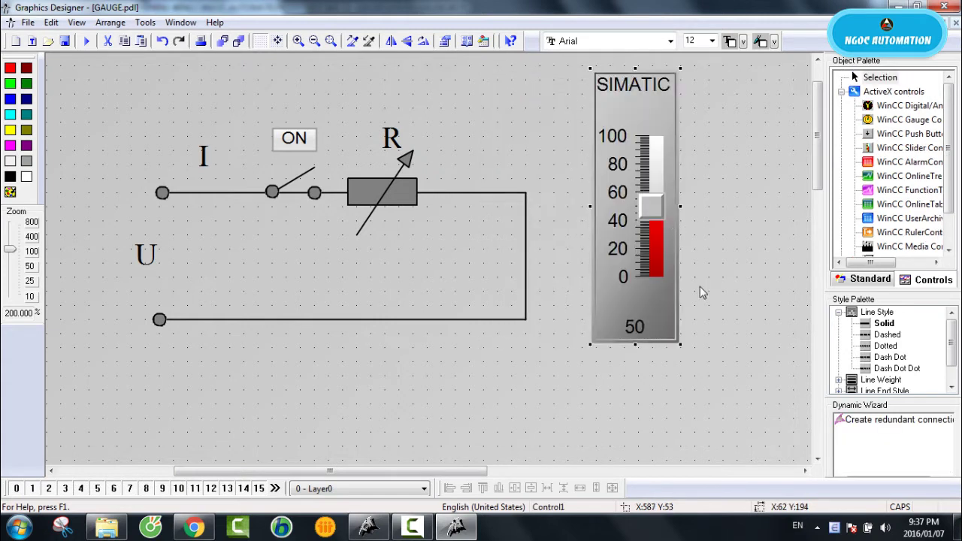
pyautogui.moveTo(682, 347); pyautogui.dragTo(677, 326)
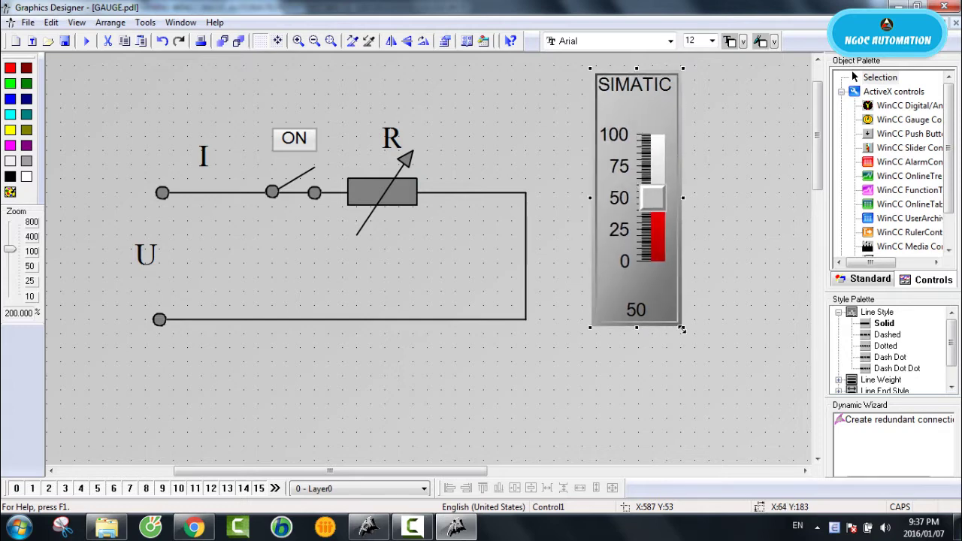
# - Open the slider's object properties and show its Control Properties attributes
pyautogui.rightClick(656, 241)
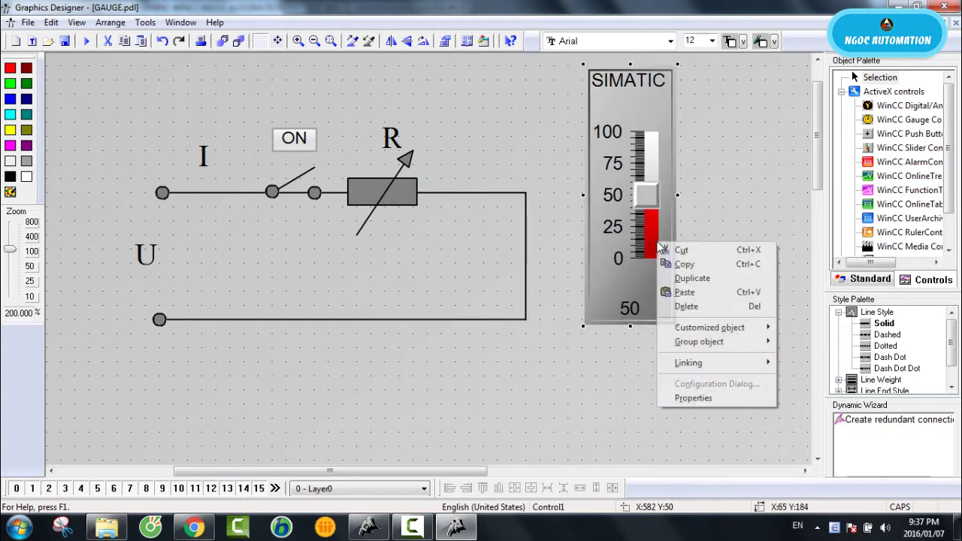
pyautogui.click(715, 397)
pyautogui.click(426, 230)
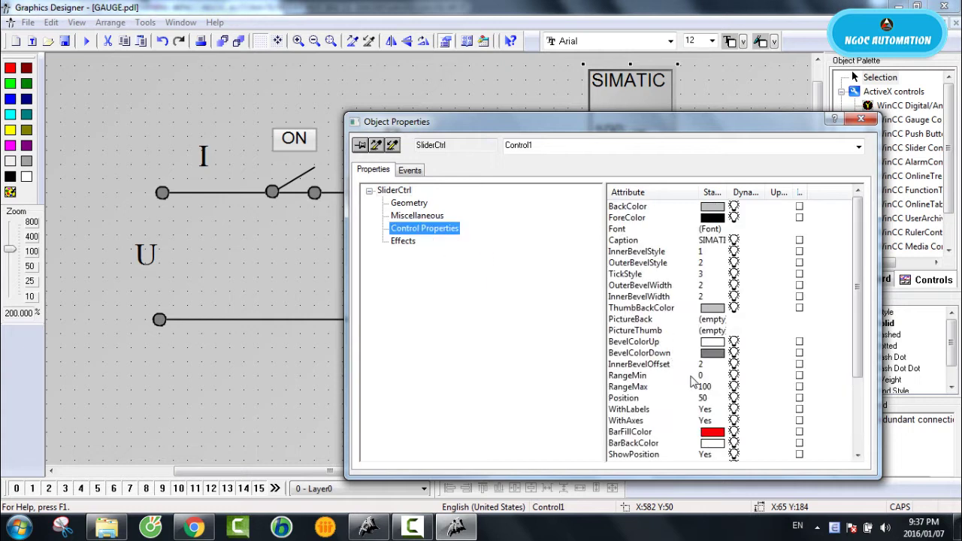
pyautogui.rightClick(735, 398)
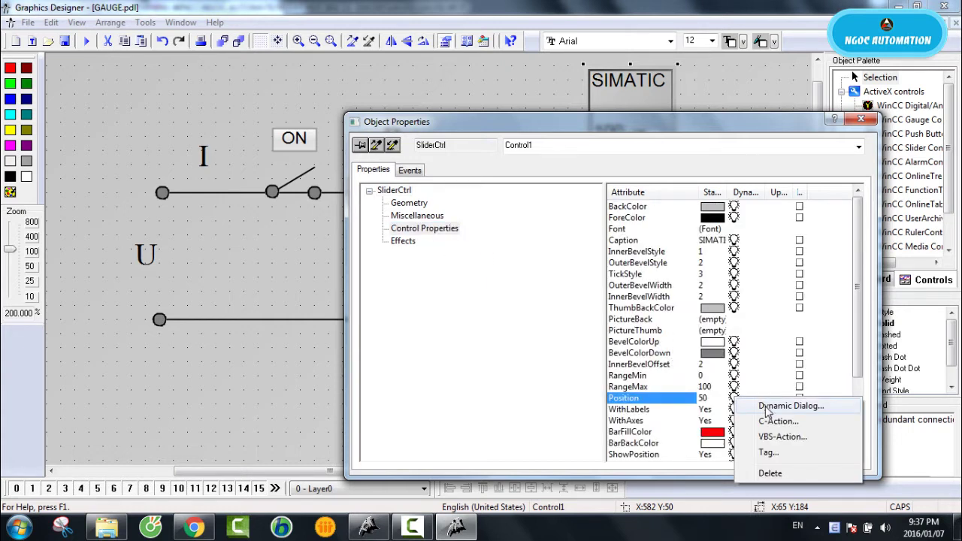
pyautogui.click(767, 407)
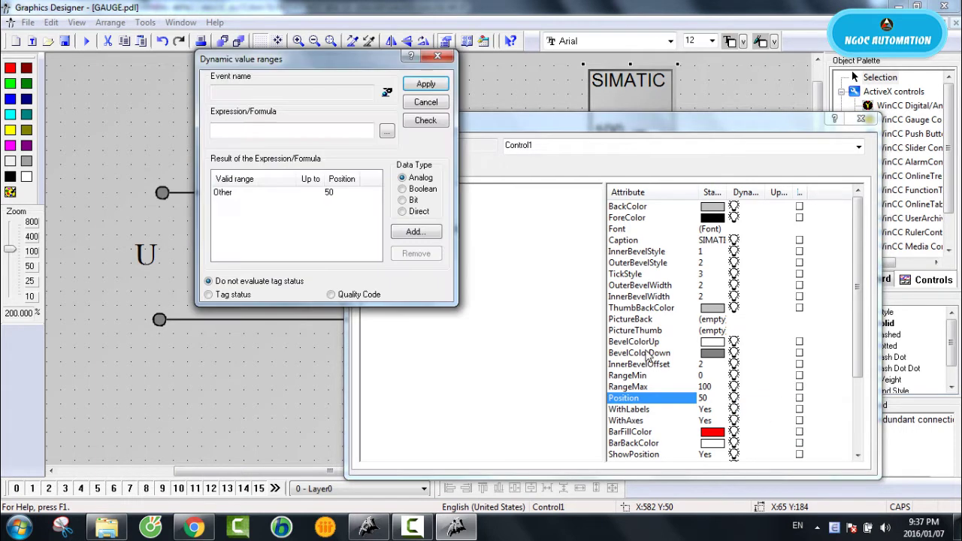
pyautogui.click(425, 81)
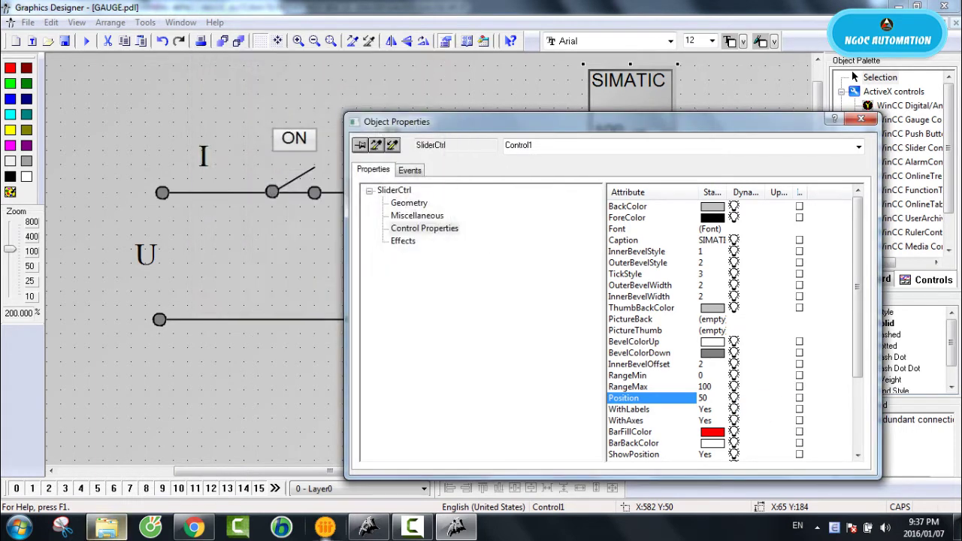
# - Switch to WinCC Explorer and check the address properties of the DIENTRO tag under the GAUGE connection
pyautogui.click(368, 528)
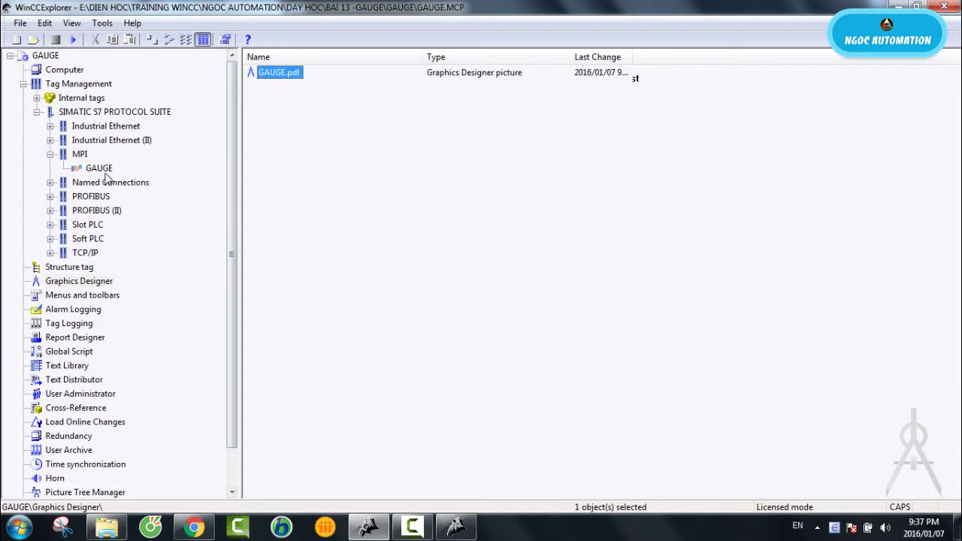
pyautogui.click(106, 171)
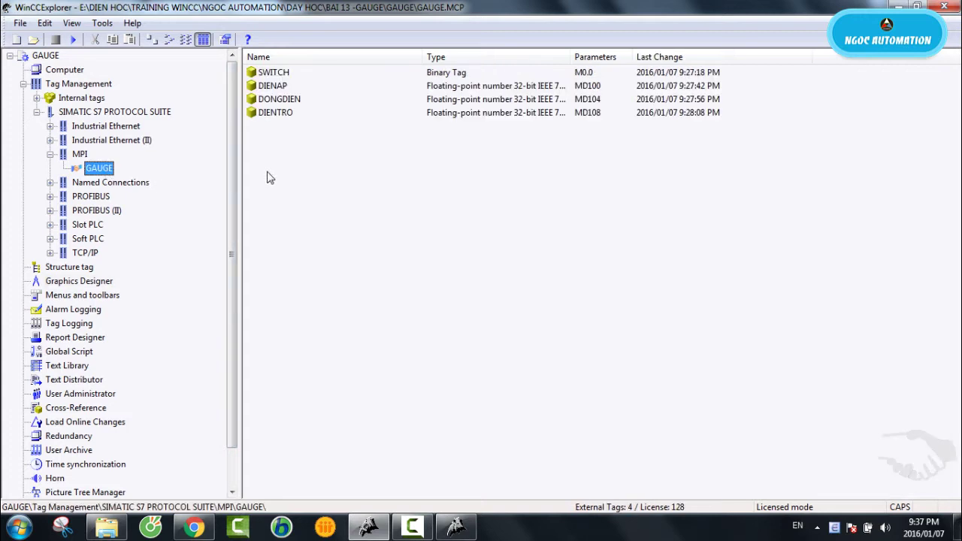
pyautogui.click(284, 114)
pyautogui.rightClick(284, 116)
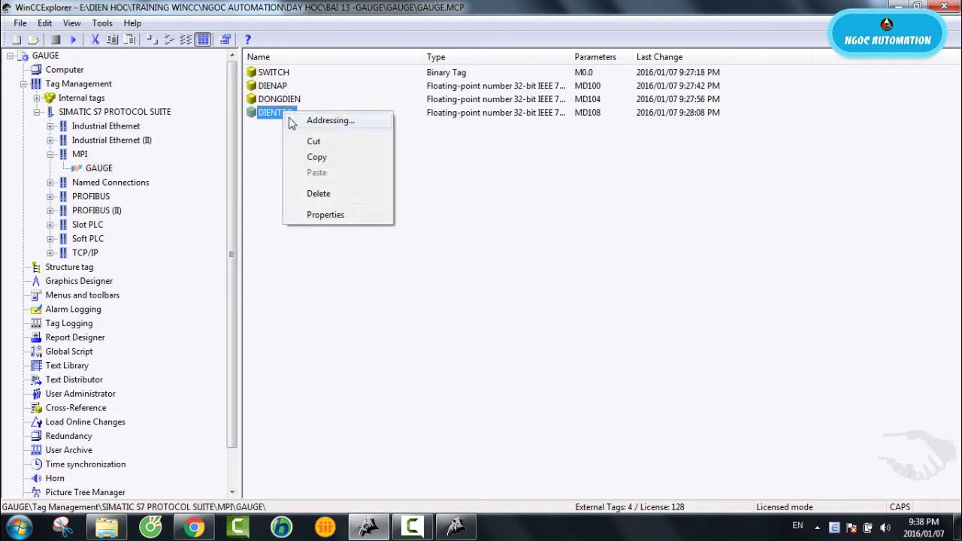
pyautogui.click(324, 124)
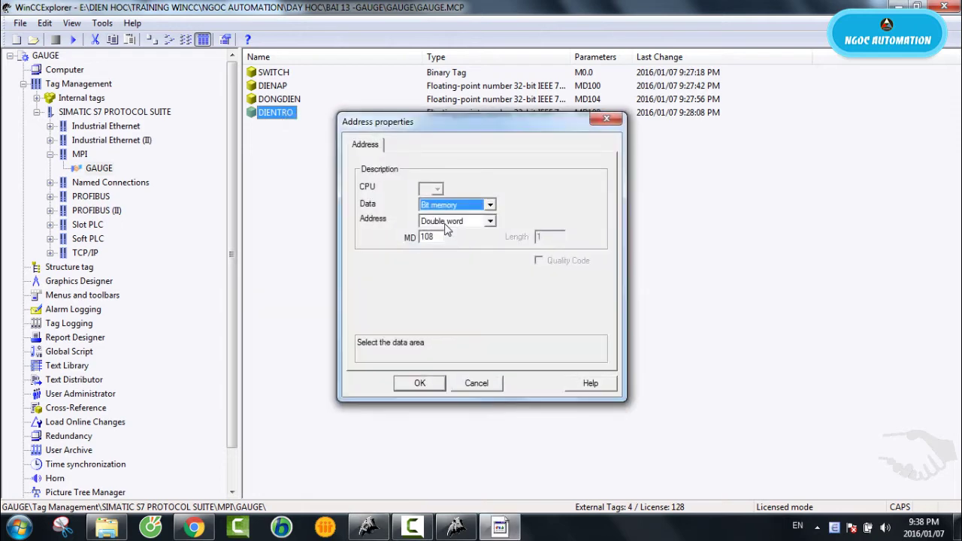
pyautogui.click(606, 121)
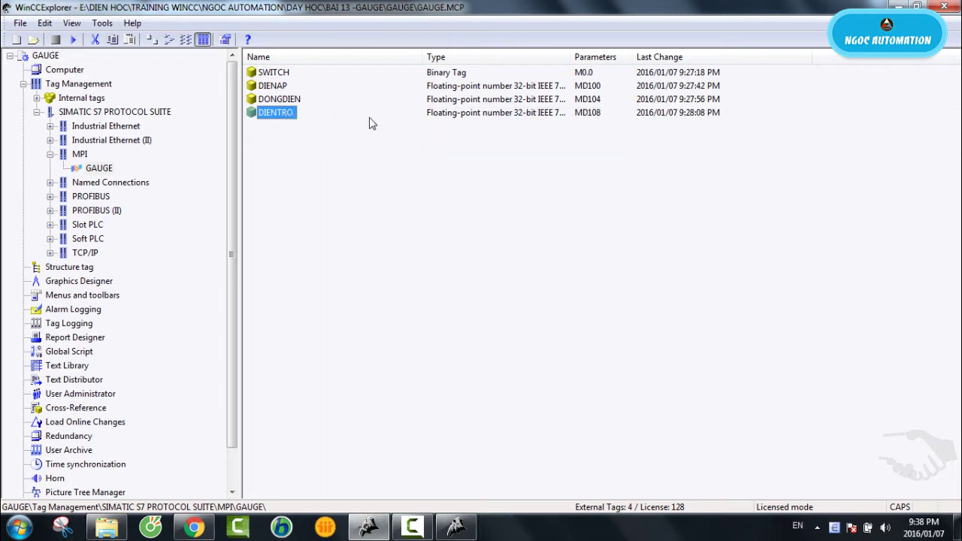
# - Change the DIENTRO tag's data type to Unsigned 16-bit value and assign it the bit memory word address MW108
pyautogui.rightClick(281, 115)
pyautogui.click(334, 215)
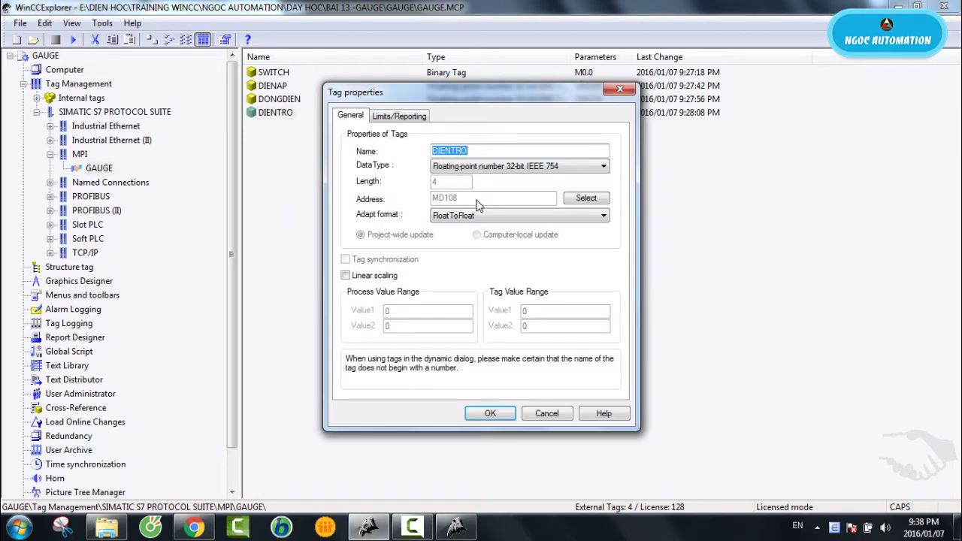
pyautogui.click(504, 170)
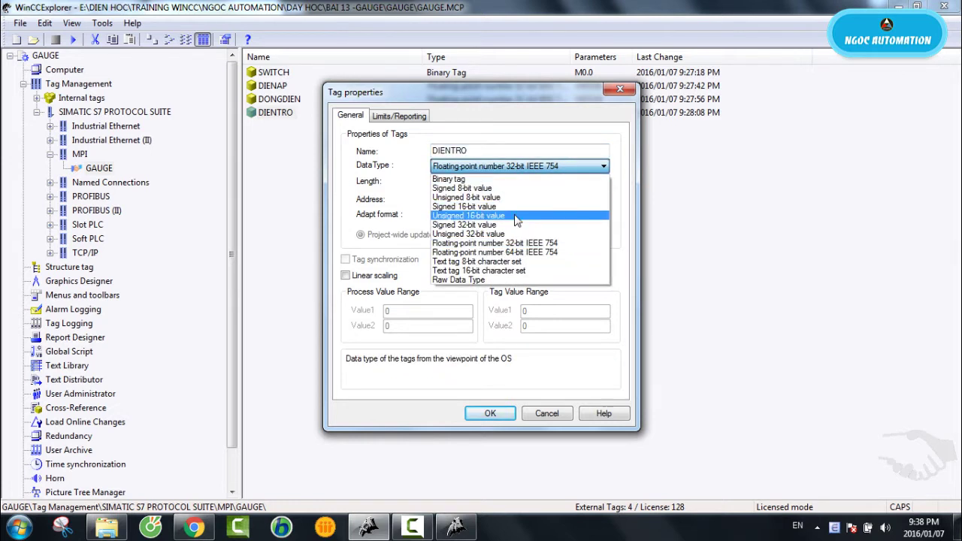
pyautogui.click(474, 216)
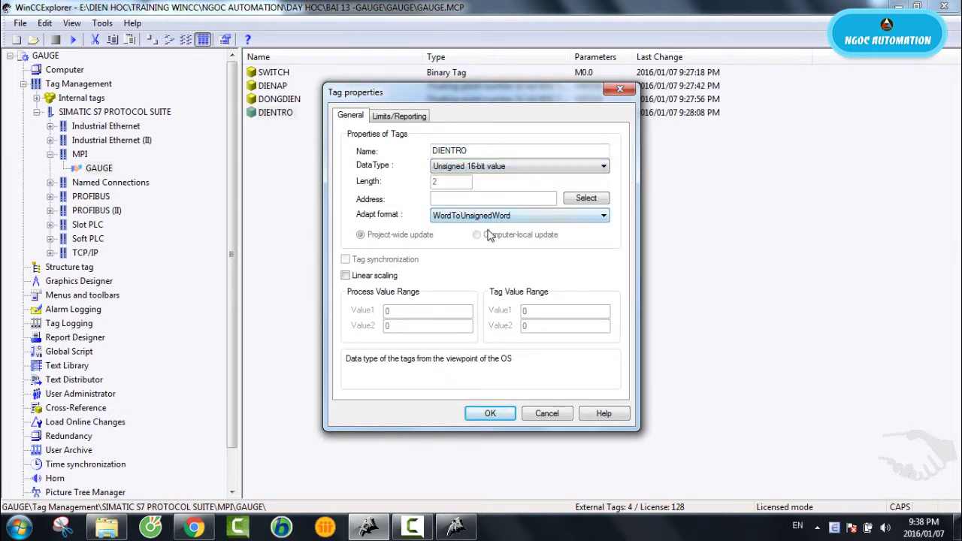
pyautogui.click(575, 199)
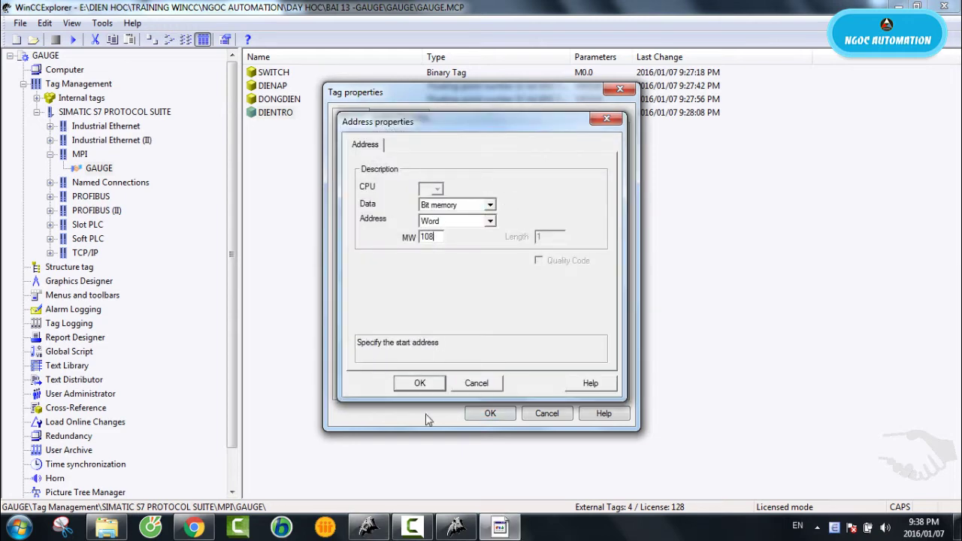
pyautogui.click(420, 382)
pyautogui.click(490, 413)
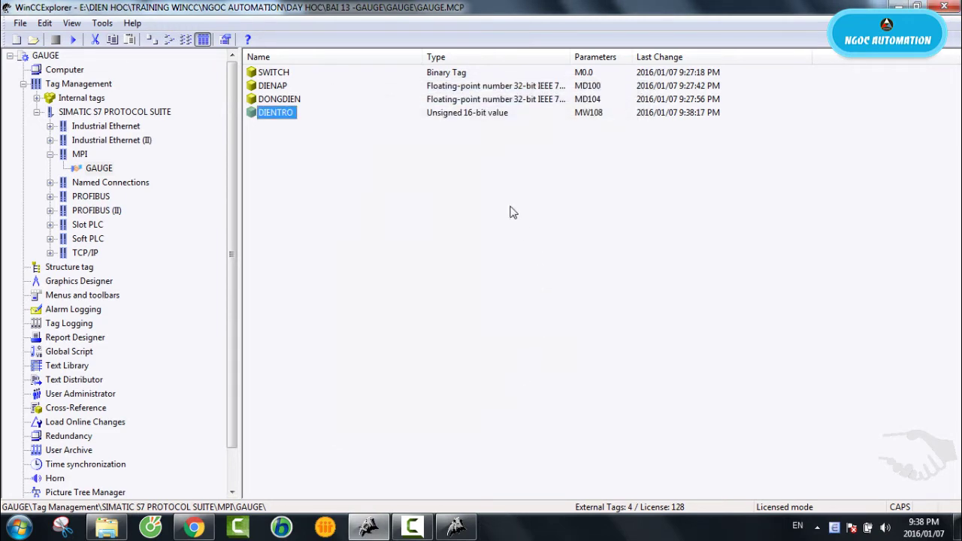
# - Compare the types and addresses of the DIENAP, DONGDIEN and DIENTRO tags, and return to Graphics Designer
pyautogui.click(278, 86)
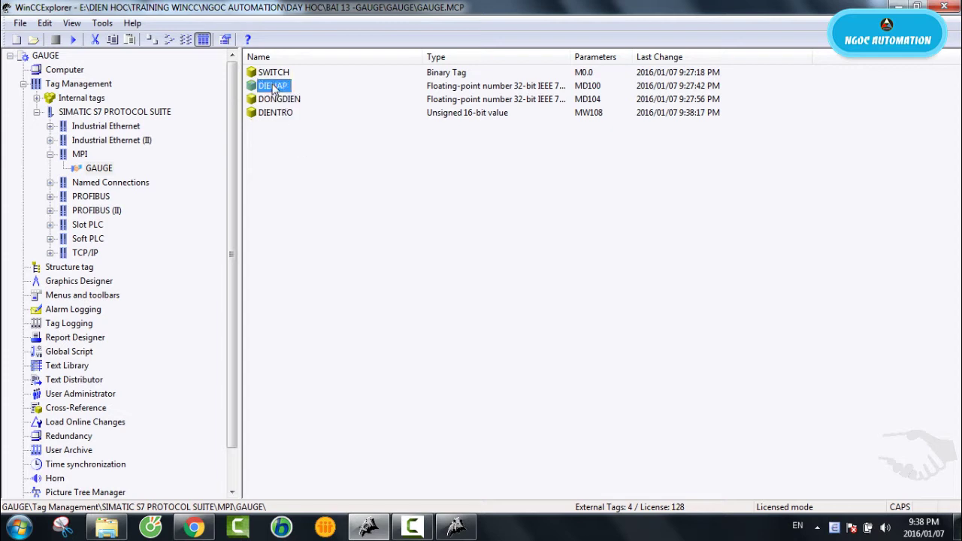
pyautogui.click(280, 100)
pyautogui.click(280, 110)
pyautogui.click(278, 87)
pyautogui.click(280, 100)
pyautogui.click(275, 87)
pyautogui.click(280, 114)
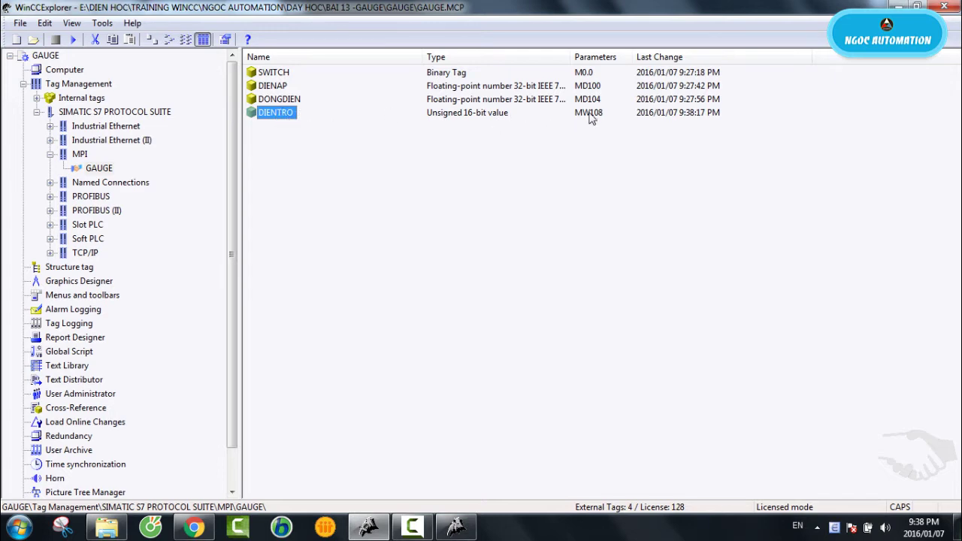
pyautogui.click(464, 534)
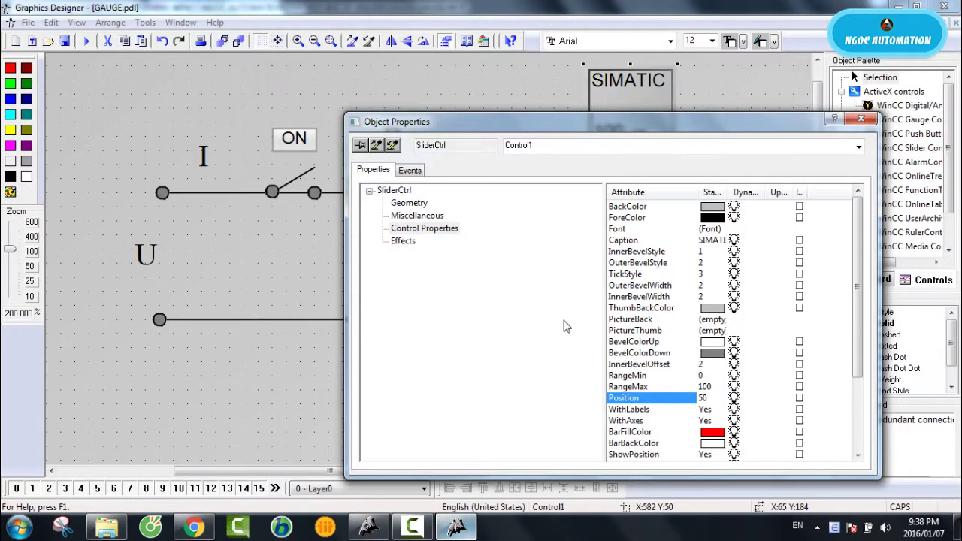
# - Link the slider's Position attribute to the SWITCH tag
pyautogui.rightClick(738, 403)
pyautogui.click(780, 458)
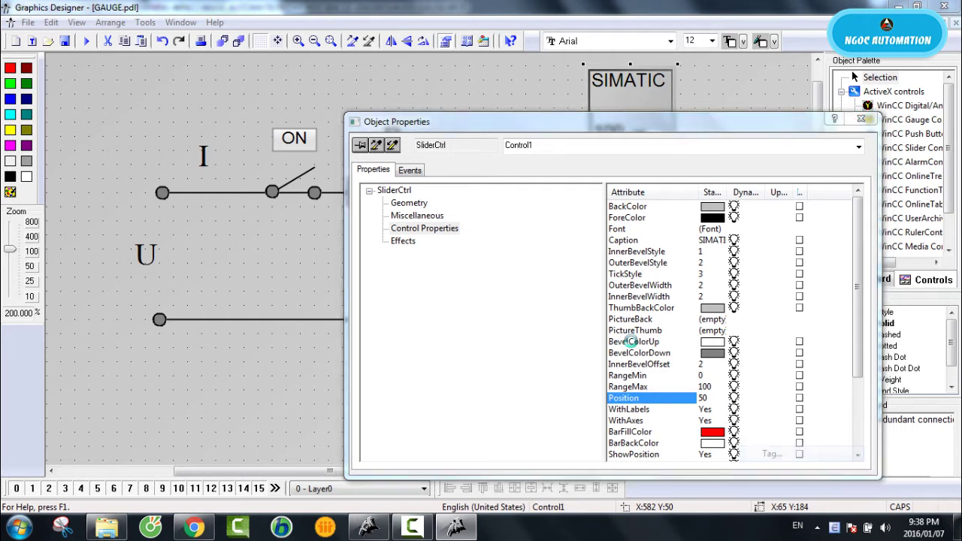
pyautogui.doubleClick(483, 217)
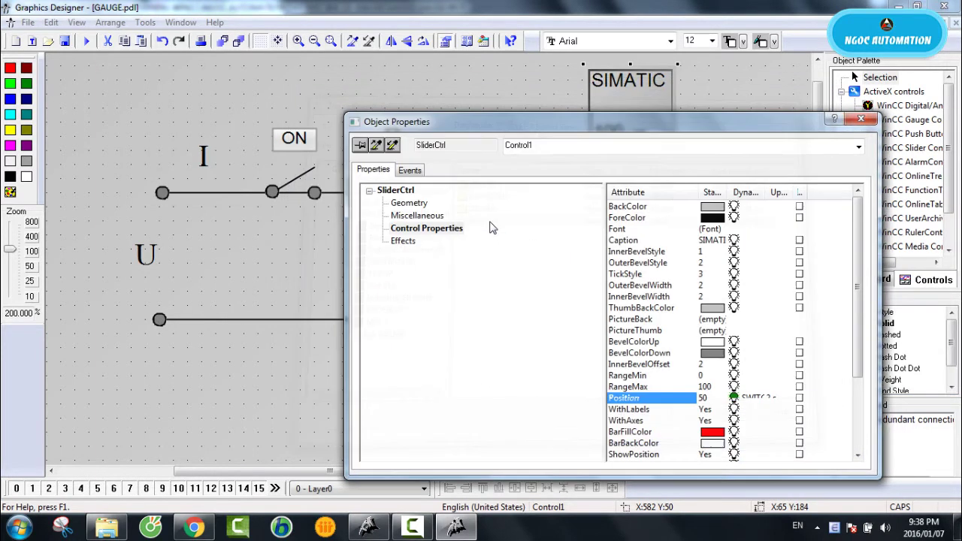
# - Link the slider's Position attribute to the DIENTRO tag with a 250 ms update cycle, and close its properties
pyautogui.rightClick(739, 403)
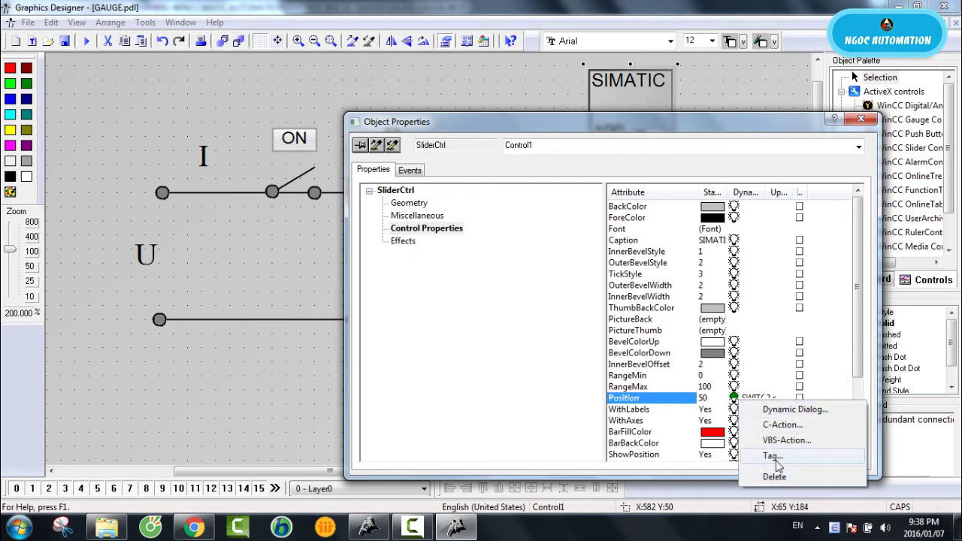
pyautogui.click(780, 458)
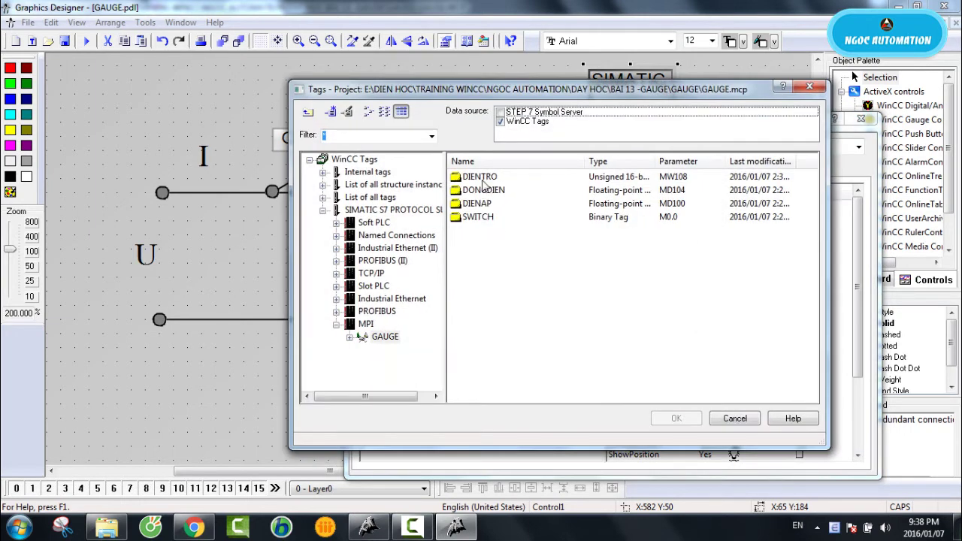
pyautogui.doubleClick(480, 177)
pyautogui.rightClick(780, 406)
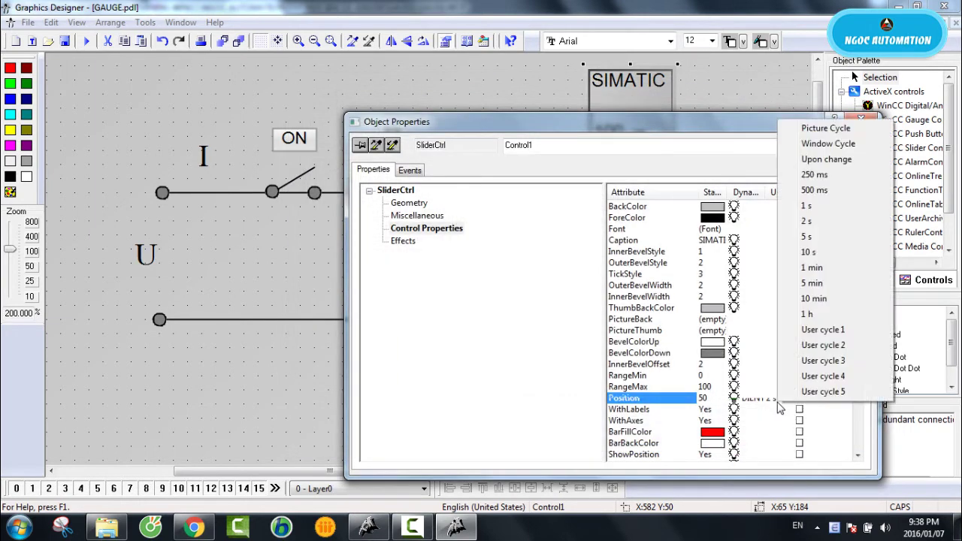
pyautogui.click(814, 174)
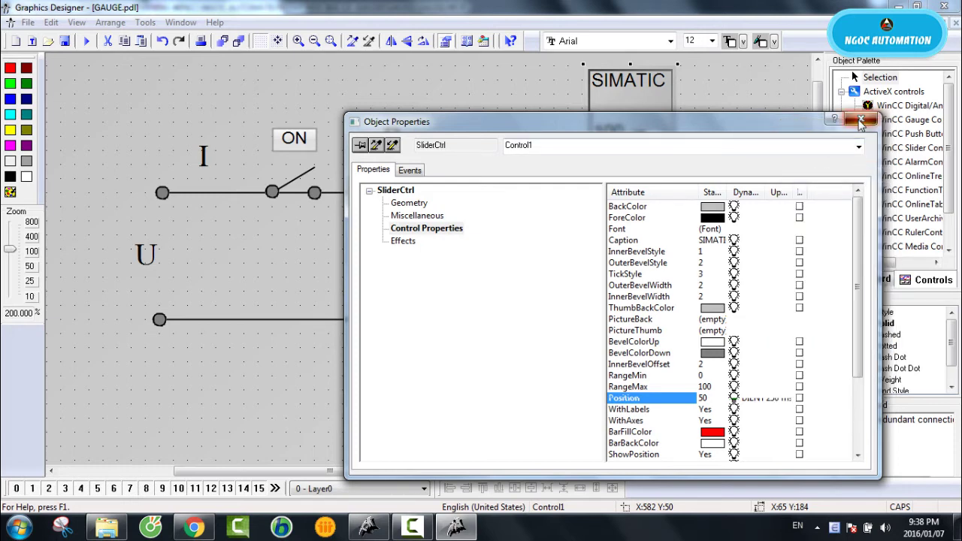
pyautogui.click(862, 121)
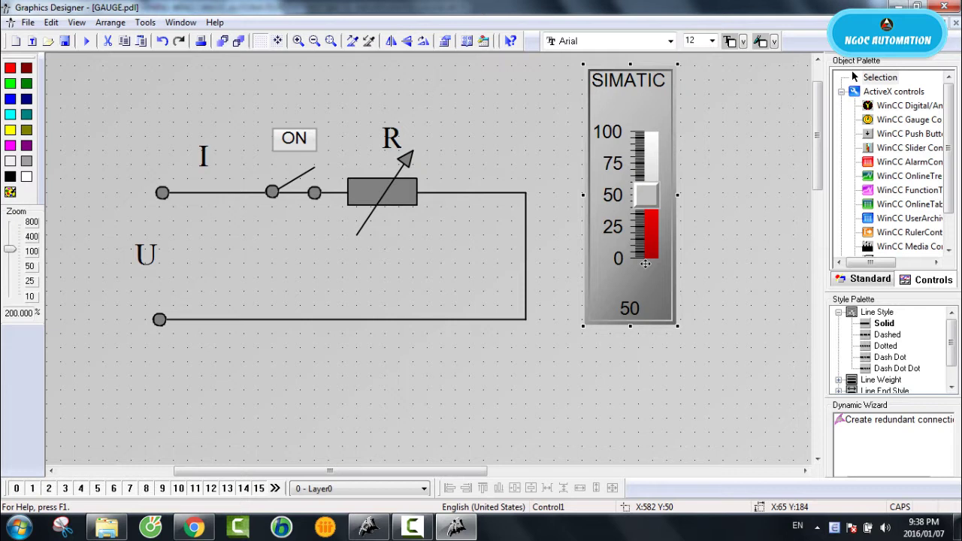
pyautogui.click(540, 184)
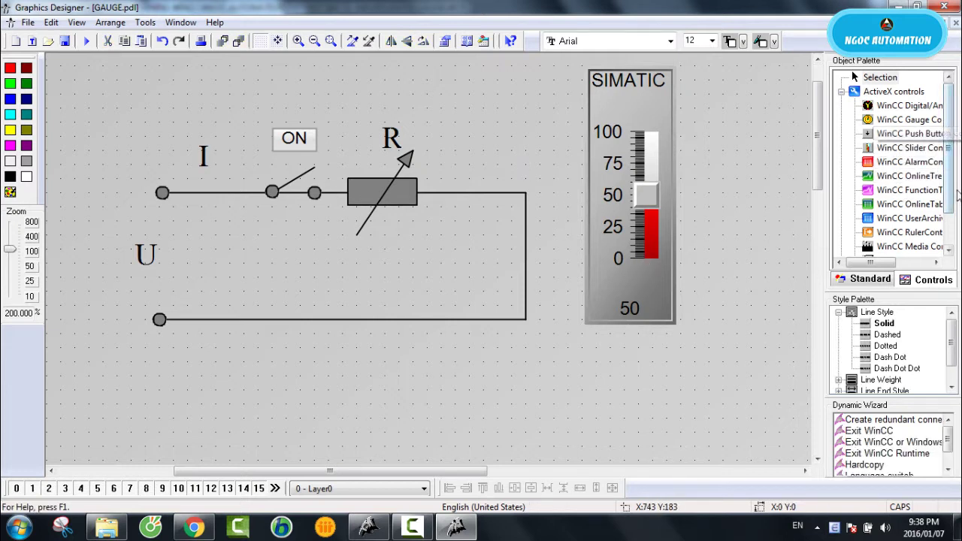
# - Place a WinCC Gauge Control below the circuit at about X 299, Y 246, sized about 149 by 180
pyautogui.click(923, 122)
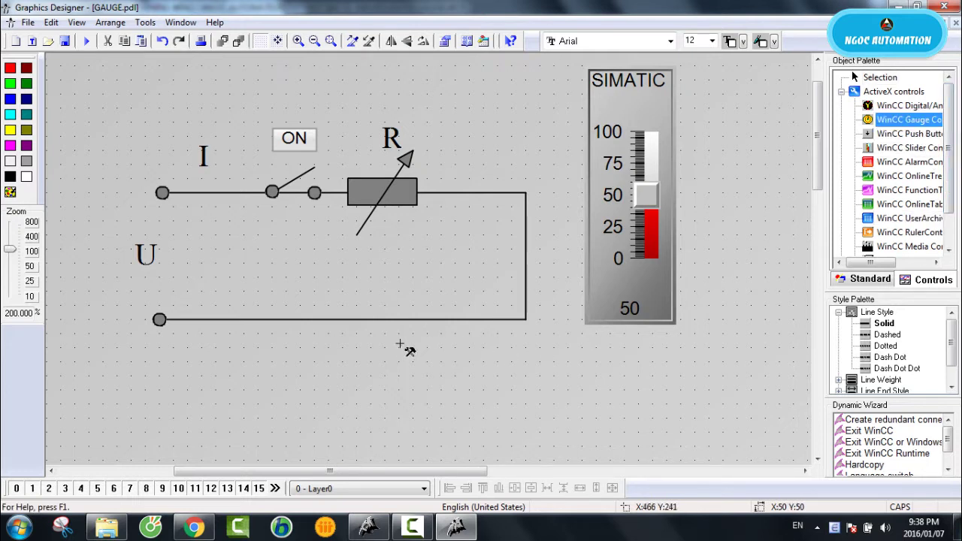
pyautogui.moveTo(218, 345); pyautogui.dragTo(311, 442)
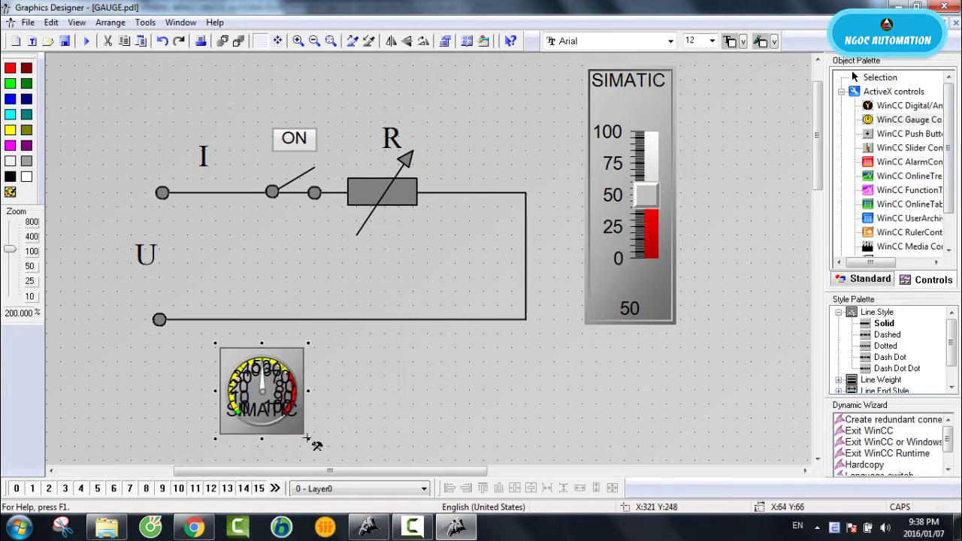
pyautogui.scroll(-1, 356, 366)
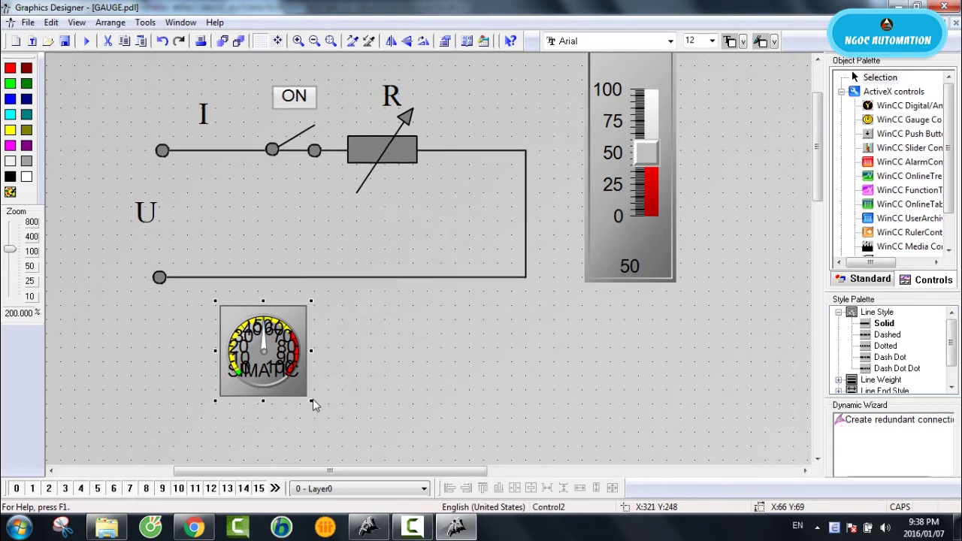
pyautogui.moveTo(313, 402); pyautogui.dragTo(377, 490)
pyautogui.scroll(-2, 383, 362)
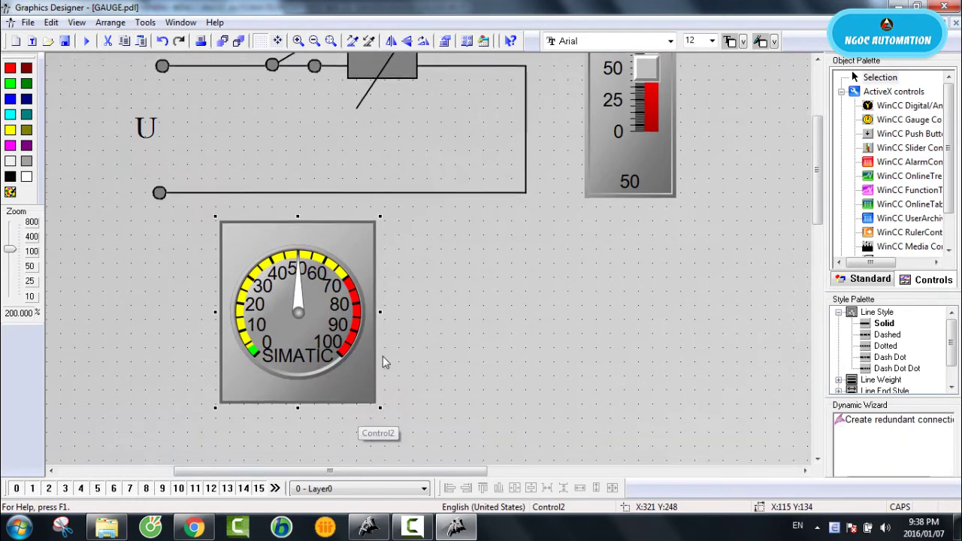
pyautogui.scroll(-1, 384, 362)
pyautogui.moveTo(316, 302); pyautogui.dragTo(285, 299)
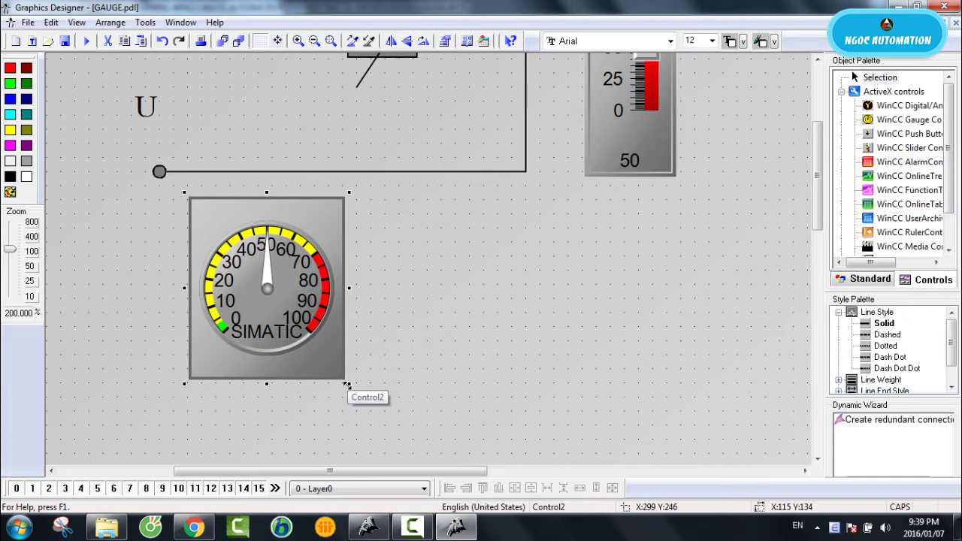
pyautogui.moveTo(346, 384); pyautogui.dragTo(394, 448)
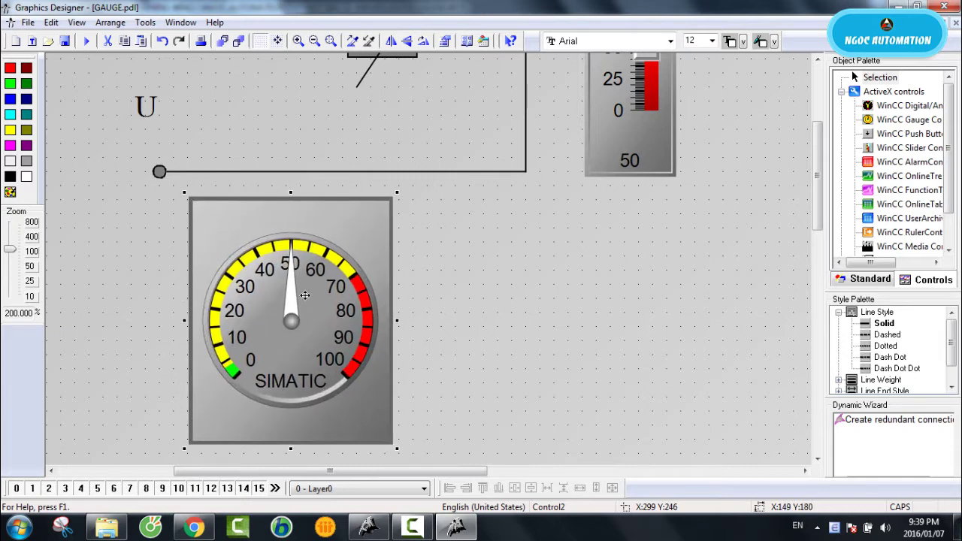
# - Open the gauge's control properties and apply a maximum value of 230
pyautogui.doubleClick(231, 220)
pyautogui.moveTo(204, 22); pyautogui.dragTo(699, 178)
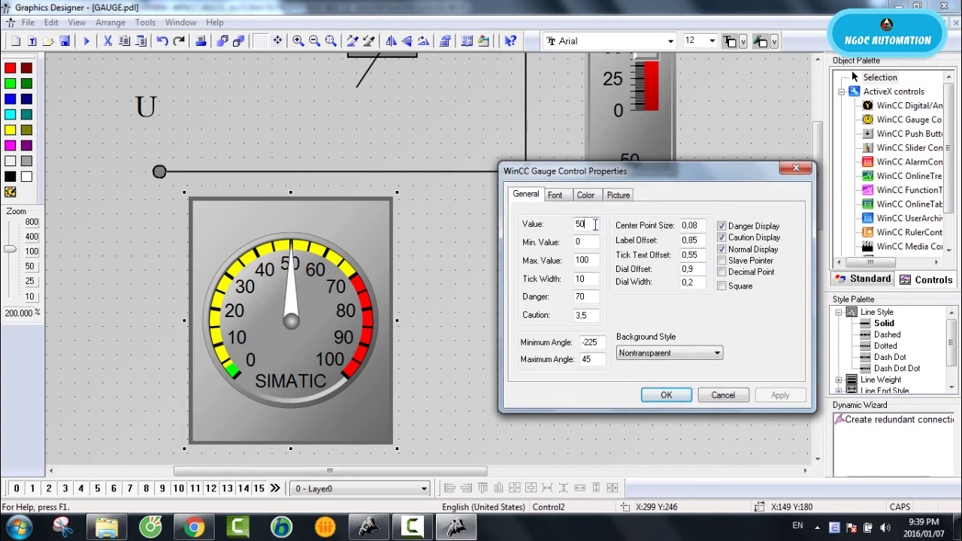
pyautogui.moveTo(595, 224); pyautogui.dragTo(526, 250)
pyautogui.moveTo(590, 227); pyautogui.dragTo(505, 241)
pyautogui.moveTo(586, 242); pyautogui.dragTo(575, 242)
pyautogui.click(586, 244)
pyautogui.moveTo(596, 260); pyautogui.dragTo(570, 260)
pyautogui.write('230')
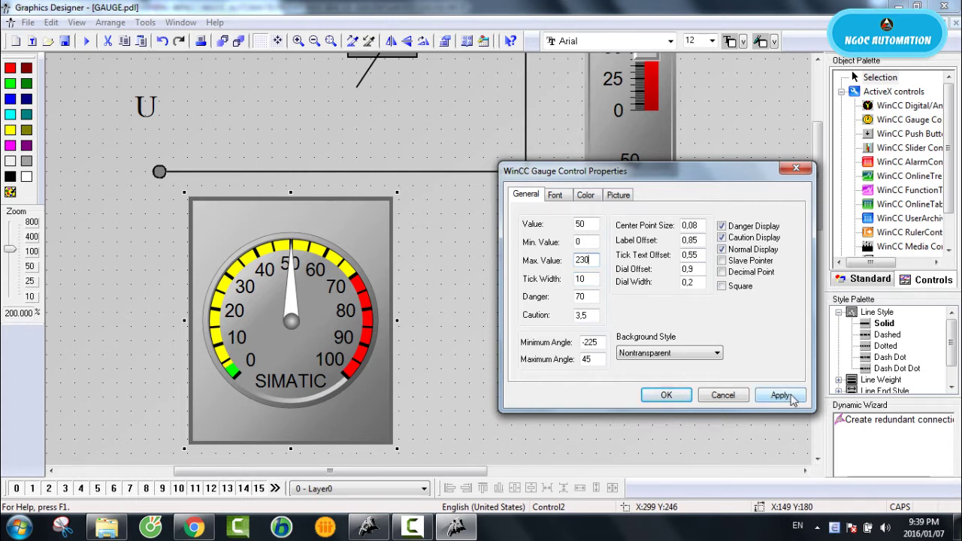
pyautogui.click(781, 395)
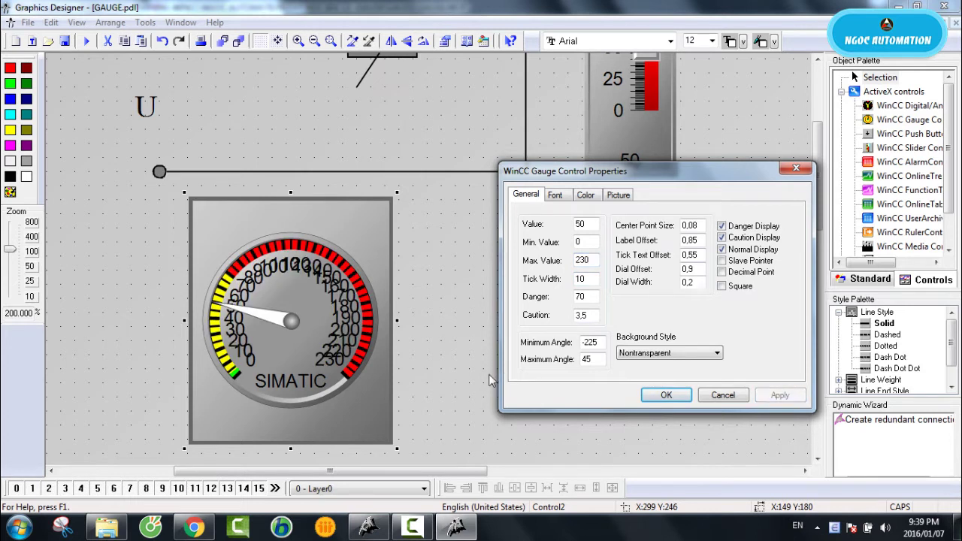
# - Set the gauge's tick width to 30 and its danger limit to 227
pyautogui.doubleClick(587, 279)
pyautogui.write('30')
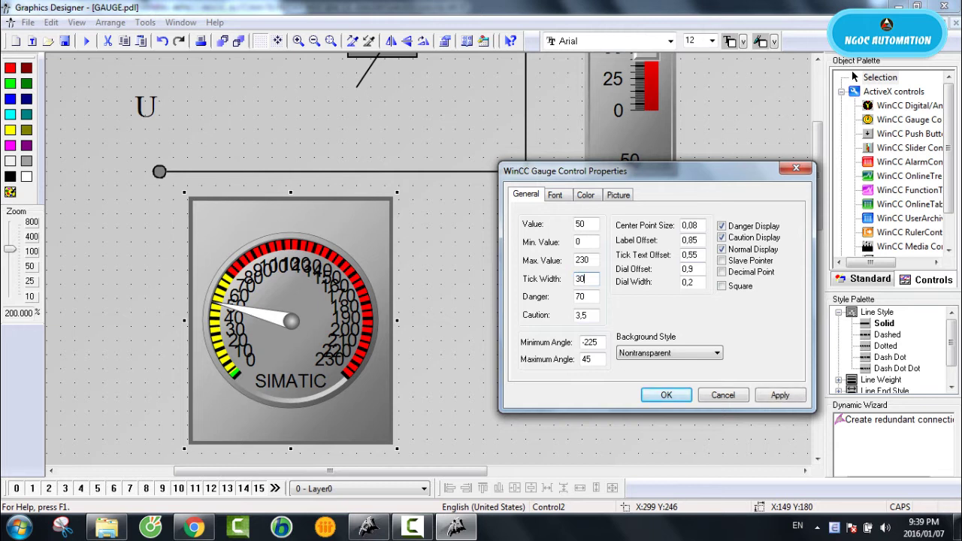
pyautogui.click(780, 396)
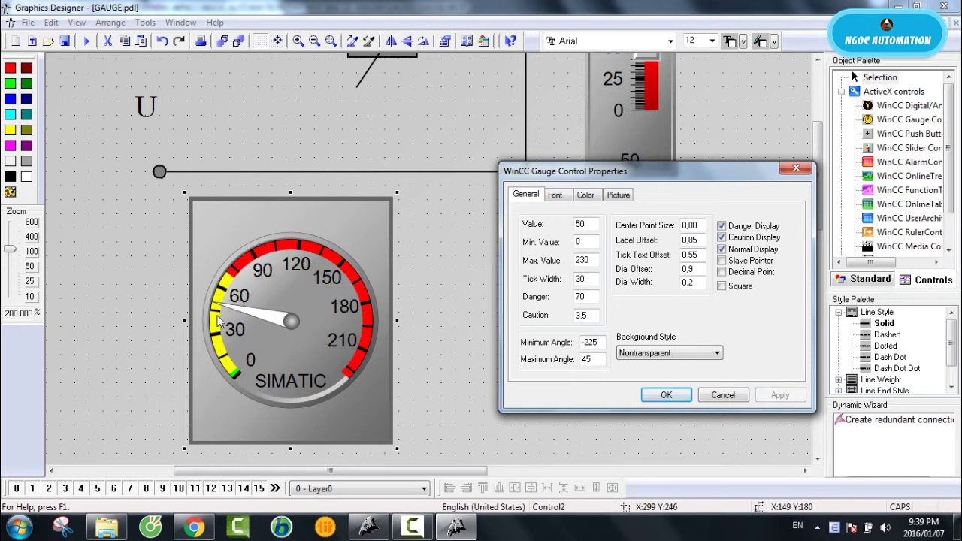
pyautogui.doubleClick(586, 298)
pyautogui.write('22')
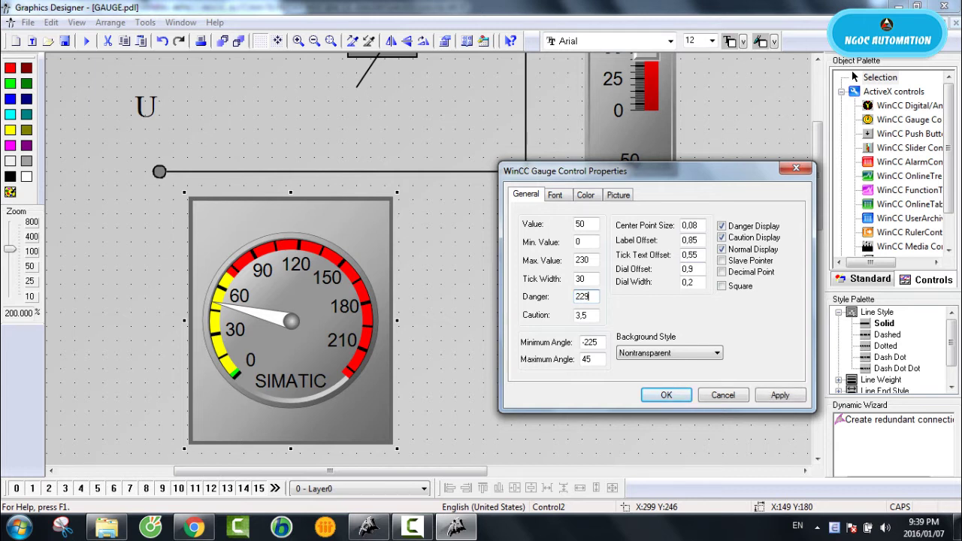
pyautogui.click(780, 396)
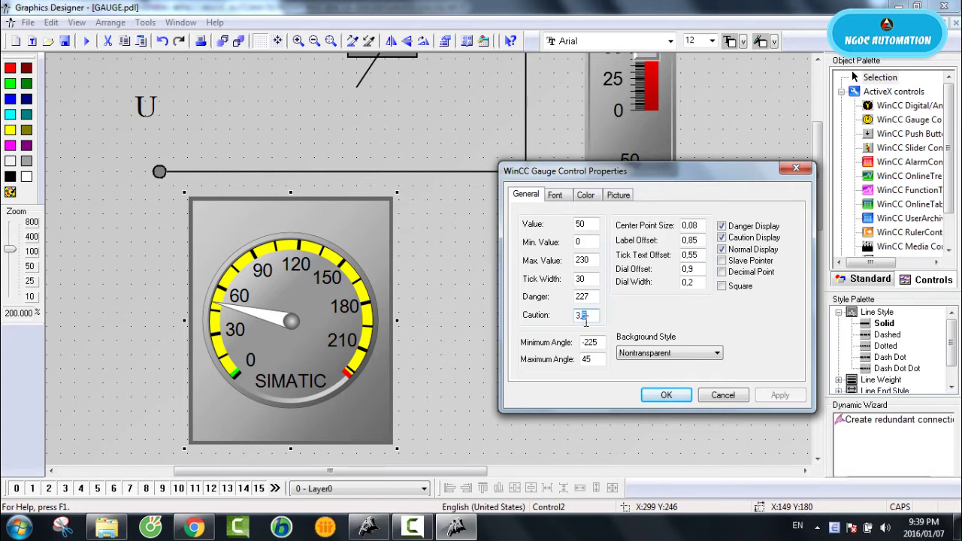
# - Examine the gauge's caution, zone display and offset settings, as well as its font, color and picture options
pyautogui.moveTo(589, 318); pyautogui.dragTo(566, 315)
pyautogui.click(722, 236)
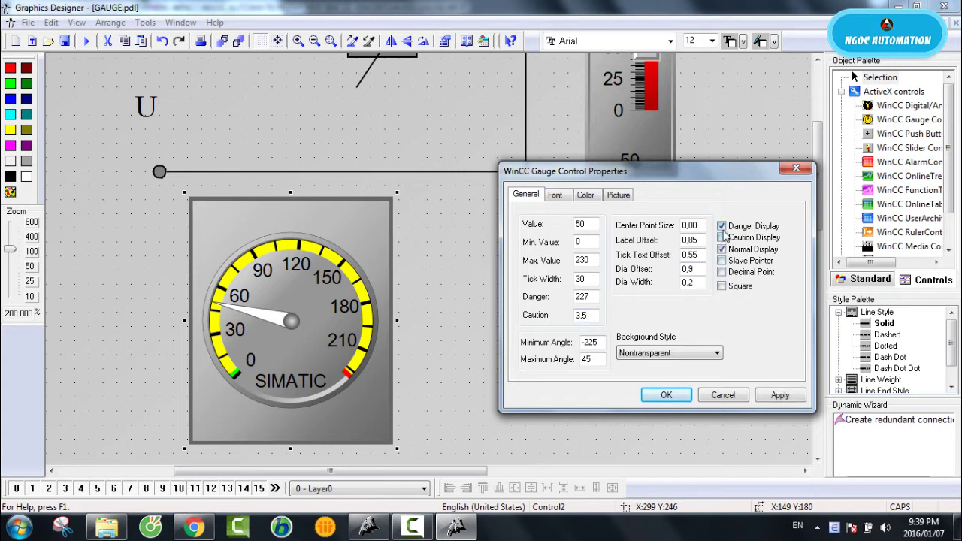
pyautogui.click(723, 227)
pyautogui.click(750, 237)
pyautogui.moveTo(698, 227); pyautogui.dragTo(680, 226)
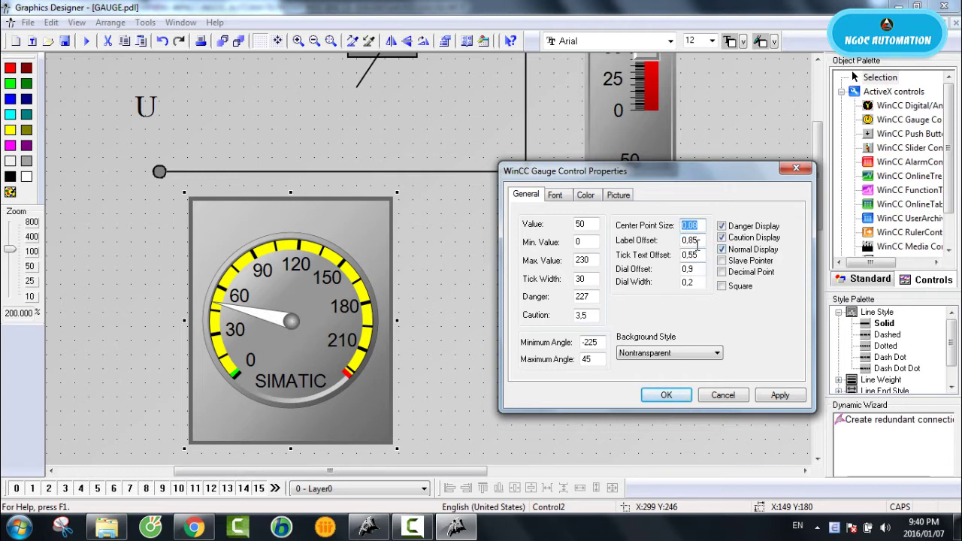
pyautogui.moveTo(698, 240); pyautogui.dragTo(661, 238)
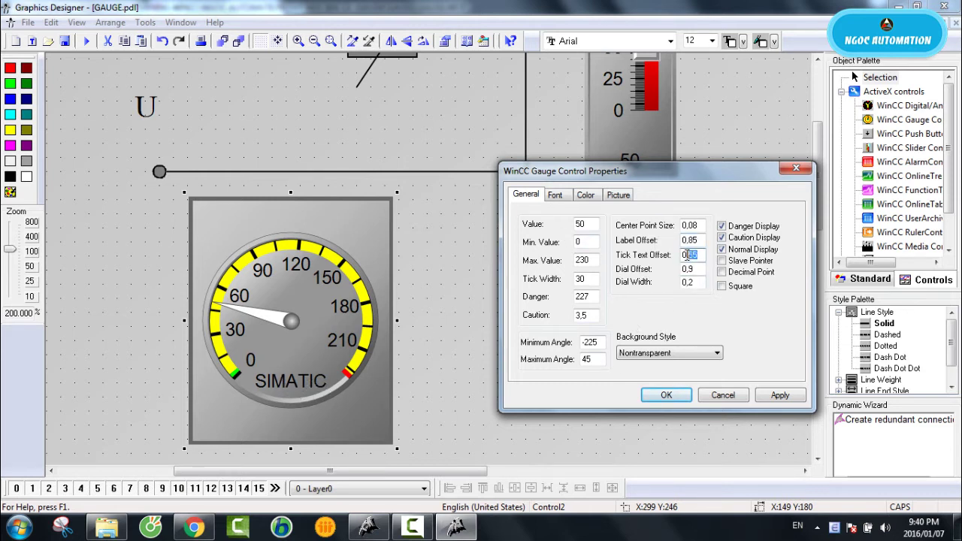
pyautogui.moveTo(696, 269); pyautogui.dragTo(681, 269)
pyautogui.click(554, 197)
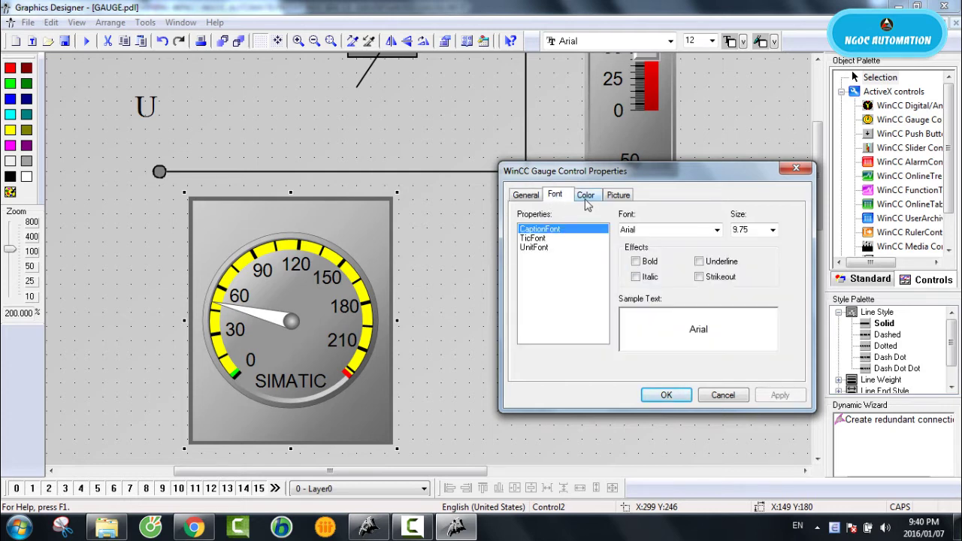
pyautogui.click(586, 197)
pyautogui.click(612, 197)
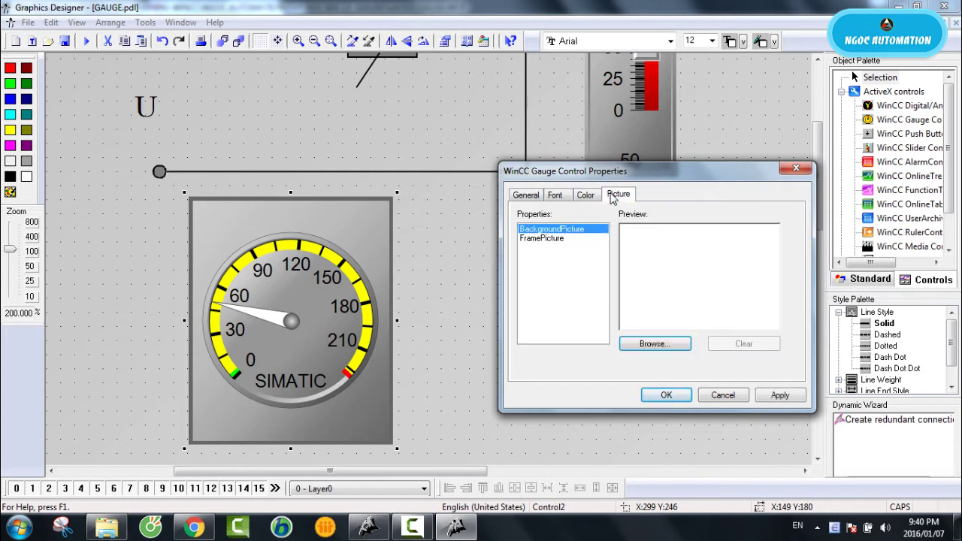
pyautogui.click(586, 196)
pyautogui.click(556, 198)
pyautogui.click(535, 198)
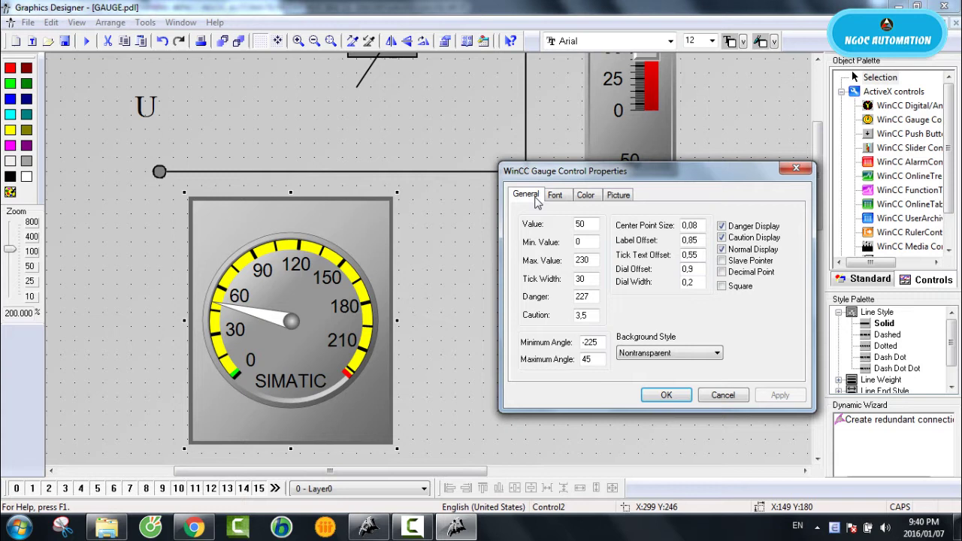
# - Try the Transparent Border and Transparent background styles on the gauge
pyautogui.click(658, 353)
pyautogui.click(651, 375)
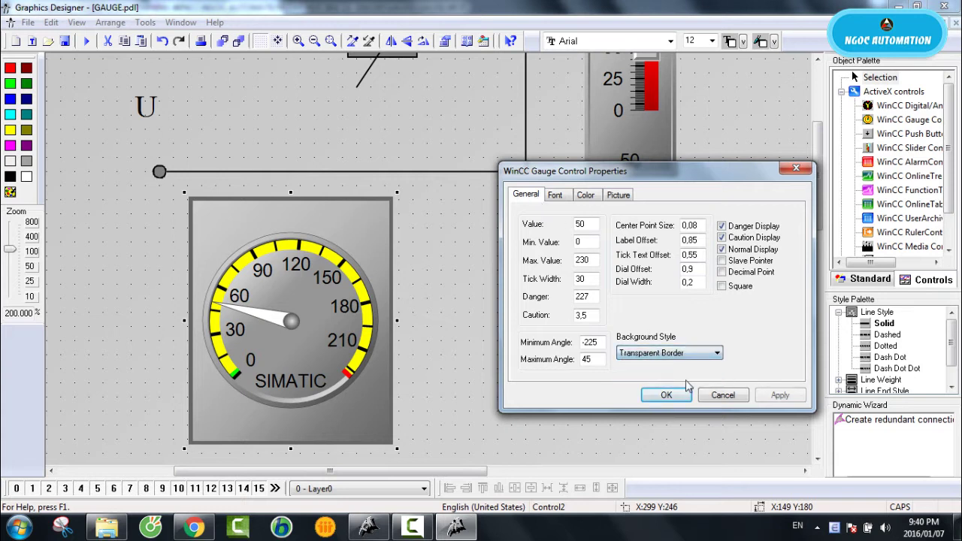
pyautogui.click(780, 395)
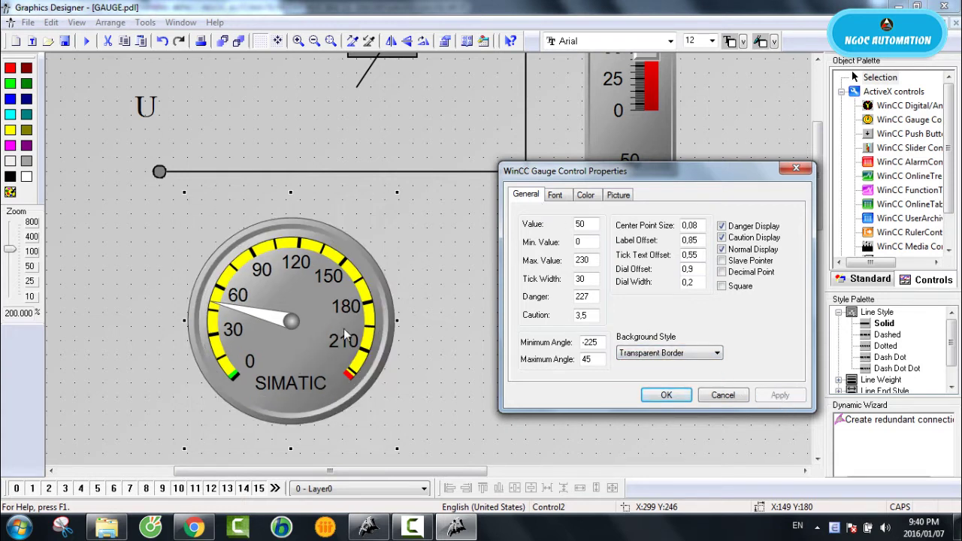
pyautogui.click(654, 354)
pyautogui.click(644, 384)
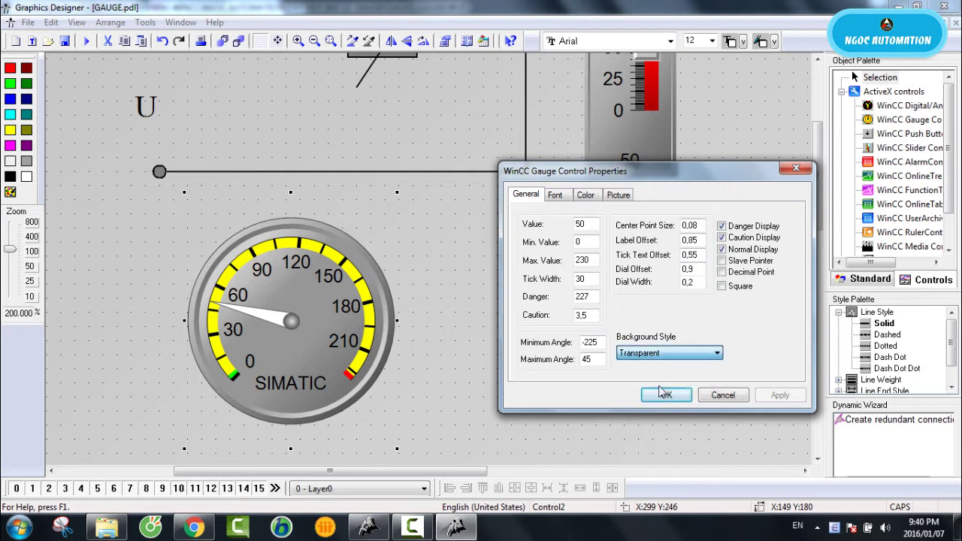
pyautogui.click(779, 396)
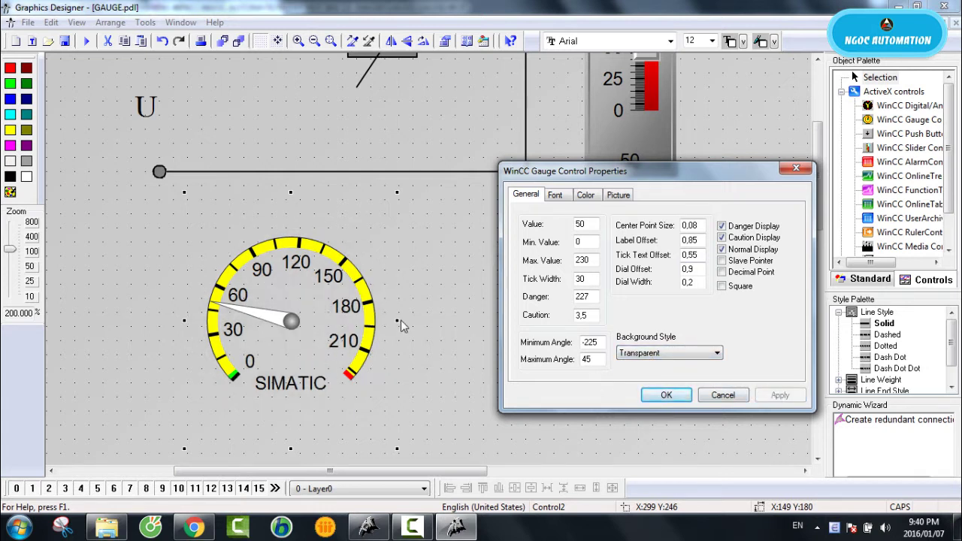
# - Set the gauge's background style to Transparent Border and accept the control properties
pyautogui.click(677, 354)
pyautogui.click(652, 376)
pyautogui.click(769, 396)
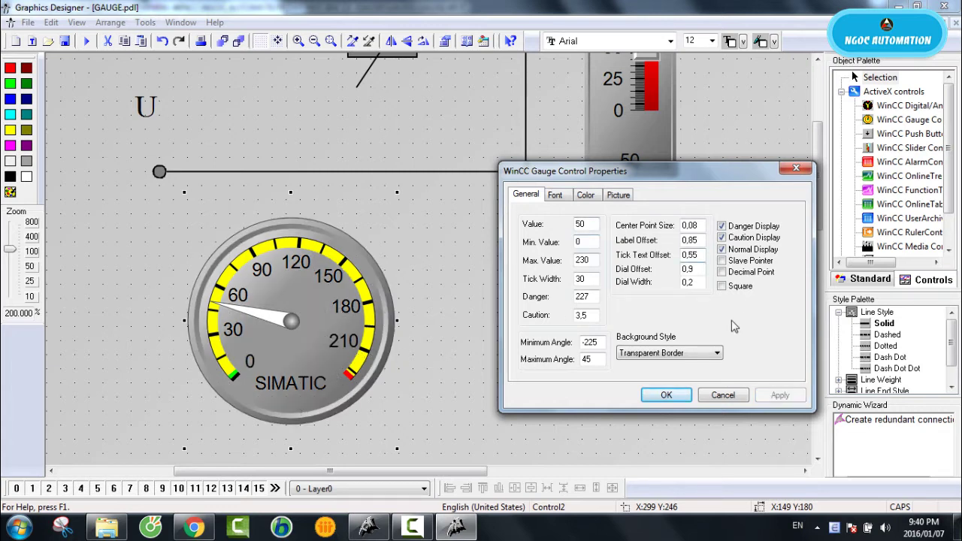
pyautogui.click(666, 395)
# - Change the gauge's caption from SIMATIC to U in its control properties
pyautogui.rightClick(323, 304)
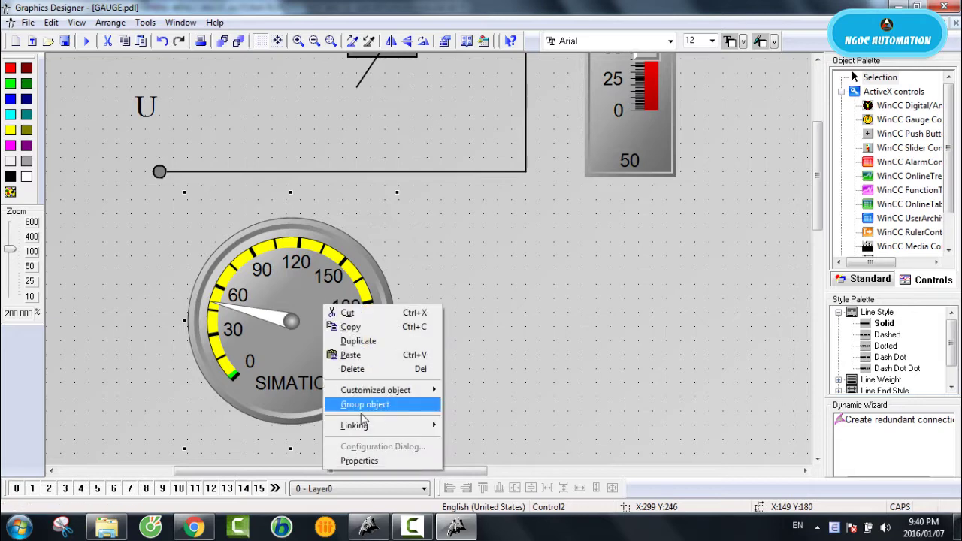
pyautogui.click(356, 462)
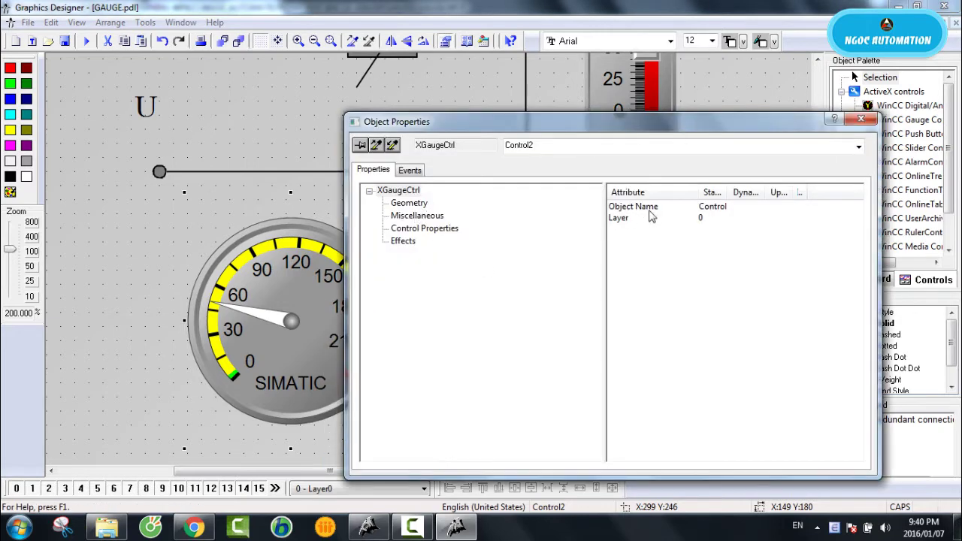
pyautogui.click(410, 204)
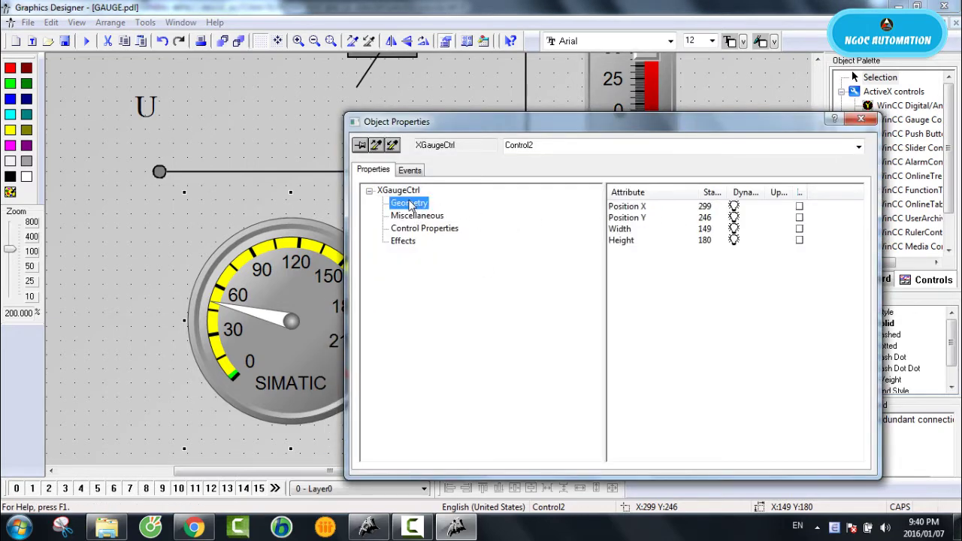
pyautogui.click(416, 216)
pyautogui.click(418, 228)
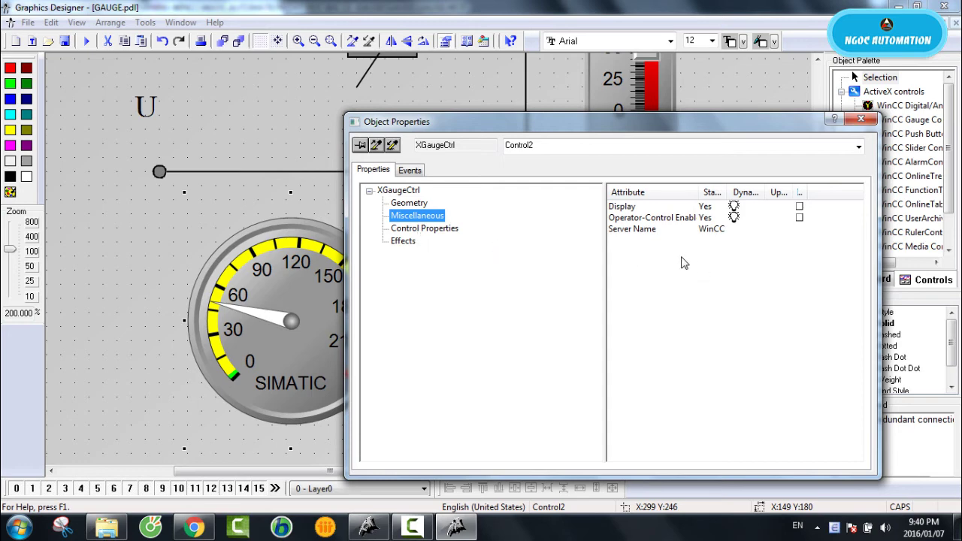
pyautogui.doubleClick(720, 309)
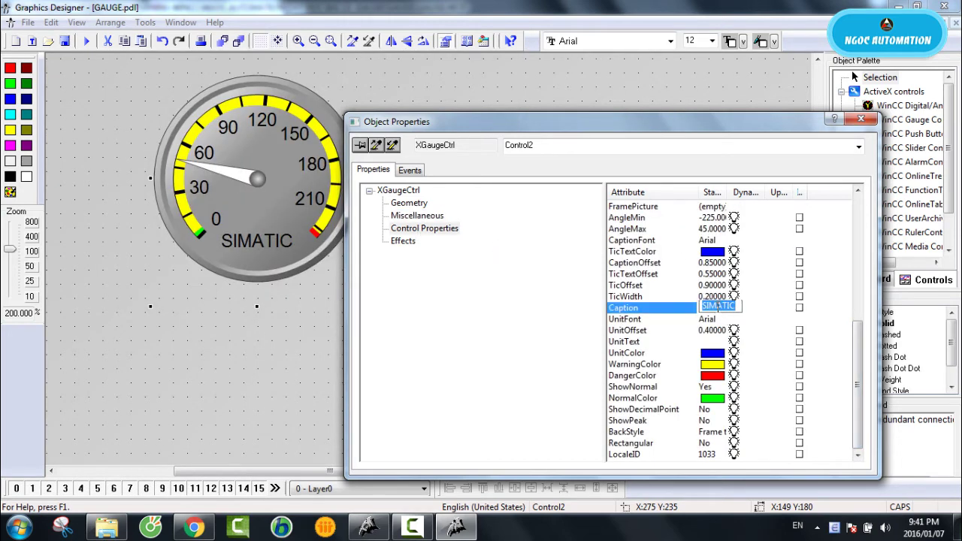
pyautogui.write('U')
pyautogui.press('Return')
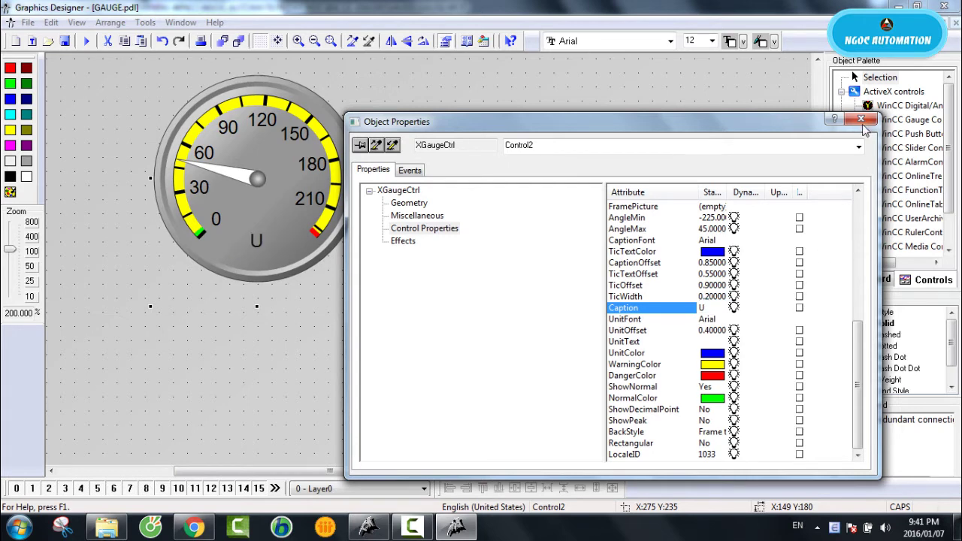
pyautogui.click(861, 120)
# - Duplicate the U gauge and place the copy beside it, level with the original, at about X 465, Y 235
pyautogui.scroll(1, 269, 215)
pyautogui.rightClick(287, 147)
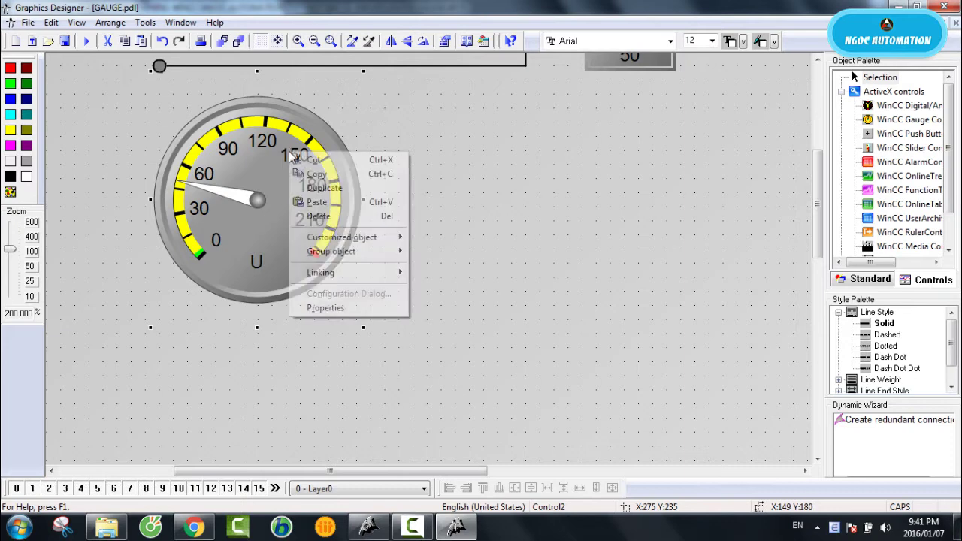
pyautogui.click(322, 187)
pyautogui.moveTo(319, 184); pyautogui.dragTo(524, 156)
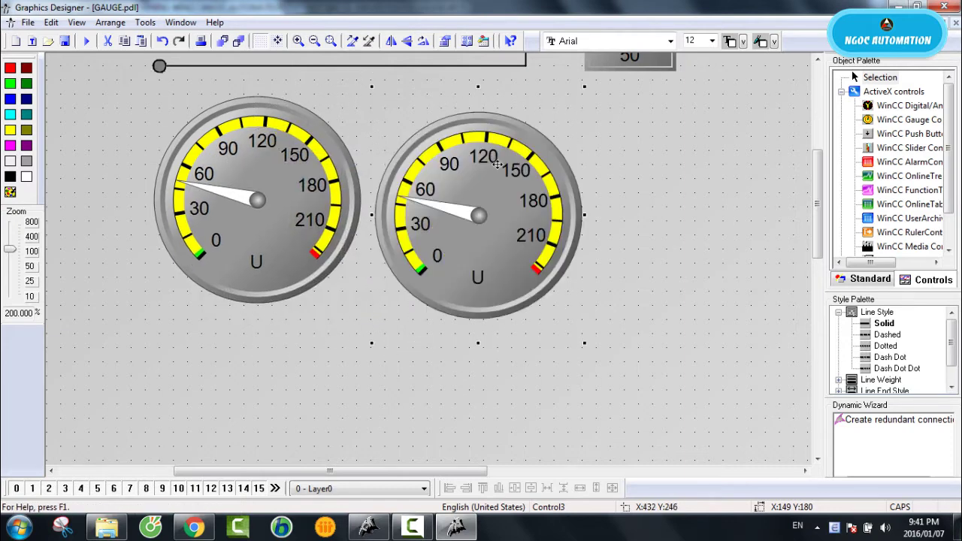
pyautogui.scroll(3, 526, 170)
pyautogui.moveTo(529, 233); pyautogui.dragTo(569, 242)
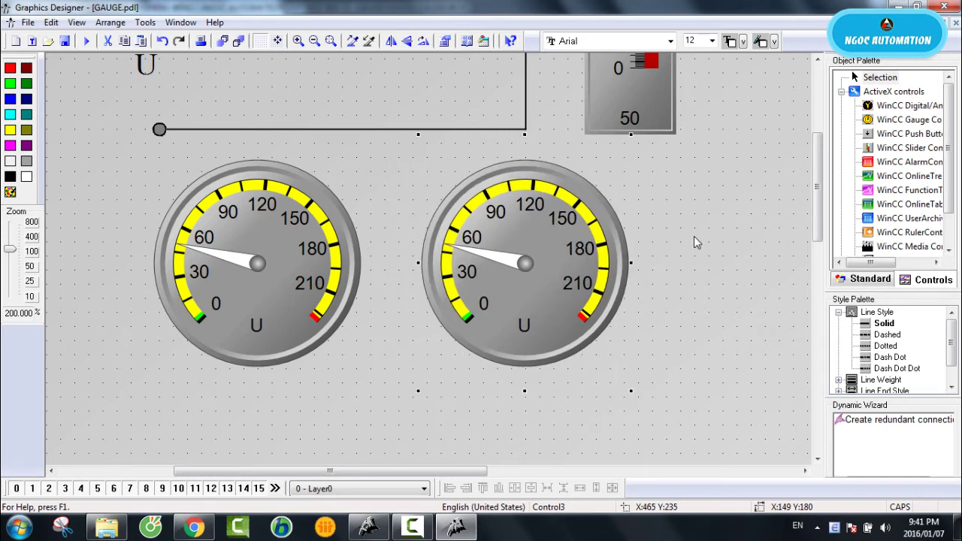
# - Set the duplicated gauge's maximum value to 5 and apply it
pyautogui.rightClick(548, 249)
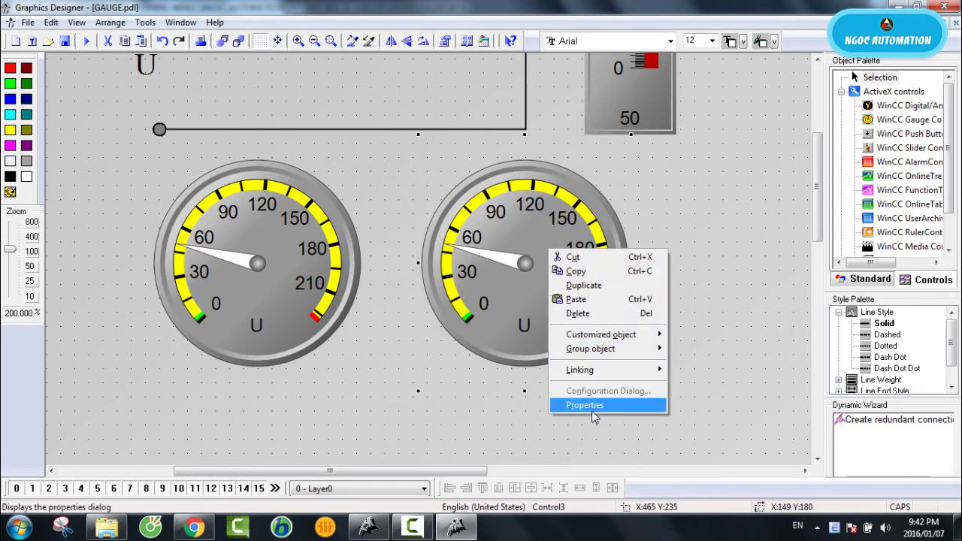
pyautogui.click(594, 406)
pyautogui.moveTo(211, 28); pyautogui.dragTo(829, 103)
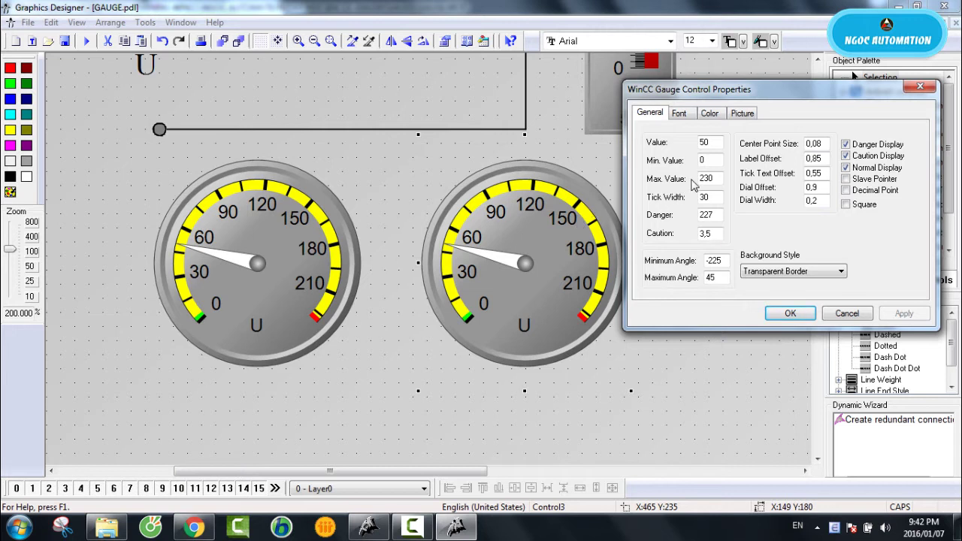
pyautogui.moveTo(712, 177); pyautogui.dragTo(692, 178)
pyautogui.write('4')
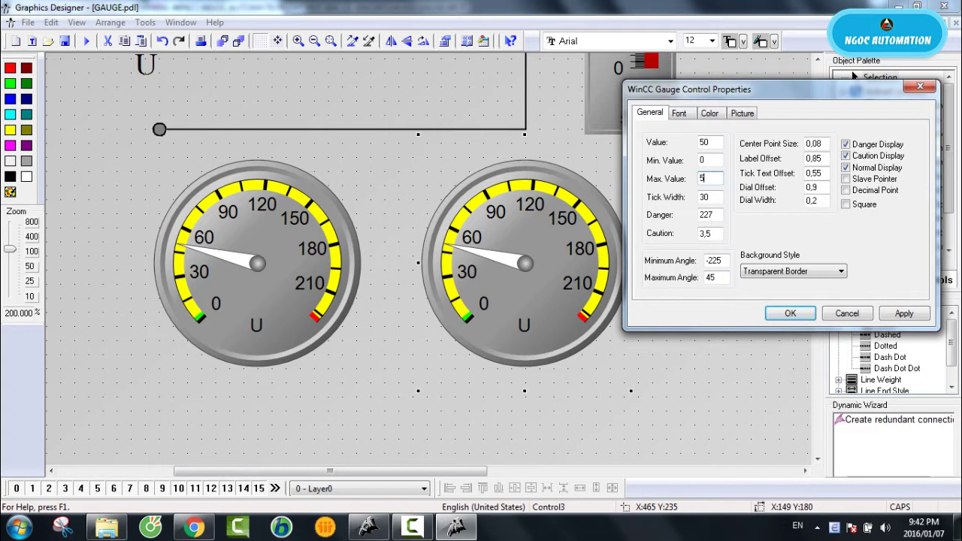
pyautogui.click(904, 314)
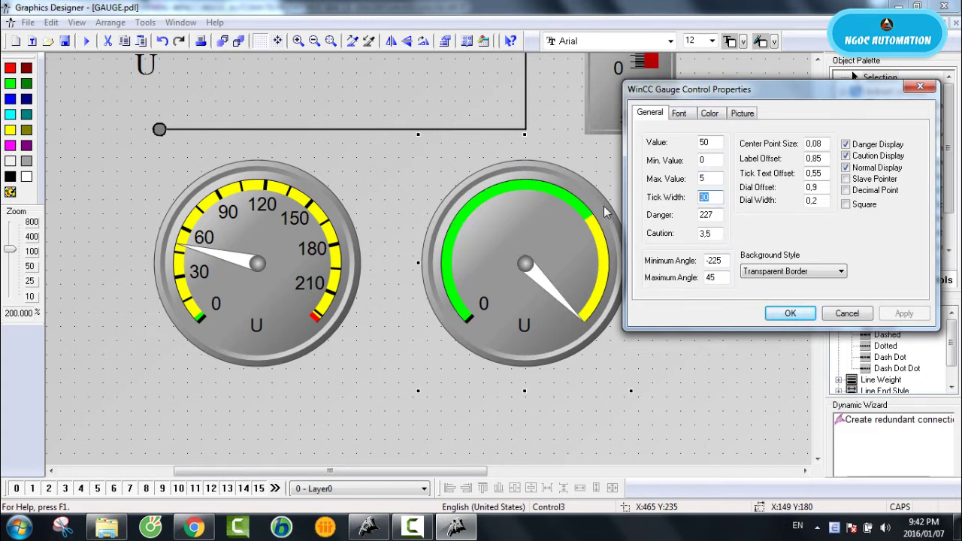
# - Try to set the duplicated gauge's tick width to 0.5
pyautogui.write('0,5')
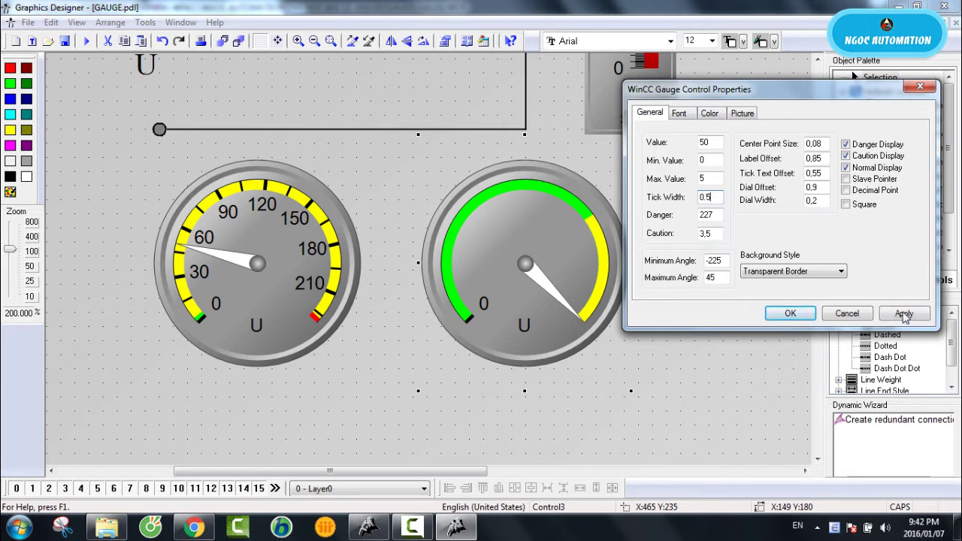
pyautogui.click(904, 313)
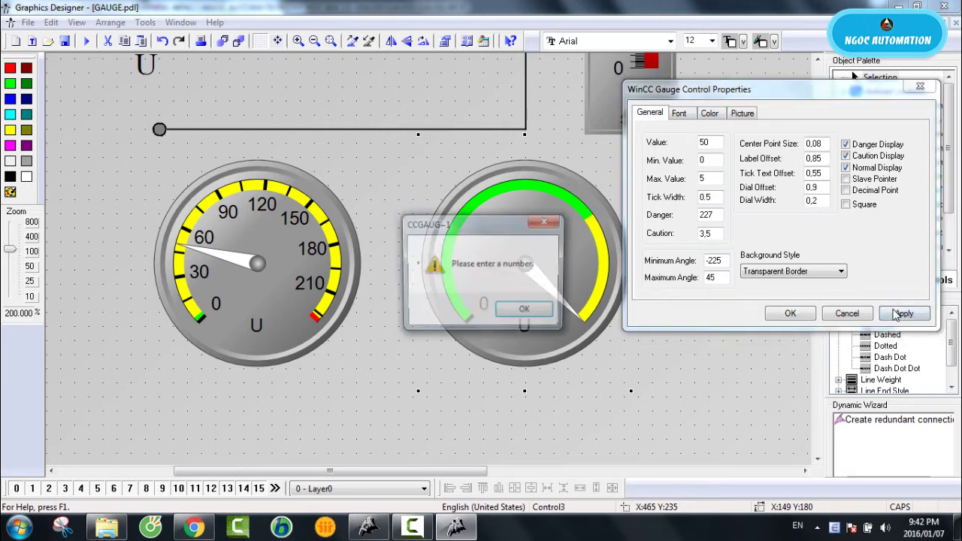
pyautogui.click(538, 305)
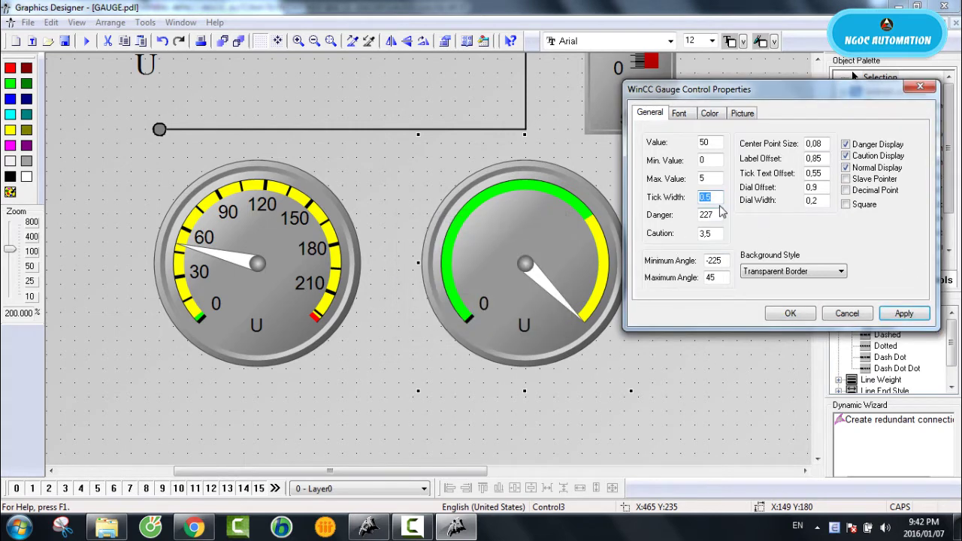
# - Set the duplicated gauge's tick width to 1 and its danger limit to 4, and accept the control properties
pyautogui.click(904, 314)
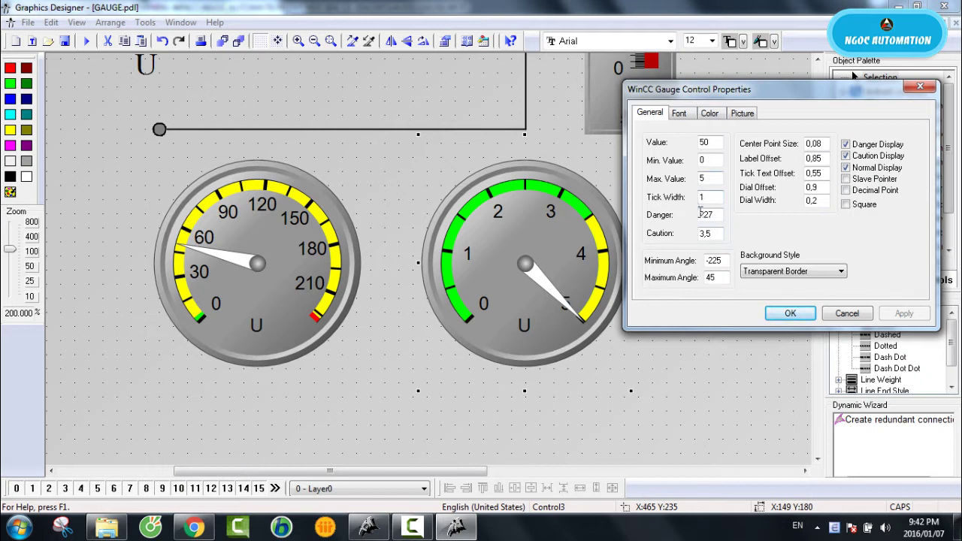
pyautogui.moveTo(716, 216); pyautogui.dragTo(640, 217)
pyautogui.write('4')
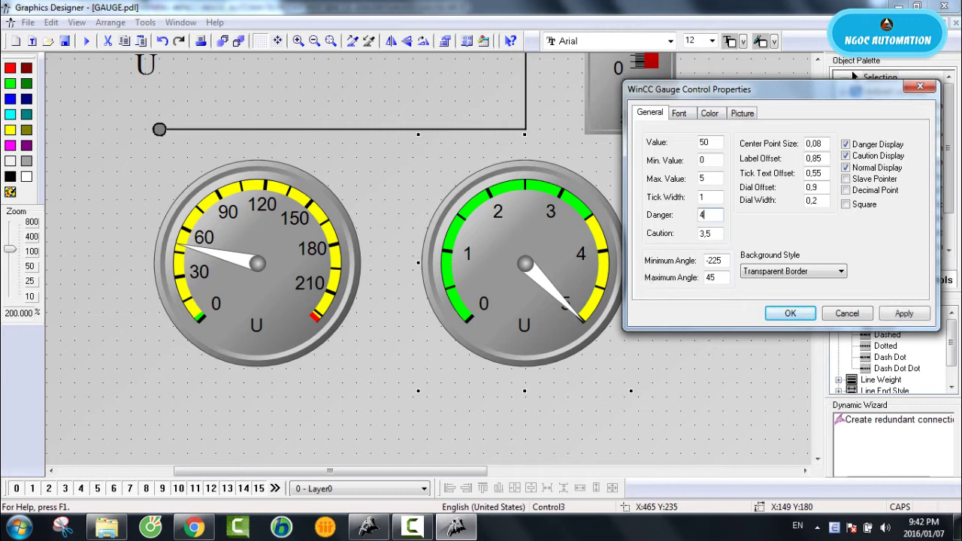
pyautogui.click(904, 314)
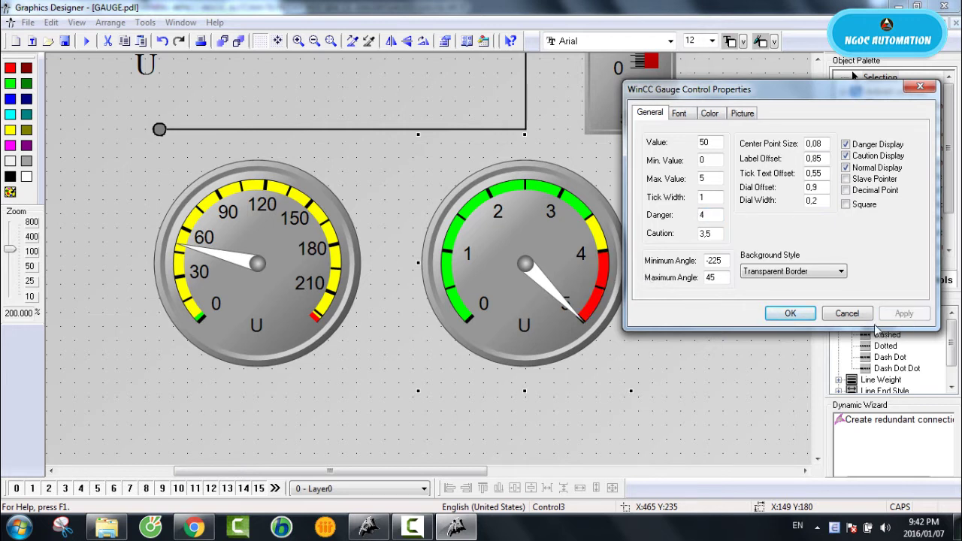
pyautogui.click(778, 316)
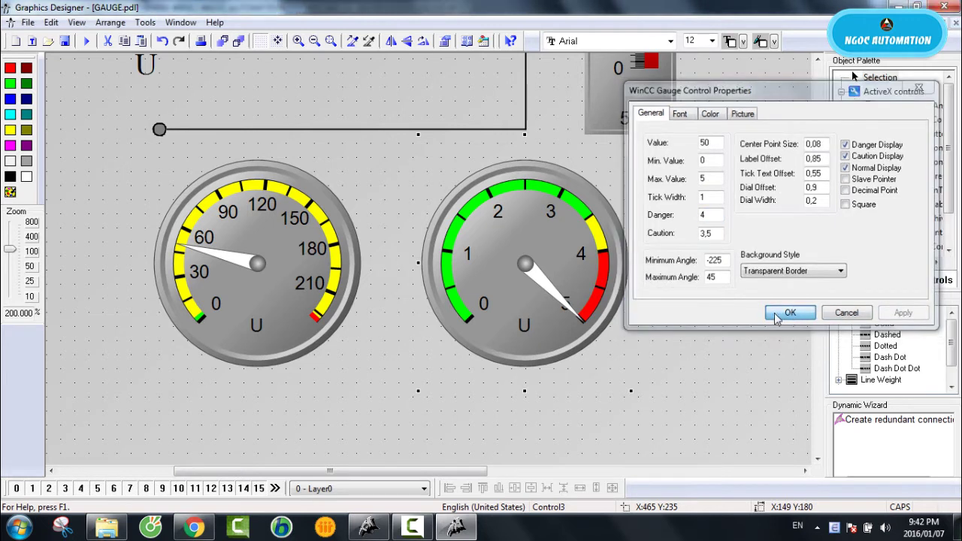
# - Set the caption of the 0 to 5 gauge to I in its control properties
pyautogui.rightClick(542, 284)
pyautogui.click(596, 439)
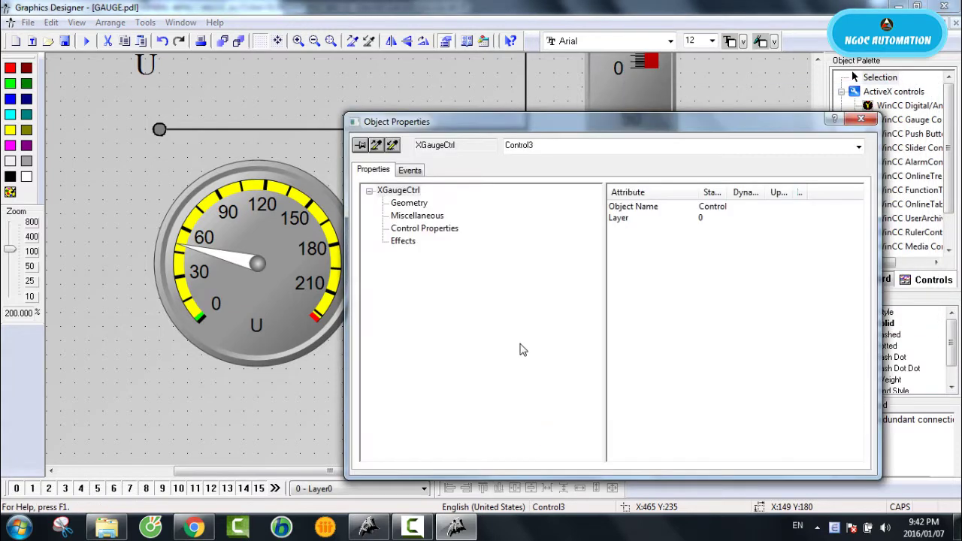
pyautogui.click(410, 204)
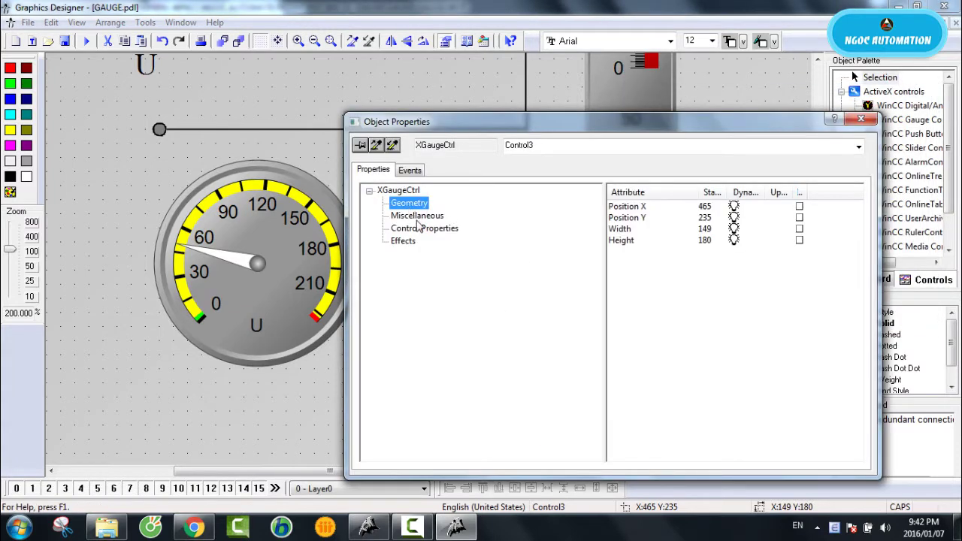
pyautogui.click(417, 218)
pyautogui.click(420, 230)
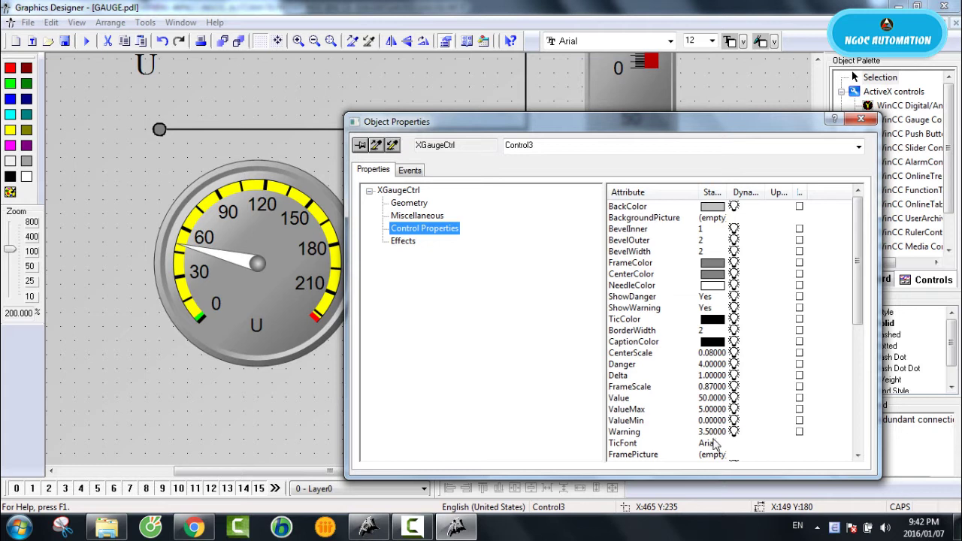
pyautogui.moveTo(859, 280); pyautogui.dragTo(859, 401)
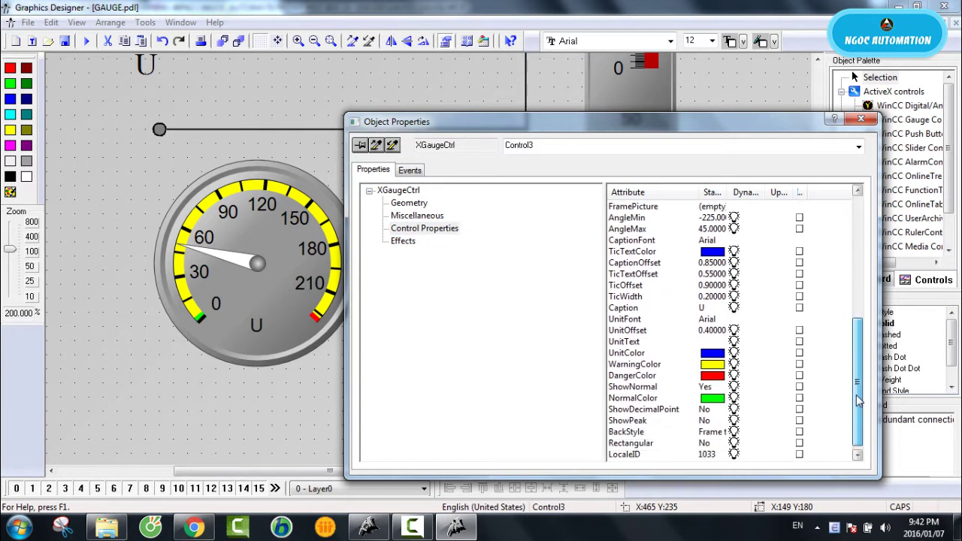
pyautogui.doubleClick(705, 308)
pyautogui.write('I')
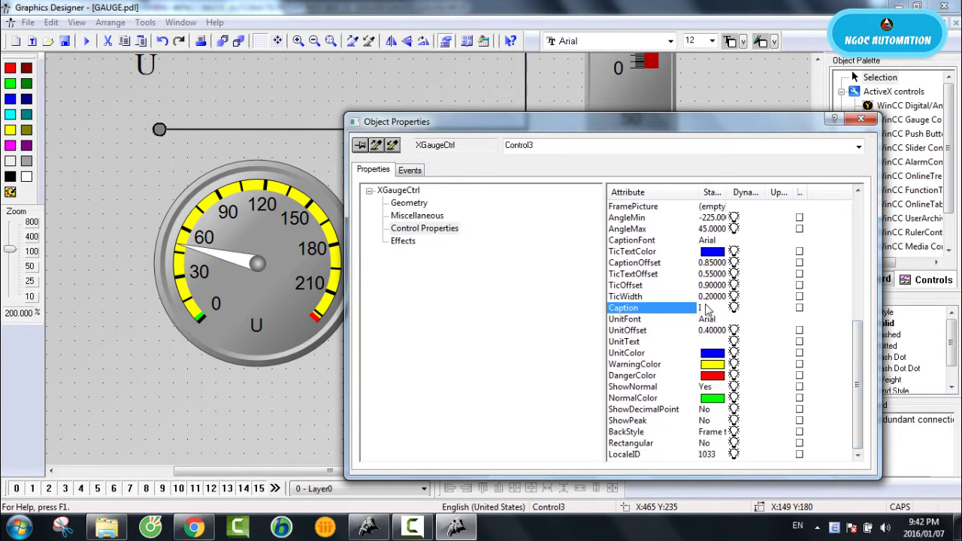
pyautogui.click(862, 121)
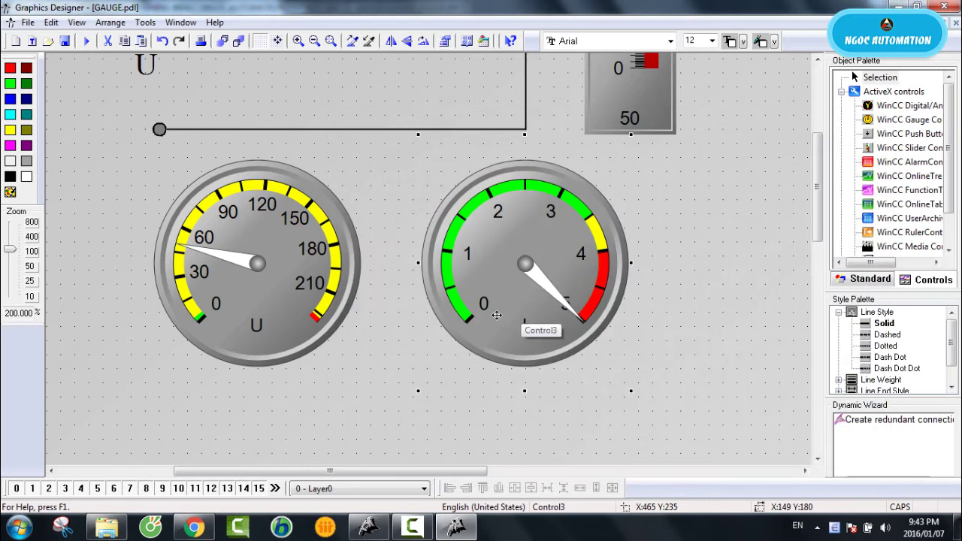
# - Link the Value attribute of the U gauge to the DIENAP tag
pyautogui.rightClick(293, 256)
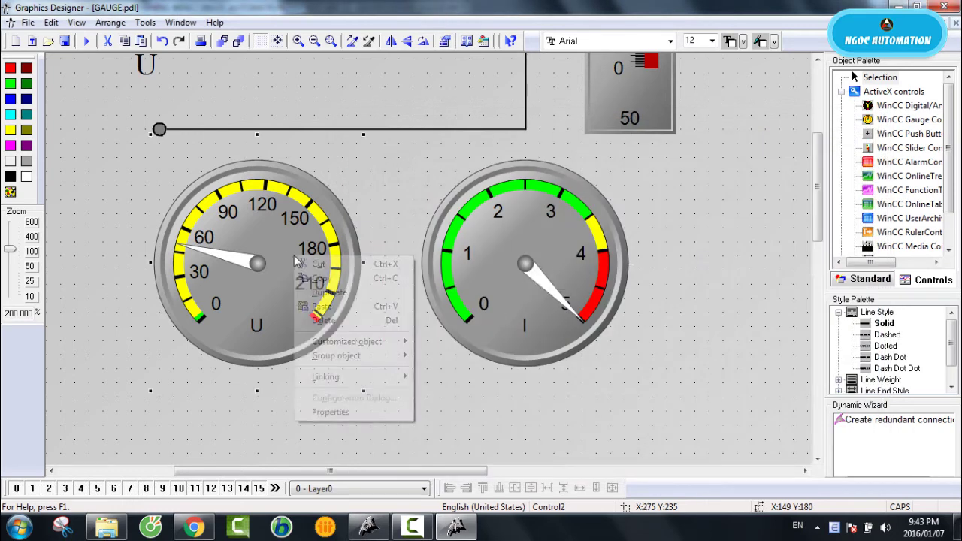
pyautogui.click(335, 410)
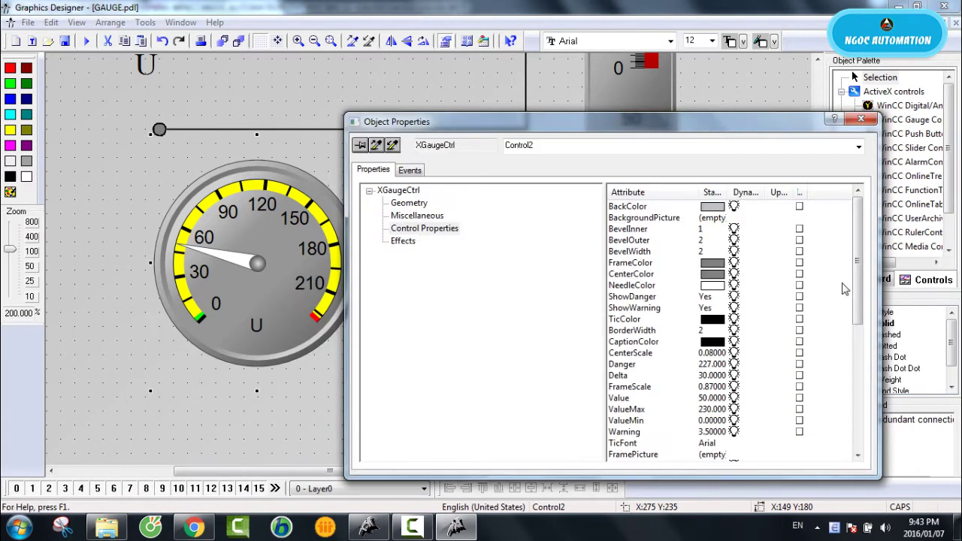
pyautogui.moveTo(859, 260); pyautogui.dragTo(861, 342)
pyautogui.click(623, 229)
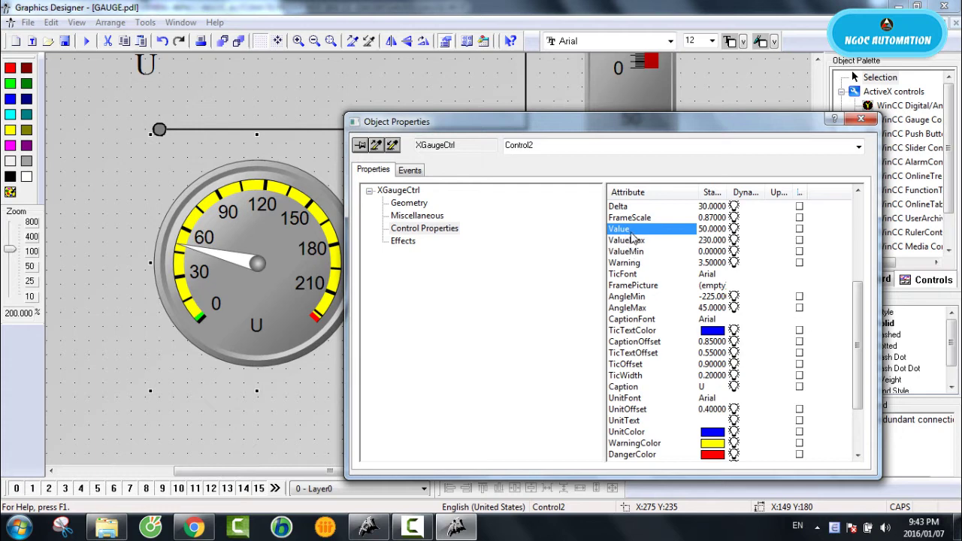
pyautogui.rightClick(735, 231)
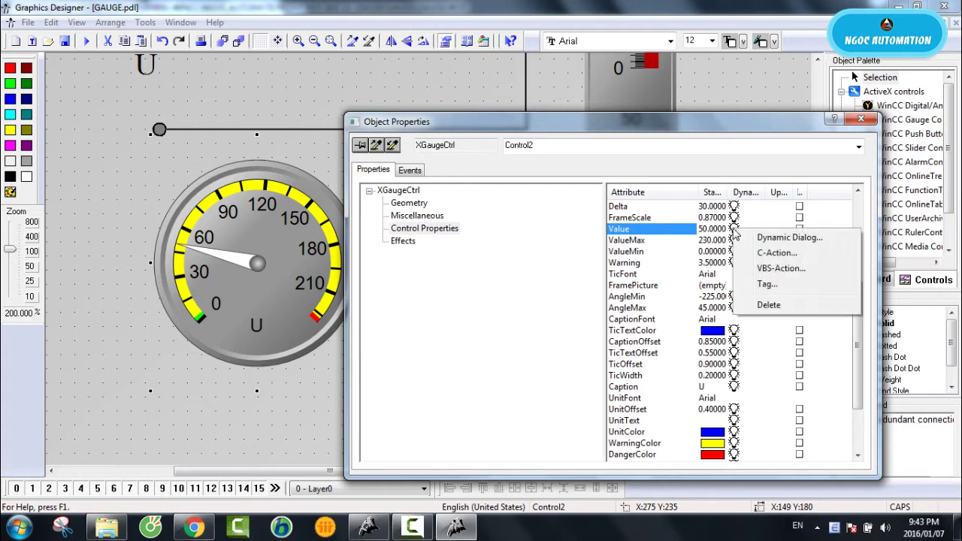
pyautogui.click(786, 293)
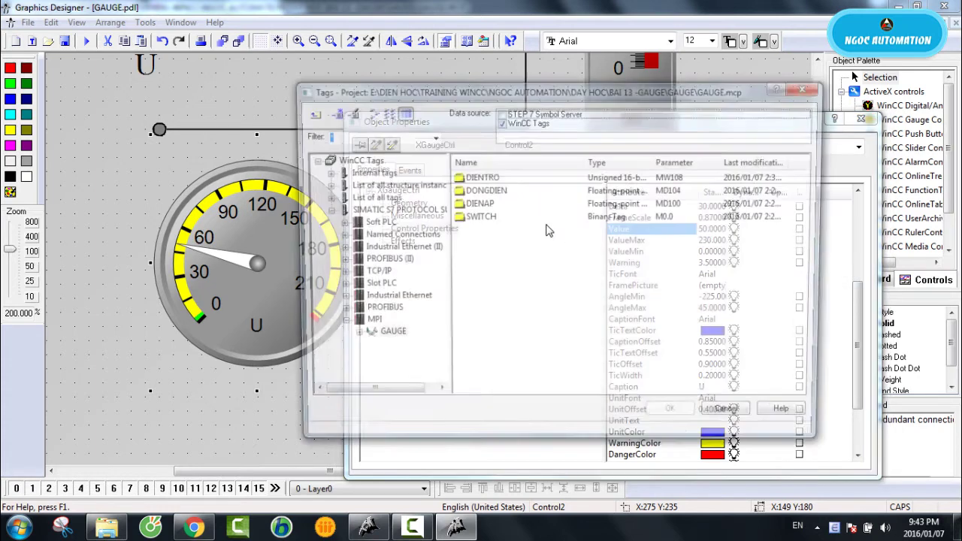
pyautogui.doubleClick(485, 204)
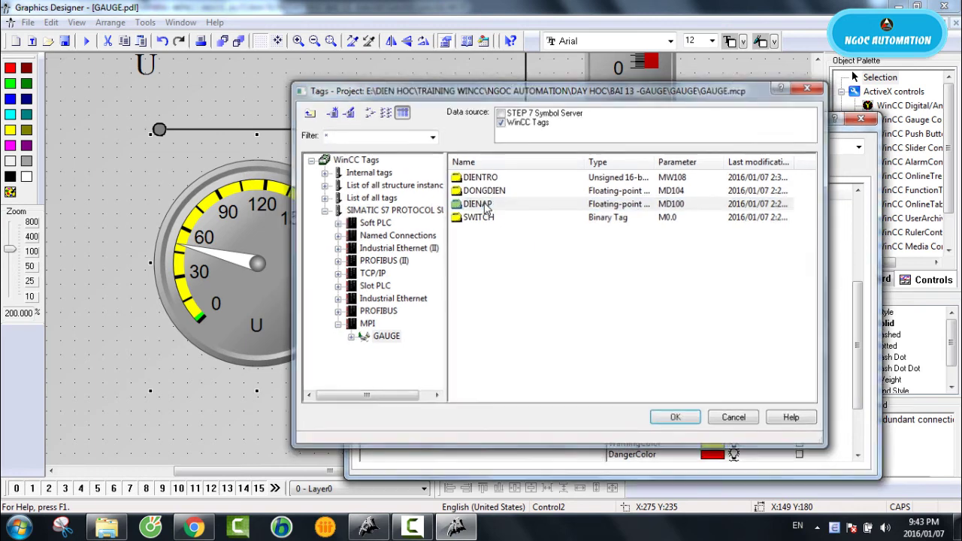
# - Set the update cycle of the U gauge's Value tag link to 250 ms and close its properties
pyautogui.click(779, 237)
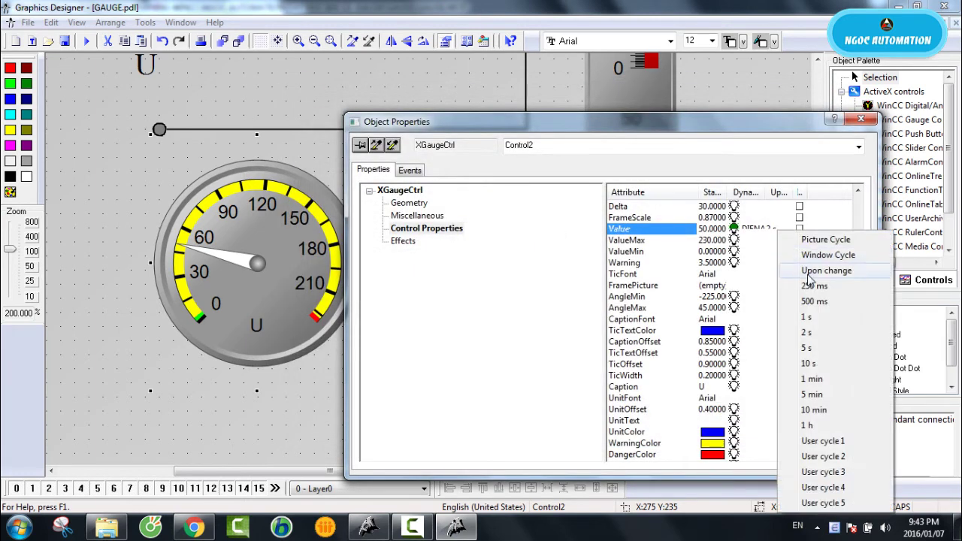
pyautogui.click(804, 282)
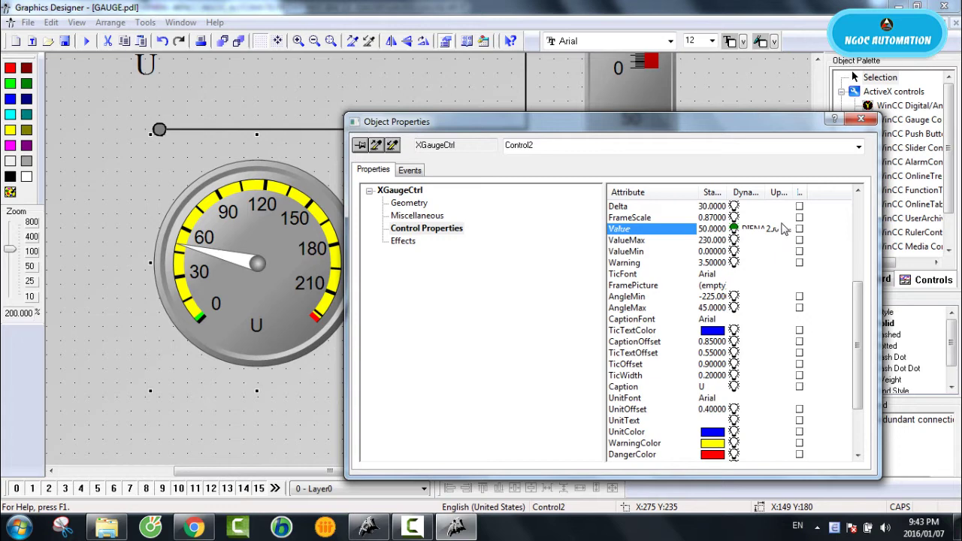
pyautogui.click(861, 118)
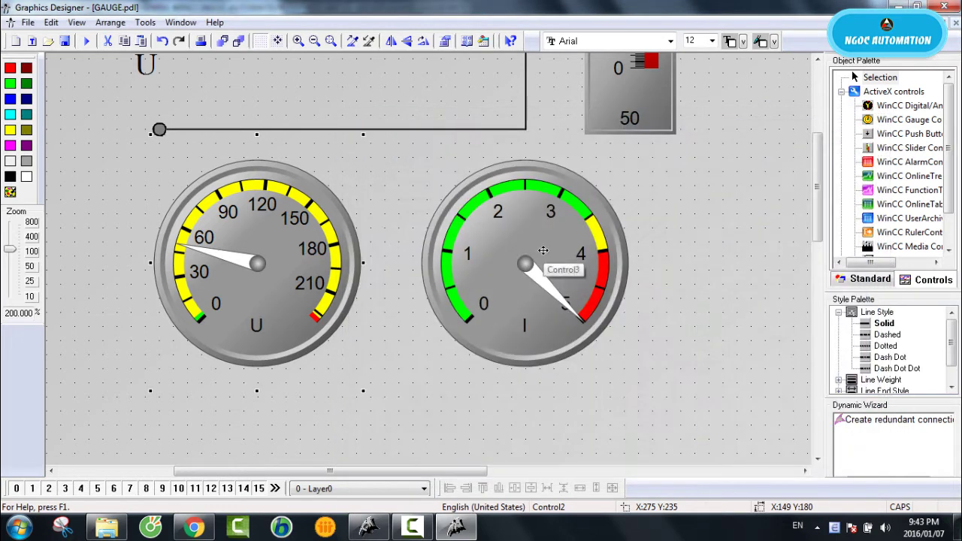
# - Link the Value attribute of the I gauge to the DONGDIEN tag
pyautogui.rightClick(543, 250)
pyautogui.click(623, 408)
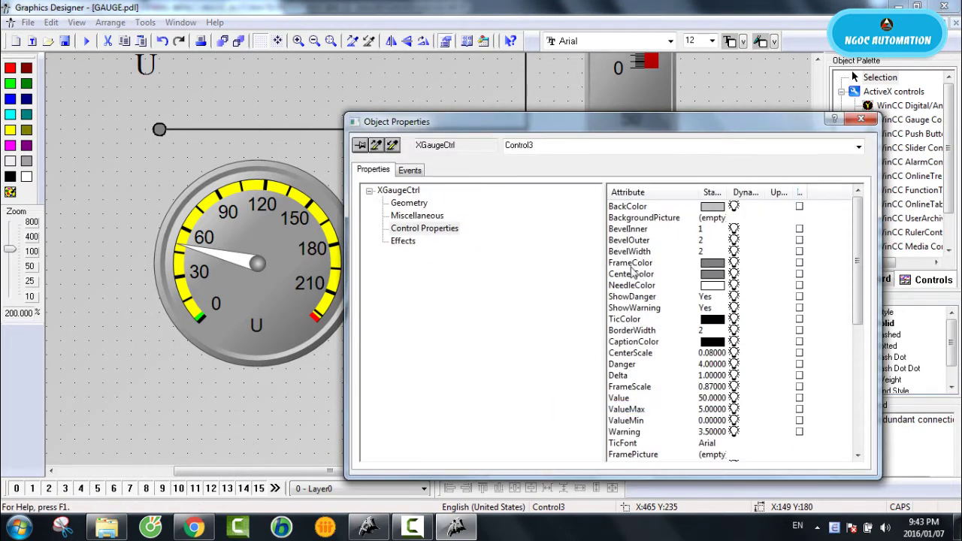
pyautogui.click(626, 375)
pyautogui.click(623, 399)
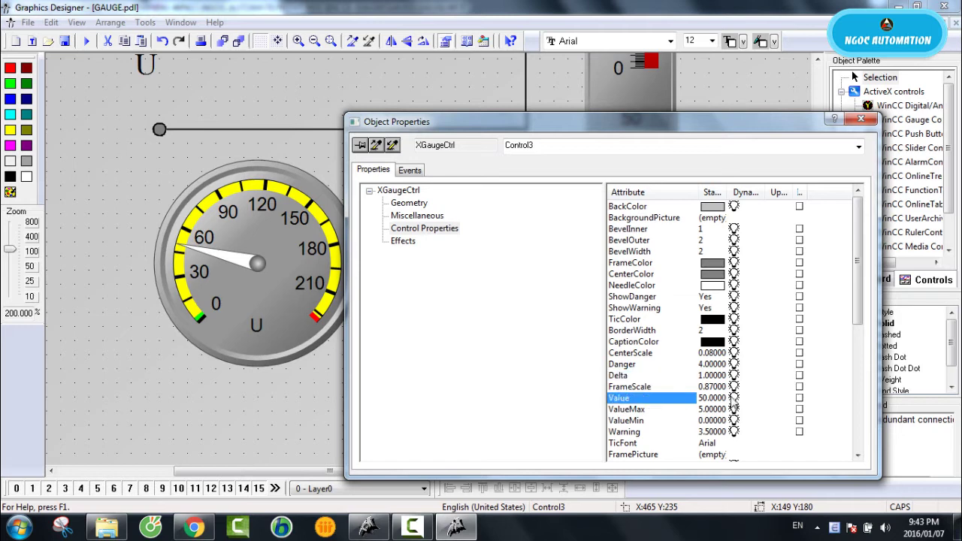
pyautogui.rightClick(735, 406)
pyautogui.click(772, 448)
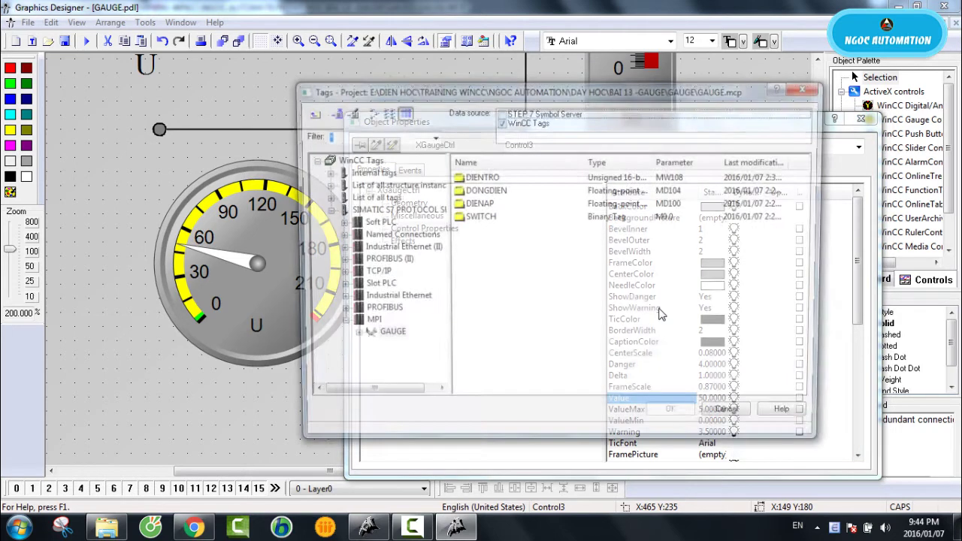
pyautogui.doubleClick(483, 190)
# - Set the update cycle of the I gauge's Value tag link to 250 ms and save the picture
pyautogui.rightClick(781, 401)
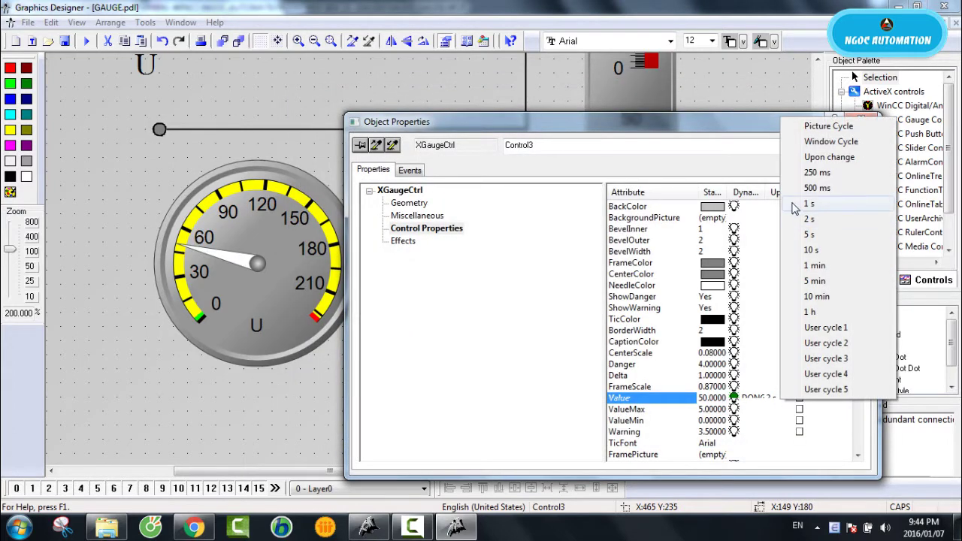
pyautogui.click(819, 176)
pyautogui.click(860, 121)
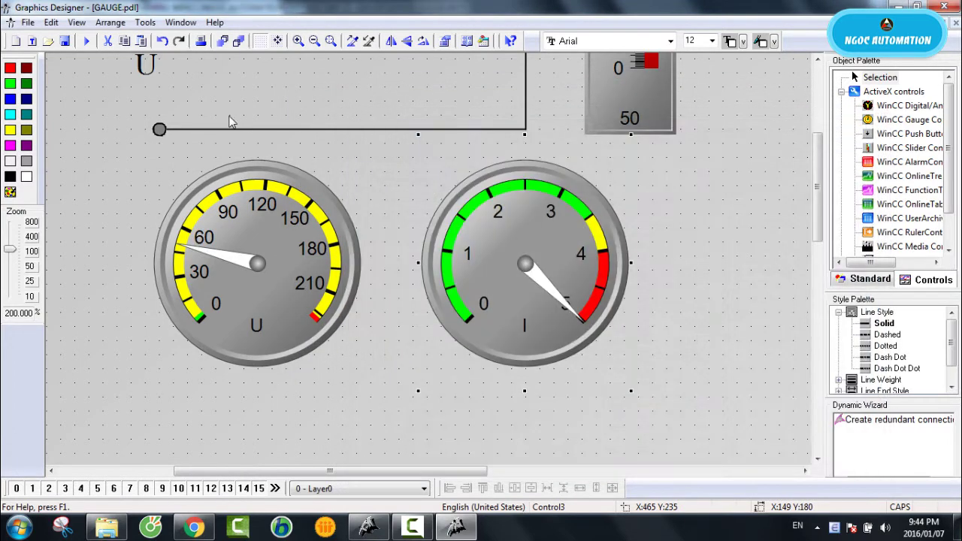
pyautogui.click(65, 40)
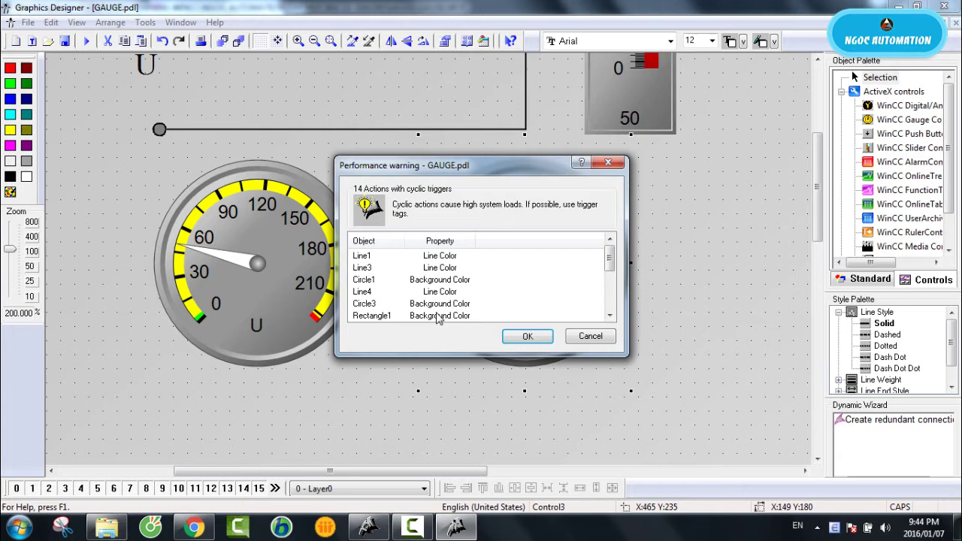
pyautogui.click(519, 337)
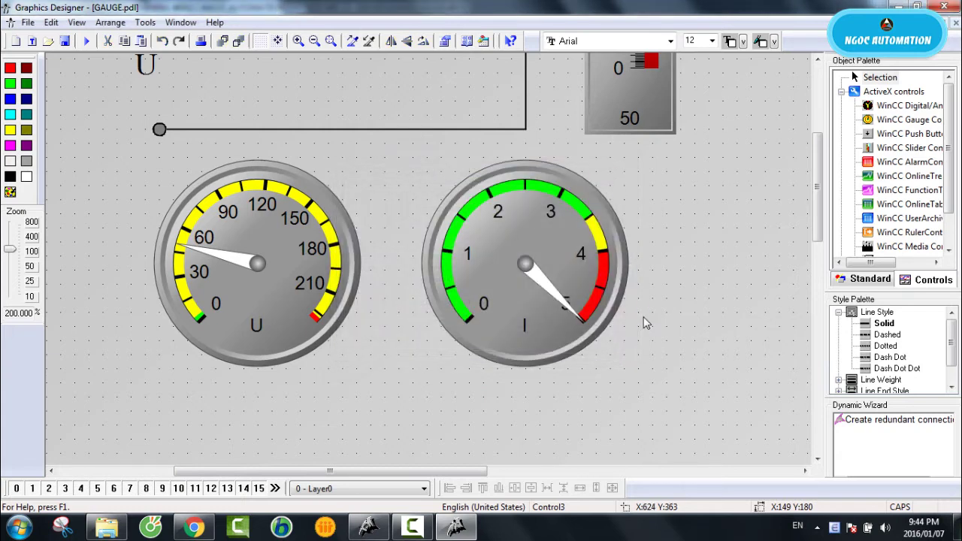
# - Move the U and I gauges down and to the left, side by side, leaving a gap below the circuit drawing
pyautogui.scroll(6, 643, 317)
pyautogui.scroll(-3, 602, 316)
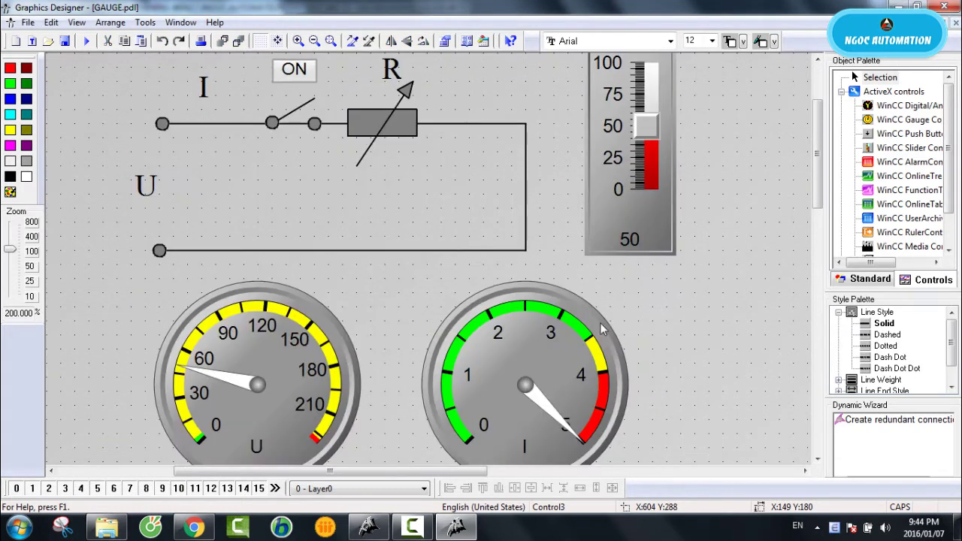
pyautogui.click(314, 41)
pyautogui.click(314, 40)
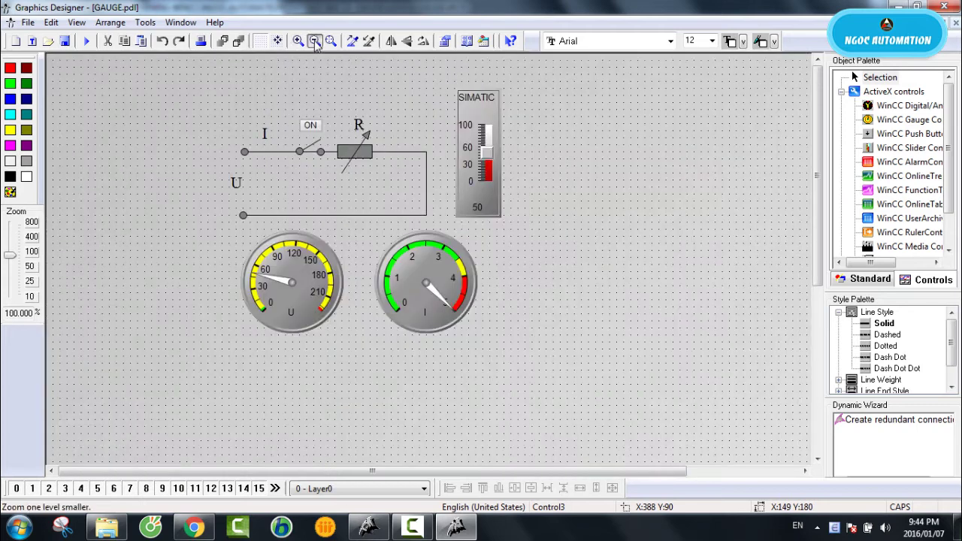
pyautogui.click(314, 40)
pyautogui.moveTo(159, 200); pyautogui.dragTo(571, 399)
pyautogui.click(392, 259)
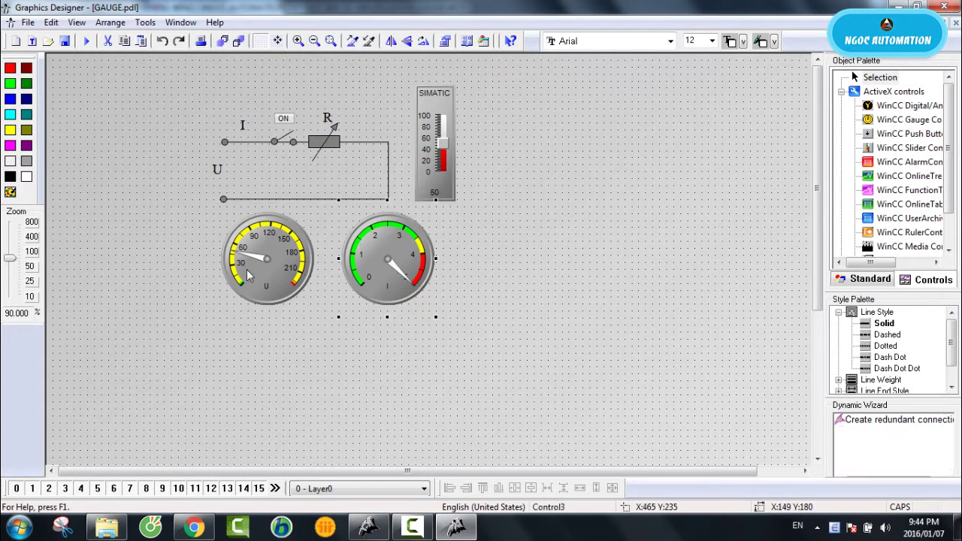
pyautogui.click(269, 258)
pyautogui.moveTo(269, 258); pyautogui.dragTo(209, 282)
pyautogui.click(354, 284)
pyautogui.moveTo(395, 257); pyautogui.dragTo(333, 290)
pyautogui.click(450, 227)
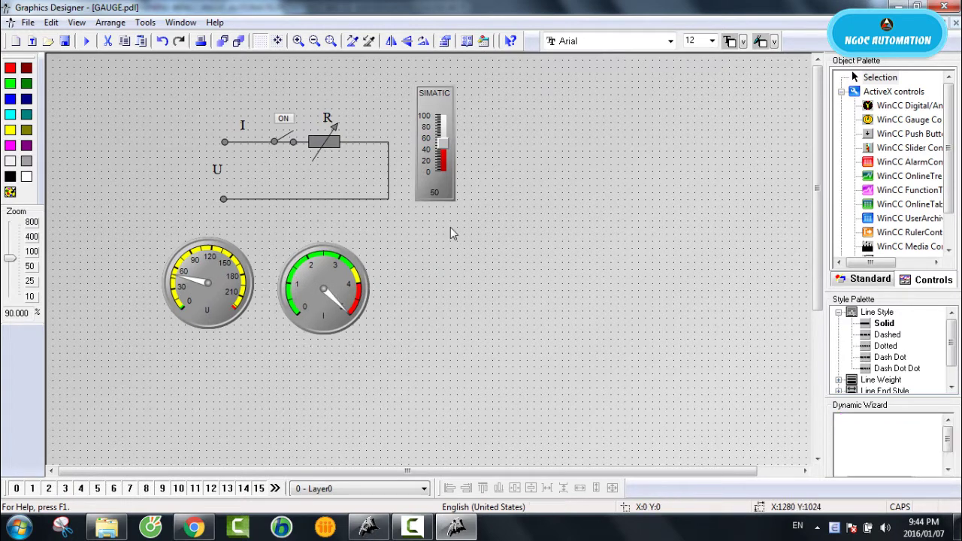
# - Reposition the resistance slider beside the circuit and shift the whole circuit drawing up and left, above the gauges
pyautogui.moveTo(435, 188); pyautogui.dragTo(437, 244)
pyautogui.click(446, 191)
pyautogui.moveTo(447, 192); pyautogui.dragTo(435, 153)
pyautogui.moveTo(114, 87); pyautogui.dragTo(432, 225)
pyautogui.moveTo(325, 138); pyautogui.dragTo(272, 123)
# - Duplicate the circuit's U label, place the copy below the U gauge and change its text to VOLTAGE
pyautogui.click(164, 160)
pyautogui.rightClick(165, 159)
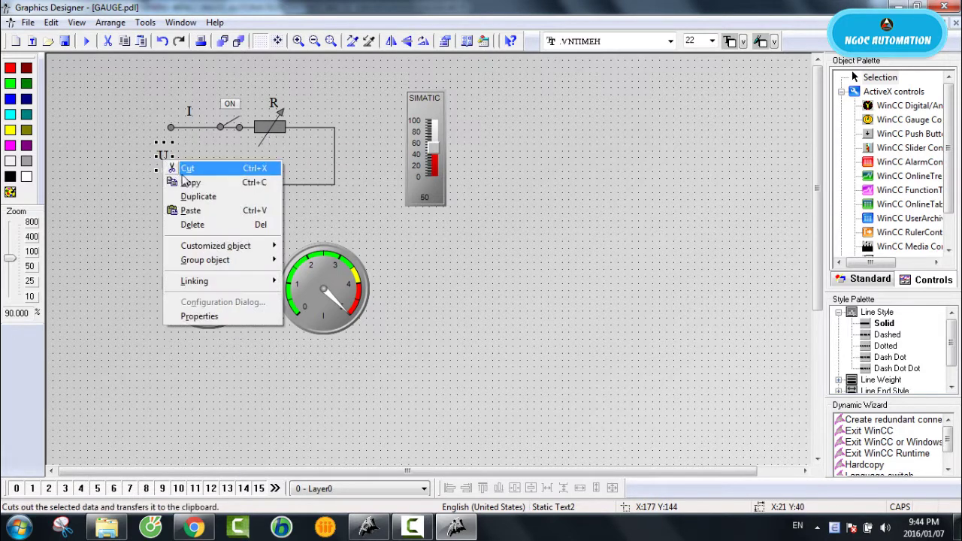
pyautogui.click(211, 195)
pyautogui.moveTo(178, 167); pyautogui.dragTo(186, 355)
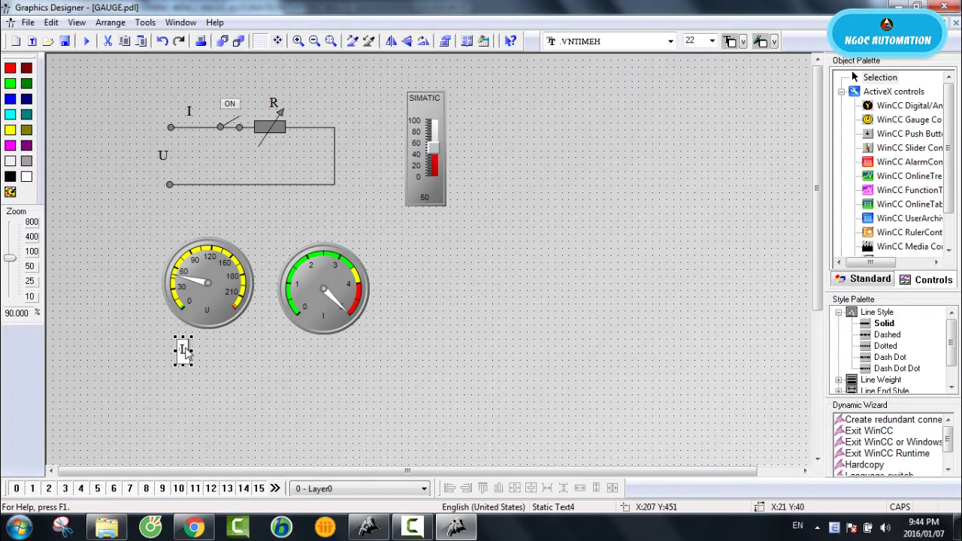
pyautogui.doubleClick(184, 349)
pyautogui.write('VOLTAGE')
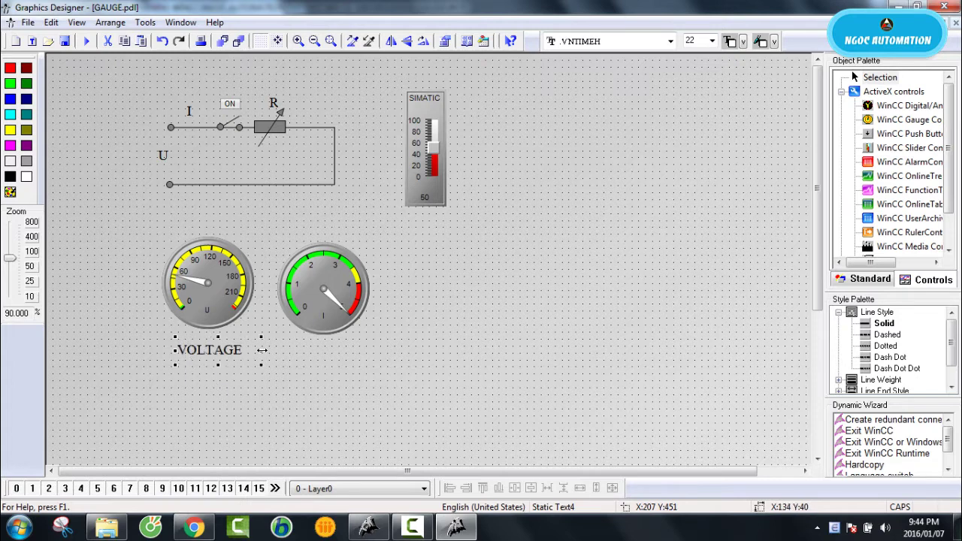
pyautogui.click(230, 362)
# - Duplicate the VOLTAGE label, change the copy's text to CURRENT and align it below the I gauge
pyautogui.rightClick(229, 359)
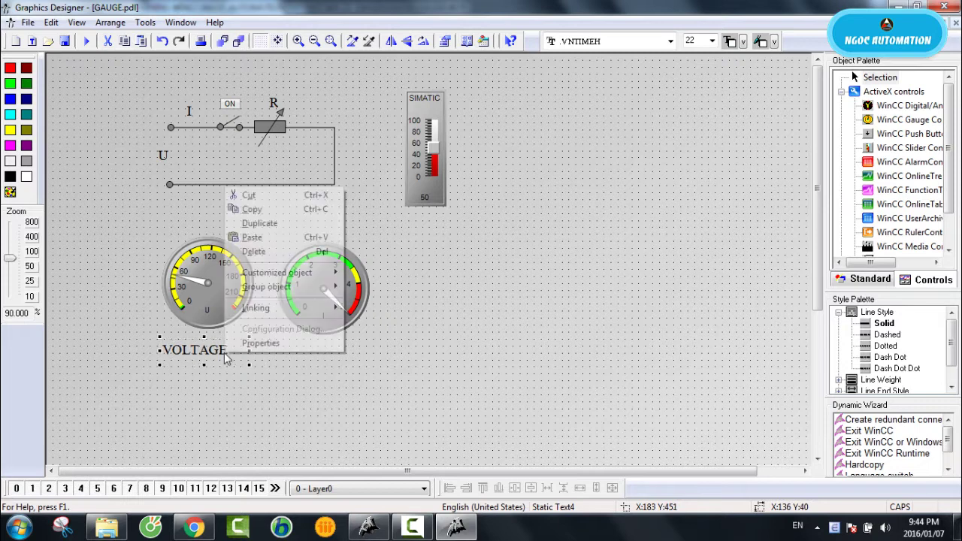
pyautogui.click(255, 221)
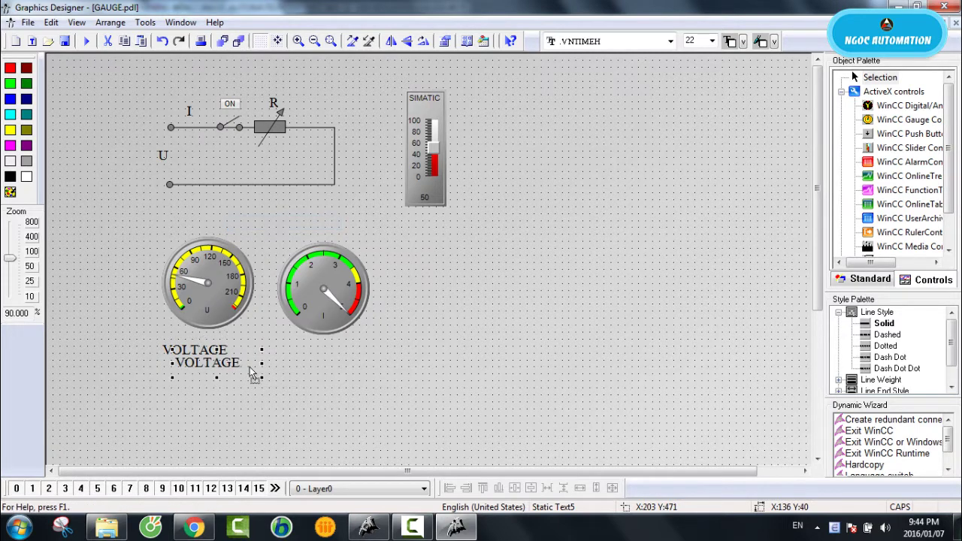
pyautogui.moveTo(235, 367); pyautogui.dragTo(329, 357)
pyautogui.doubleClick(330, 356)
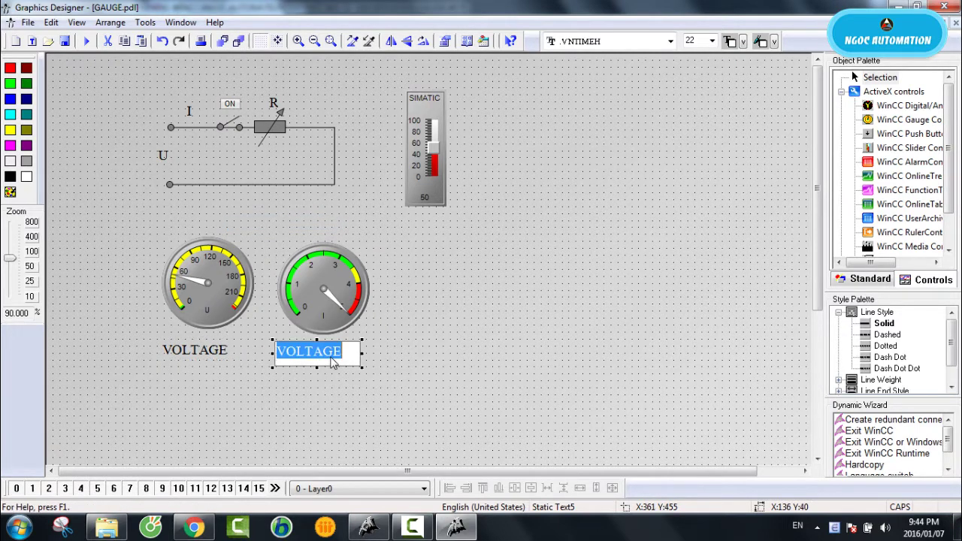
pyautogui.write('CURRENT')
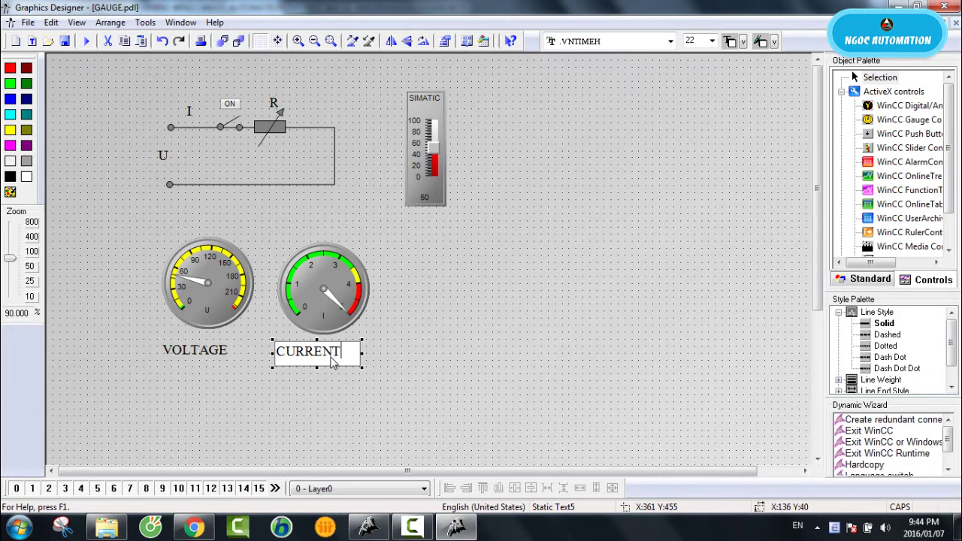
pyautogui.press('Escape')
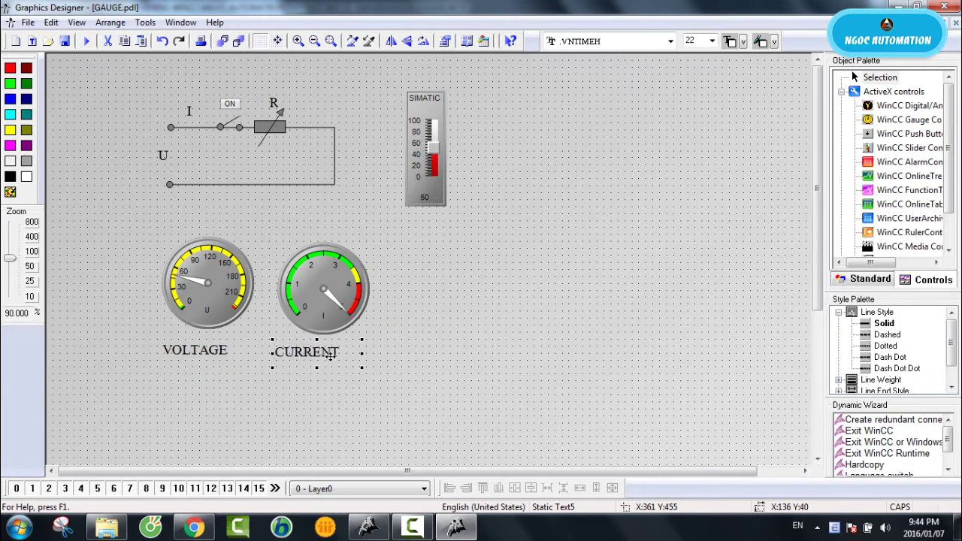
pyautogui.moveTo(334, 362); pyautogui.dragTo(345, 355)
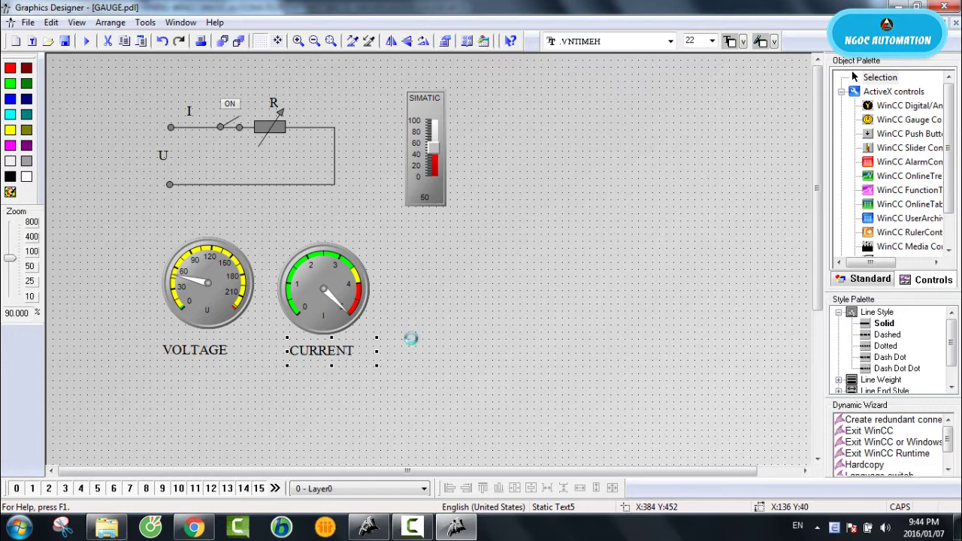
pyautogui.press('Right')
pyautogui.press('Right')
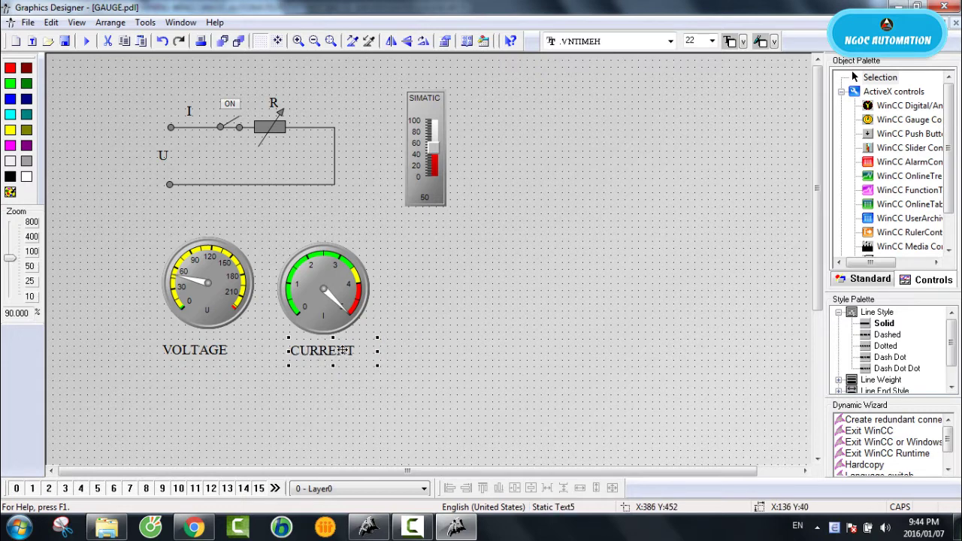
# - Duplicate the CURRENT label below the slider, change the copy's text to RESISTER and save the picture
pyautogui.rightClick(342, 350)
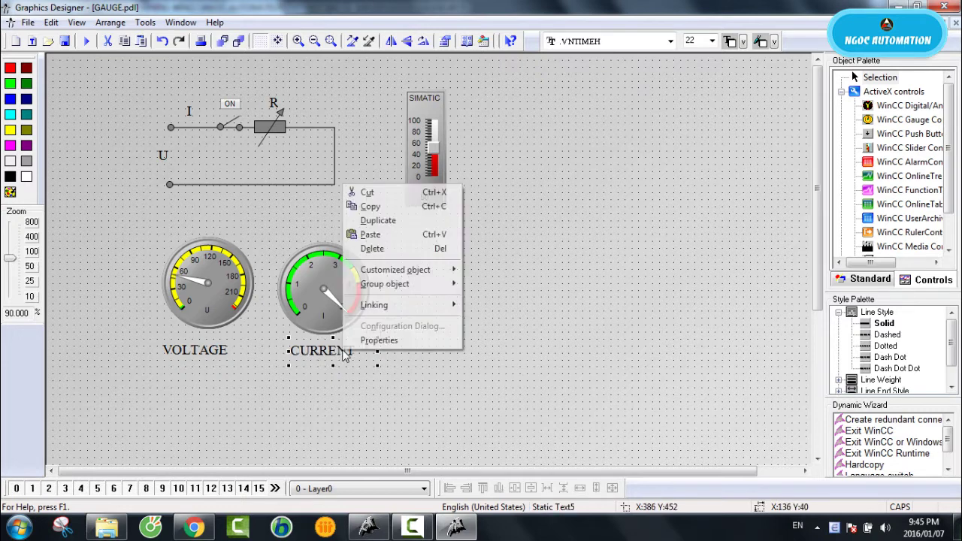
pyautogui.click(381, 220)
pyautogui.moveTo(342, 364); pyautogui.dragTo(430, 225)
pyautogui.doubleClick(431, 227)
pyautogui.write('RESISTER')
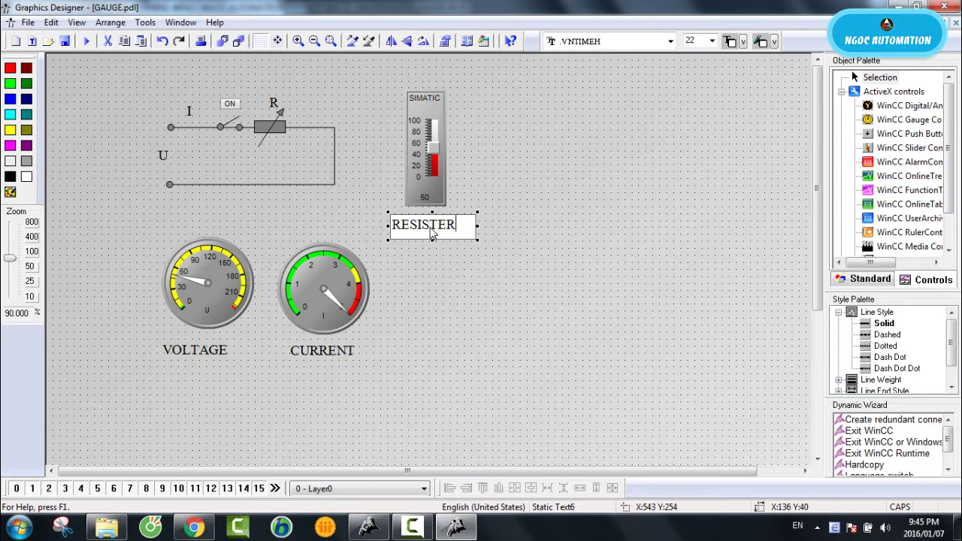
pyautogui.press('Escape')
pyautogui.click(485, 215)
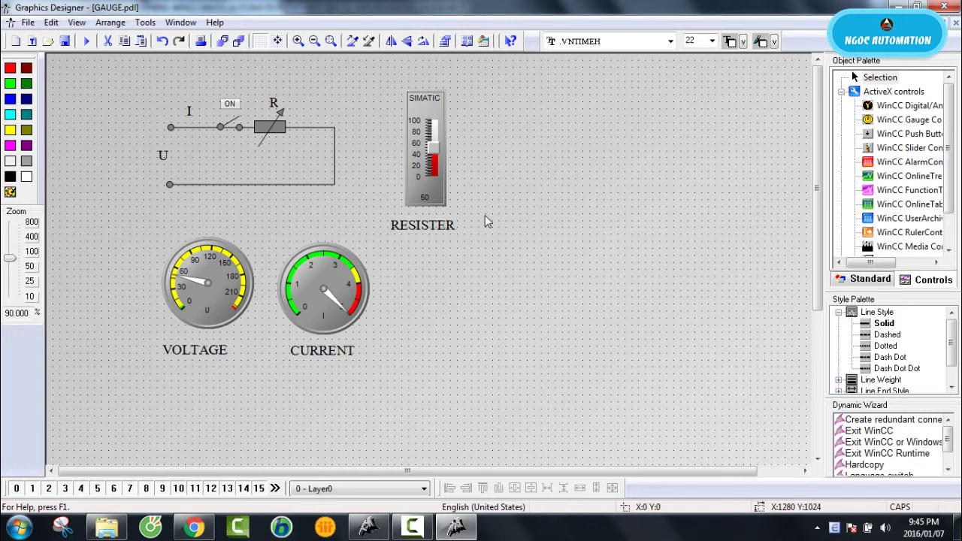
pyautogui.click(65, 41)
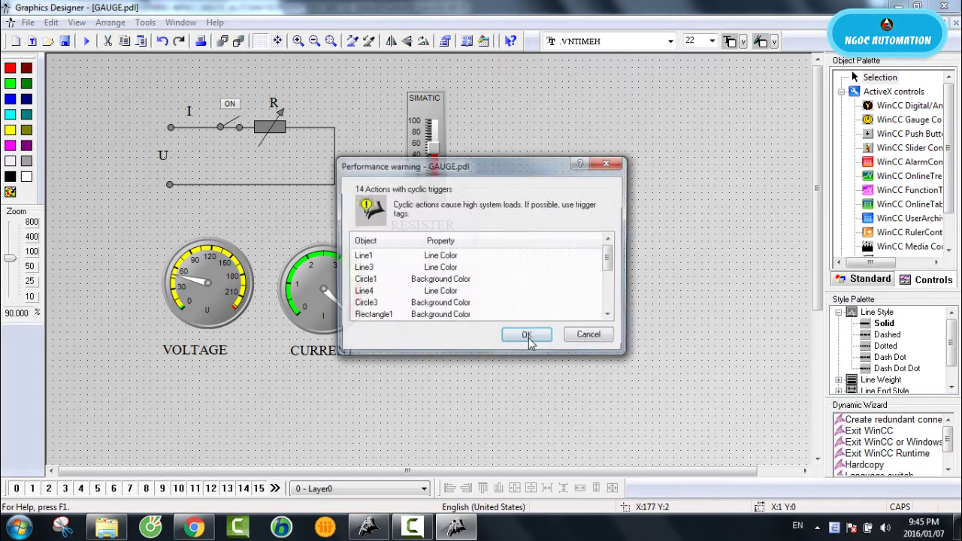
pyautogui.click(527, 335)
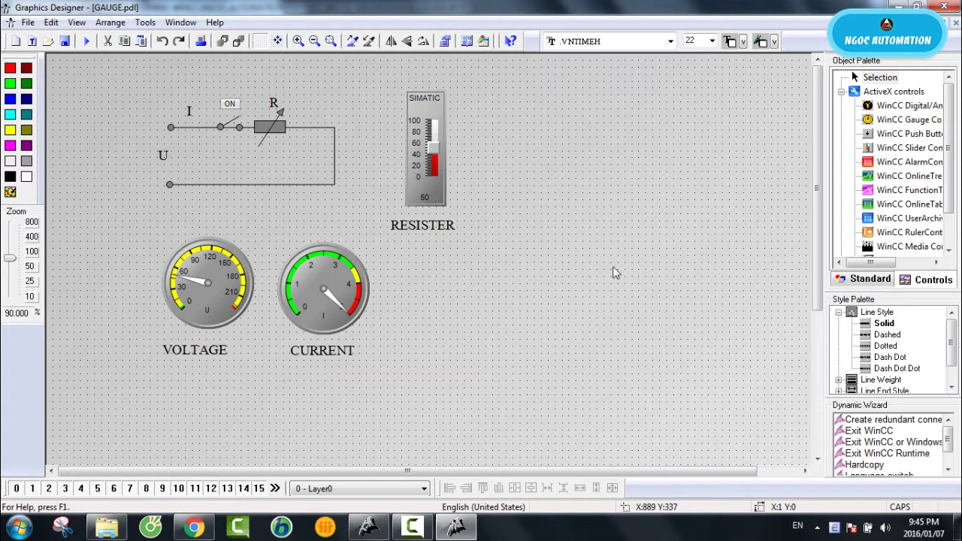
# - Minimize the open windows to reach the desktop and launch SIMATIC Manager
pyautogui.click(898, 6)
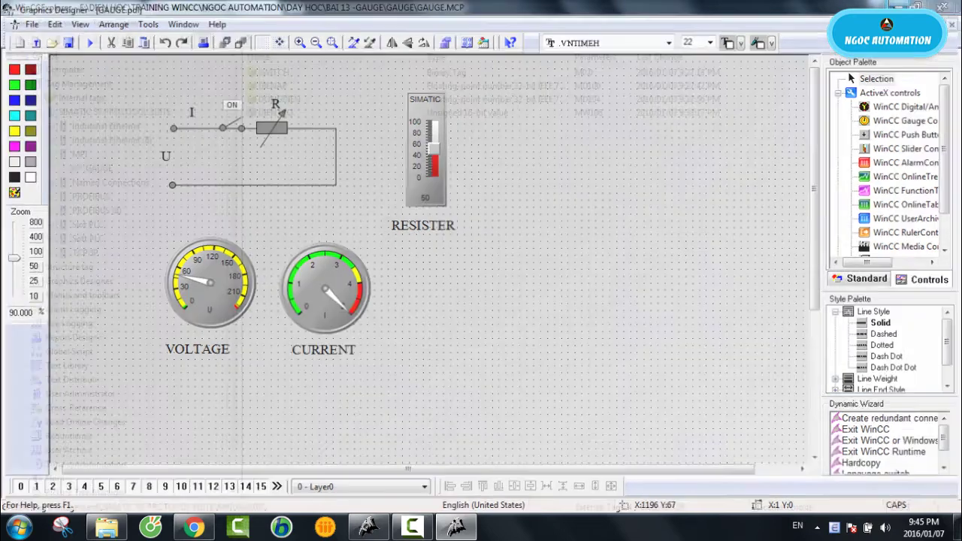
pyautogui.click(900, 5)
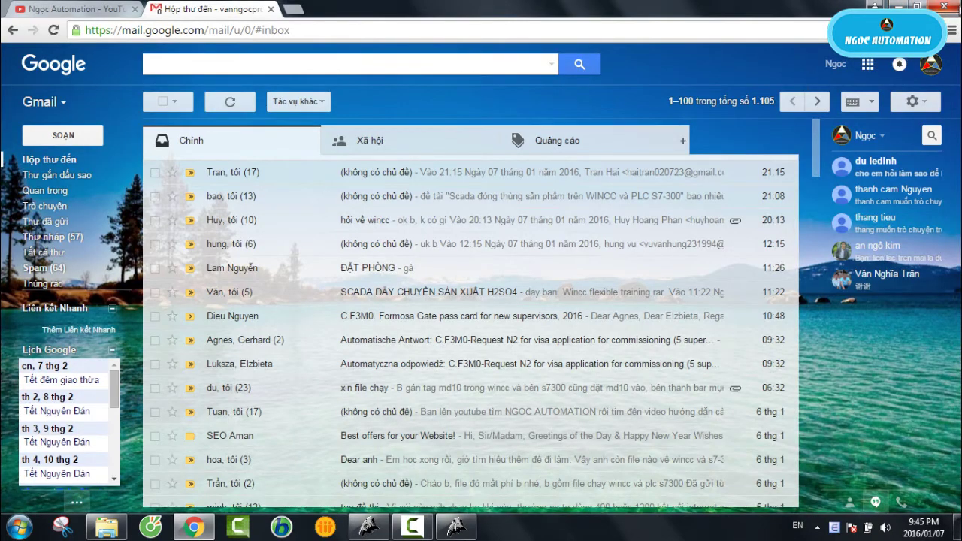
pyautogui.click(900, 5)
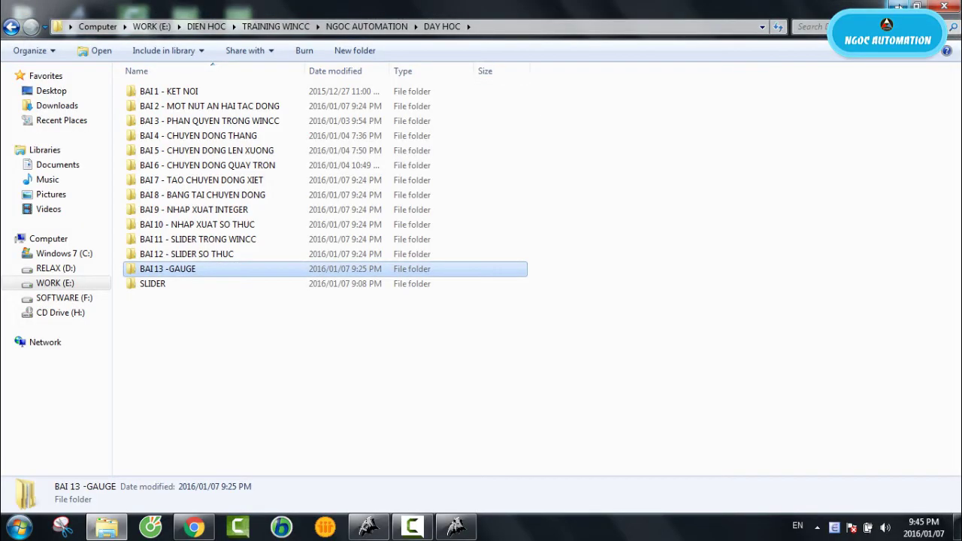
pyautogui.click(900, 5)
pyautogui.rightClick(381, 121)
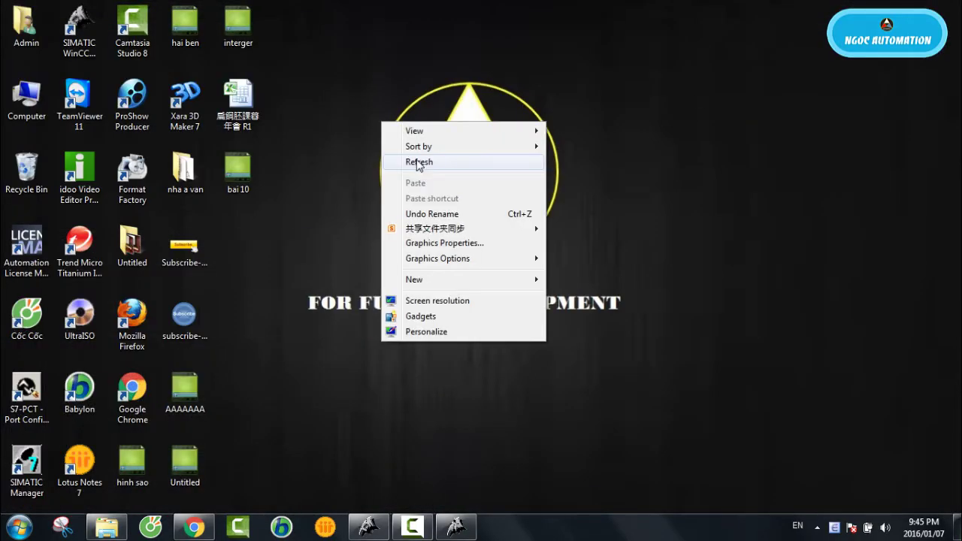
pyautogui.click(419, 161)
pyautogui.click(28, 470)
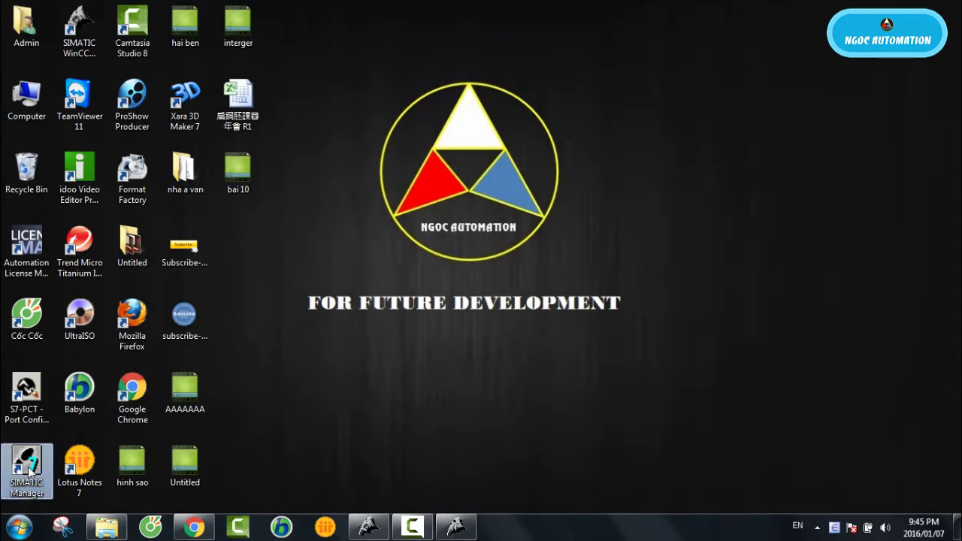
pyautogui.rightClick(23, 472)
pyautogui.click(65, 151)
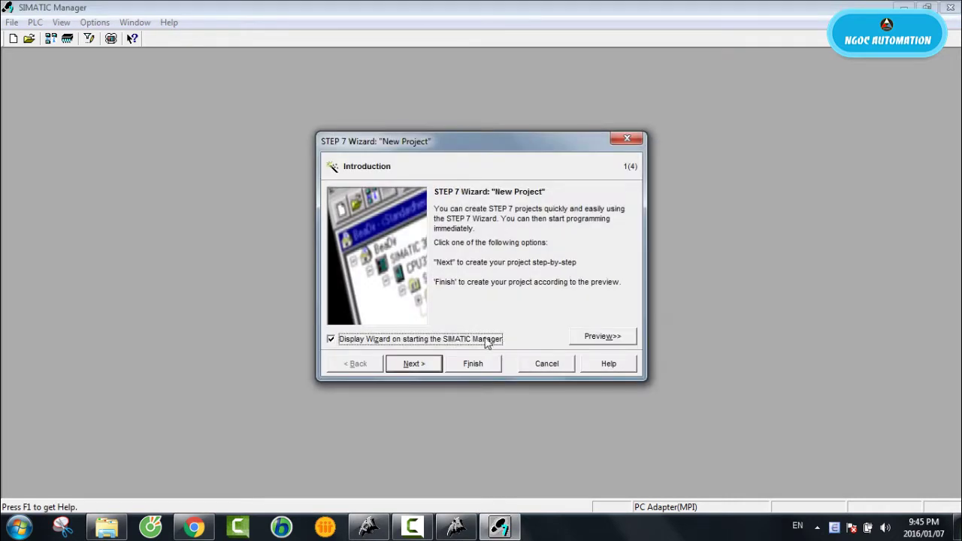
# - Create a STEP 7 project named GAUGE with the wizard, keeping CPU312 and adding OB1 in LAD
pyautogui.click(430, 363)
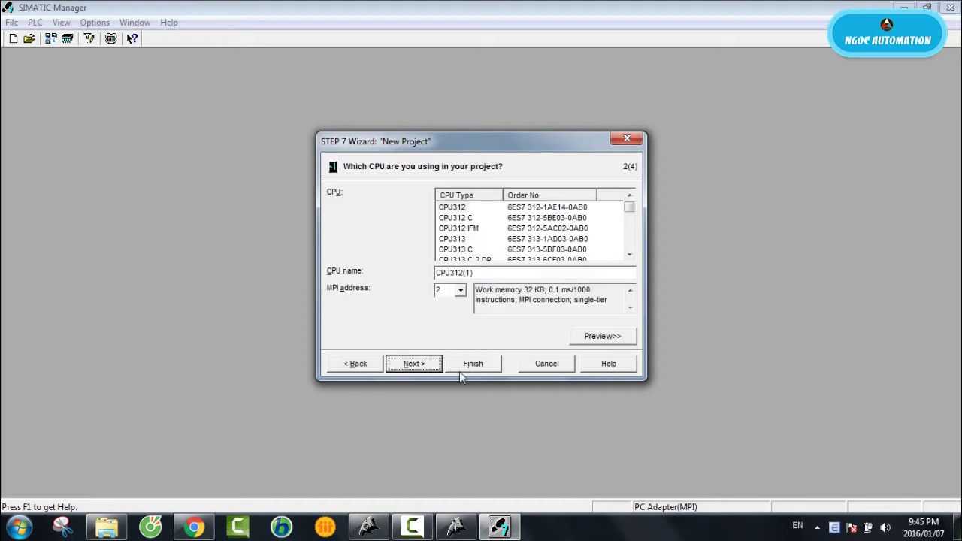
pyautogui.click(429, 363)
pyautogui.click(528, 306)
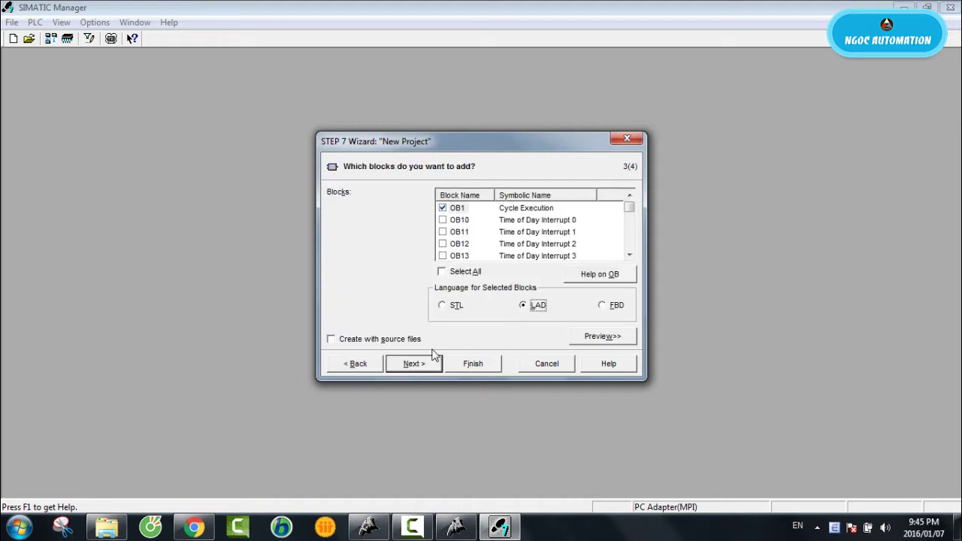
pyautogui.click(433, 363)
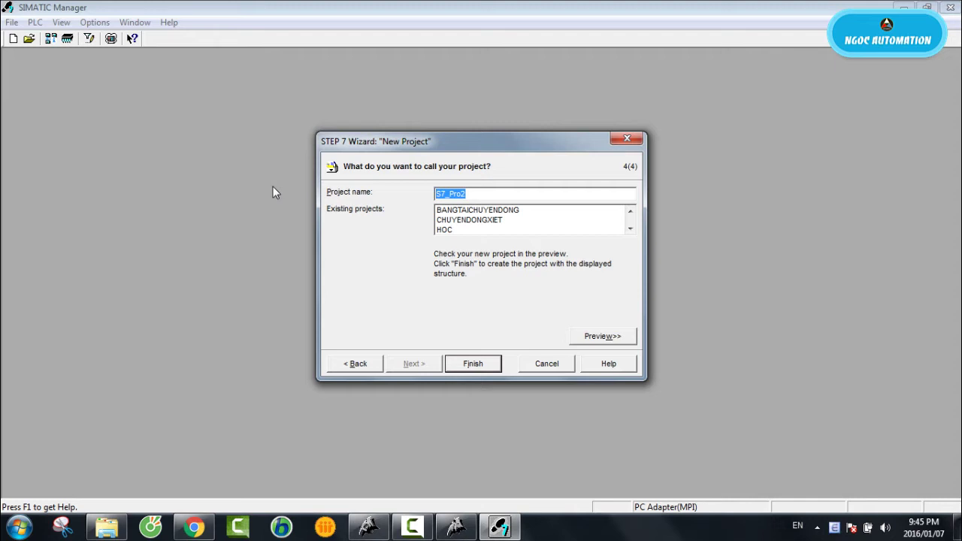
pyautogui.write('FG')
pyautogui.click(473, 364)
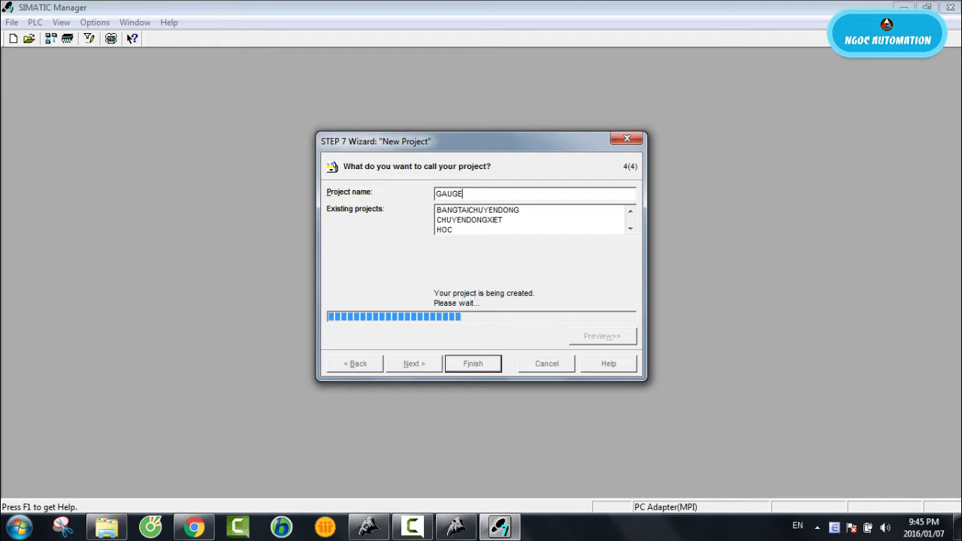
# - Switch to WinCC Explorer and check the addresses of the tags under the GAUGE connection
pyautogui.click(368, 526)
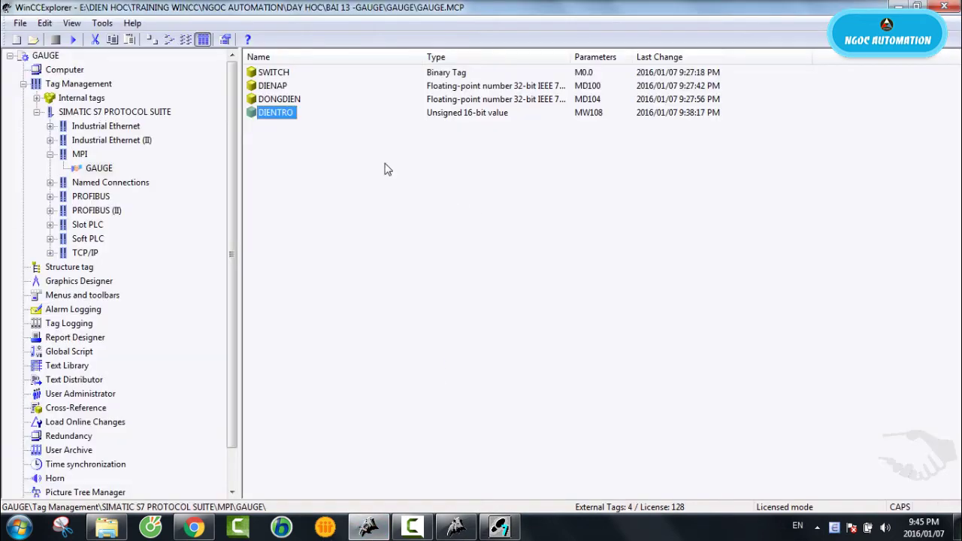
pyautogui.click(593, 121)
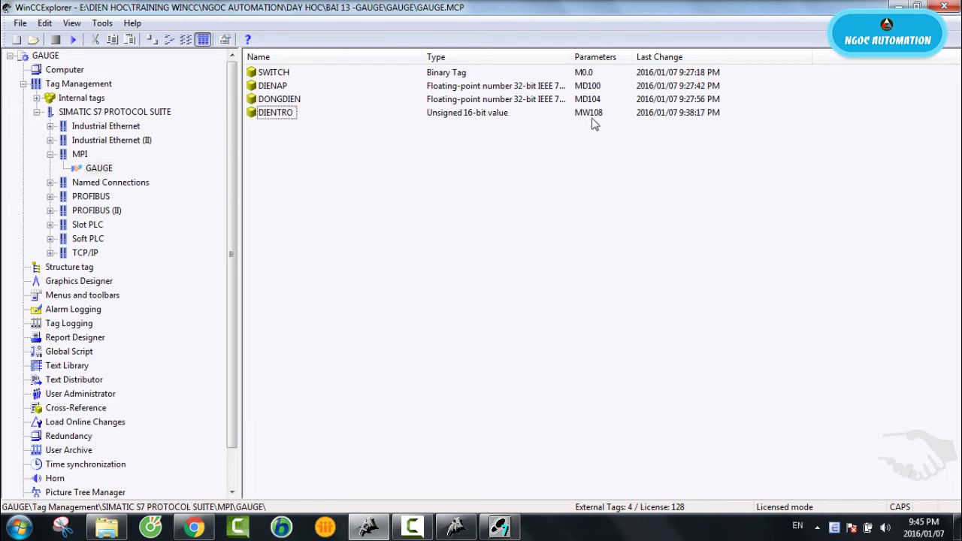
pyautogui.click(274, 112)
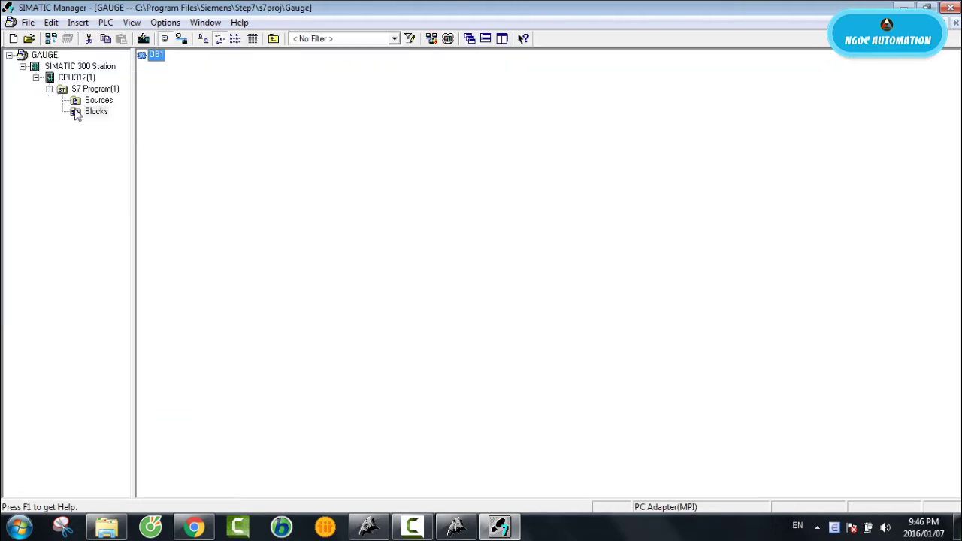
# - Open the symbol table of S7 Program(1) in the GAUGE project and maximize it in the Symbol Editor
pyautogui.click(90, 100)
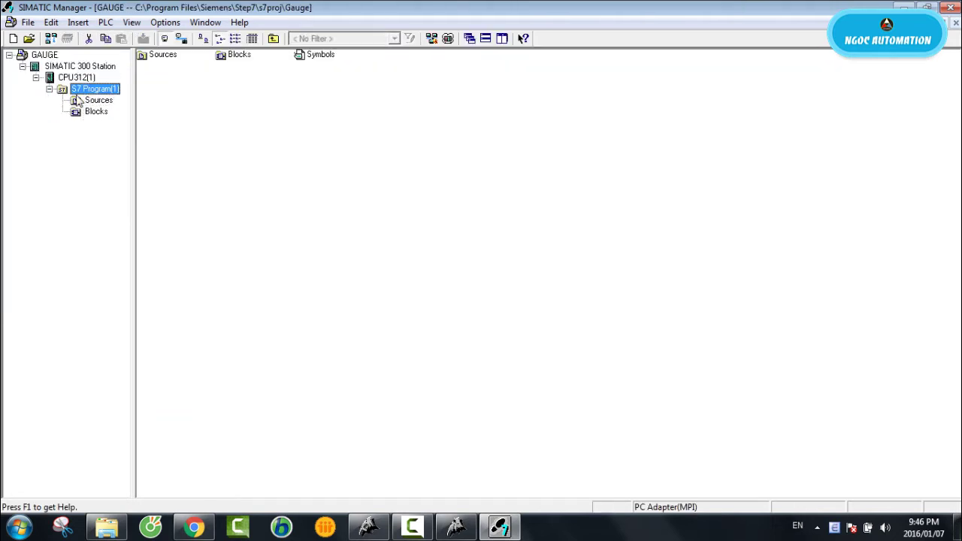
pyautogui.click(311, 57)
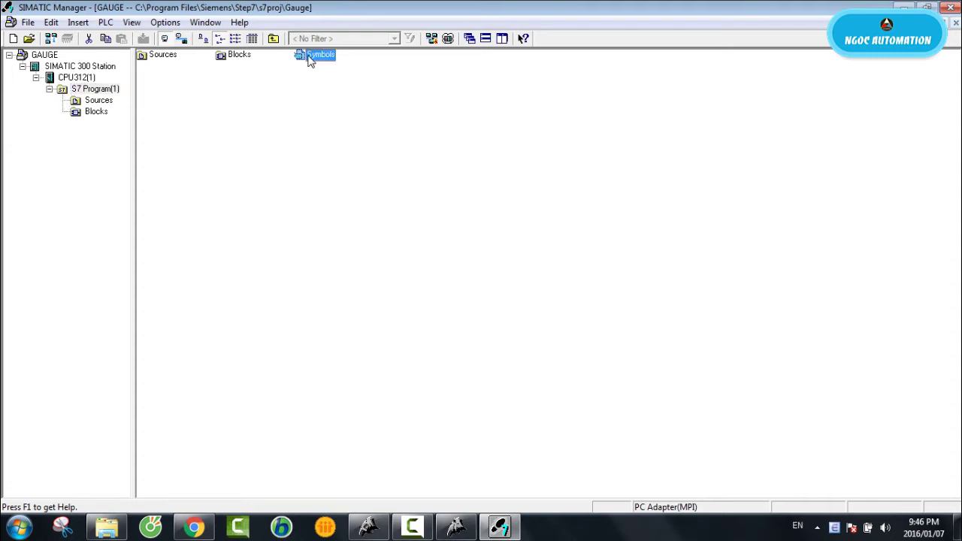
pyautogui.rightClick(311, 58)
pyautogui.click(334, 65)
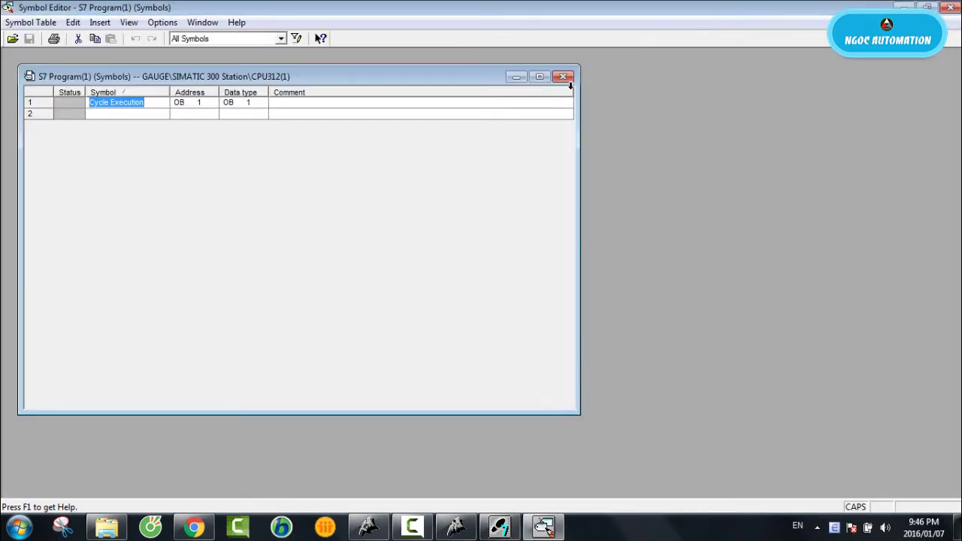
pyautogui.click(539, 76)
# - Add the symbol SWITCH with address M 0.0 to the symbol table and save it
pyautogui.press('Down')
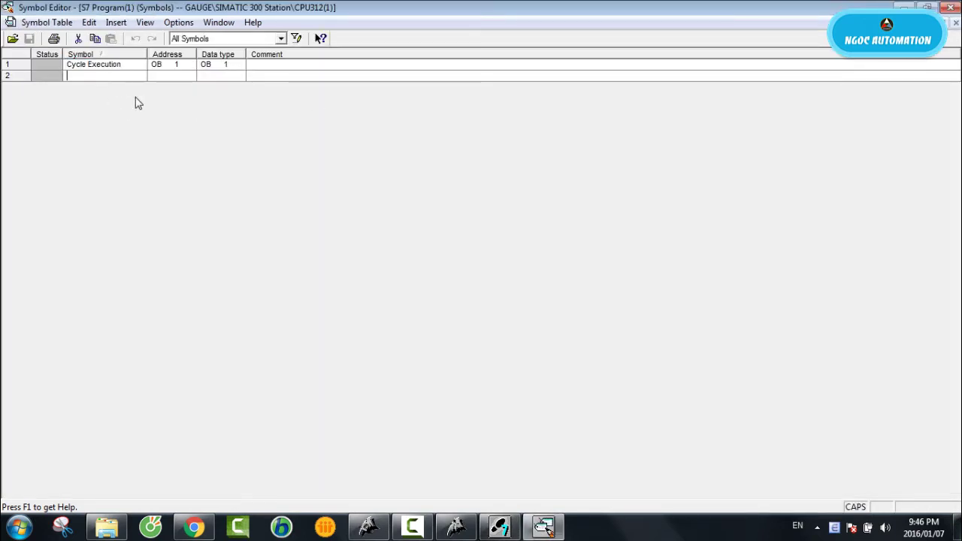
pyautogui.write('D')
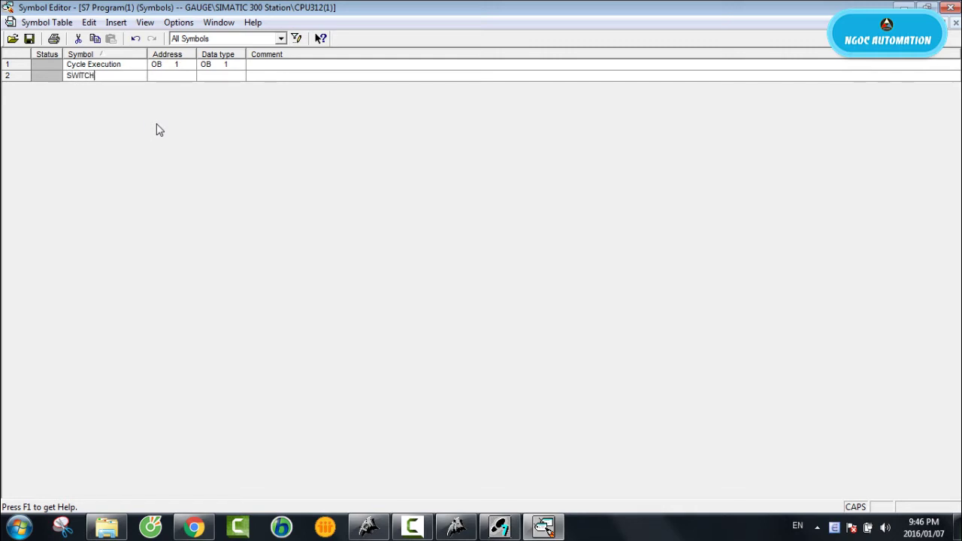
pyautogui.press('Return')
pyautogui.click(163, 76)
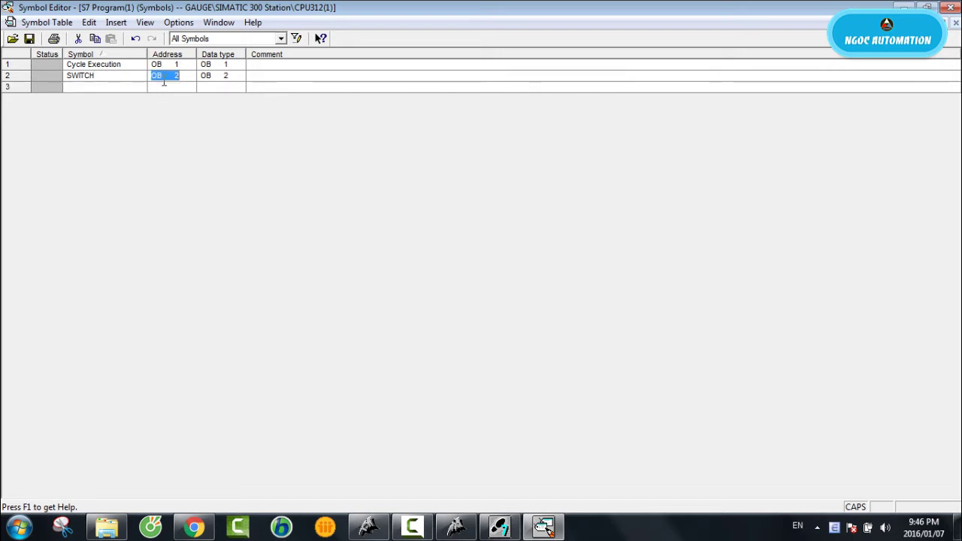
pyautogui.write('M 0.0')
pyautogui.press('Return')
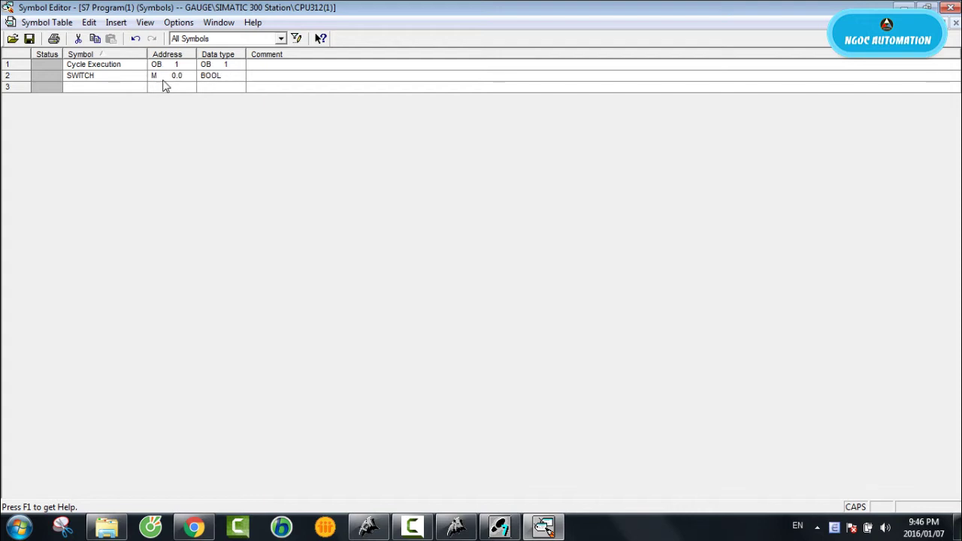
pyautogui.click(30, 41)
# - Return to SIMATIC Manager and open block OB1 in the LAD/STL/FBD editor
pyautogui.click(538, 527)
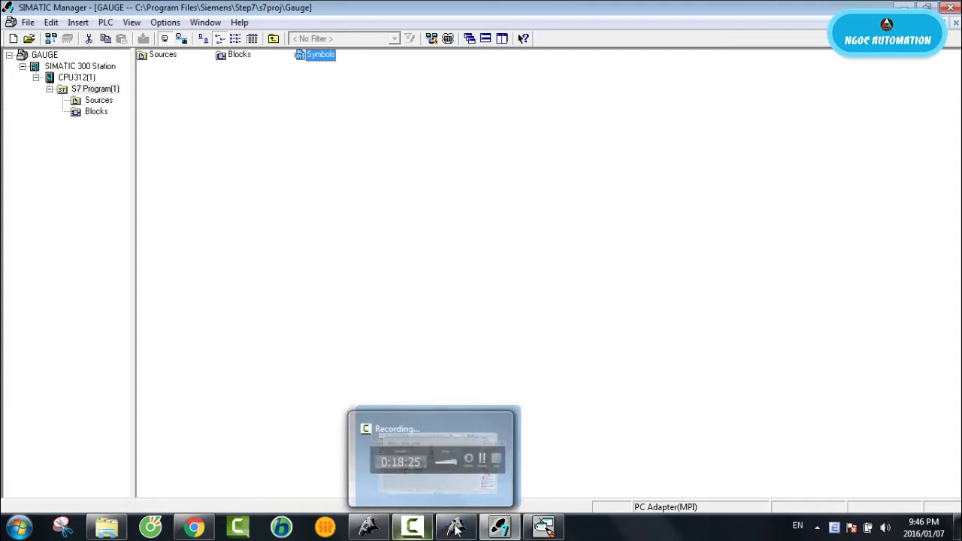
pyautogui.click(96, 111)
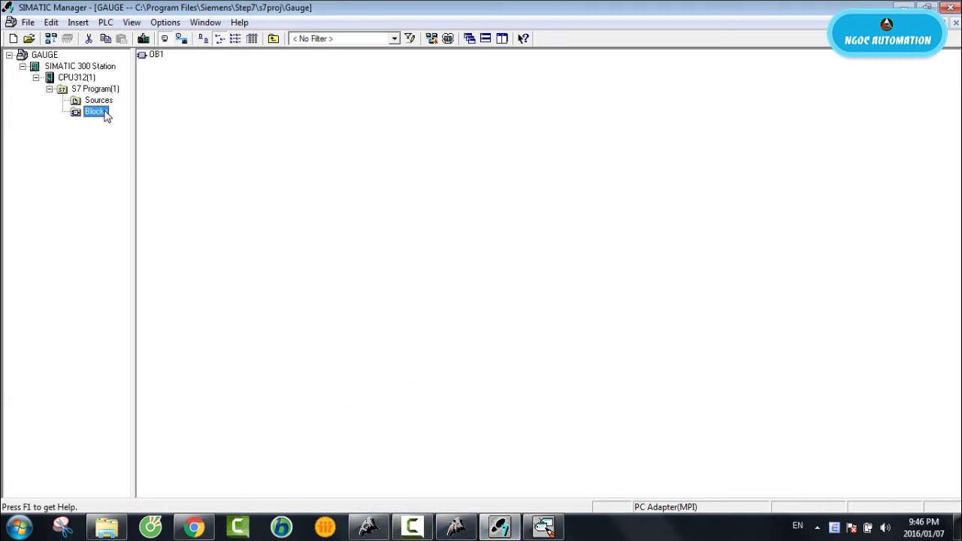
pyautogui.click(157, 57)
pyautogui.rightClick(157, 57)
pyautogui.click(200, 65)
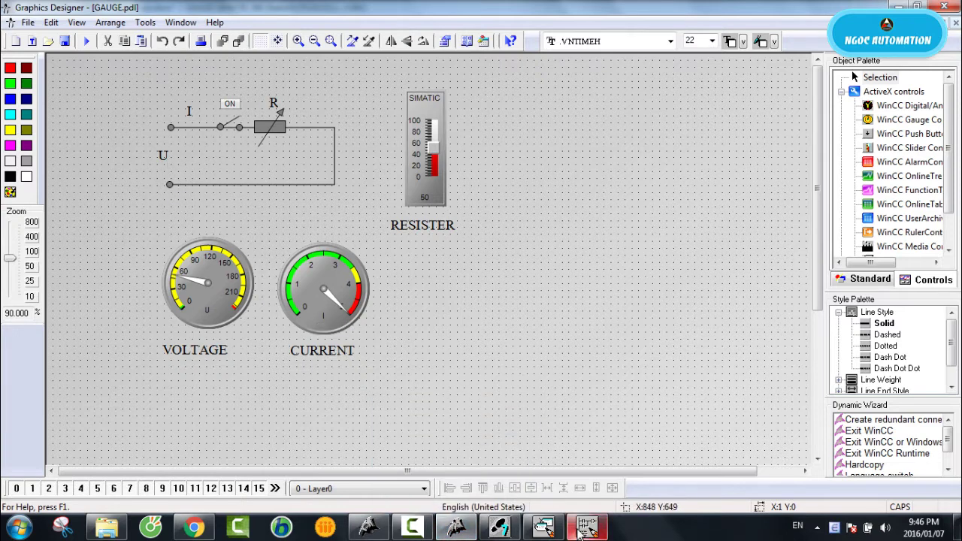
pyautogui.click(580, 532)
# - Insert a MOVE block in Network 1 and set its IN value to 223.0
pyautogui.click(188, 188)
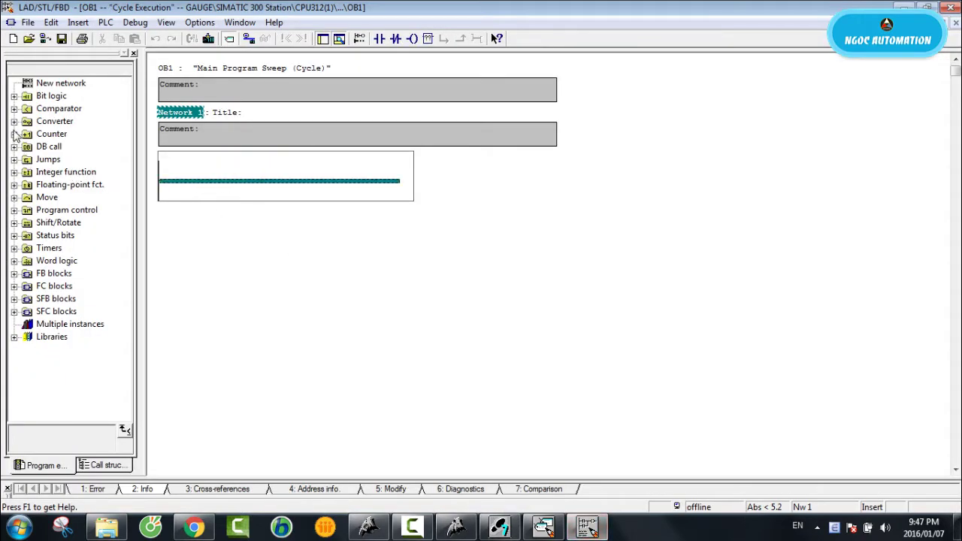
pyautogui.click(14, 197)
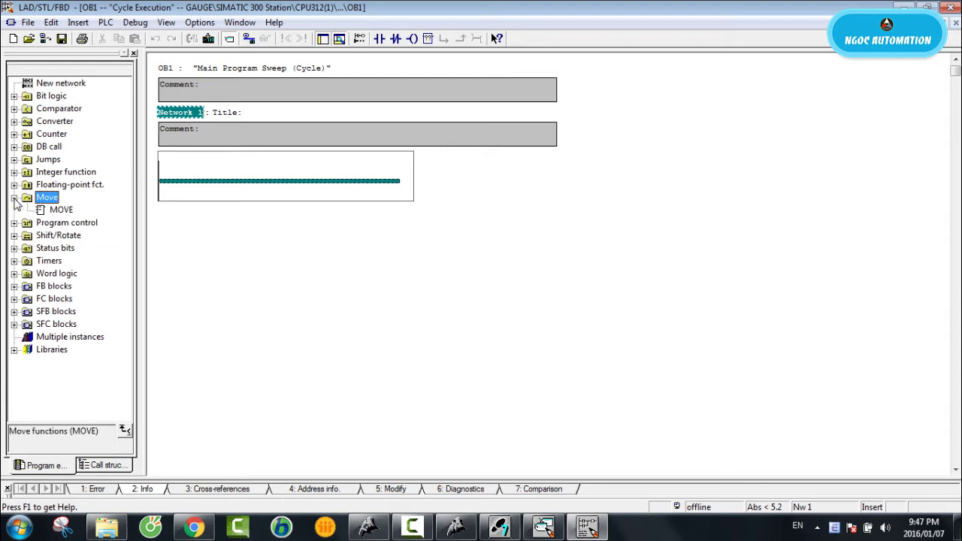
pyautogui.doubleClick(69, 211)
pyautogui.click(208, 200)
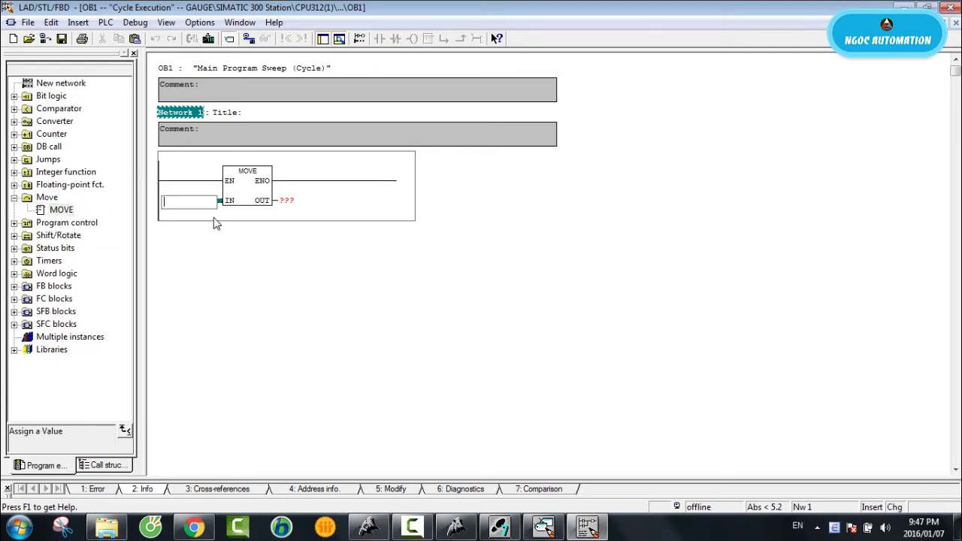
pyautogui.write('223')
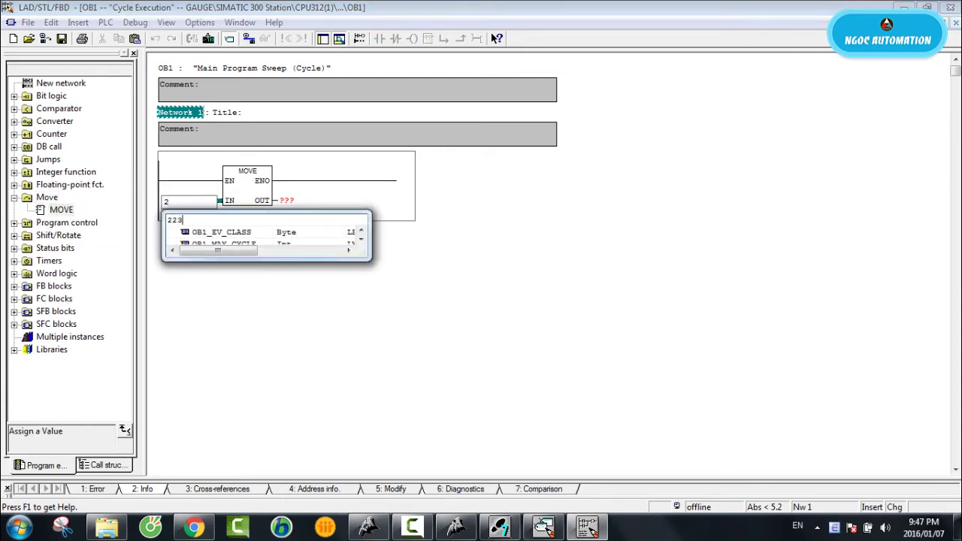
pyautogui.write('.0')
pyautogui.press('Return')
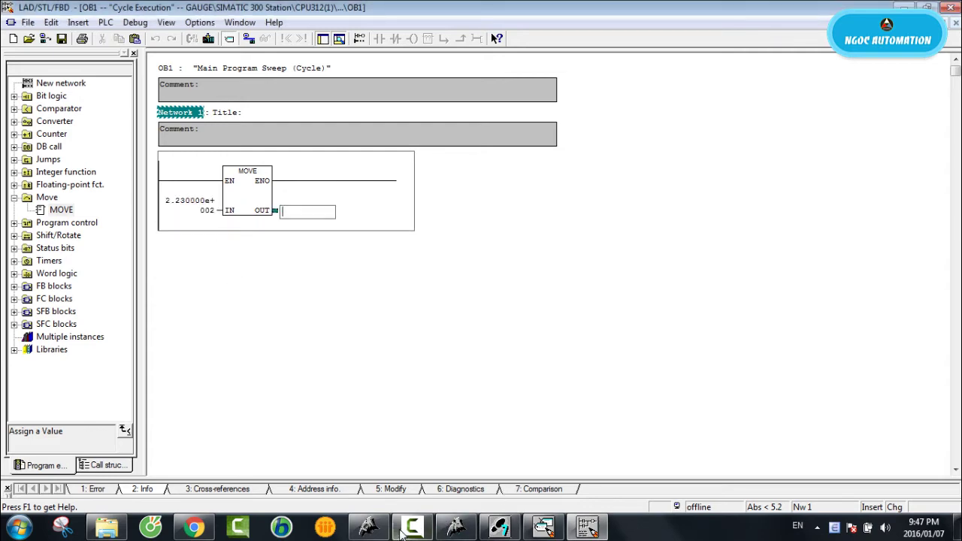
# - Check the DIENAP tag address in WinCC Explorer and set the MOVE block's OUT to MD100 in OB1
pyautogui.click(368, 526)
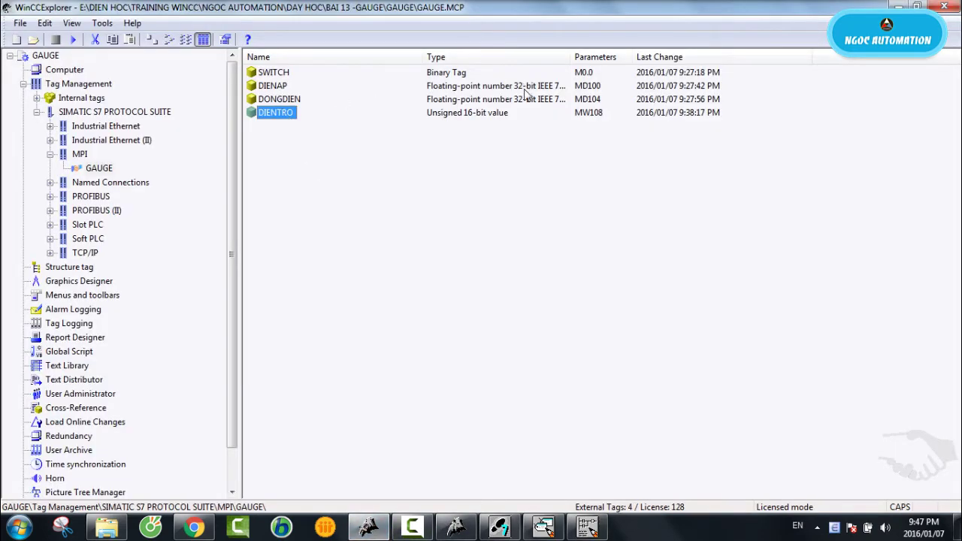
pyautogui.click(588, 527)
pyautogui.click(285, 210)
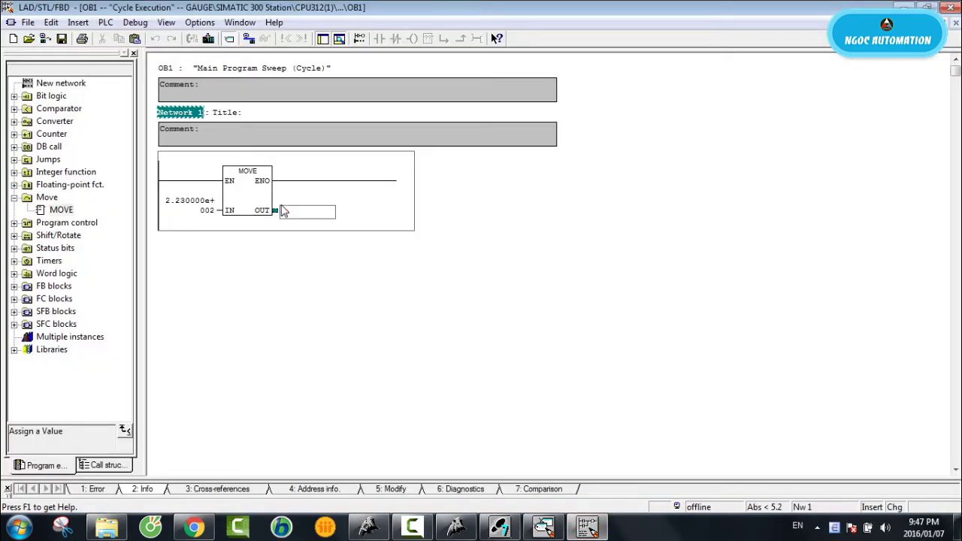
pyautogui.write('MD100')
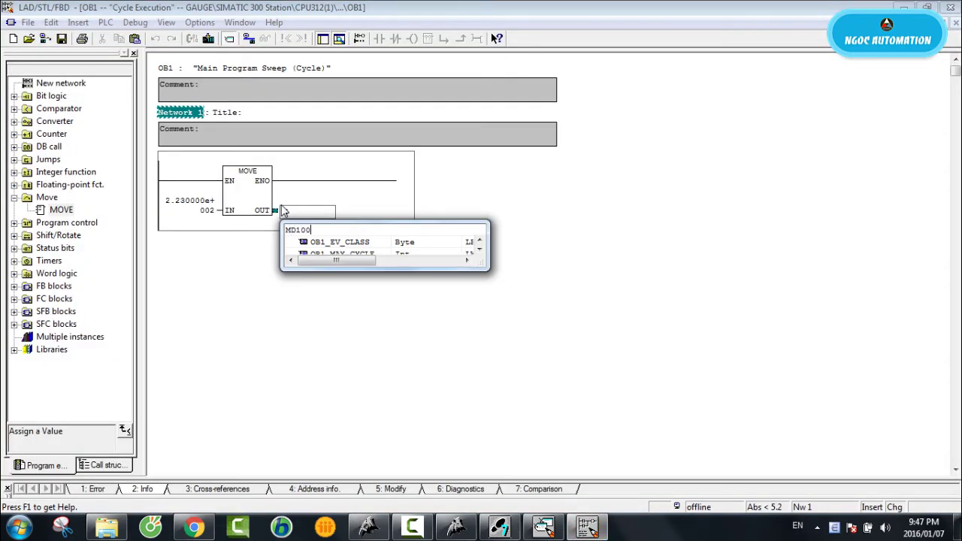
pyautogui.press('Return')
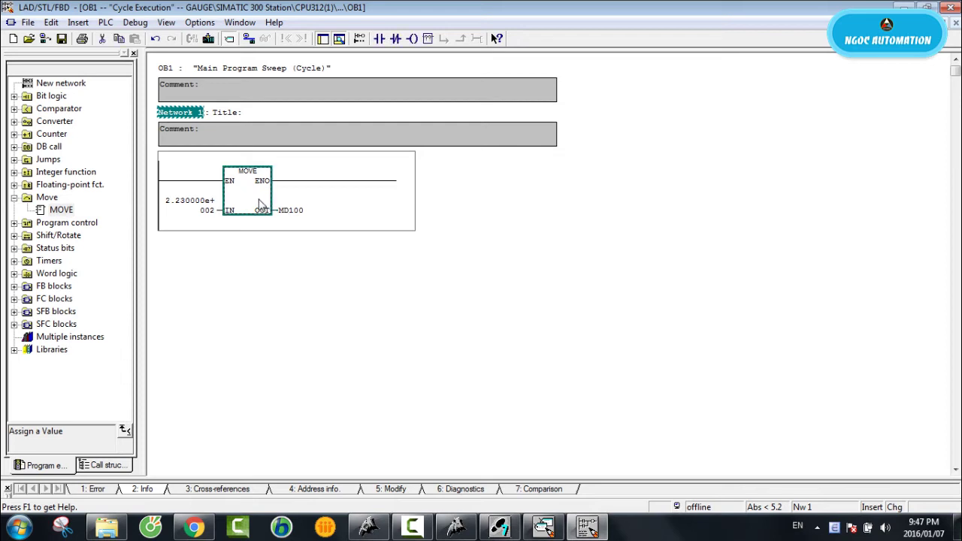
# - Insert a new network below Network 1 and add a normally open contact addressed with the symbol SWITCH
pyautogui.click(193, 123)
pyautogui.rightClick(194, 122)
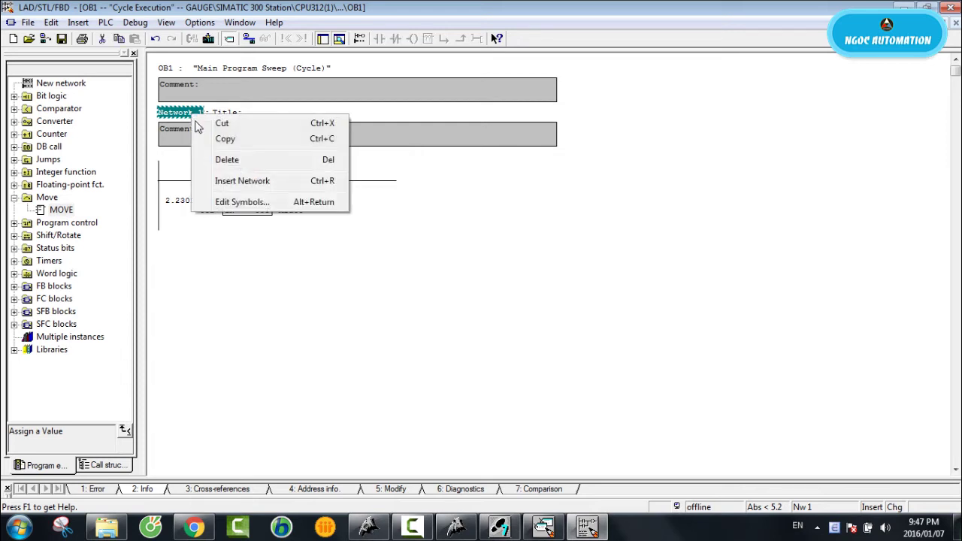
pyautogui.click(227, 183)
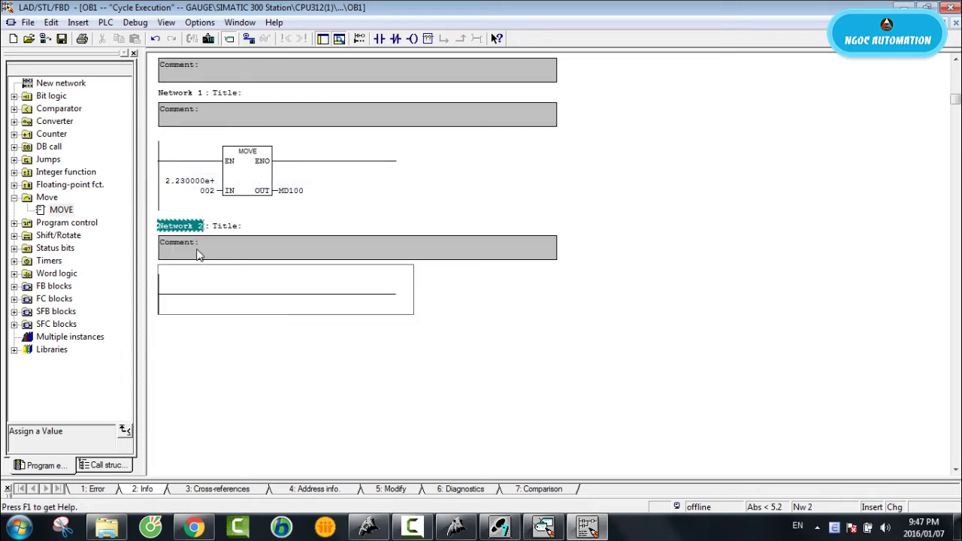
pyautogui.click(176, 297)
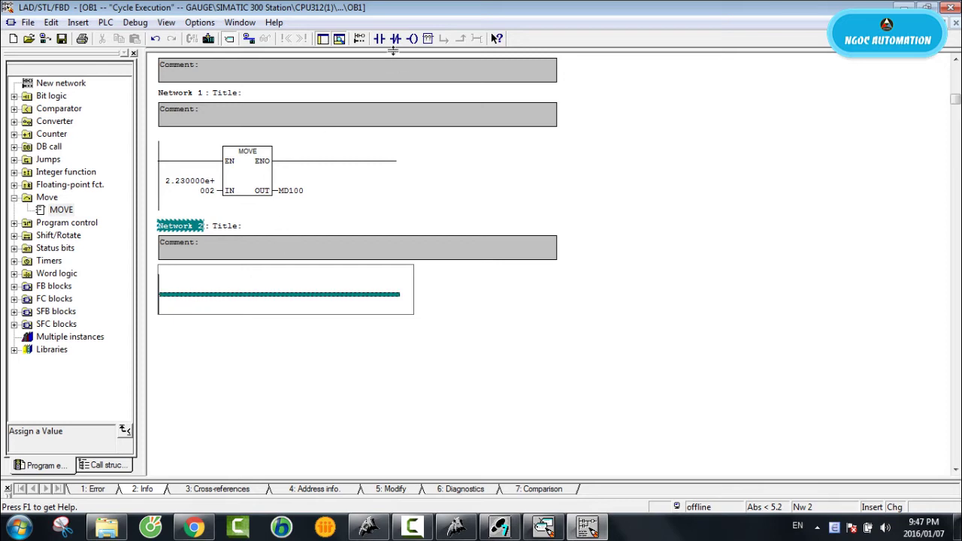
pyautogui.click(379, 39)
pyautogui.click(191, 284)
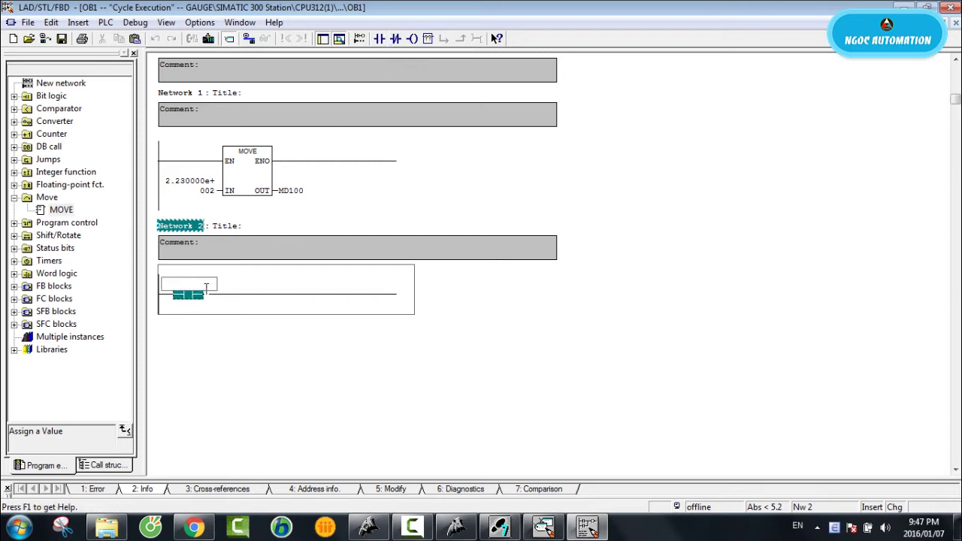
pyautogui.write('SW')
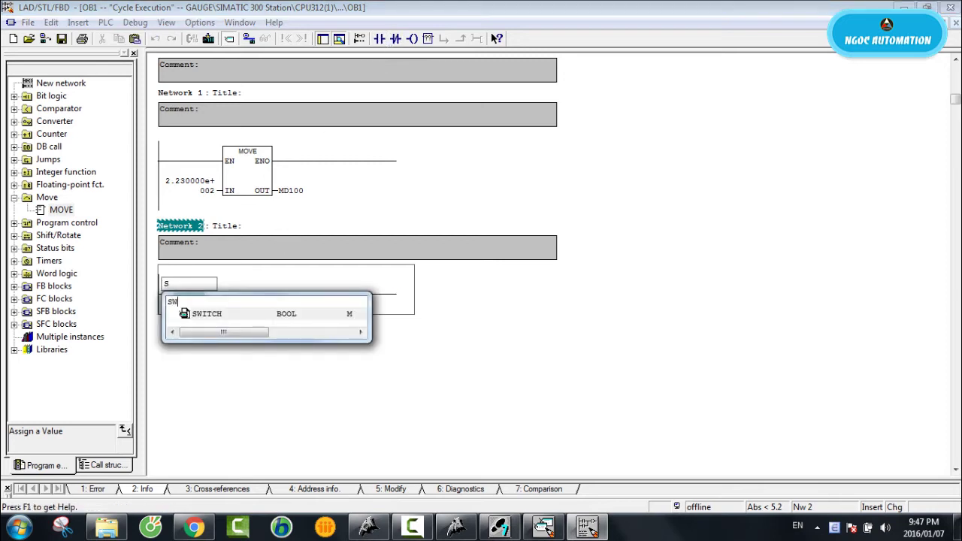
pyautogui.press('Return')
# - Add an I_DI converter followed by a DI_R converter in series after the SWITCH contact in Network 2
pyautogui.click(230, 304)
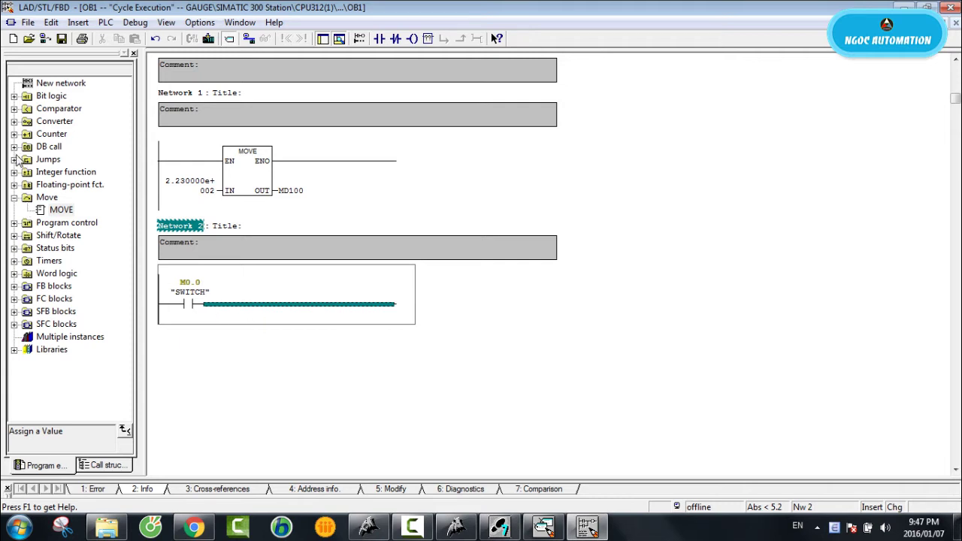
pyautogui.click(13, 122)
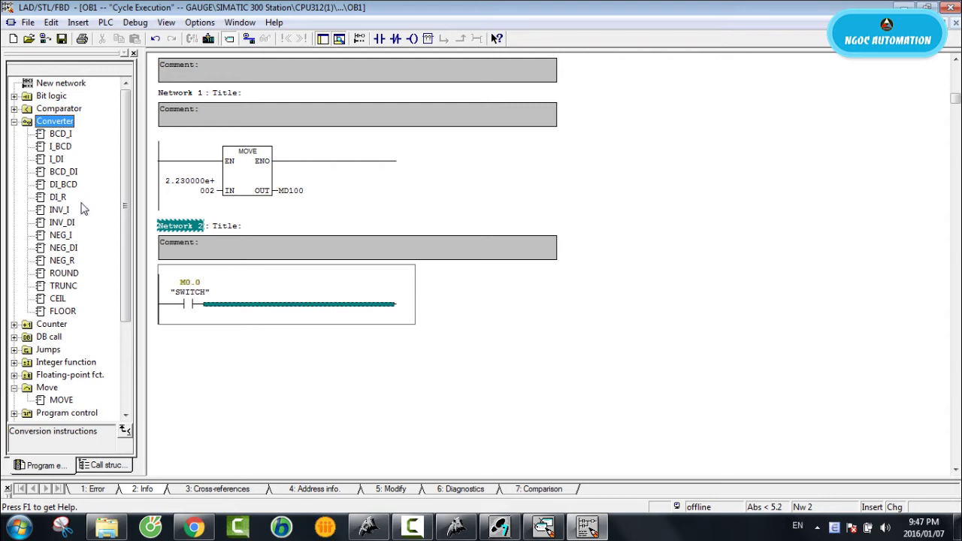
pyautogui.click(57, 162)
pyautogui.doubleClick(58, 169)
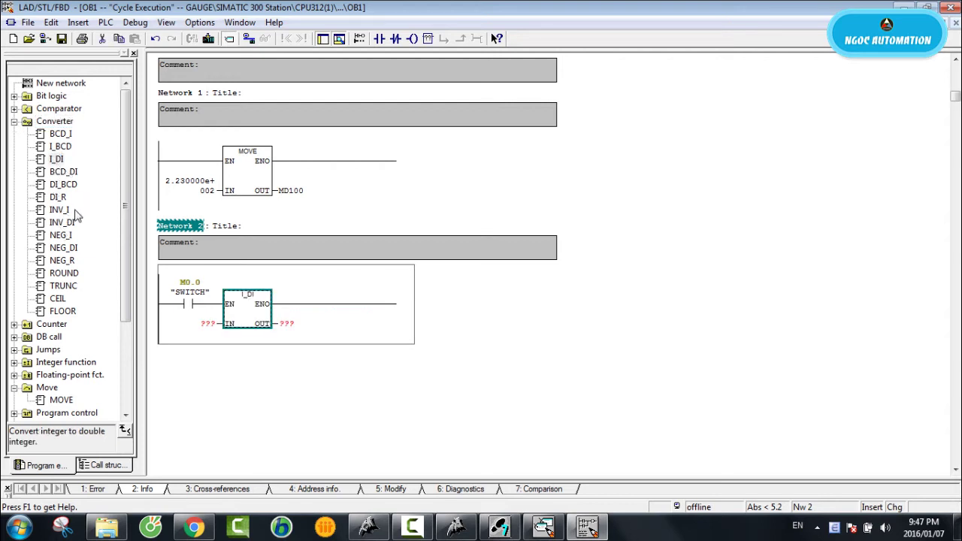
pyautogui.click(284, 303)
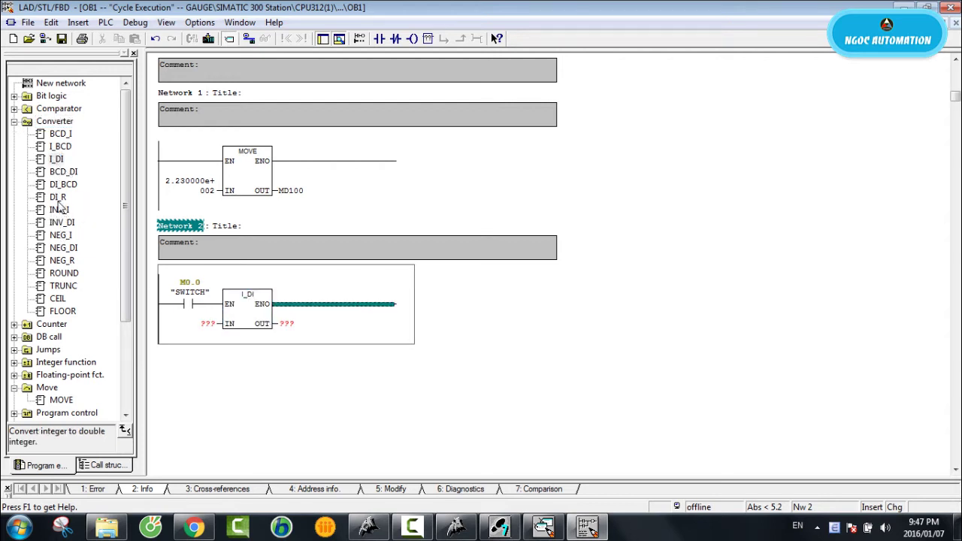
pyautogui.doubleClick(57, 196)
# - Check the DIENTRO tag address in WinCC Explorer and set the I_DI block's IN to MW108 and OUT to MD110 in OB1
pyautogui.click(369, 526)
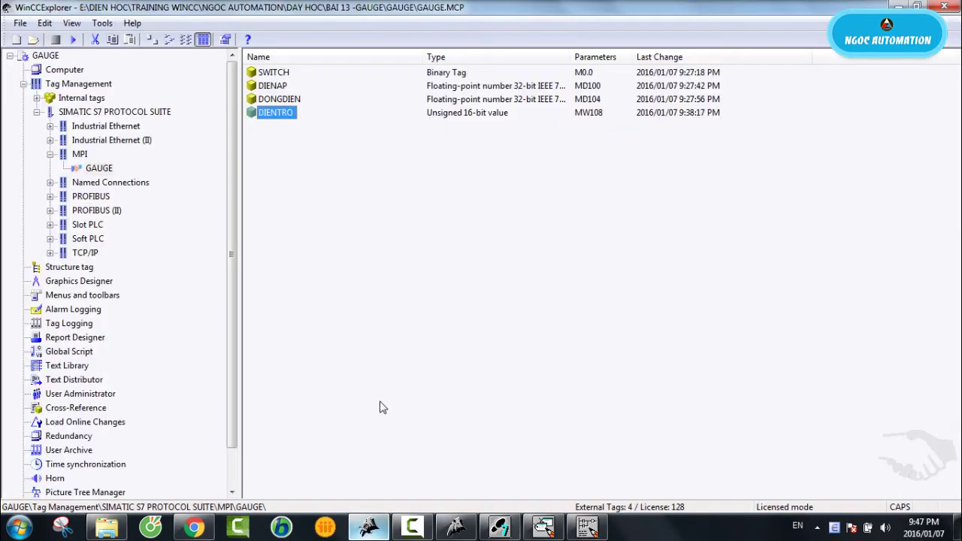
pyautogui.click(587, 526)
pyautogui.click(211, 327)
pyautogui.write('MW108')
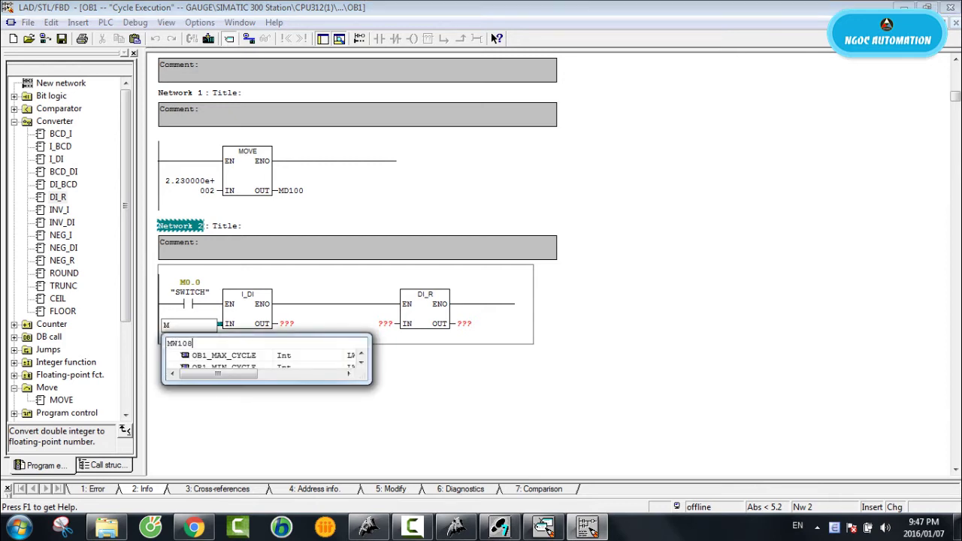
pyautogui.press('Return')
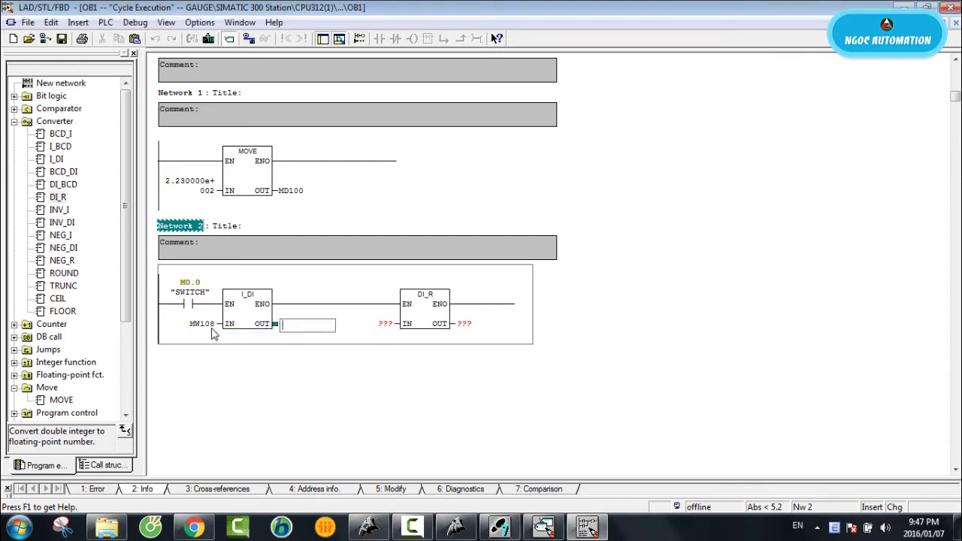
pyautogui.write('MD')
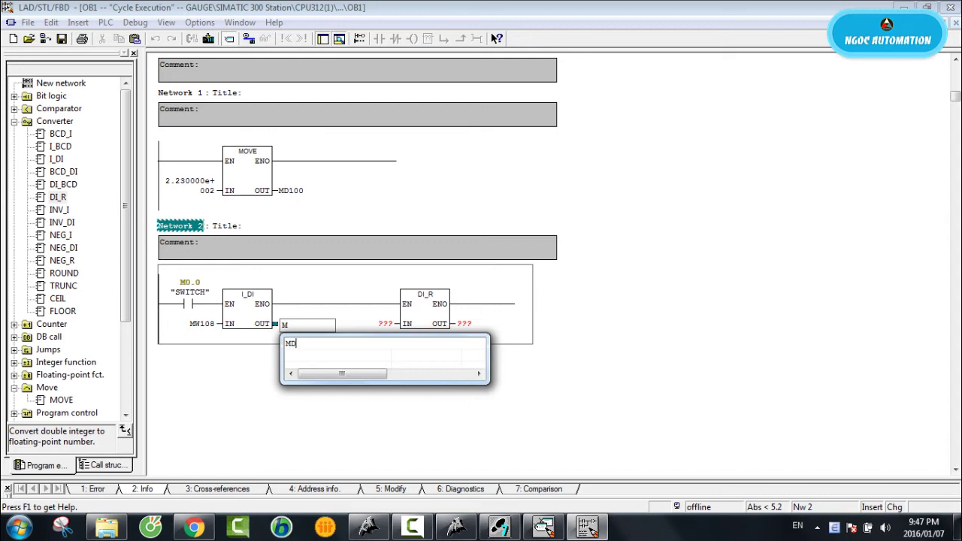
pyautogui.write('110')
pyautogui.press('Return')
# - Set the DI_R block's IN to MD110 and OUT to MD114 in Network 2
pyautogui.write('MD11')
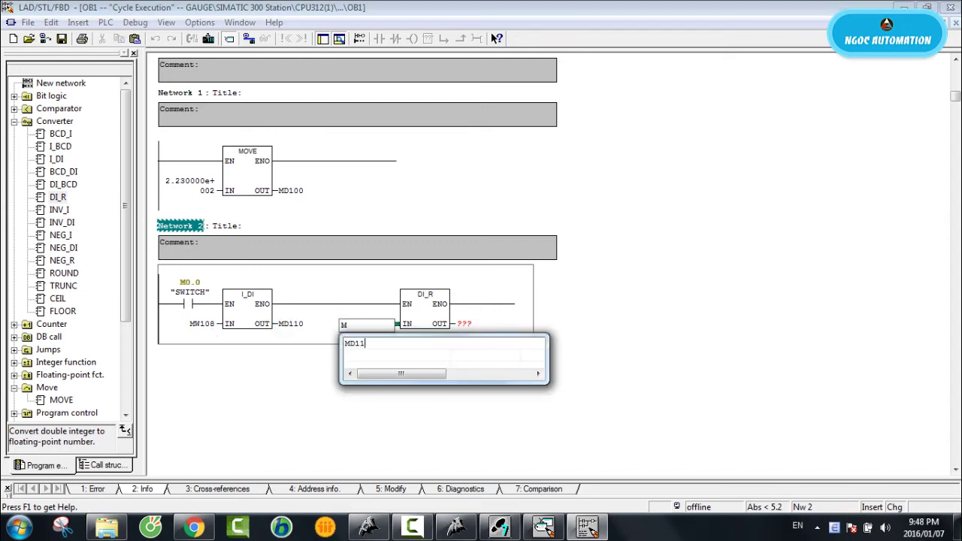
pyautogui.write('0')
pyautogui.press('Return')
pyautogui.write('MD1')
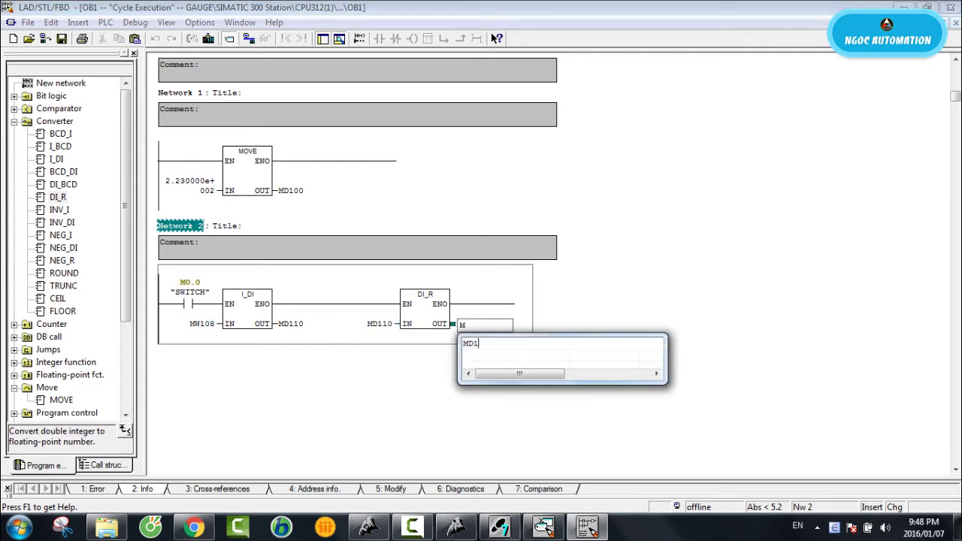
pyautogui.write('14')
pyautogui.press('Return')
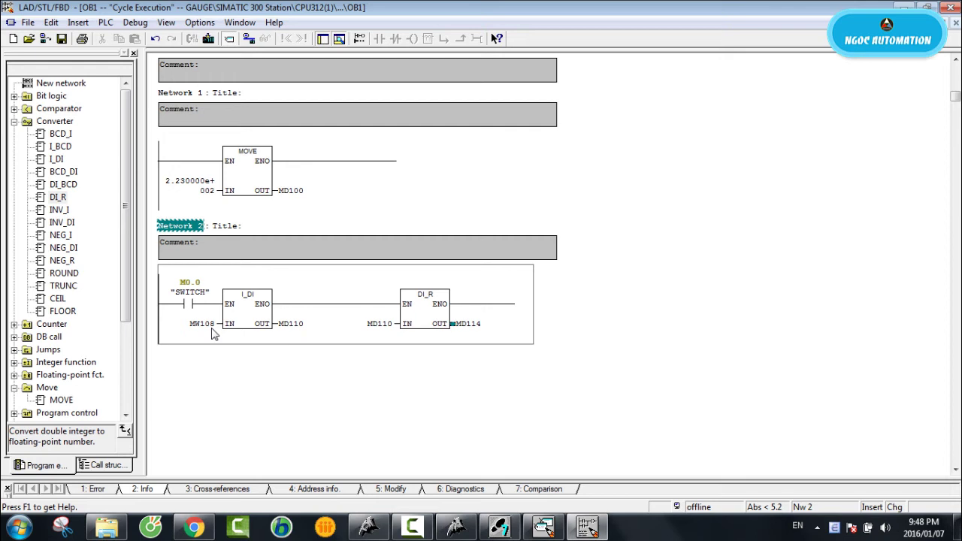
pyautogui.click(376, 370)
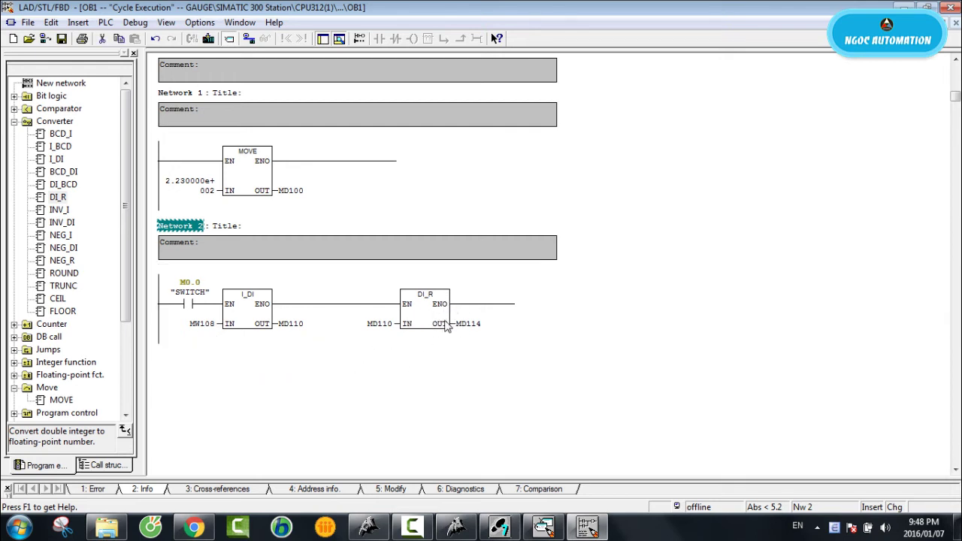
pyautogui.click(422, 319)
pyautogui.click(430, 354)
# - Insert a new network below Network 2 and paste a copy of the SWITCH contact onto its rung
pyautogui.rightClick(193, 228)
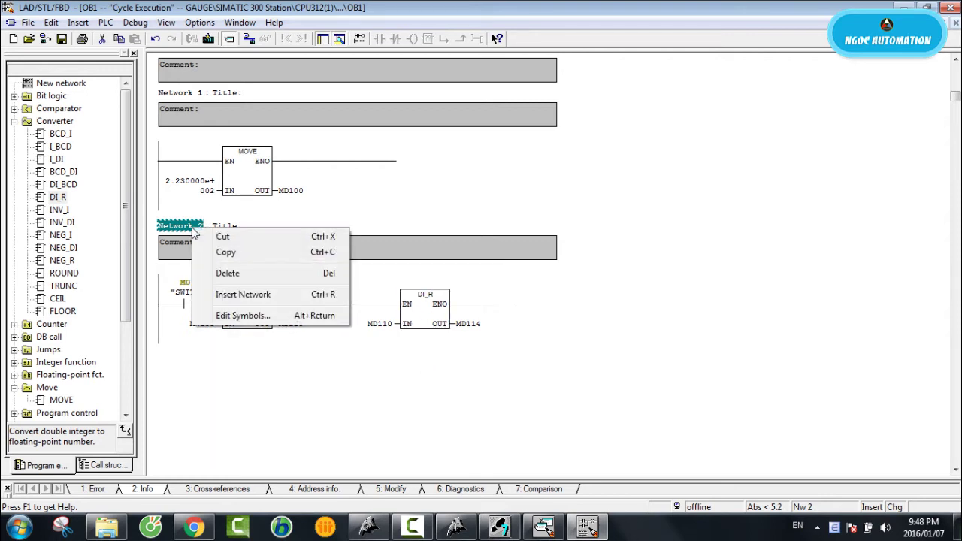
pyautogui.press('Escape')
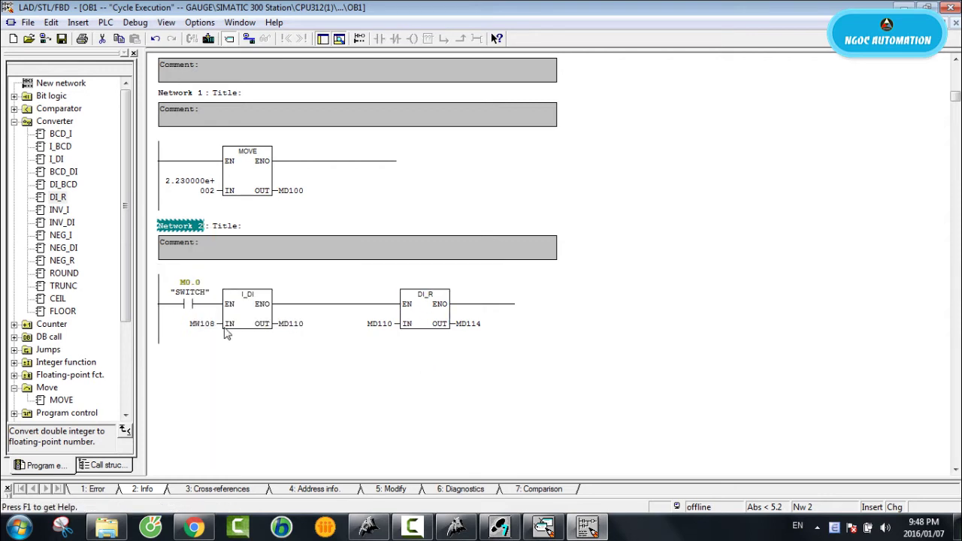
pyautogui.rightClick(186, 229)
pyautogui.click(225, 294)
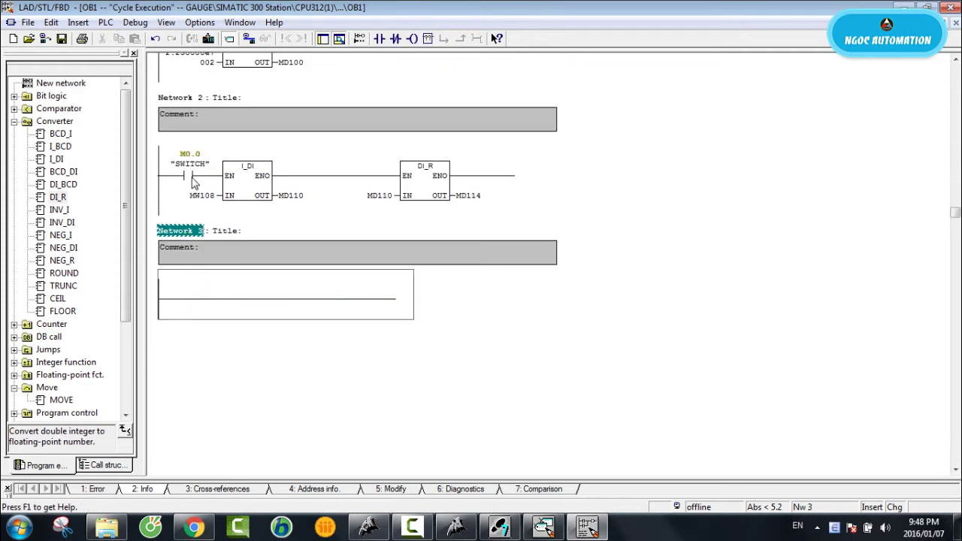
pyautogui.rightClick(197, 188)
pyautogui.click(225, 202)
pyautogui.rightClick(186, 299)
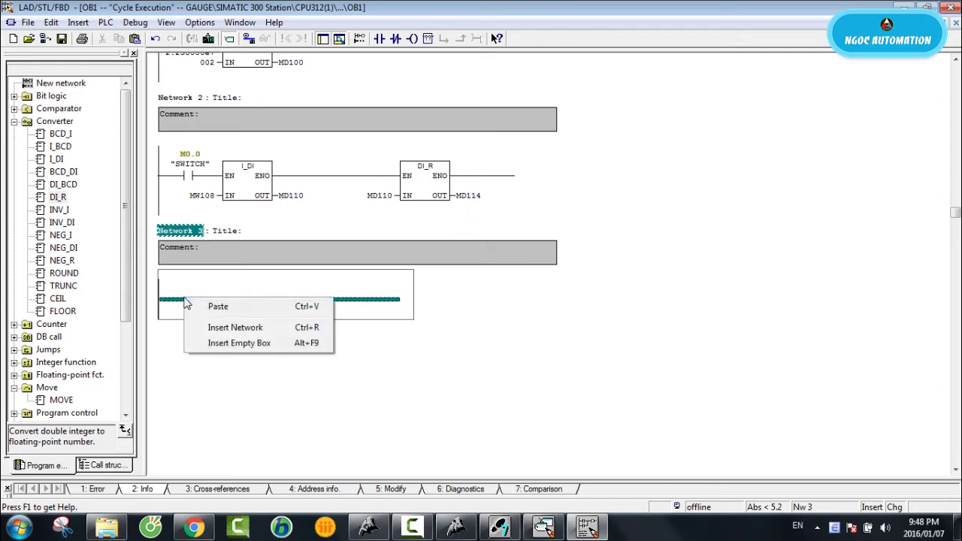
pyautogui.click(218, 306)
pyautogui.click(230, 309)
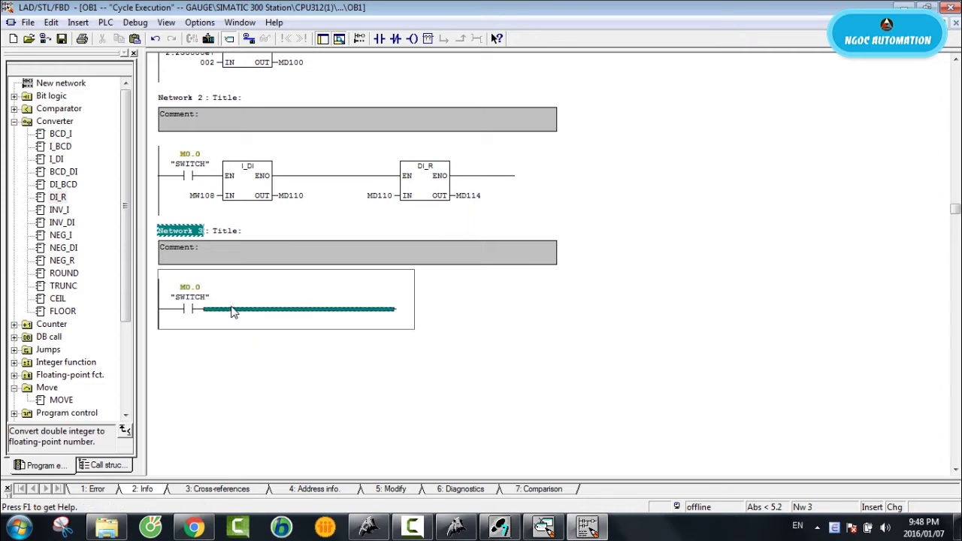
# - Add a DIV_R floating-point division block after the SWITCH contact in Network 3
pyautogui.scroll(3, 256, 173)
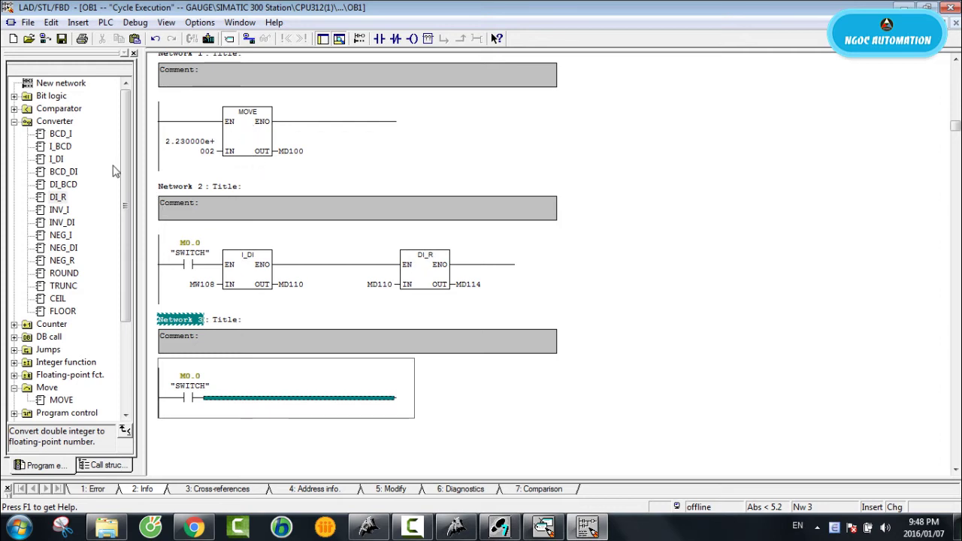
pyautogui.click(14, 122)
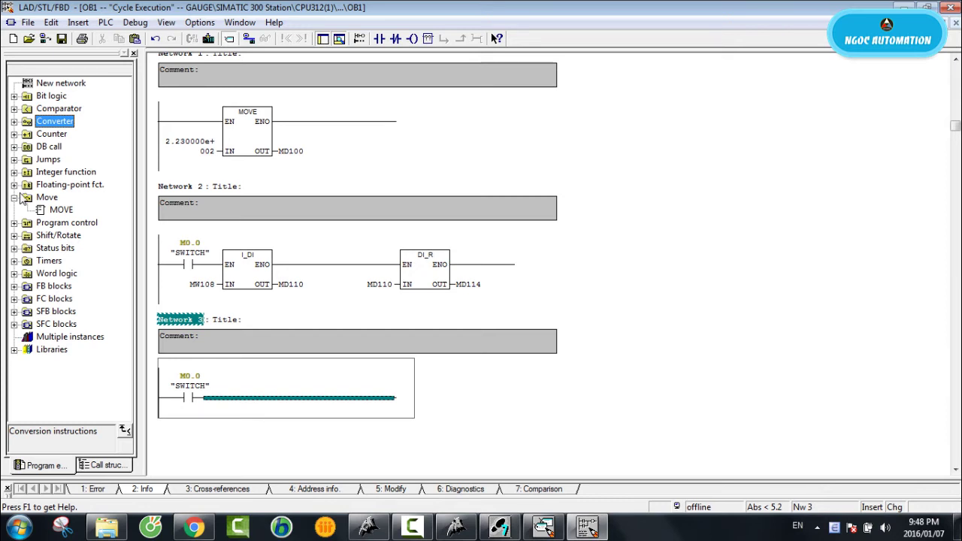
pyautogui.click(58, 185)
pyautogui.click(67, 172)
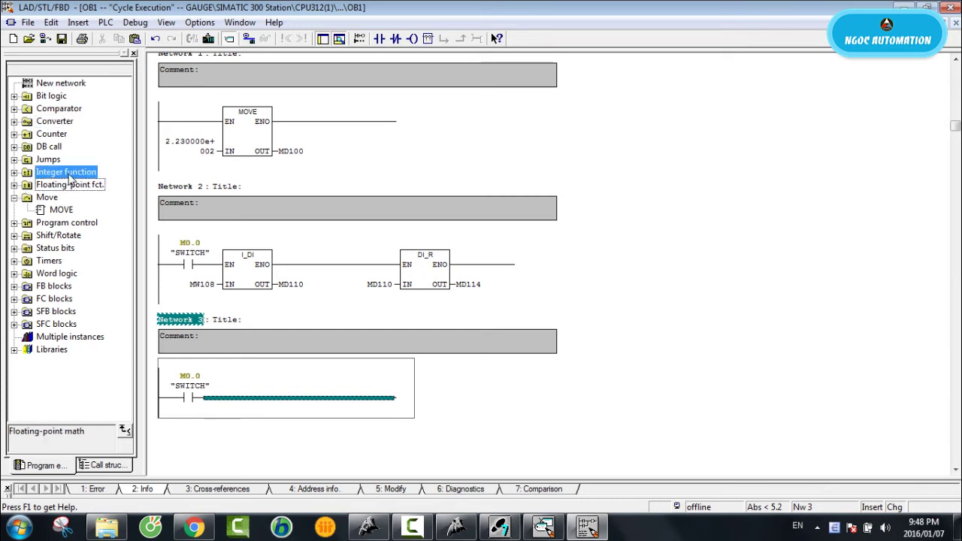
pyautogui.click(66, 186)
pyautogui.doubleClick(66, 185)
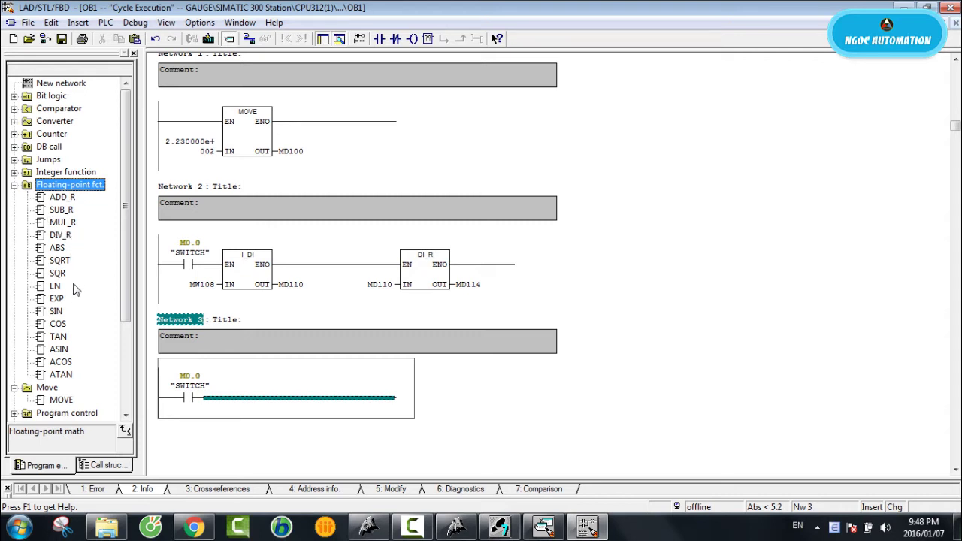
pyautogui.doubleClick(62, 235)
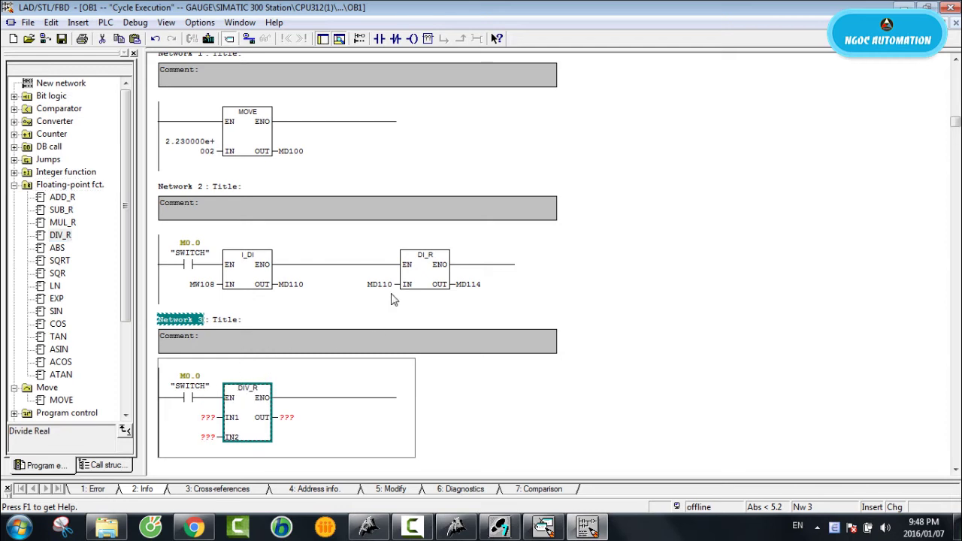
# - Copy the address MD100 from the MOVE block's OUT to the DIV_R block's IN1
pyautogui.click(426, 291)
pyautogui.rightClick(296, 157)
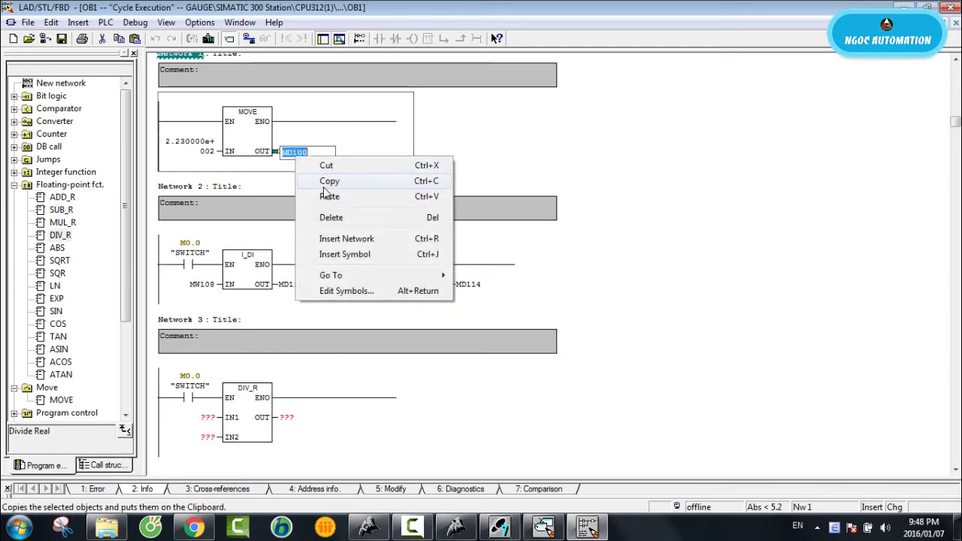
pyautogui.click(324, 180)
pyautogui.rightClick(212, 418)
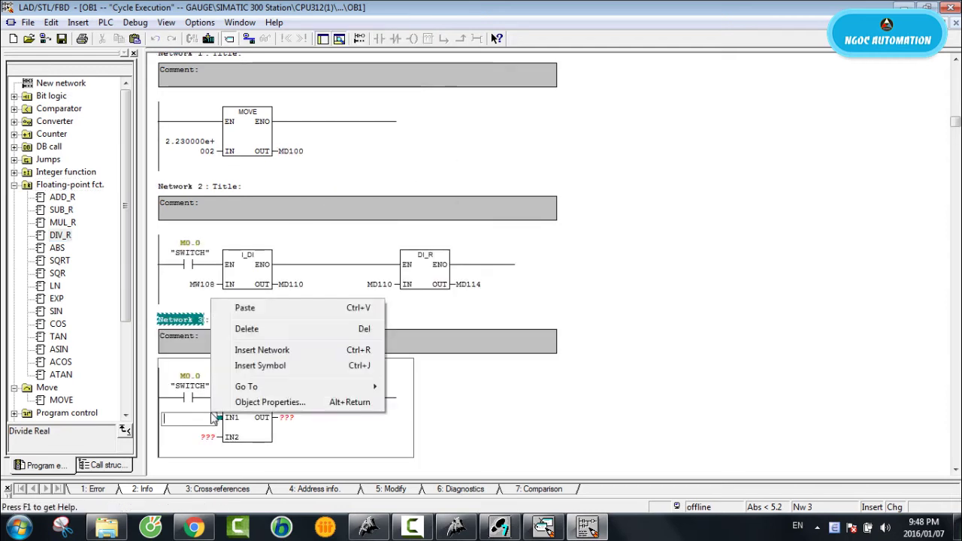
pyautogui.click(254, 308)
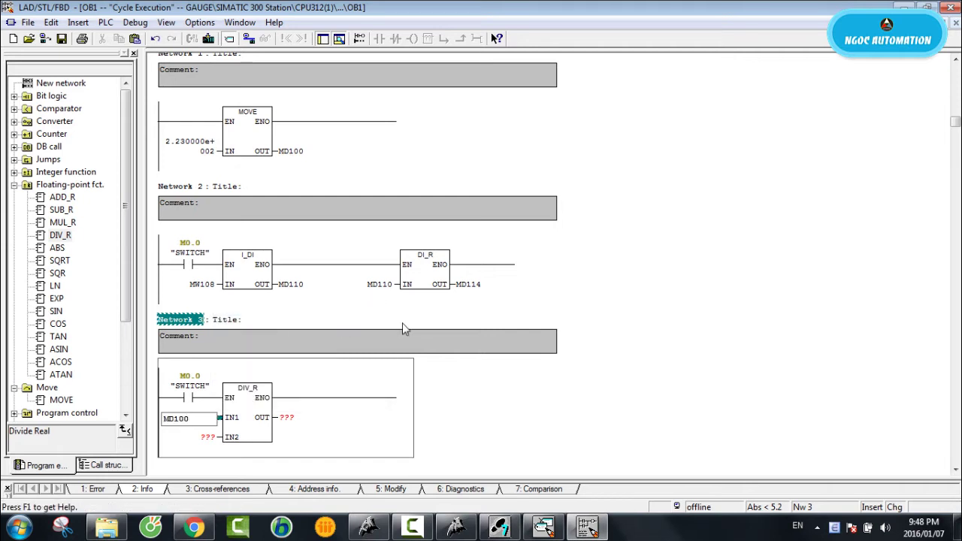
# - Copy the address MD114 from the DI_R block's OUT to the DIV_R block's IN2
pyautogui.click(472, 285)
pyautogui.rightClick(487, 287)
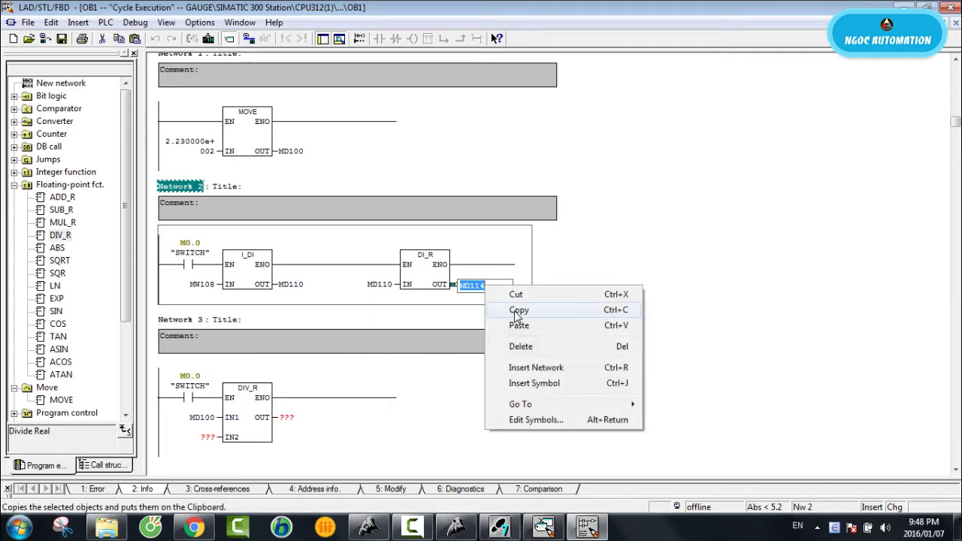
pyautogui.click(519, 310)
pyautogui.click(202, 437)
pyautogui.rightClick(200, 440)
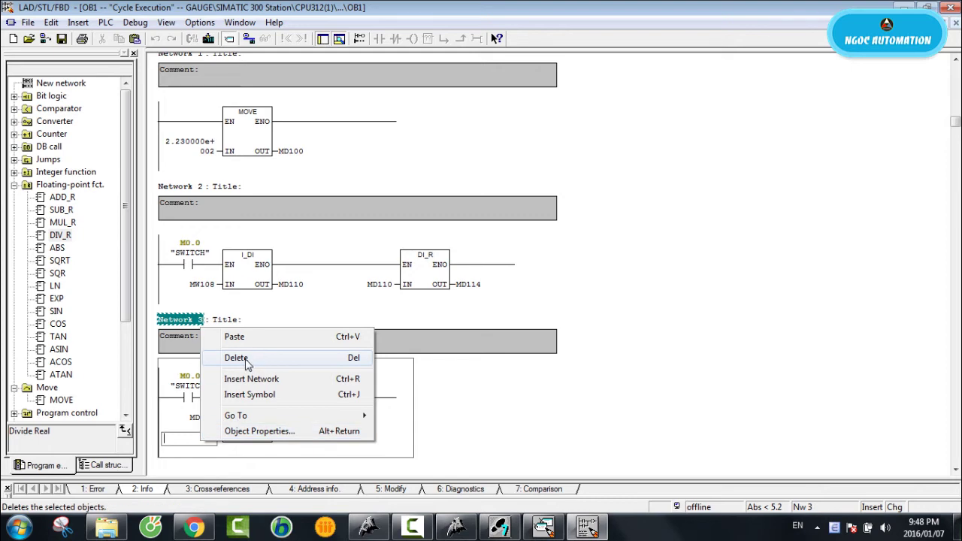
pyautogui.click(234, 338)
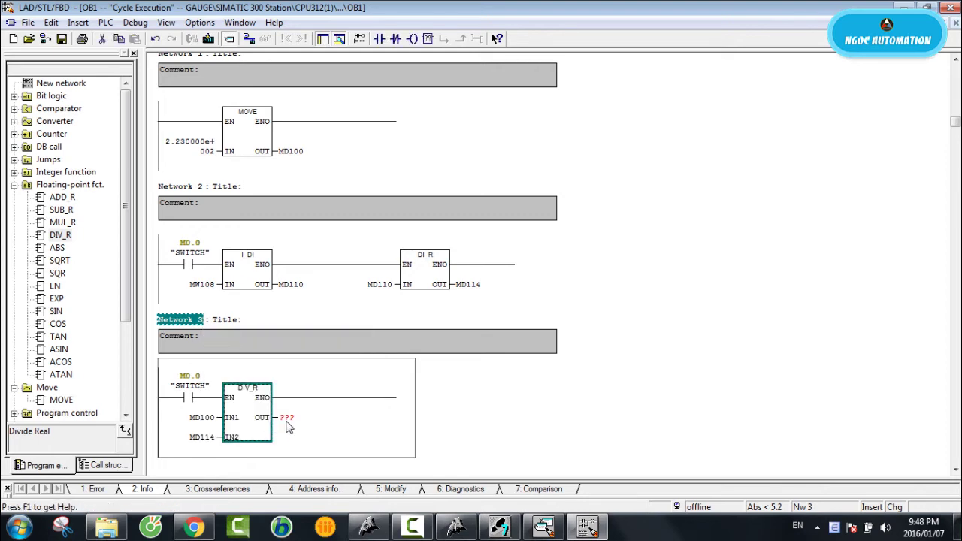
# - Check the DONGDIEN tag address in WinCC Explorer and set the DIV_R block's OUT to MD104 in OB1
pyautogui.click(368, 526)
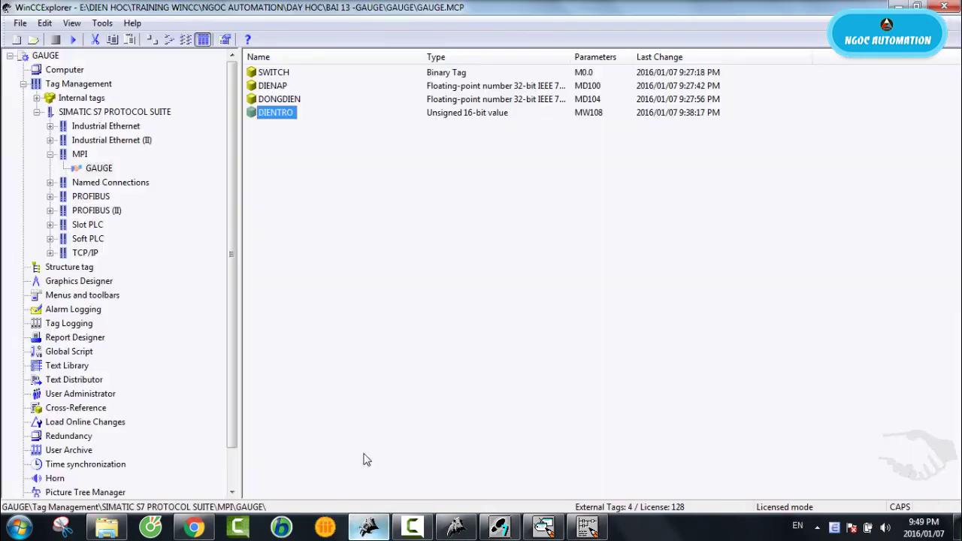
pyautogui.click(289, 113)
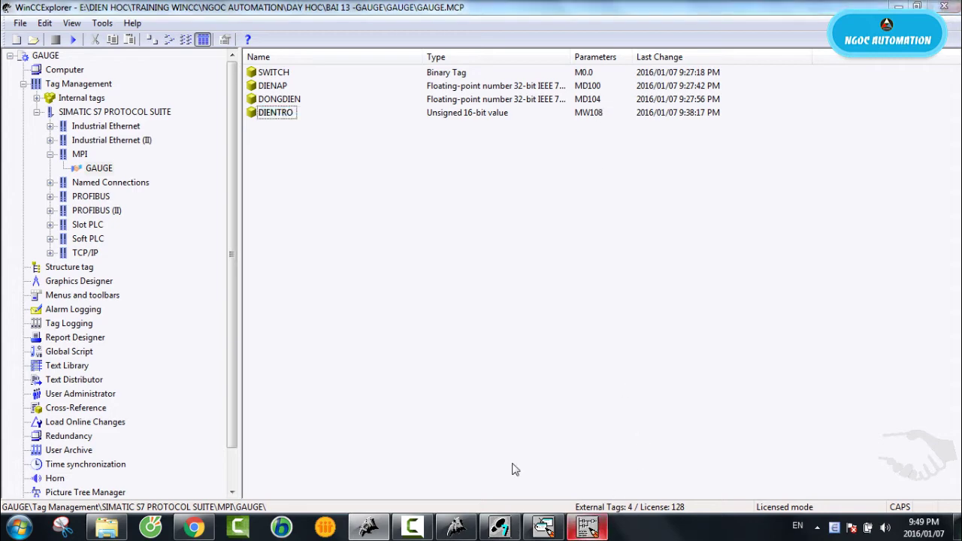
pyautogui.write('M')
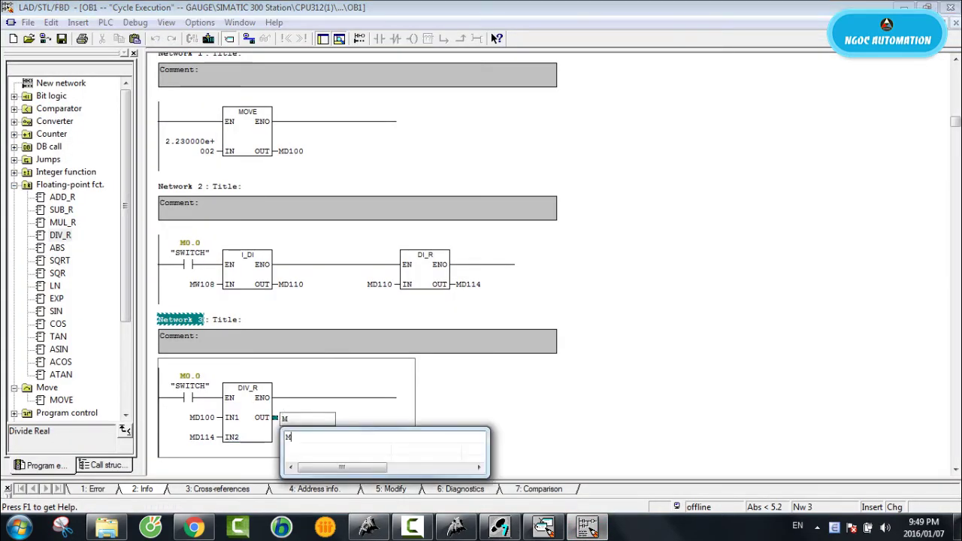
pyautogui.write('D104')
pyautogui.press('Return')
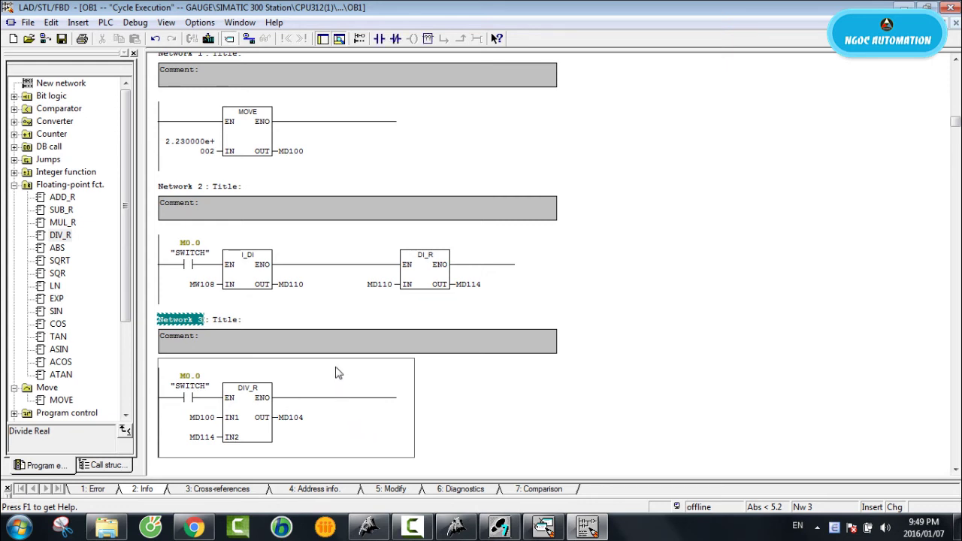
# - Start the PLC simulation from SIMATIC Manager, return to the LAD/STL/FBD editor and download OB1 to the PLC
pyautogui.click(502, 530)
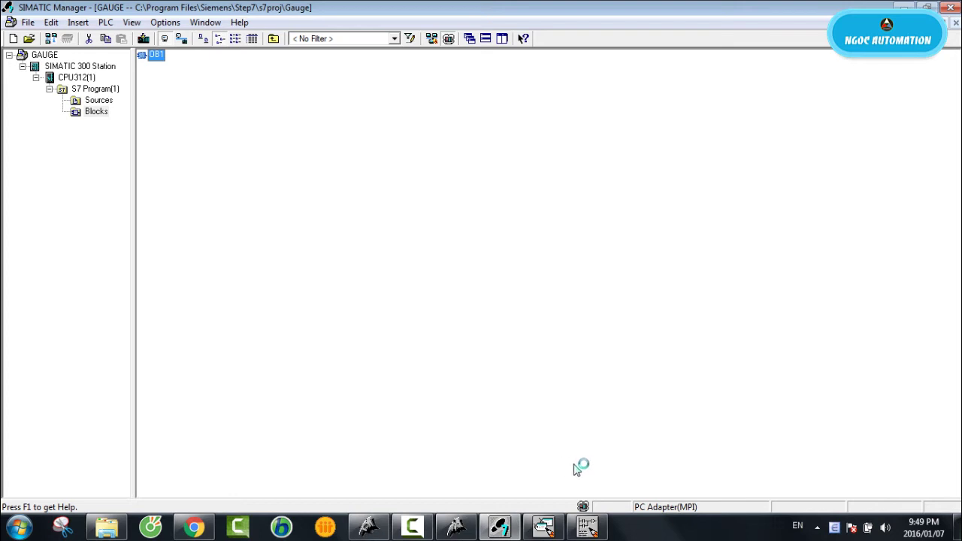
pyautogui.click(588, 529)
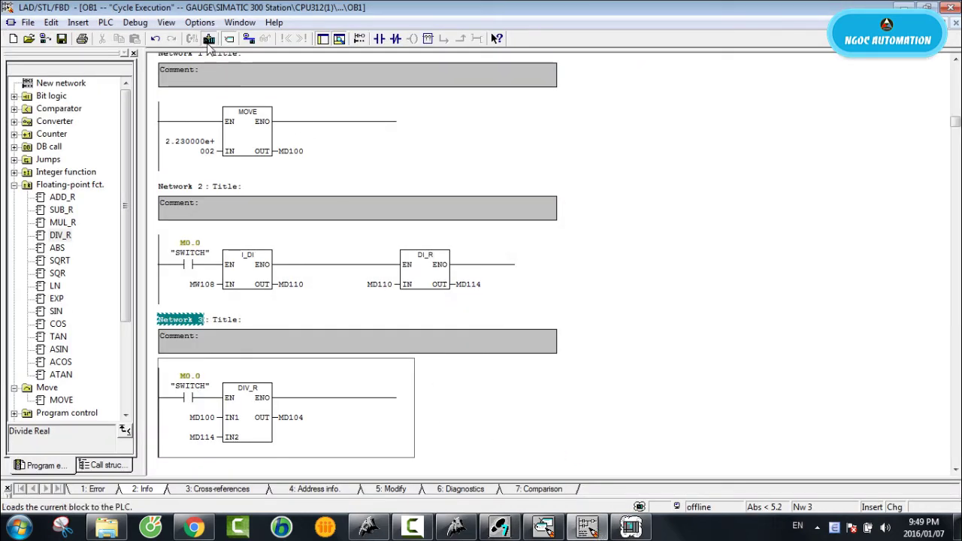
pyautogui.click(208, 39)
pyautogui.click(359, 38)
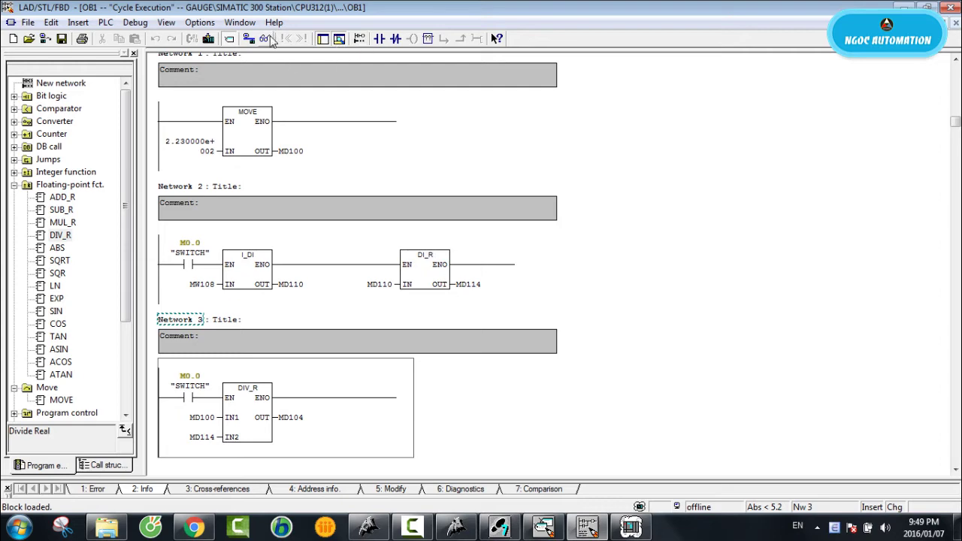
# - Monitor OB1 online, set the simulated CPU to RUN in S7-PLCSIM, and view the signal flow through Networks 1 to 3
pyautogui.click(544, 529)
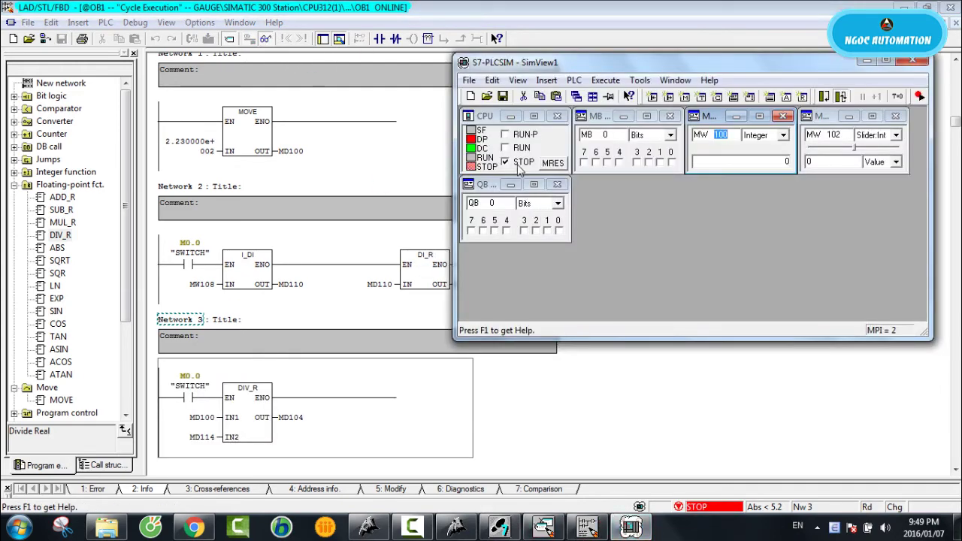
pyautogui.click(505, 147)
pyautogui.click(347, 169)
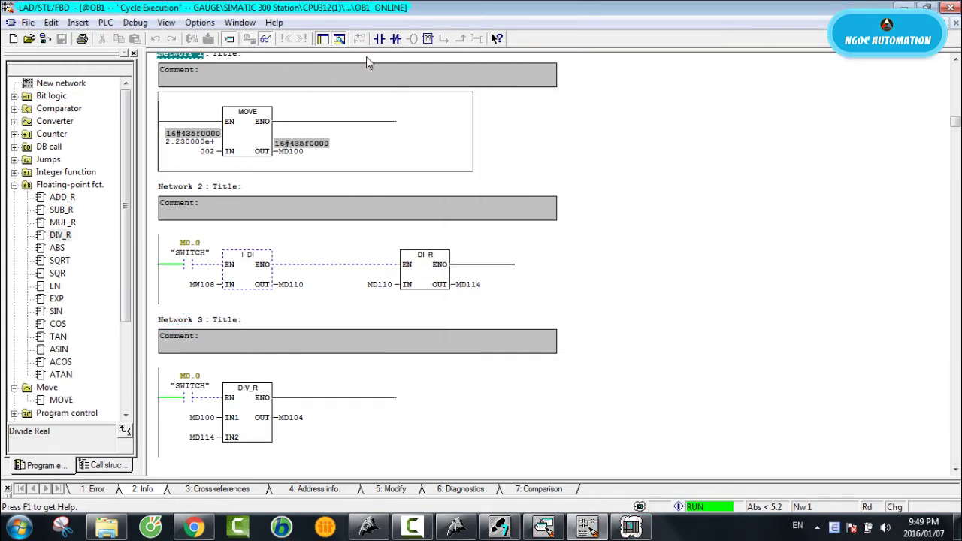
pyautogui.scroll(-2, 434, 276)
pyautogui.click(346, 385)
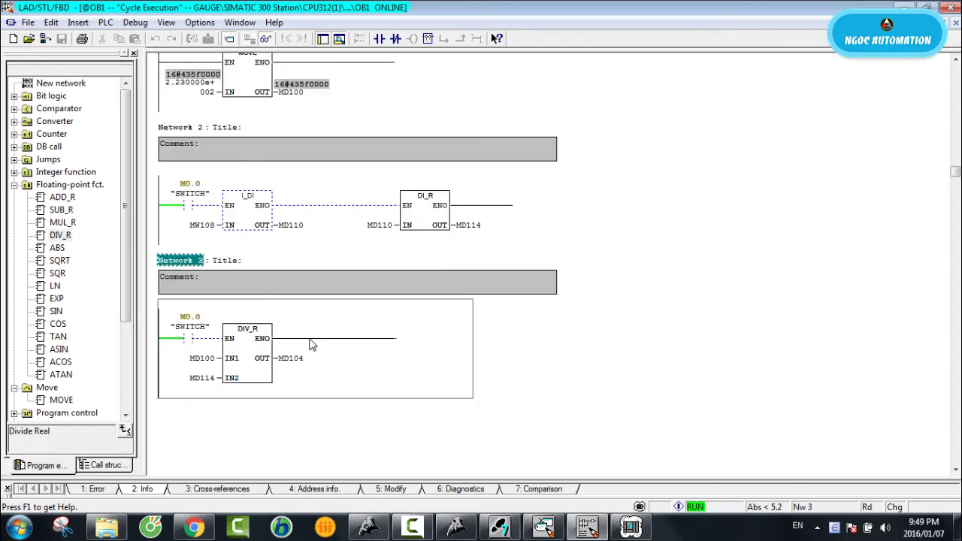
pyautogui.scroll(1, 333, 263)
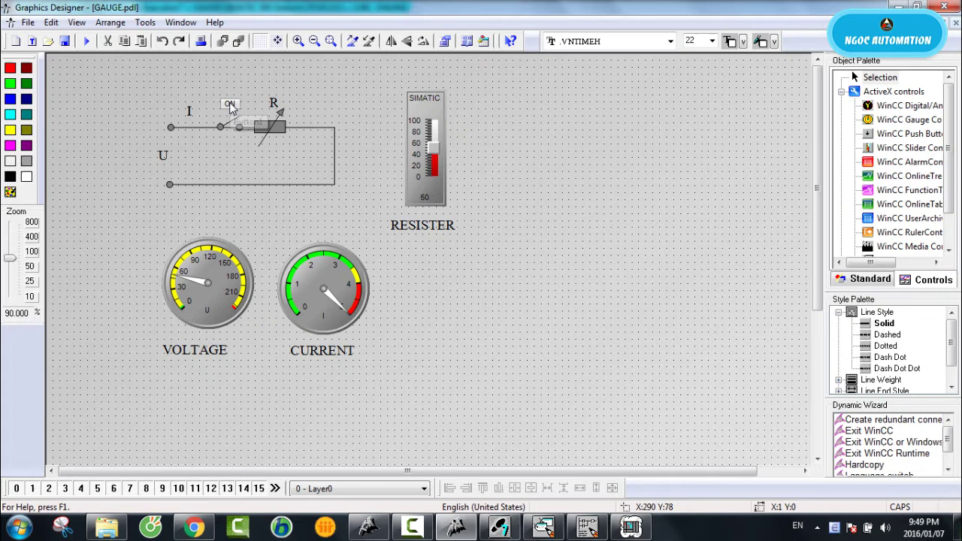
# - In Graphics Designer, enlarge the ON button to about 46 by 37 and open a C-Action for its Press left mouse event
pyautogui.click(231, 106)
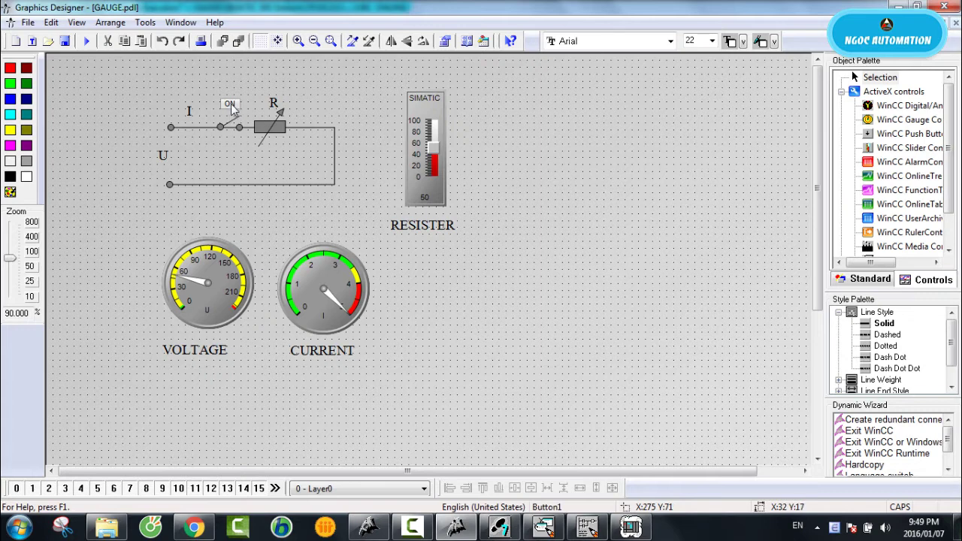
pyautogui.moveTo(241, 110)
pyautogui.mouseDown()
pyautogui.moveTo(251, 121)
pyautogui.moveTo(234, 105)
pyautogui.moveTo(236, 92)
pyautogui.mouseUp()
pyautogui.rightClick(236, 92)
pyautogui.click(259, 245)
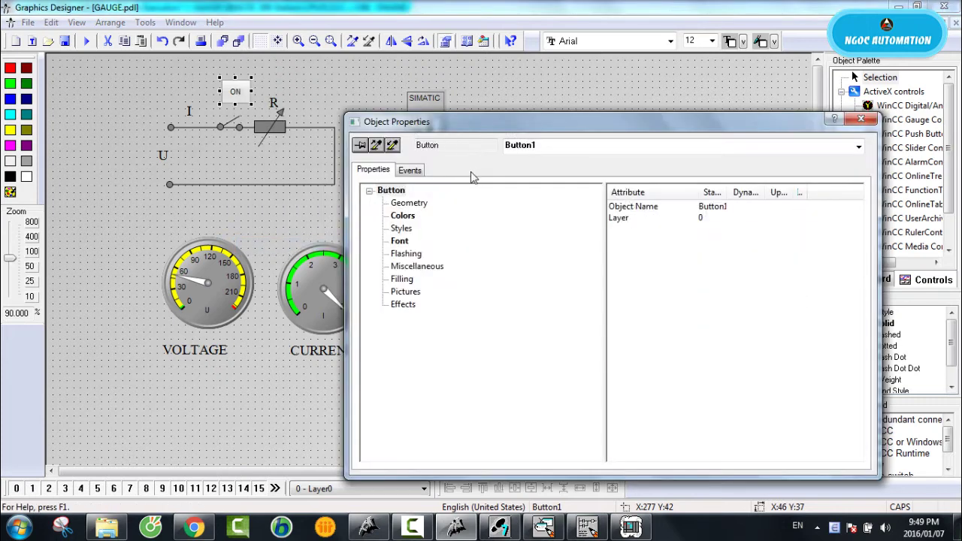
pyautogui.click(413, 217)
pyautogui.click(409, 170)
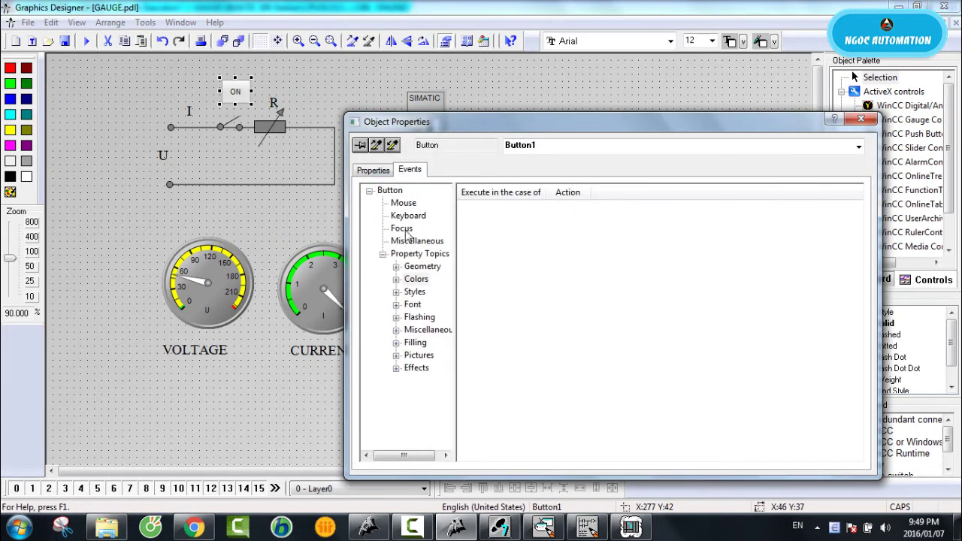
pyautogui.click(402, 204)
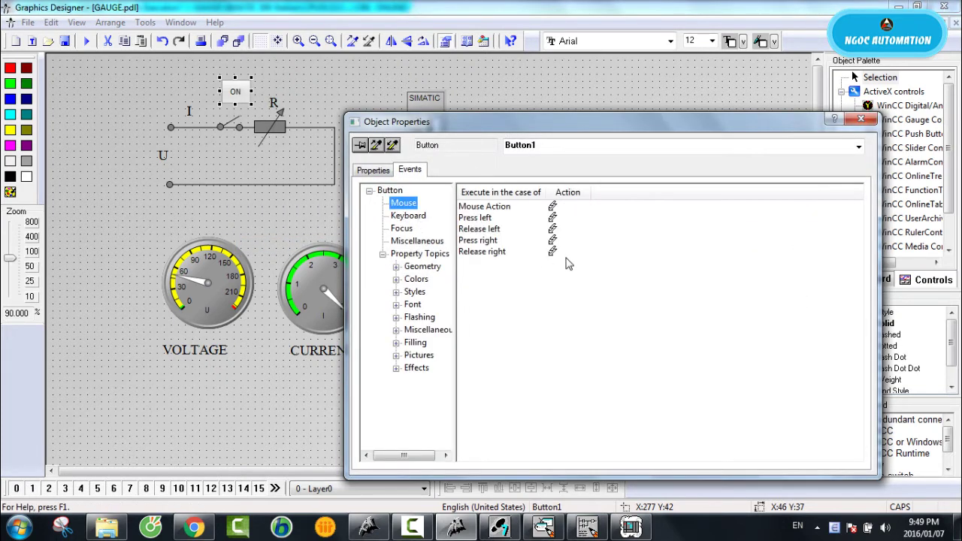
pyautogui.rightClick(553, 220)
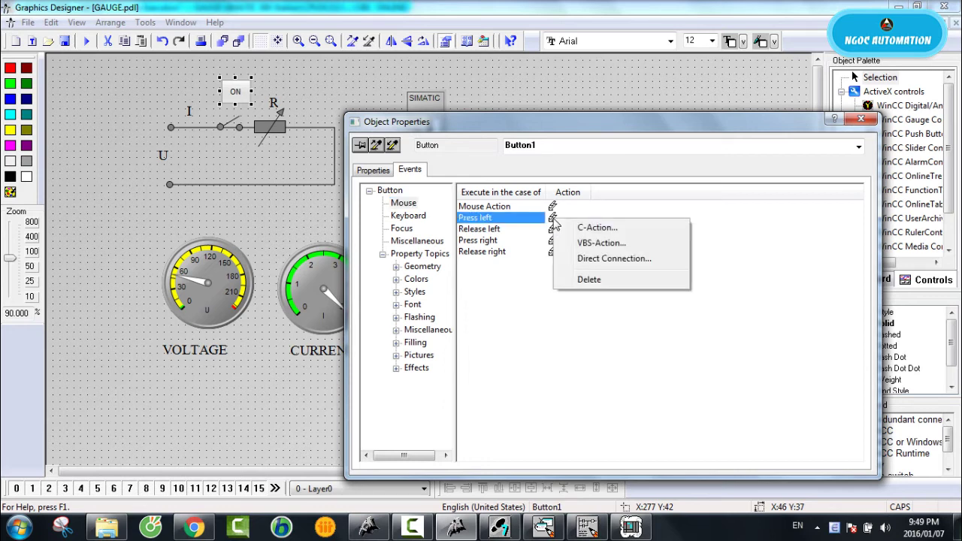
pyautogui.click(574, 229)
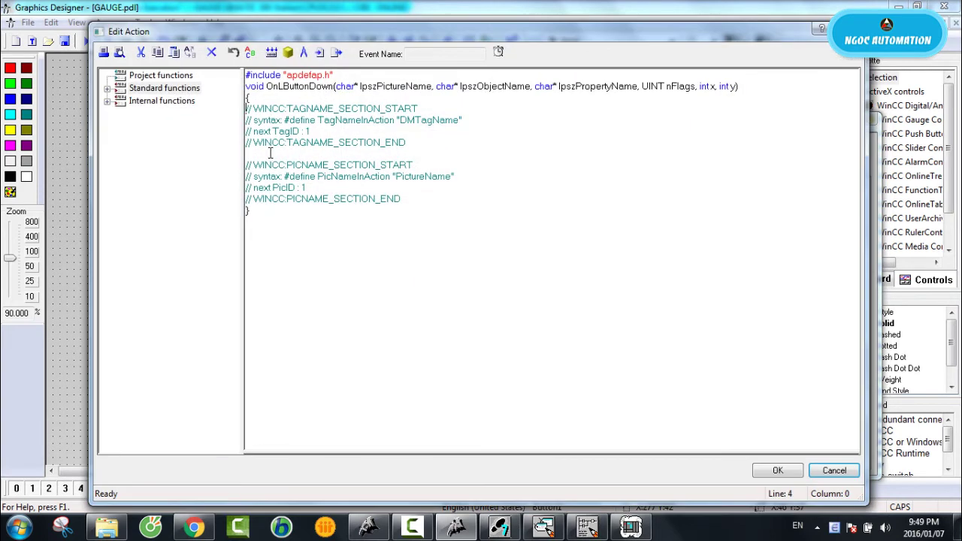
# - Insert blank lines at the start of the function body and declare the variable with BOOL bit;
pyautogui.press('Return')
pyautogui.press('Return')
pyautogui.press('Return')
pyautogui.press('Return')
pyautogui.press('Return')
pyautogui.press('Return')
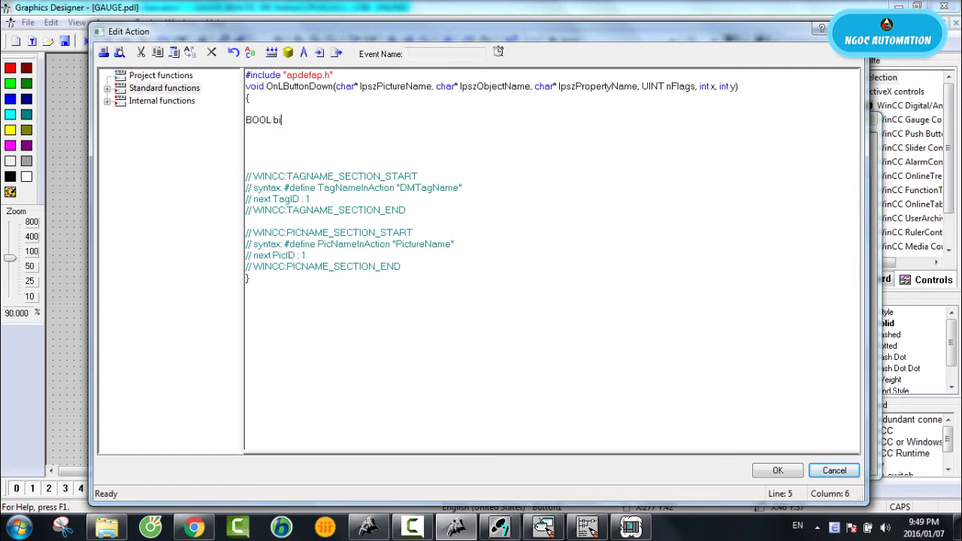
pyautogui.write(';')
pyautogui.press('Return')
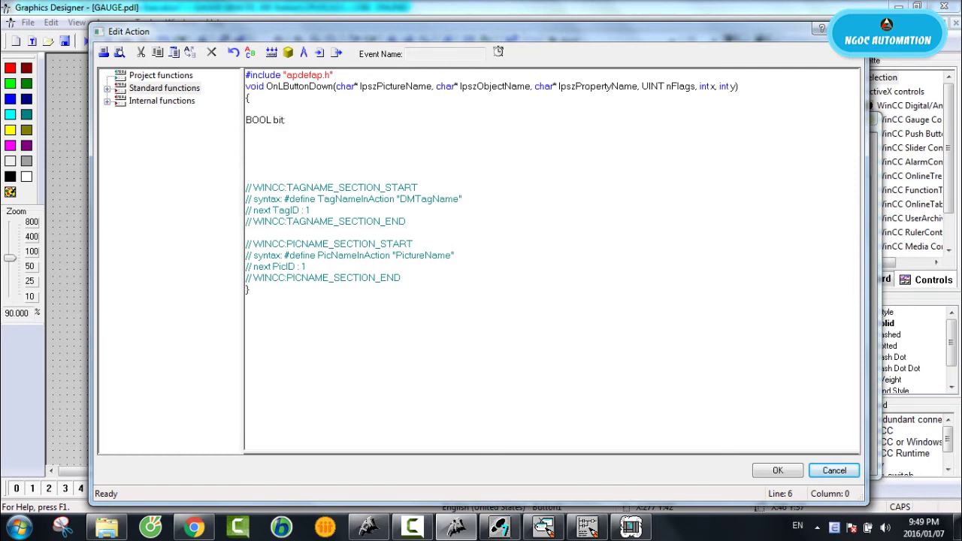
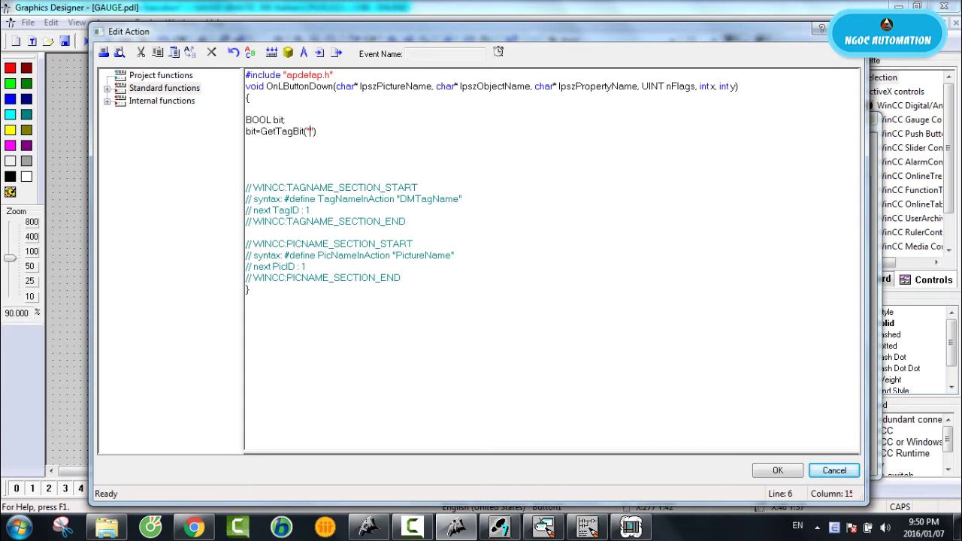
# - Read the SWITCH tag into the variable with bit=GetTagBit("SWITCH");, picking the tag from the WinCC tag list
pyautogui.click(288, 51)
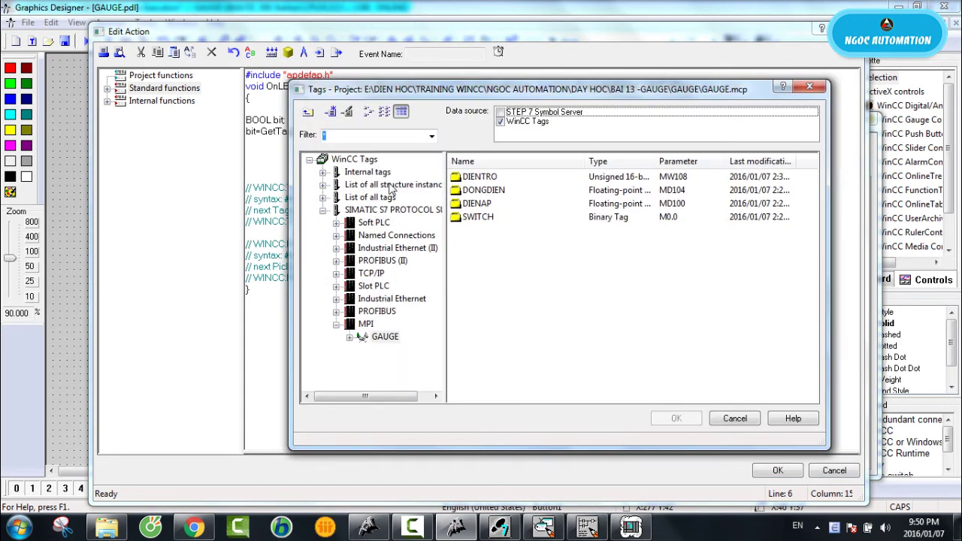
pyautogui.doubleClick(478, 218)
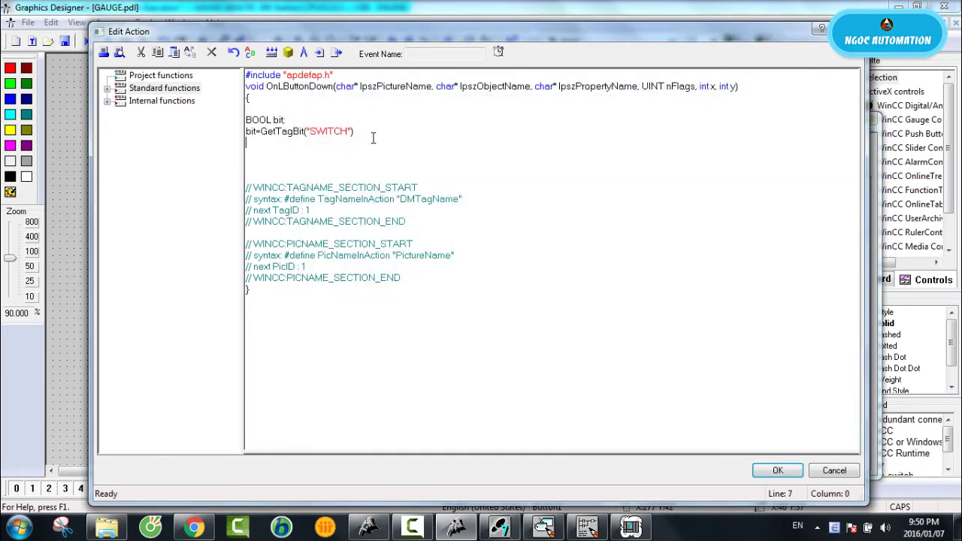
pyautogui.click(371, 133)
pyautogui.press('Return')
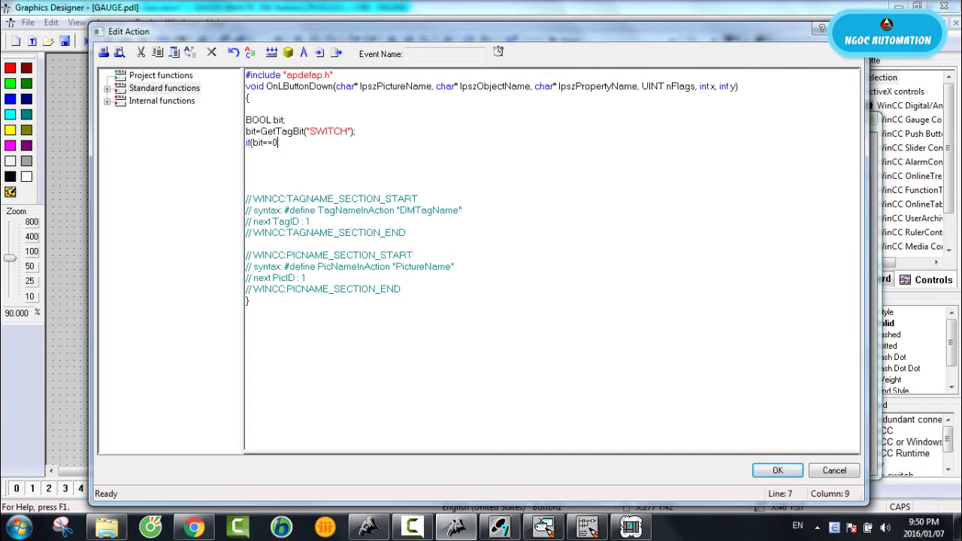
# - Below the if(bit==0) condition, add SetTagBit("SWITCH",1); using the SWITCH tag from the tag list
pyautogui.press('Return')
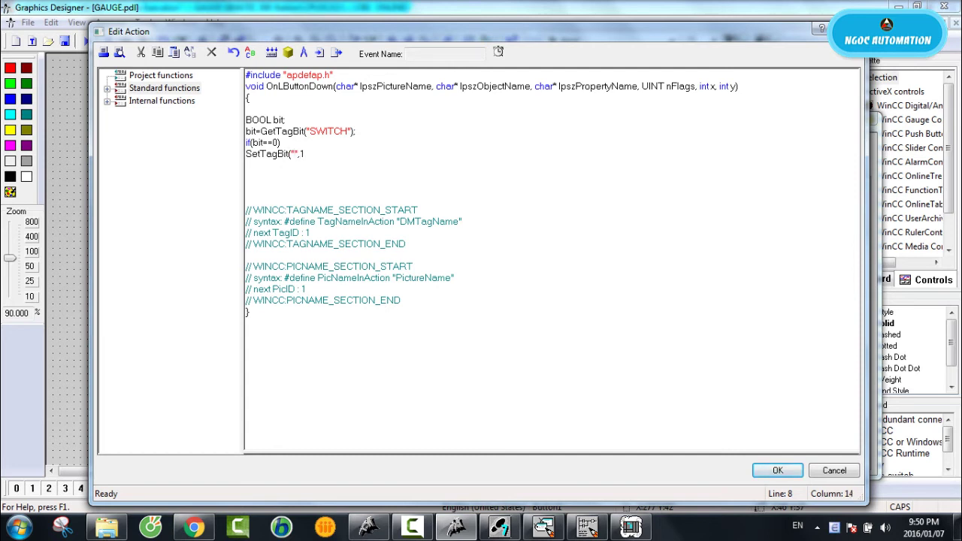
pyautogui.press('Return')
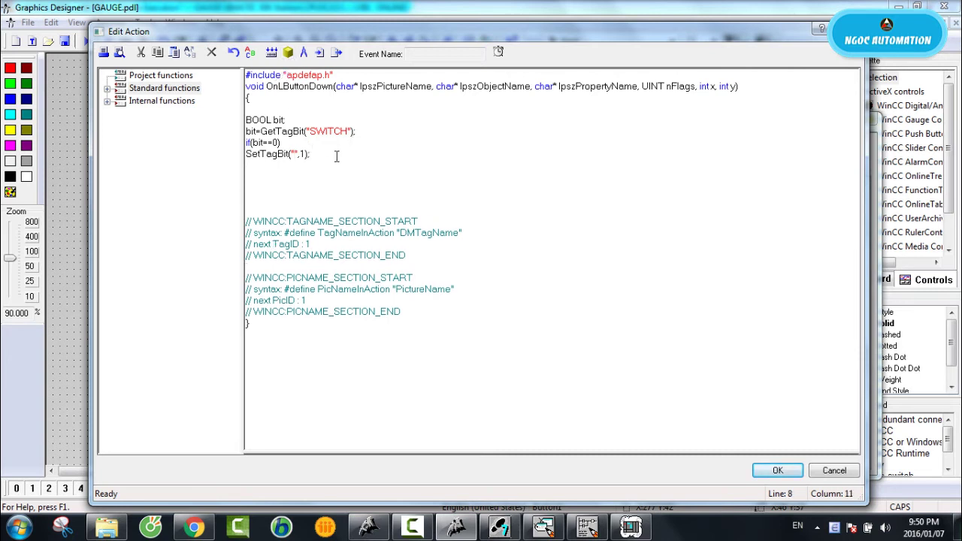
pyautogui.doubleClick(440, 217)
# - Copy the if(bit==0) line below the SetTagBit statement and change the copy to if(bit==1)
pyautogui.moveTo(285, 143); pyautogui.dragTo(239, 143)
pyautogui.rightClick(255, 143)
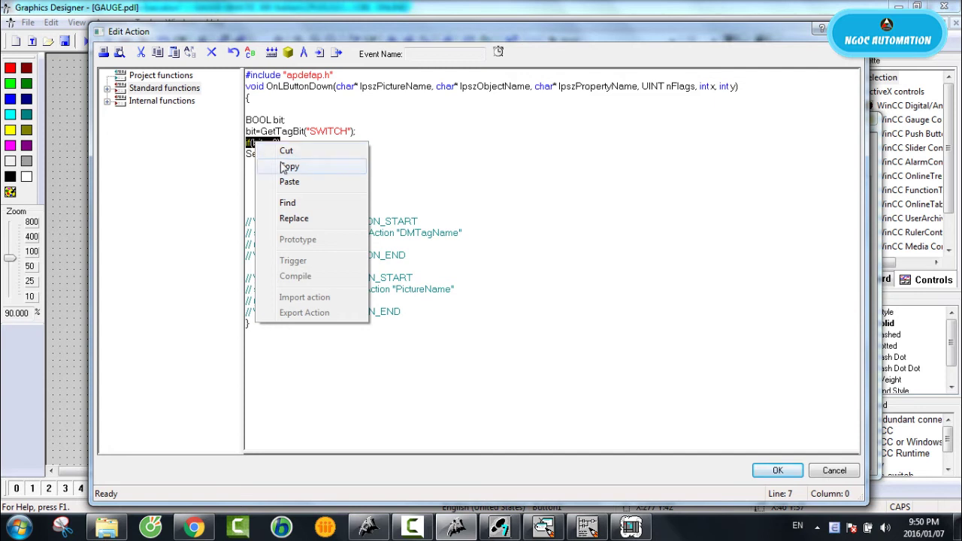
pyautogui.click(286, 167)
pyautogui.click(259, 164)
pyautogui.hotkey('ctrl', 'v')
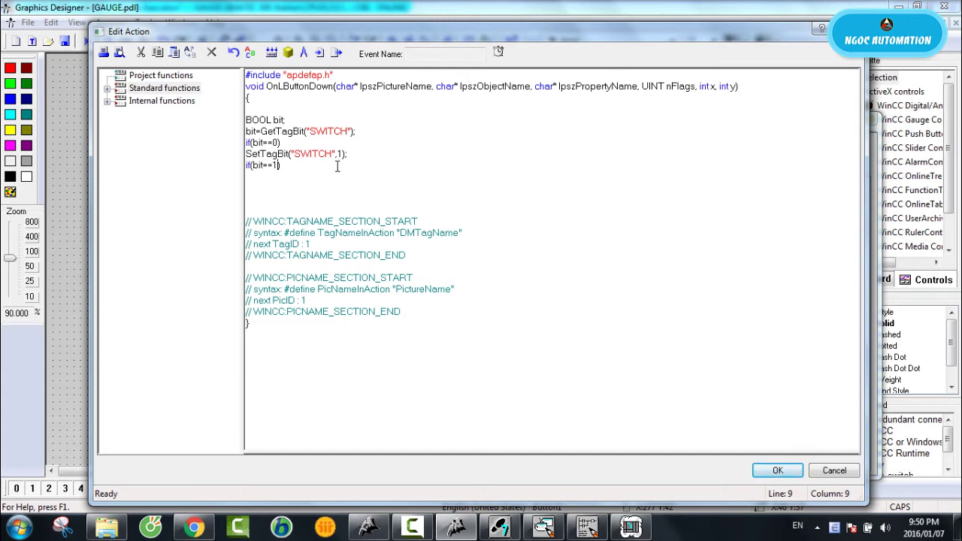
# - Copy the SetTagBit statement below if(bit==1) and change the copy to SetTagBit("SWITCH",0);
pyautogui.moveTo(363, 155); pyautogui.dragTo(239, 156)
pyautogui.rightClick(265, 154)
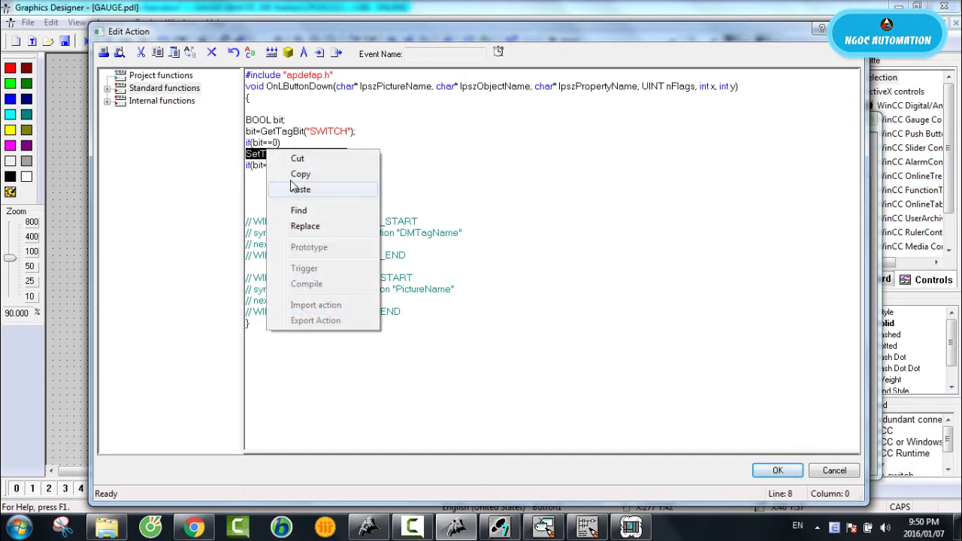
pyautogui.click(295, 175)
pyautogui.click(262, 175)
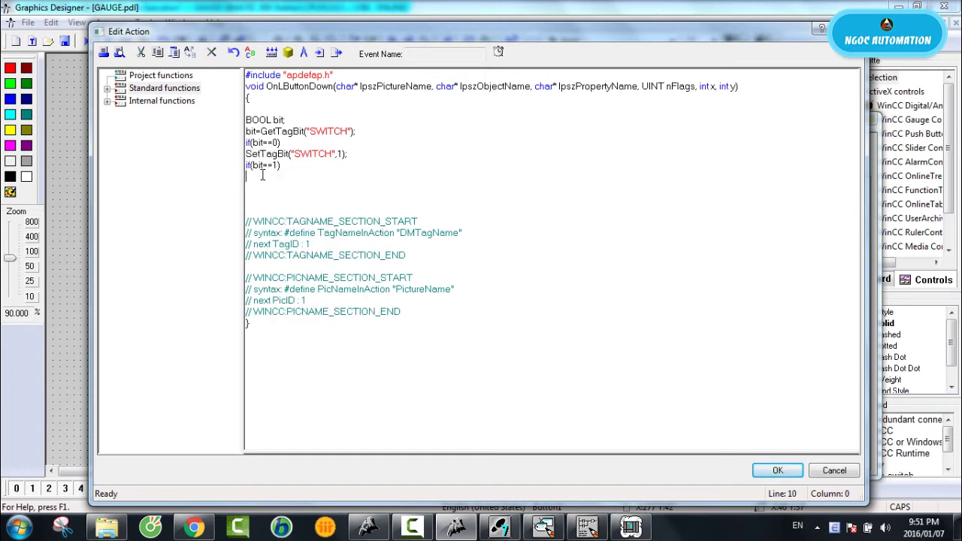
pyautogui.hotkey('ctrl', 'v')
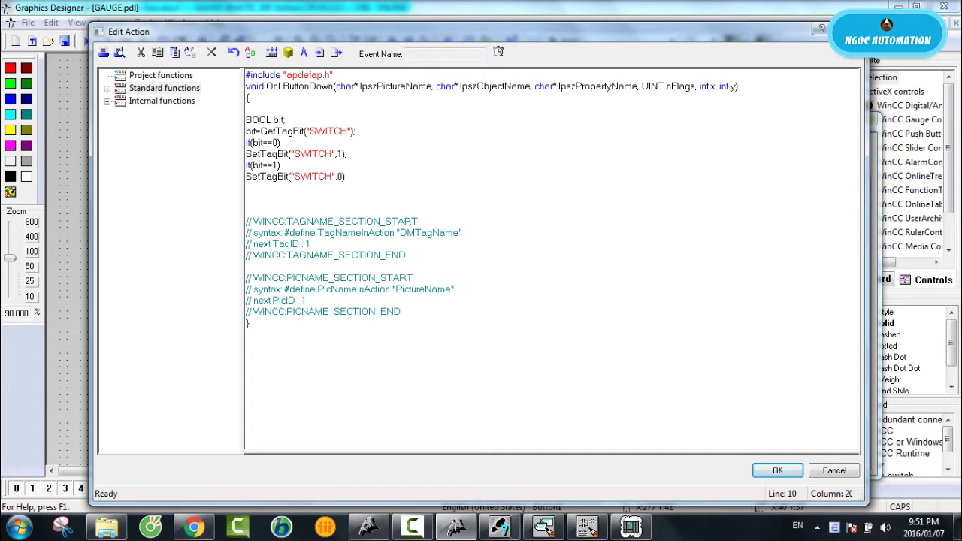
# - Compile the C-Action, review its two SWITCH conditions and accept the action
pyautogui.click(272, 54)
pyautogui.click(286, 164)
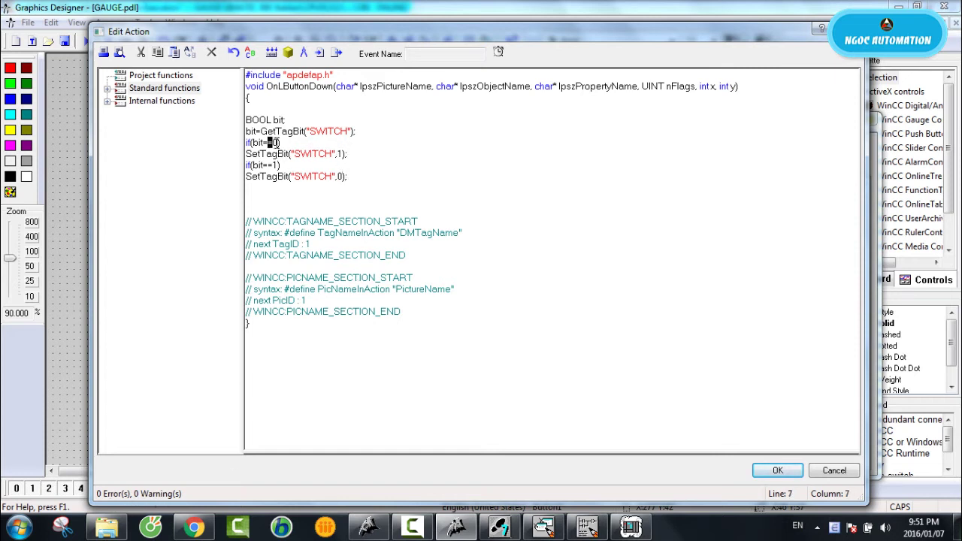
pyautogui.click(332, 153)
pyautogui.click(275, 166)
pyautogui.click(349, 178)
pyautogui.click(778, 471)
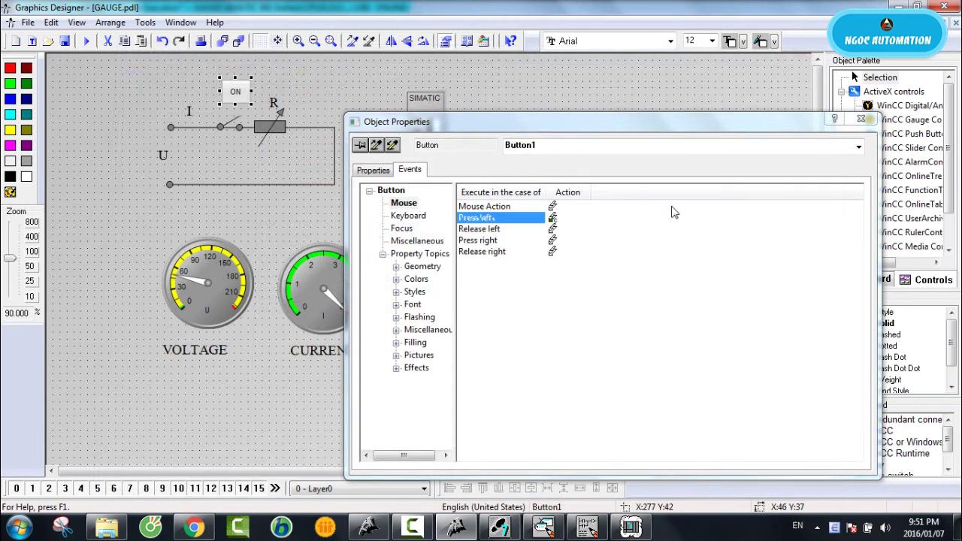
# - Close the ON button's object properties, save the GAUGE.pdl picture and deselect the button
pyautogui.click(860, 119)
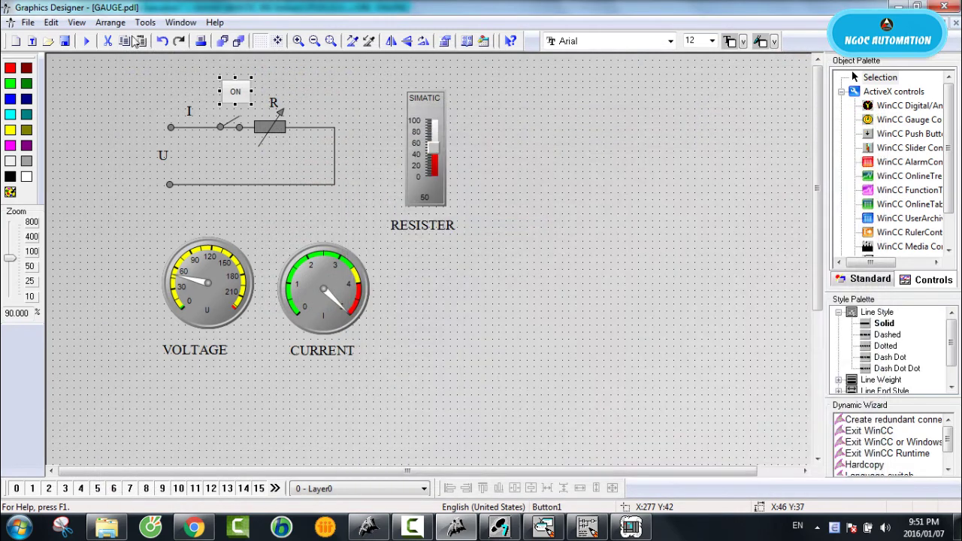
pyautogui.click(64, 40)
pyautogui.click(521, 337)
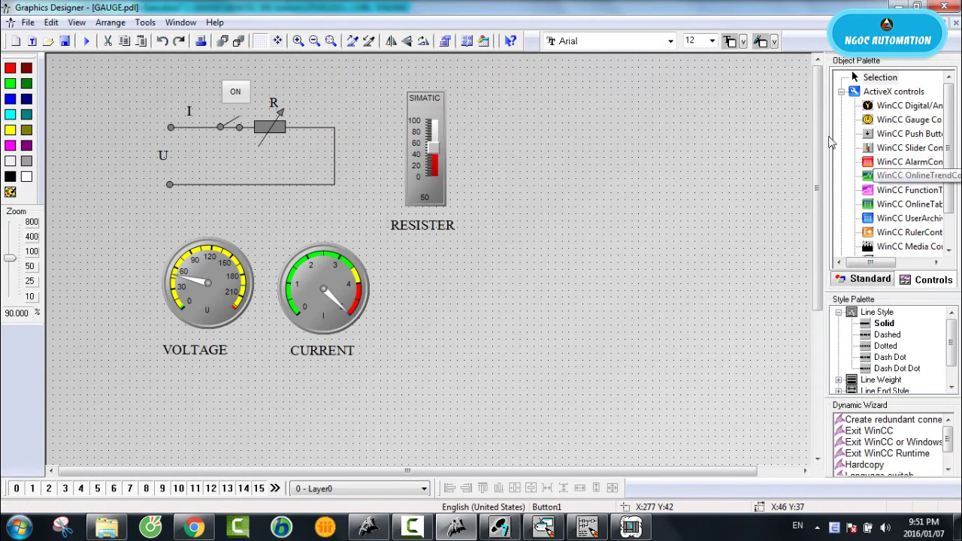
# - Draw an I/O field of about 111 by 56 below the VOLTAGE label
pyautogui.click(864, 280)
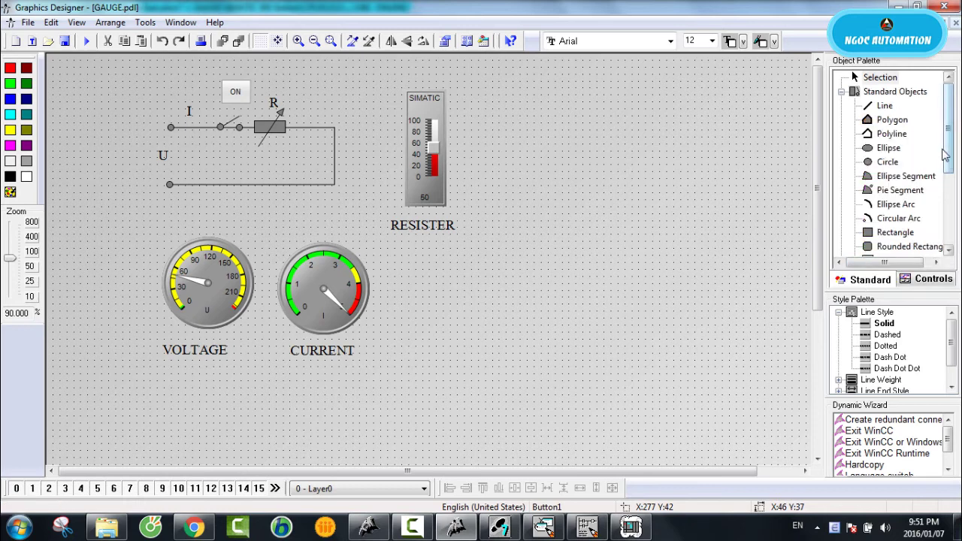
pyautogui.scroll(-3, 887, 173)
pyautogui.doubleClick(849, 183)
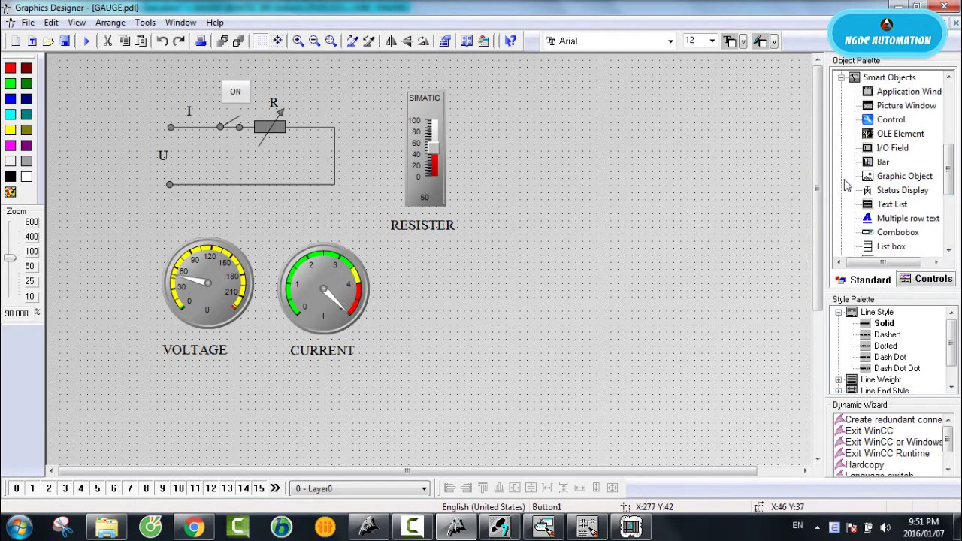
pyautogui.click(864, 150)
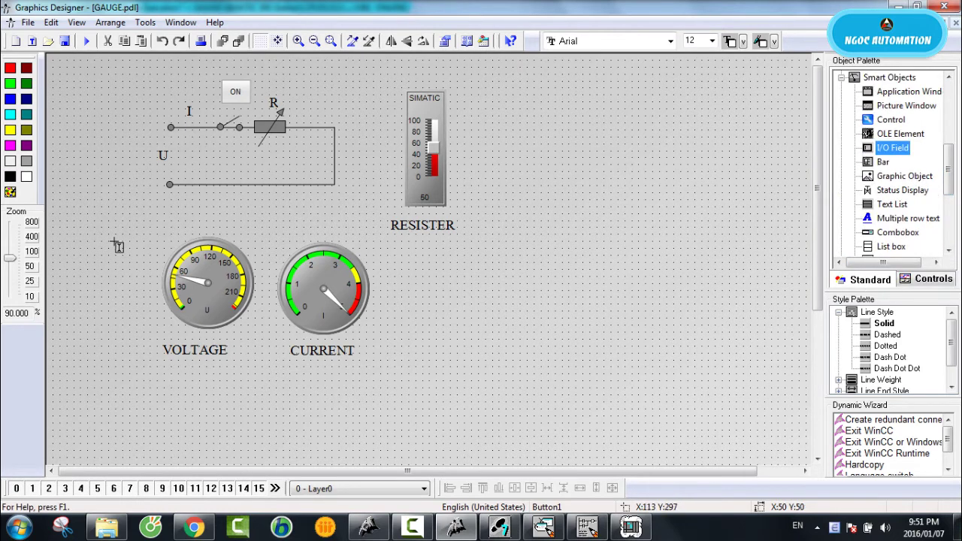
pyautogui.moveTo(165, 372); pyautogui.dragTo(270, 408)
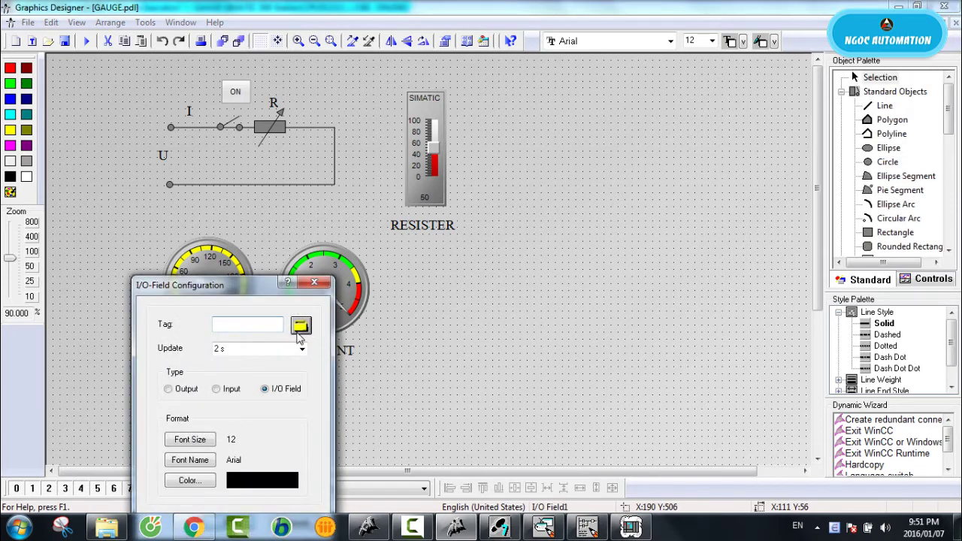
# - Configure the I/O field with the DIENAP tag, a 250 ms update and the Output type
pyautogui.click(300, 325)
pyautogui.click(485, 205)
pyautogui.doubleClick(485, 205)
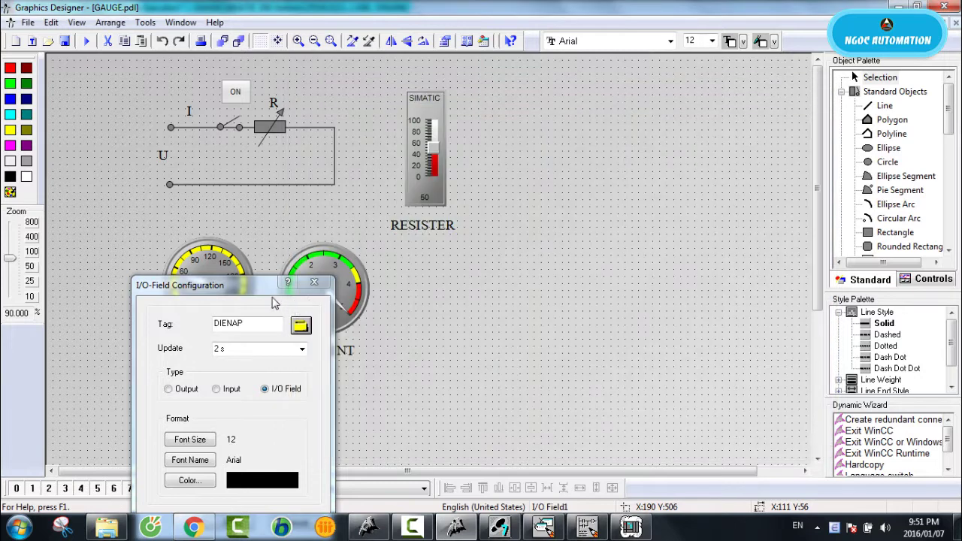
pyautogui.click(302, 349)
pyautogui.click(226, 390)
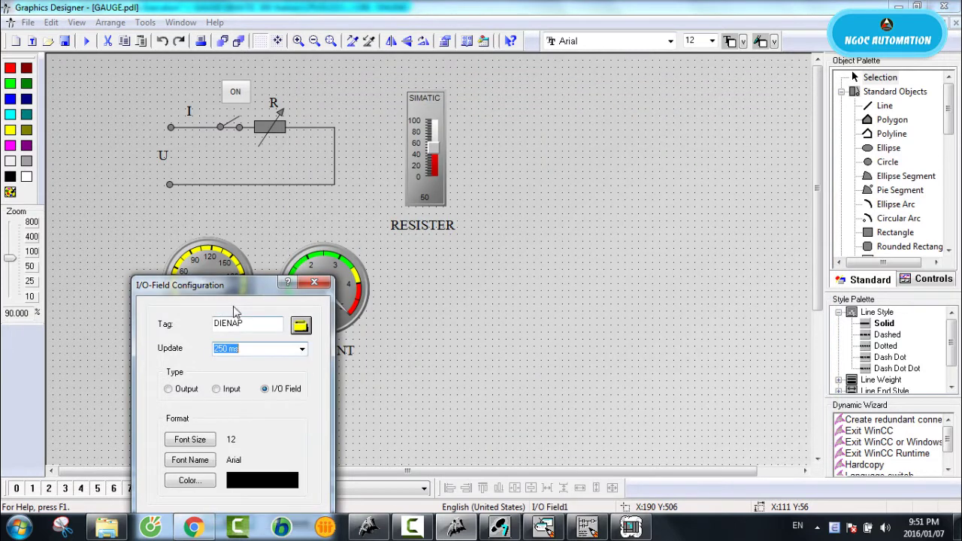
pyautogui.moveTo(237, 286); pyautogui.dragTo(205, 154)
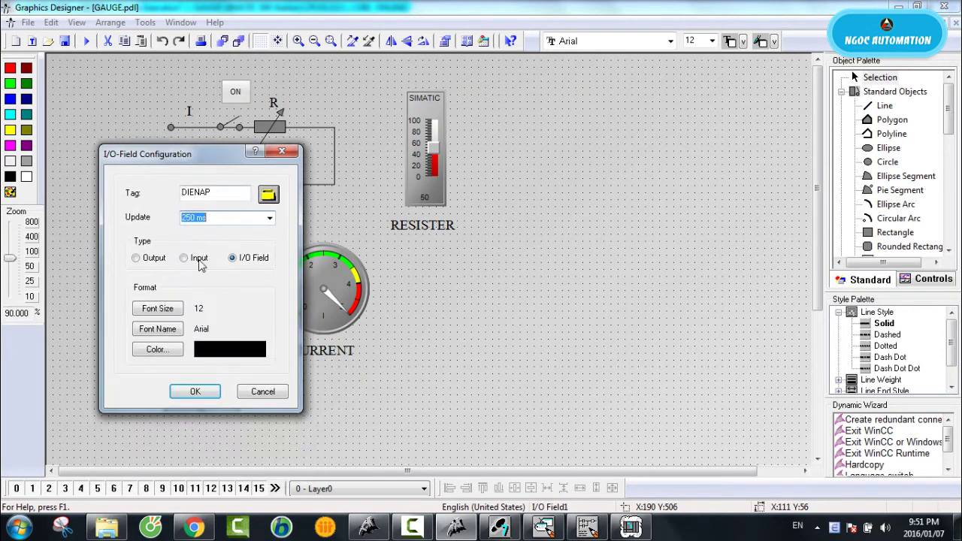
pyautogui.click(197, 259)
pyautogui.click(195, 391)
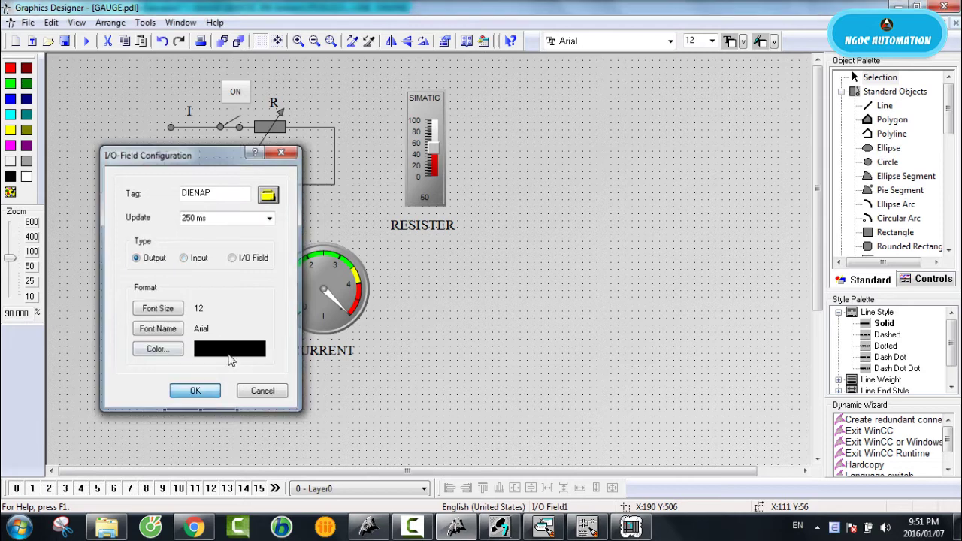
# - Set the text of the I/O field below VOLTAGE to size 27 and bold
pyautogui.click(711, 40)
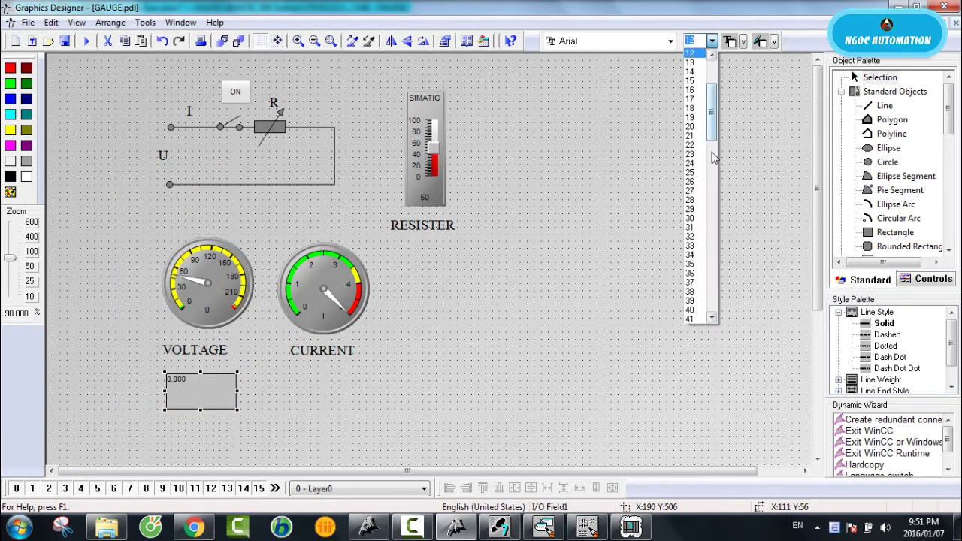
pyautogui.click(693, 193)
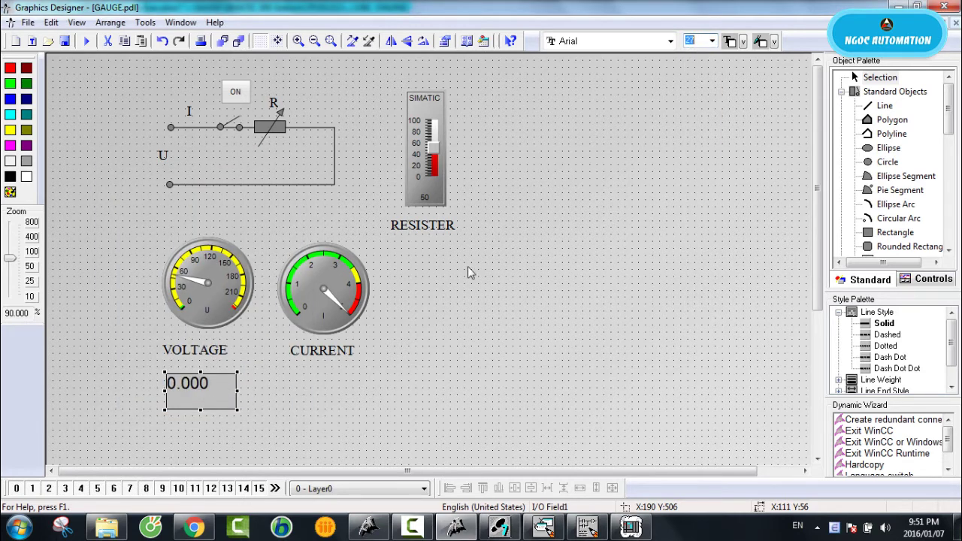
pyautogui.rightClick(221, 381)
pyautogui.click(267, 375)
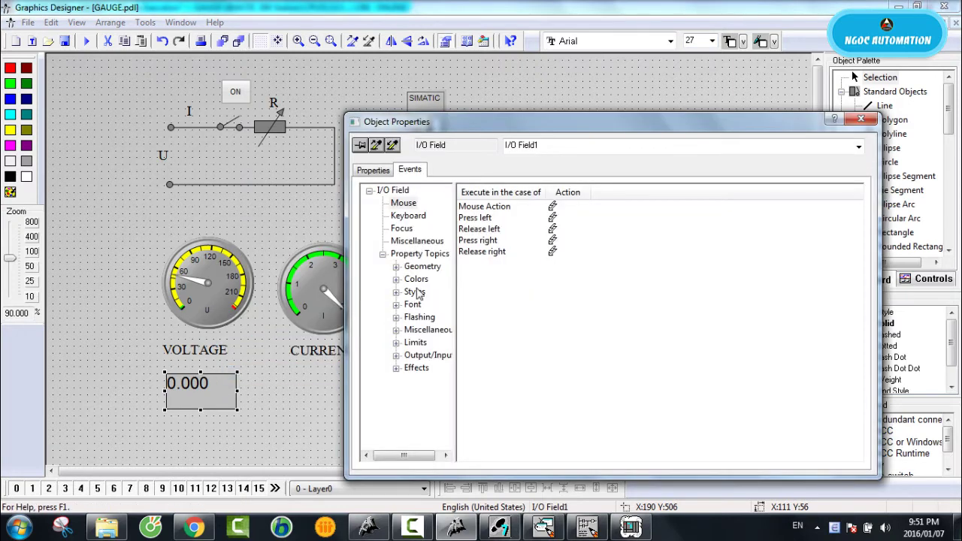
pyautogui.click(403, 229)
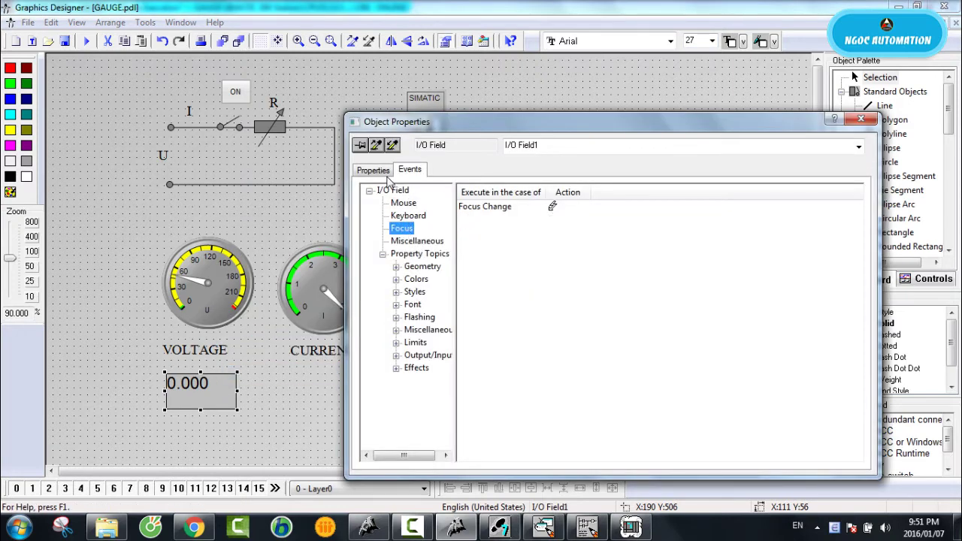
pyautogui.click(372, 170)
pyautogui.click(401, 242)
pyautogui.click(705, 240)
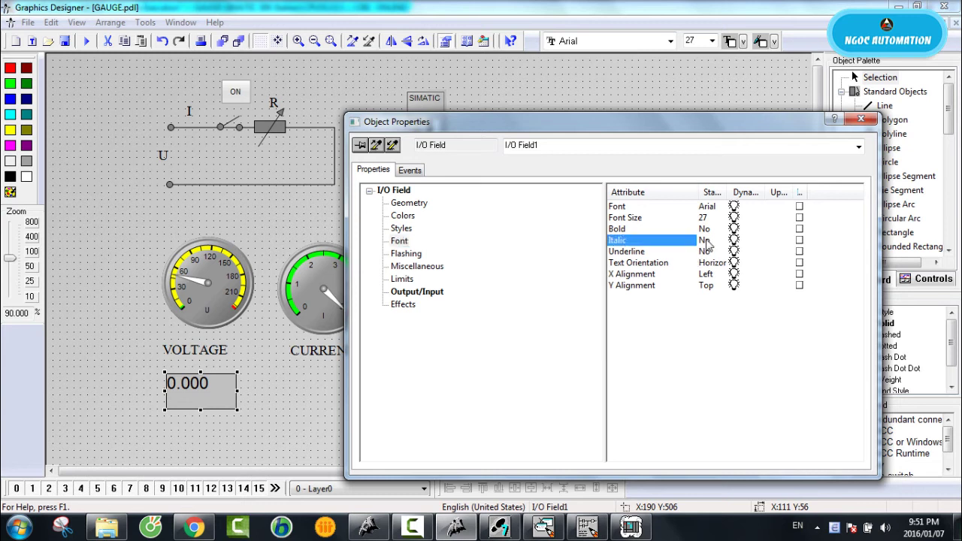
pyautogui.doubleClick(705, 229)
# - Set the X and Y alignment of the voltage field's text to centered and close its object properties
pyautogui.doubleClick(718, 273)
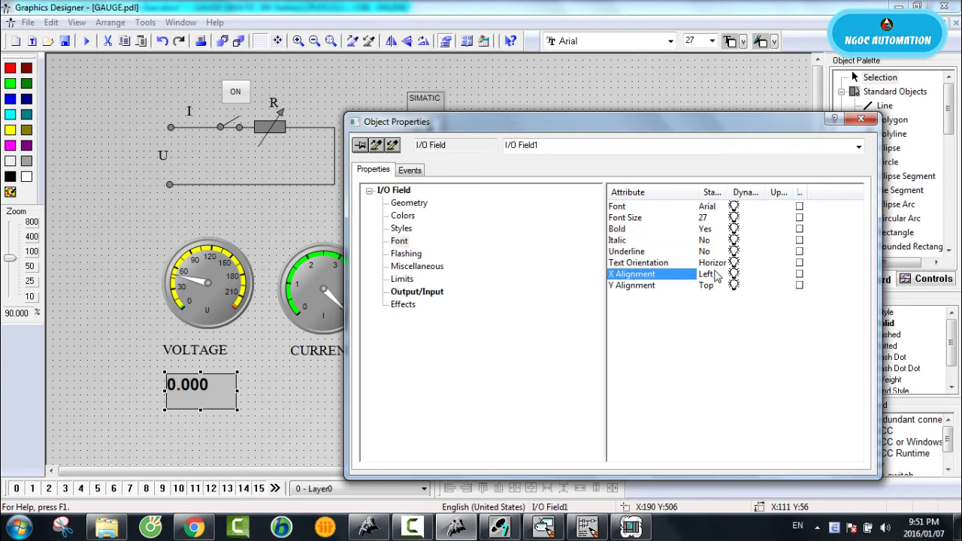
pyautogui.click(718, 299)
pyautogui.click(718, 285)
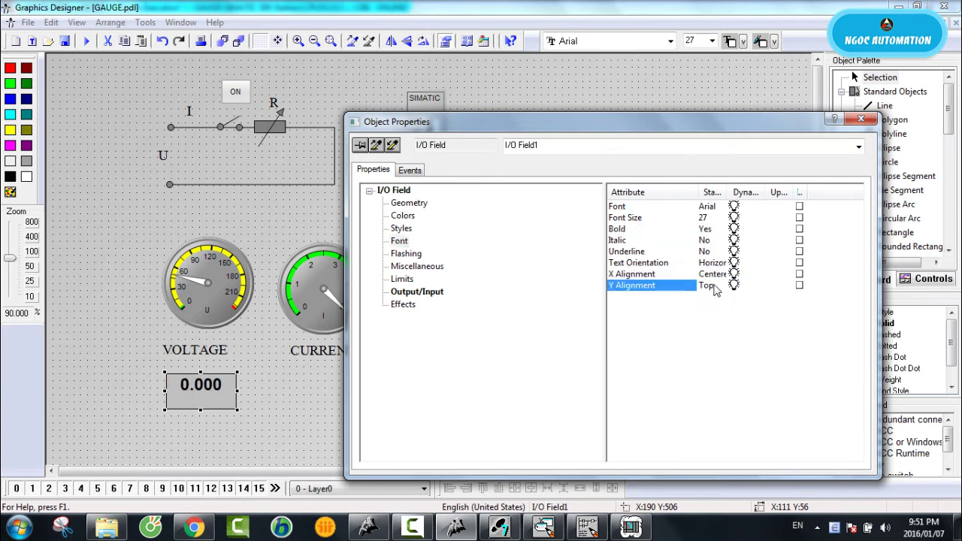
pyautogui.click(720, 285)
pyautogui.click(717, 310)
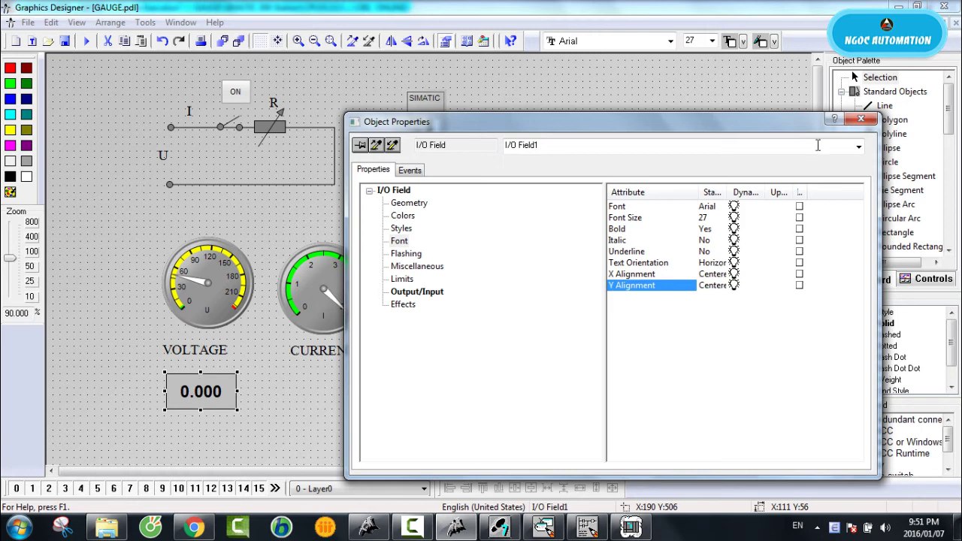
pyautogui.click(860, 120)
# - Shrink the voltage I/O field to about 106 by 40
pyautogui.moveTo(238, 408); pyautogui.dragTo(234, 399)
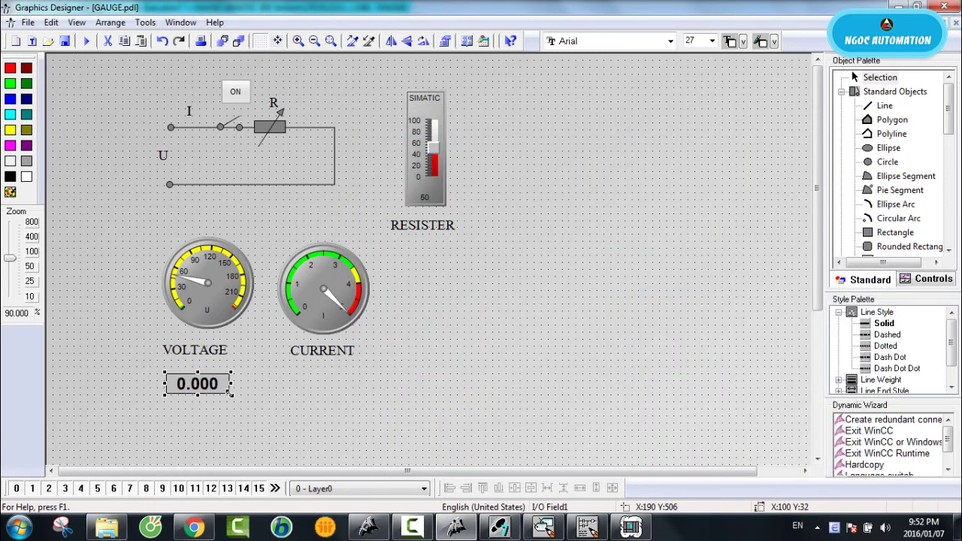
pyautogui.rightClick(220, 396)
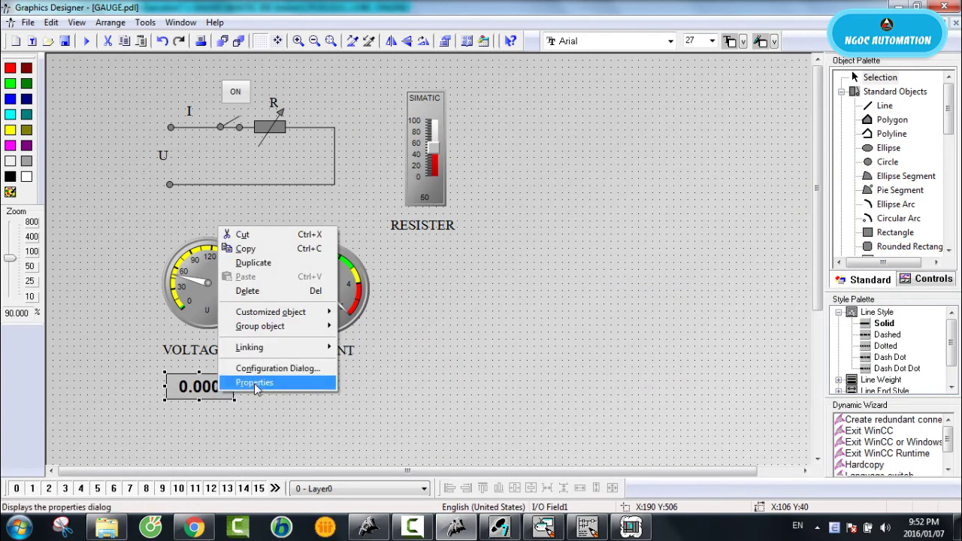
pyautogui.click(254, 383)
pyautogui.click(861, 120)
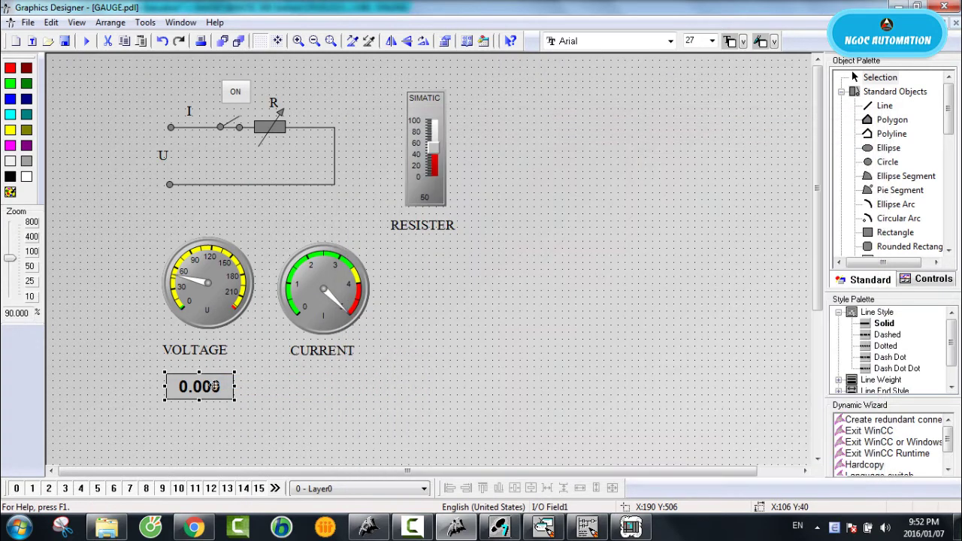
# - Duplicate the voltage I/O field and place the copy below the CURRENT label, level with the original
pyautogui.rightClick(219, 383)
pyautogui.click(248, 255)
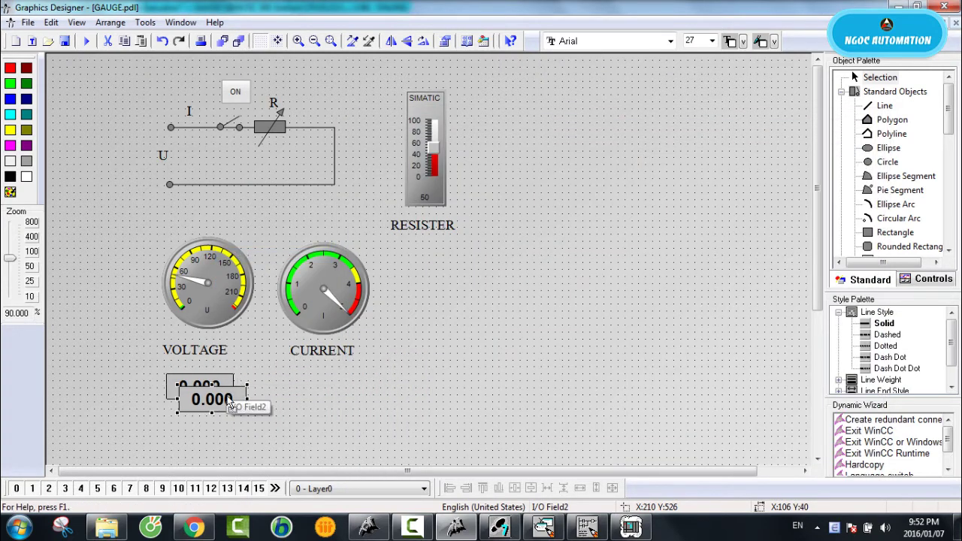
pyautogui.moveTo(226, 402); pyautogui.dragTo(333, 392)
pyautogui.moveTo(335, 387); pyautogui.dragTo(336, 388)
# - Assign the DONGDIEN tag to the I/O field below CURRENT
pyautogui.rightClick(334, 384)
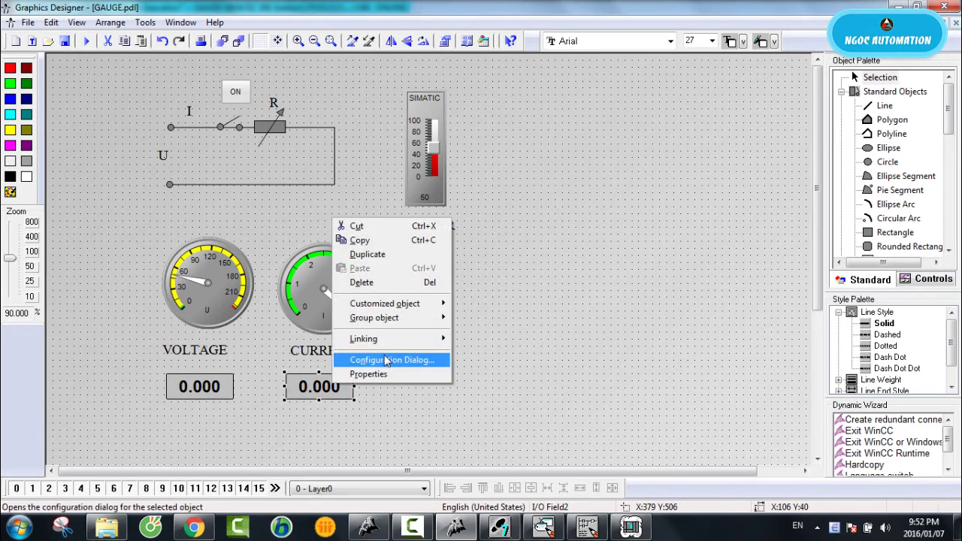
pyautogui.click(386, 360)
pyautogui.click(434, 324)
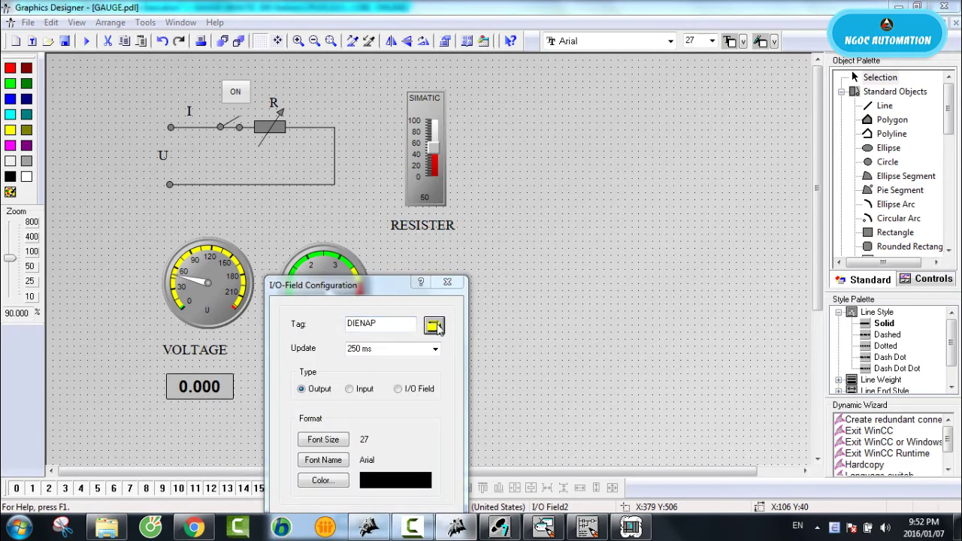
pyautogui.doubleClick(492, 197)
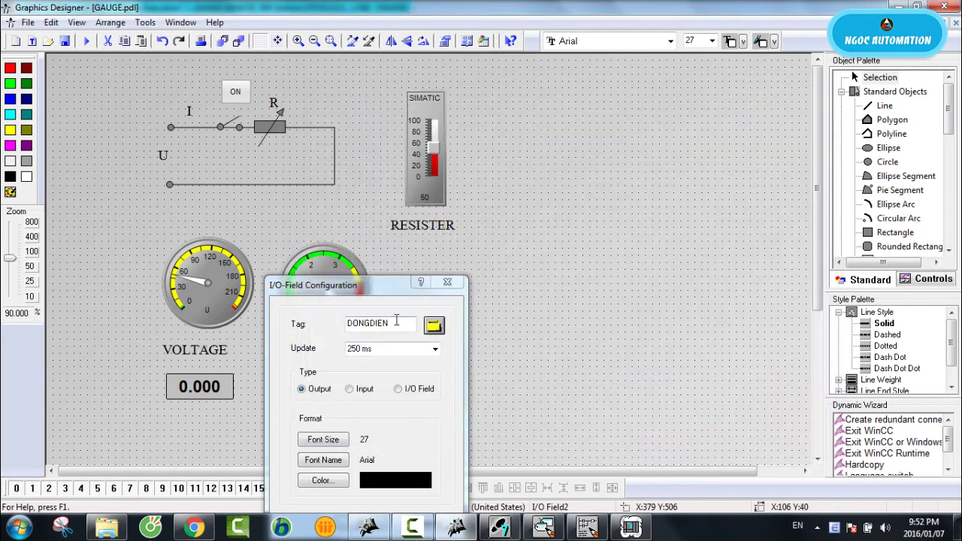
pyautogui.moveTo(361, 285); pyautogui.dragTo(345, 195)
pyautogui.click(350, 435)
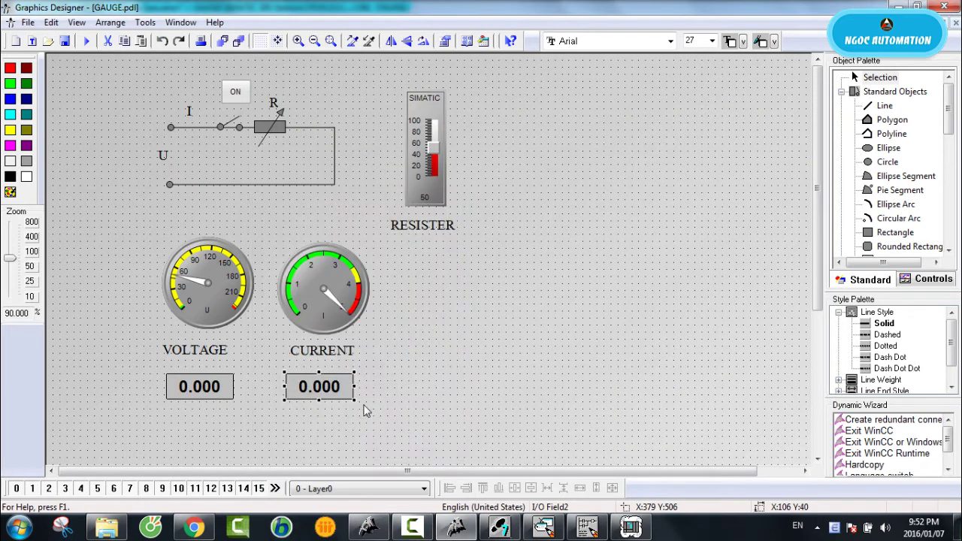
# - Duplicate the current I/O field and place the copy directly below the RESISTER label
pyautogui.rightClick(349, 390)
pyautogui.click(381, 261)
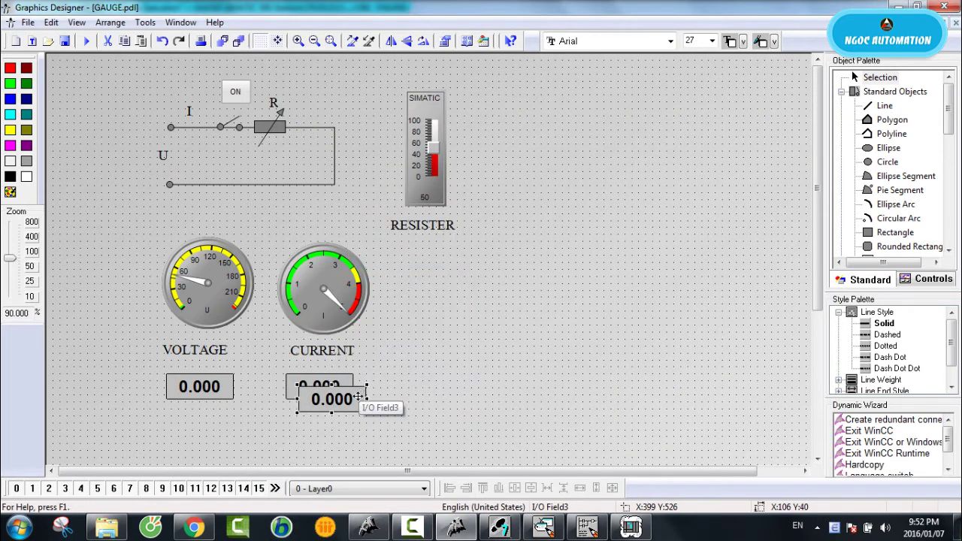
pyautogui.moveTo(356, 400); pyautogui.dragTo(448, 252)
# - Check the Output/Input attributes of the I/O field below RESISTER and close its object properties
pyautogui.rightClick(449, 252)
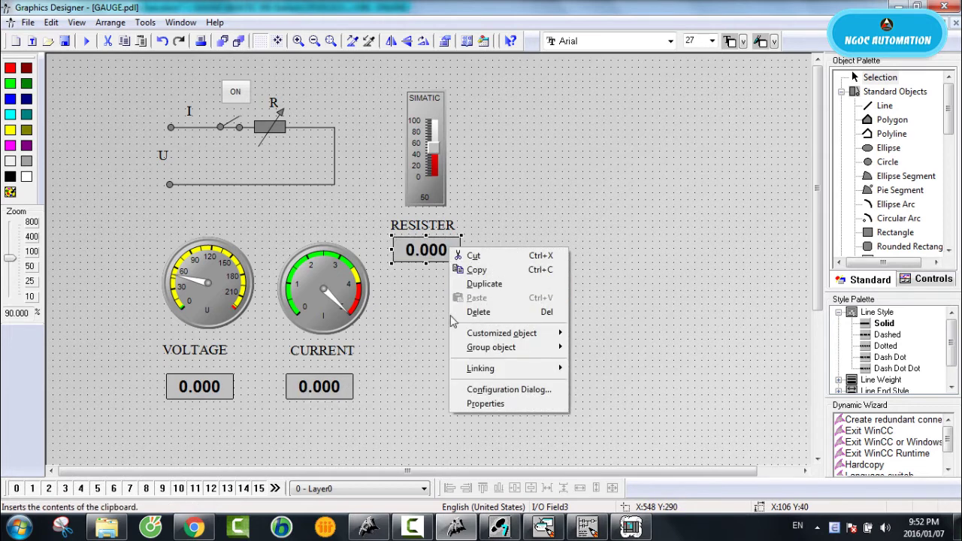
pyautogui.click(476, 404)
pyautogui.click(417, 291)
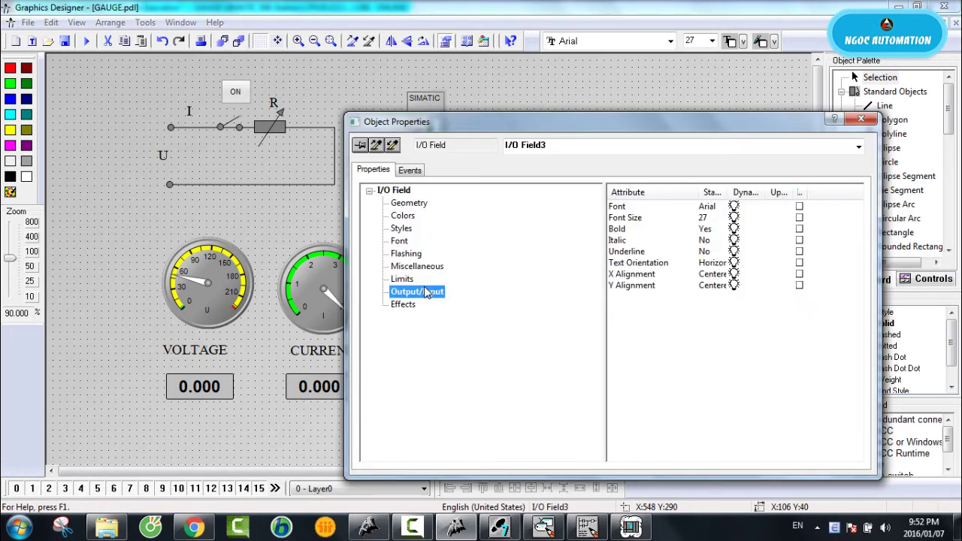
pyautogui.moveTo(530, 144); pyautogui.dragTo(644, 136)
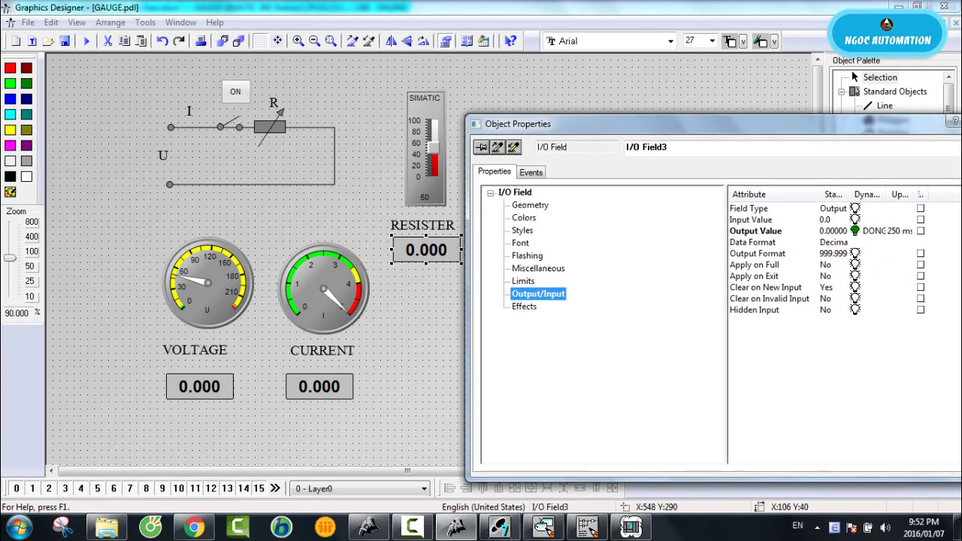
pyautogui.moveTo(884, 125); pyautogui.dragTo(739, 113)
pyautogui.click(832, 111)
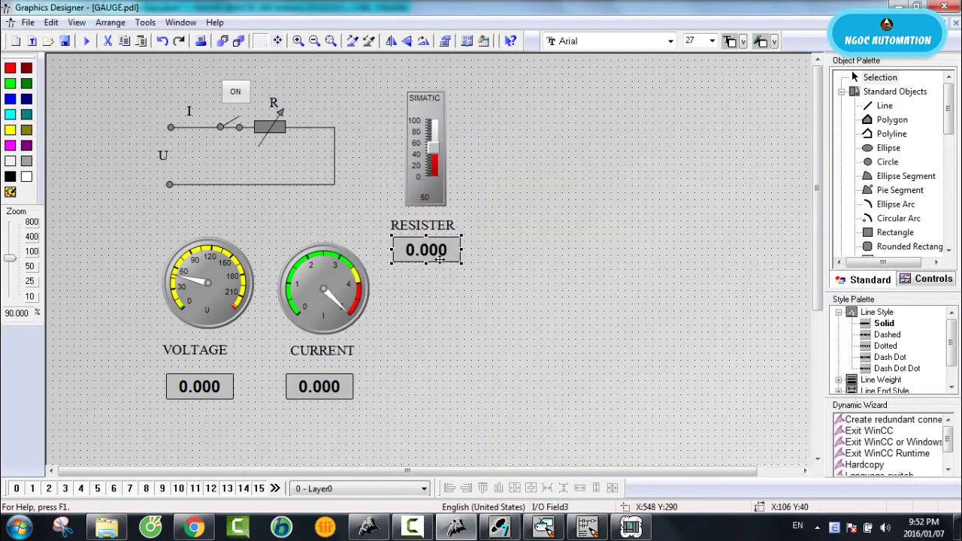
# - Assign the DIENTRO tag to the I/O field below RESISTER, save the picture and deselect the field
pyautogui.rightClick(460, 254)
pyautogui.click(488, 396)
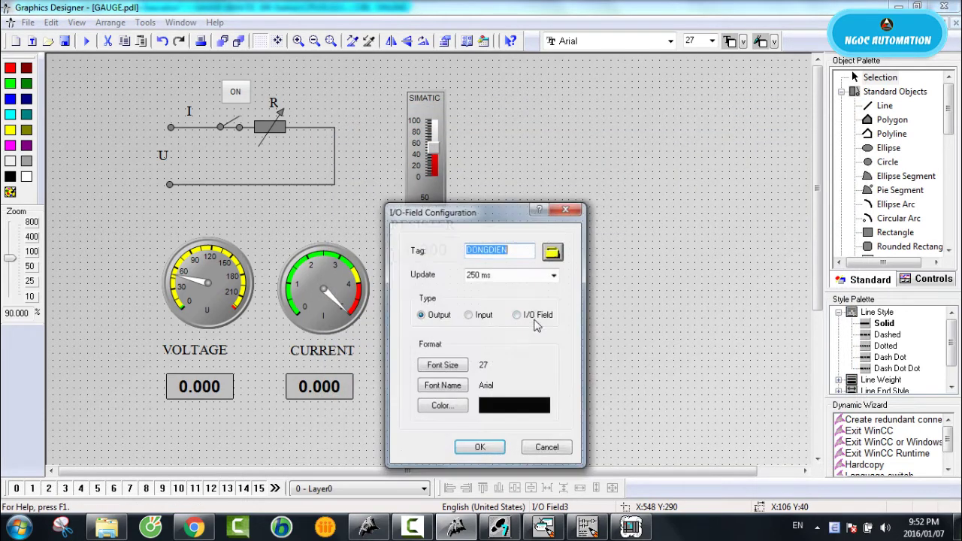
pyautogui.click(552, 252)
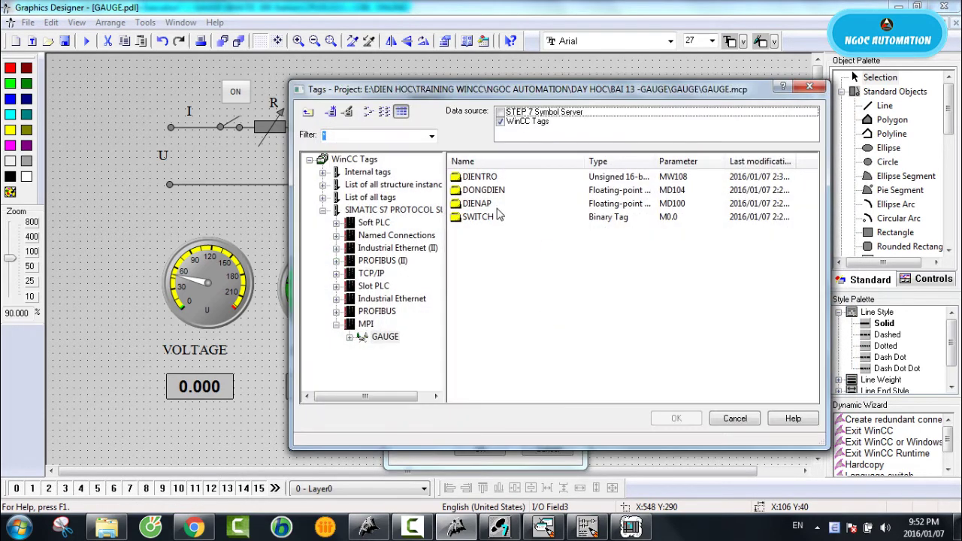
pyautogui.doubleClick(487, 179)
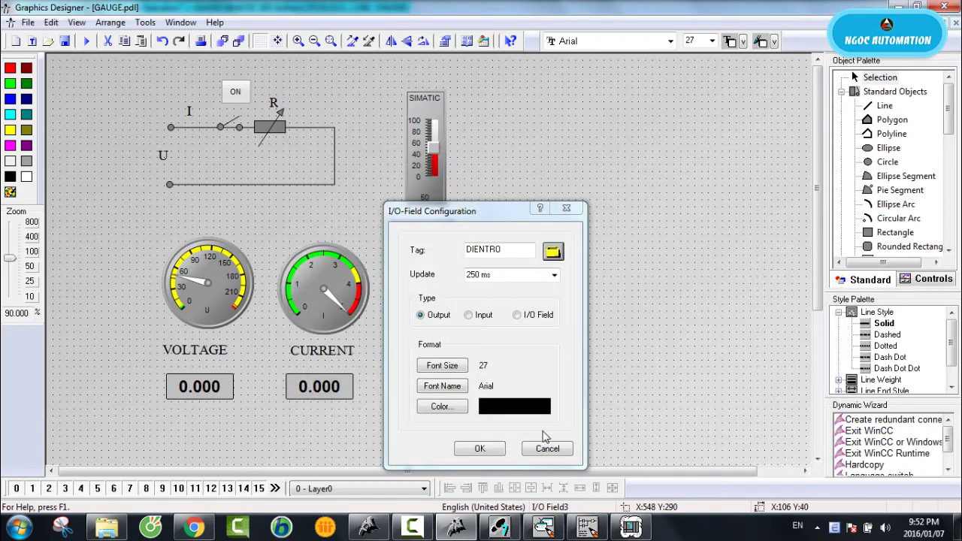
pyautogui.click(481, 449)
pyautogui.click(63, 41)
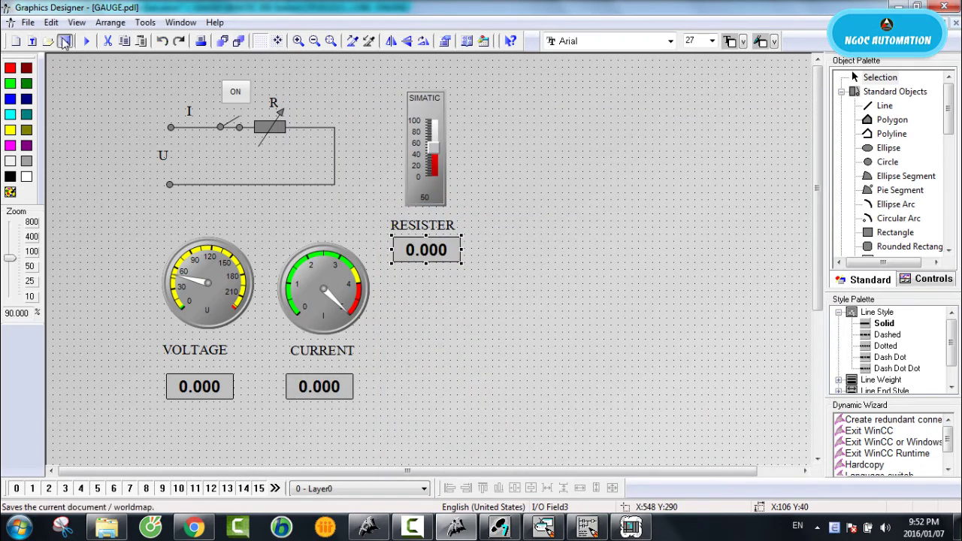
pyautogui.click(522, 337)
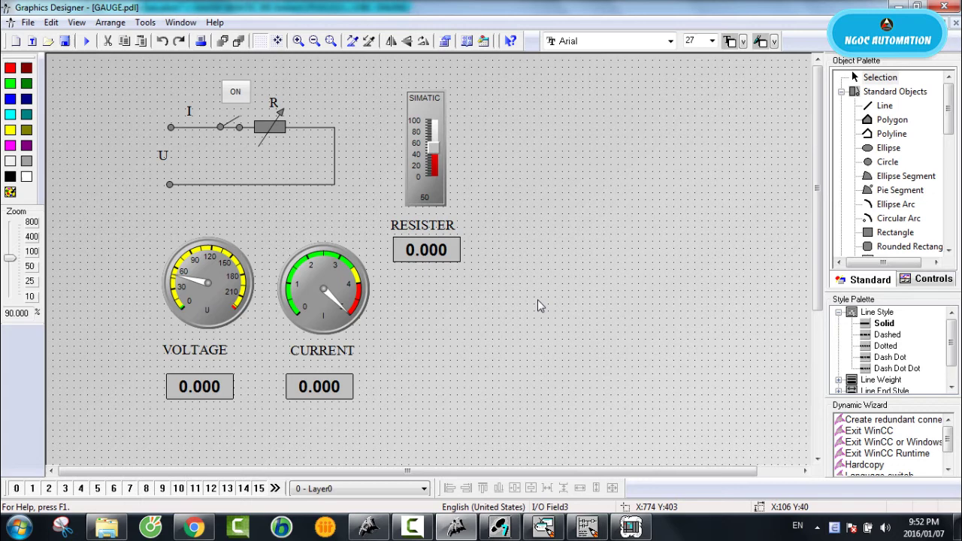
pyautogui.click(542, 249)
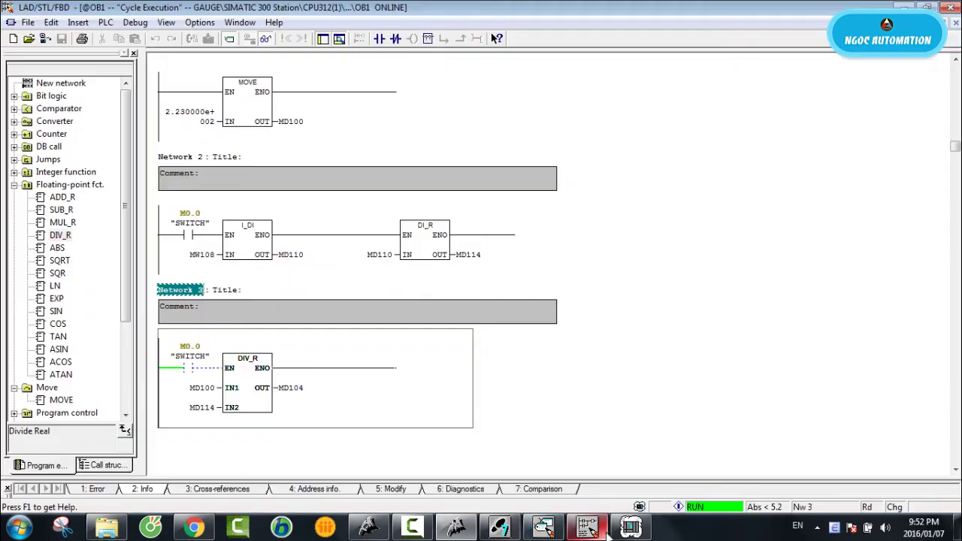
# - Switch to LAD/STL/FBD, check the DI_R block's output address in Network 2 of OB1, and return to Graphics Designer
pyautogui.click(587, 526)
pyautogui.click(467, 254)
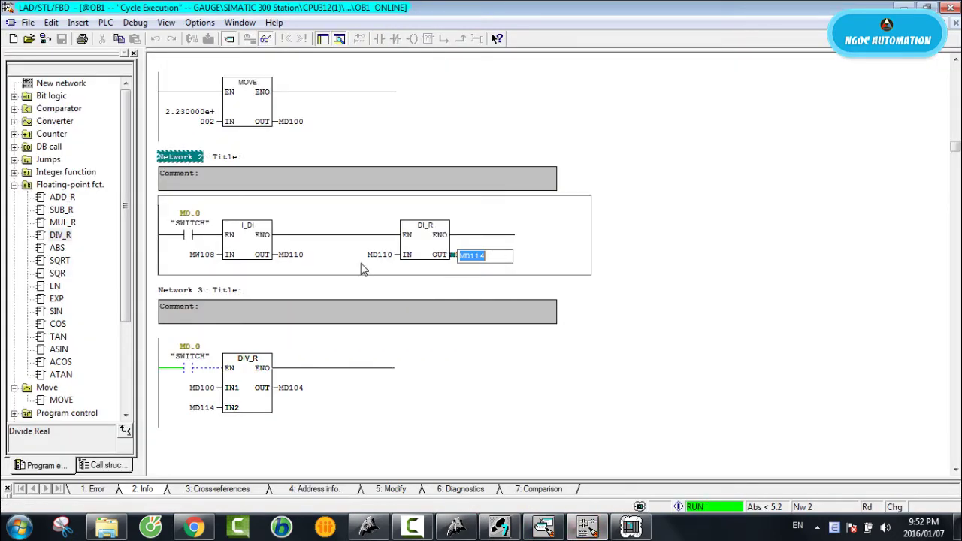
pyautogui.click(367, 268)
pyautogui.click(499, 526)
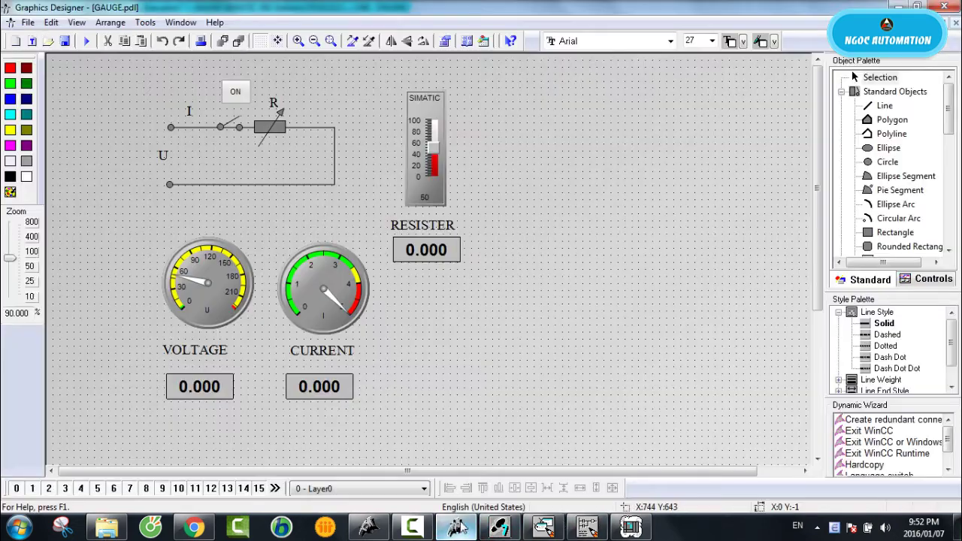
# - Save the GAUGE.pdl picture, accept the performance warning and start the runtime
pyautogui.click(64, 41)
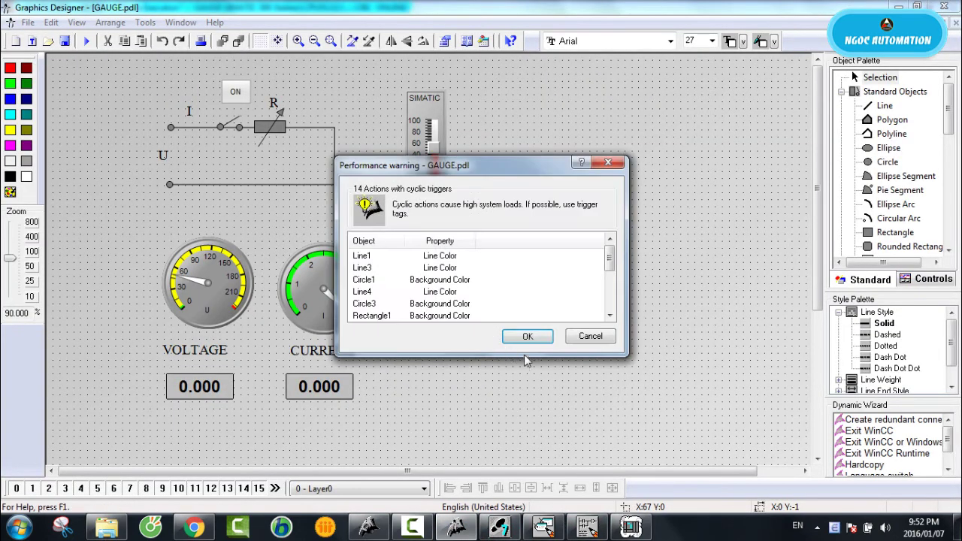
pyautogui.click(526, 333)
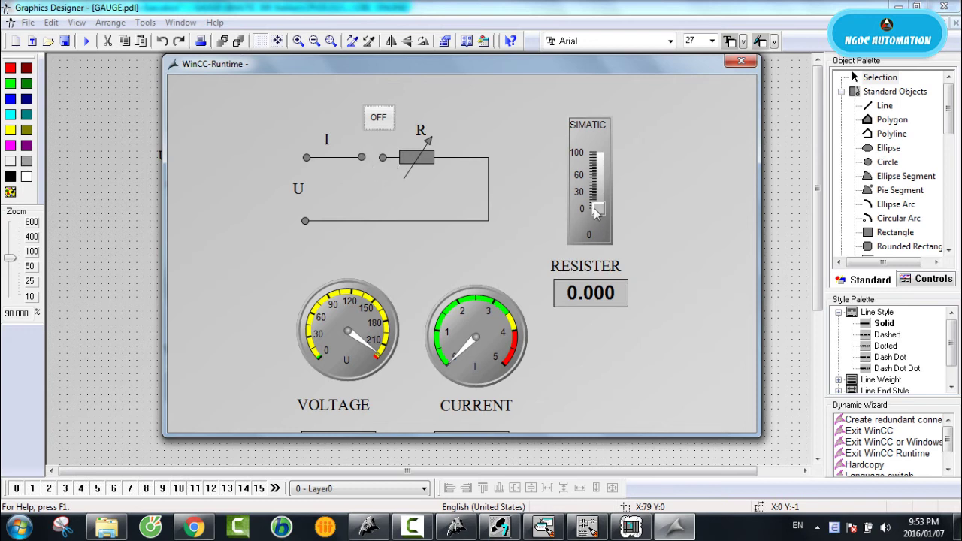
# - Test the runtime with the resistance slider at 55 and the switch turned on, enlarging the window to show all value fields, and close it
pyautogui.moveTo(599, 214); pyautogui.dragTo(605, 184)
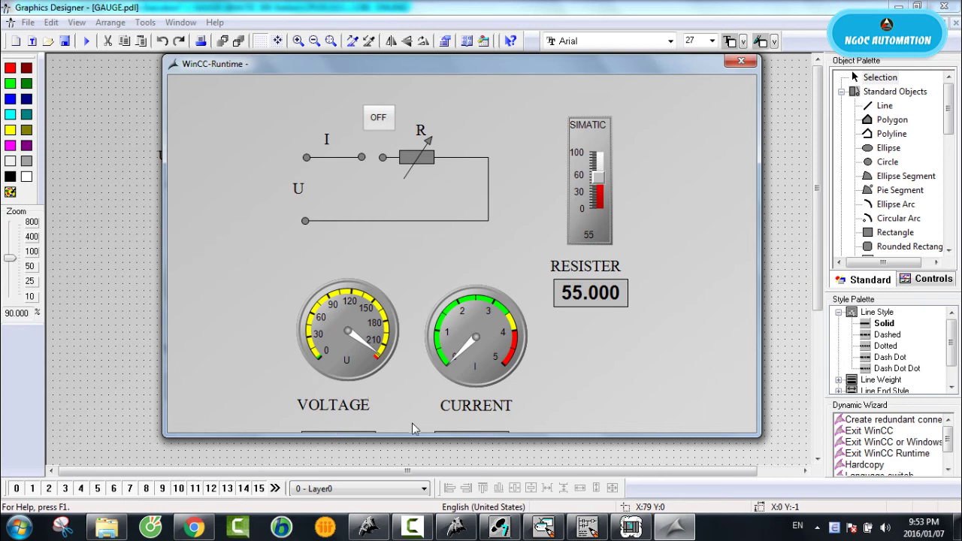
pyautogui.moveTo(409, 436); pyautogui.dragTo(404, 483)
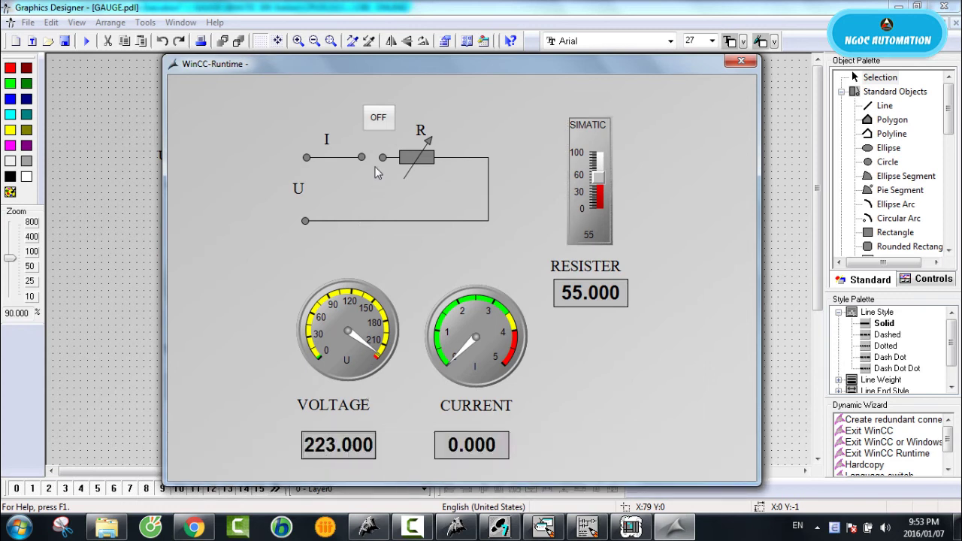
pyautogui.click(382, 122)
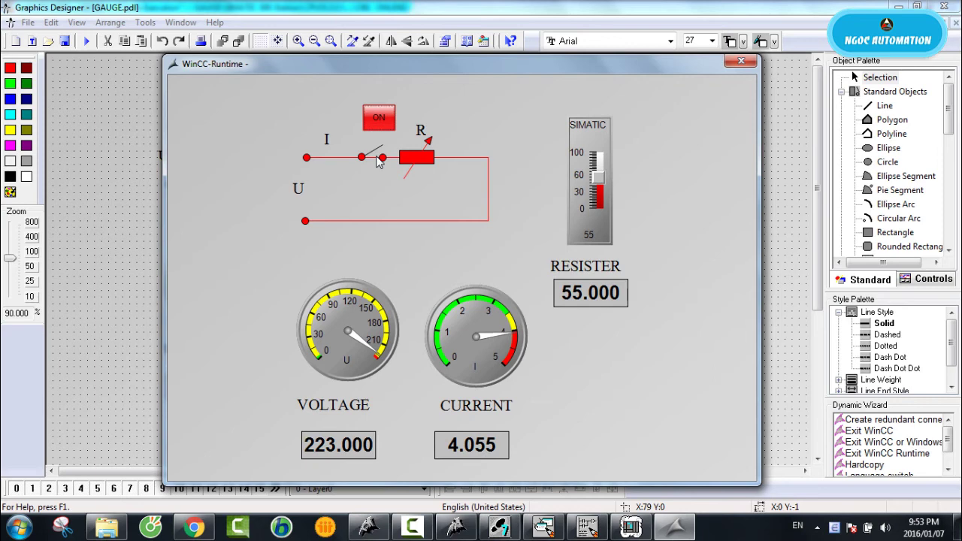
pyautogui.hotkey('alt', 'F4')
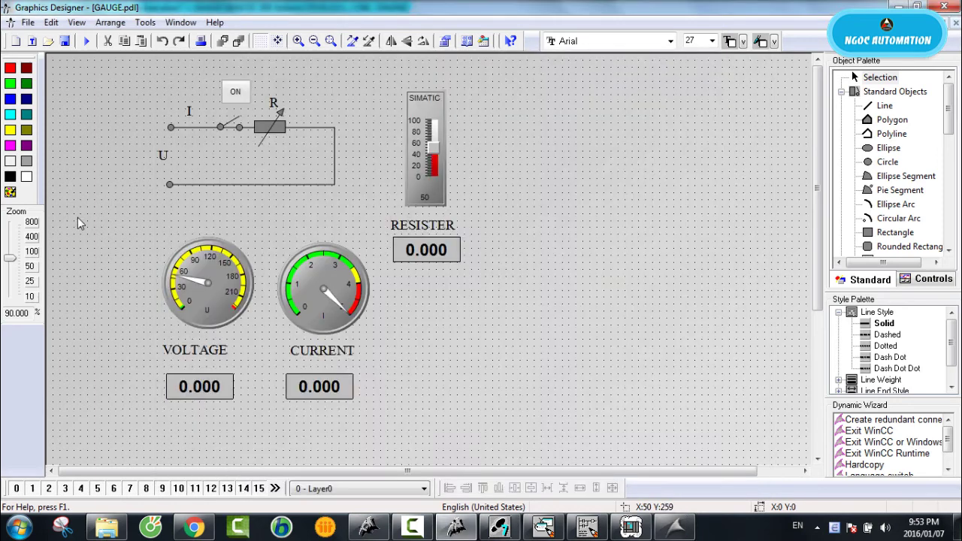
# - Delete the slanted open-switch line between the two contact circles, save the GAUGE.pdl picture and accept the performance warning
pyautogui.click(234, 119)
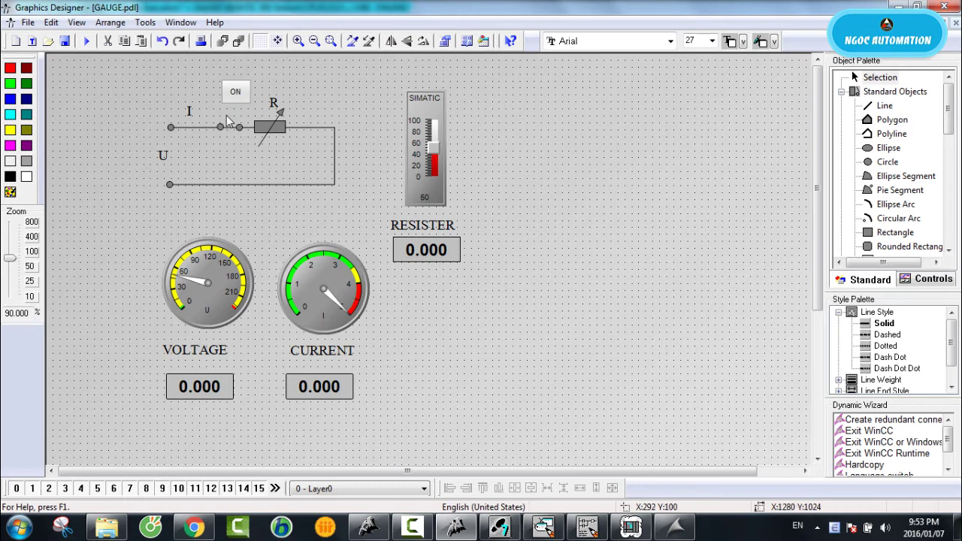
pyautogui.click(65, 40)
pyautogui.click(526, 332)
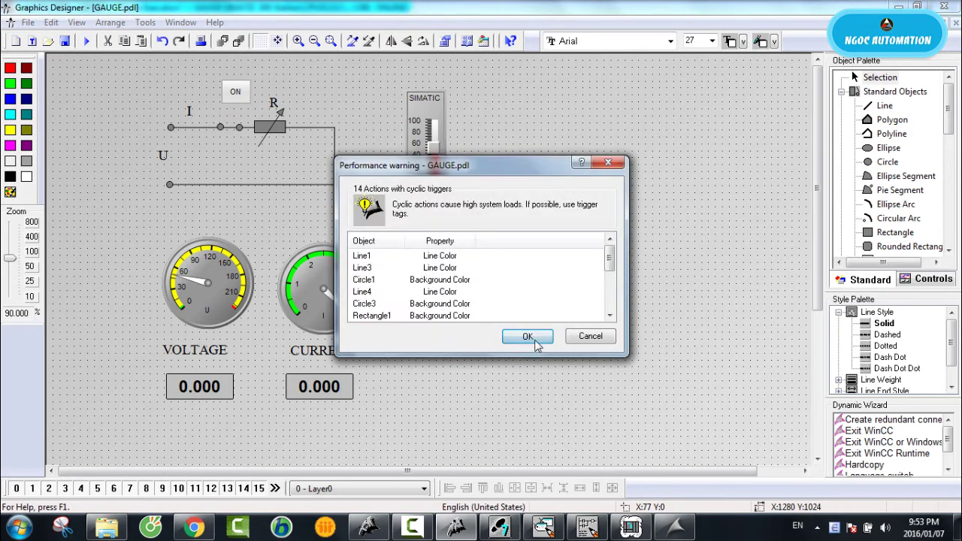
# - Start the runtime and test the circuit with the resistance slider at 35, 98, 100, 0 and 10
pyautogui.click(86, 40)
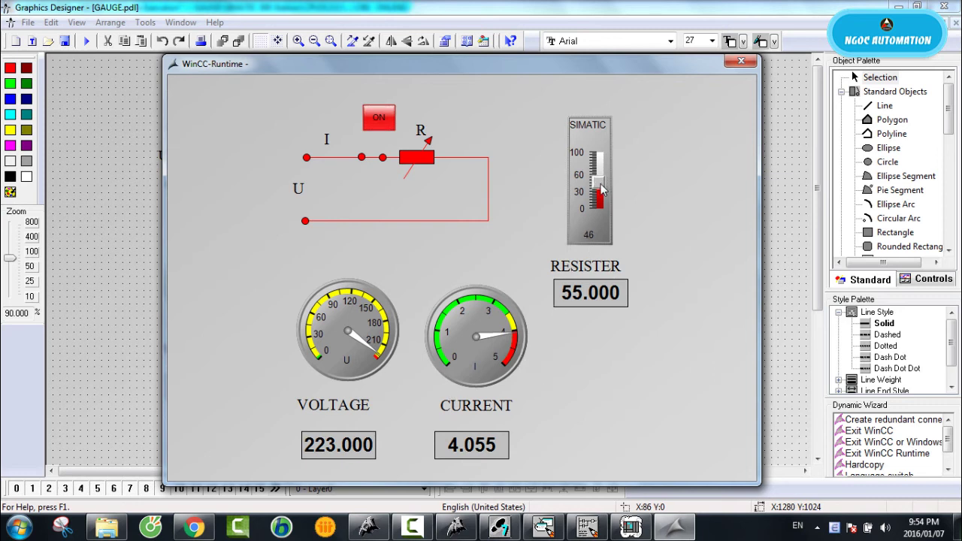
pyautogui.click(595, 210)
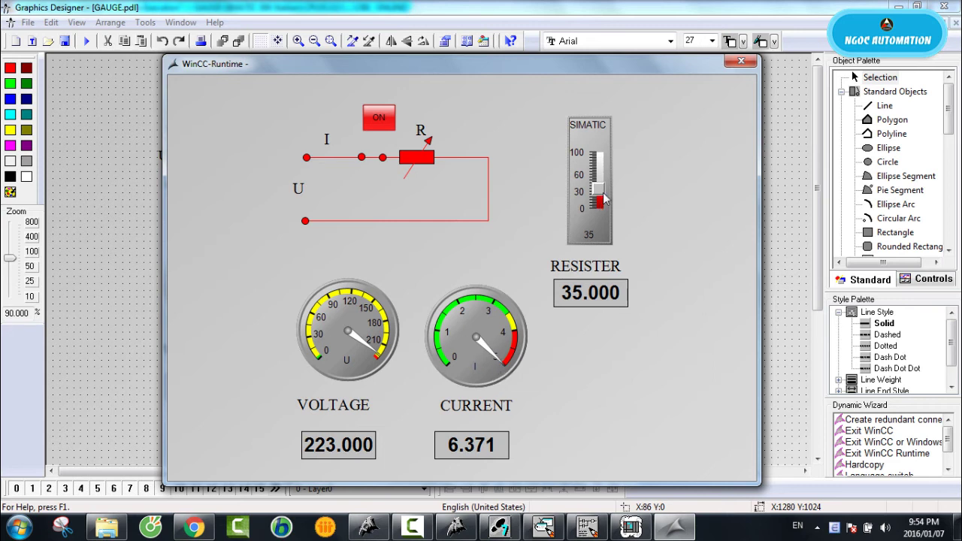
pyautogui.moveTo(604, 197); pyautogui.dragTo(599, 157)
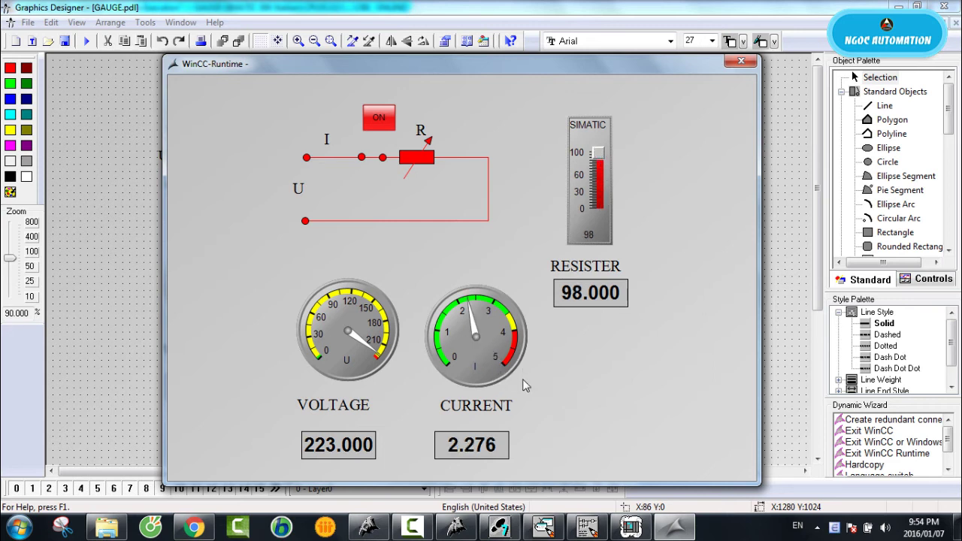
pyautogui.click(599, 155)
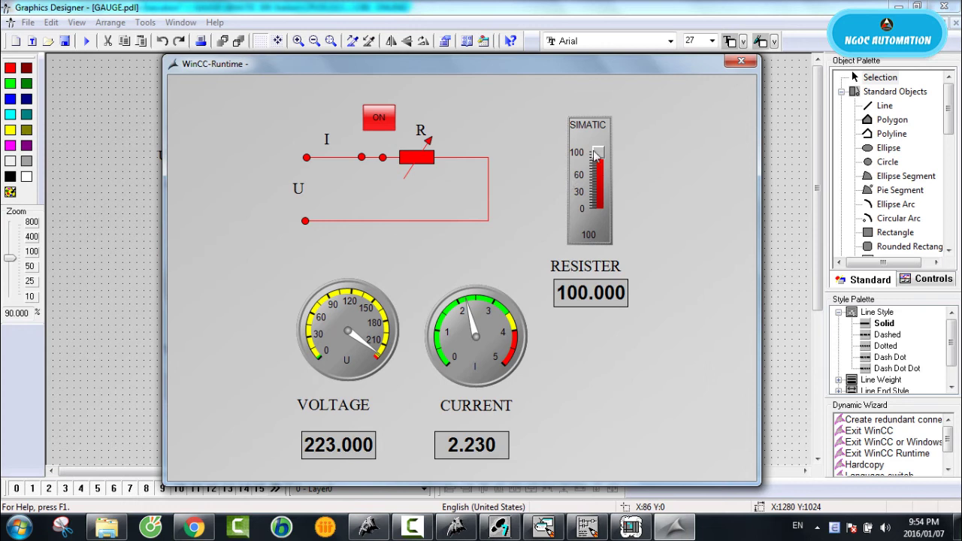
pyautogui.moveTo(598, 154); pyautogui.dragTo(589, 267)
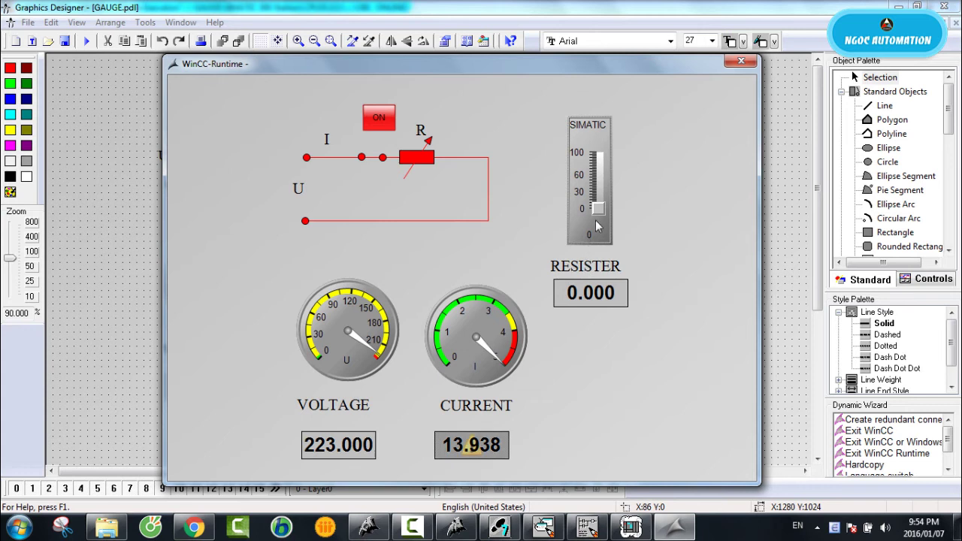
pyautogui.moveTo(601, 218); pyautogui.dragTo(578, 248)
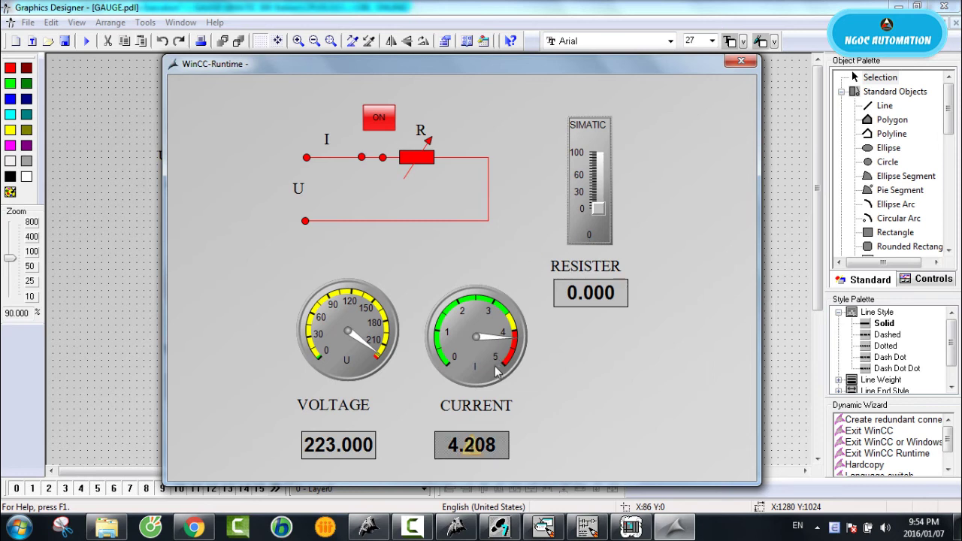
pyautogui.moveTo(600, 218); pyautogui.dragTo(598, 208)
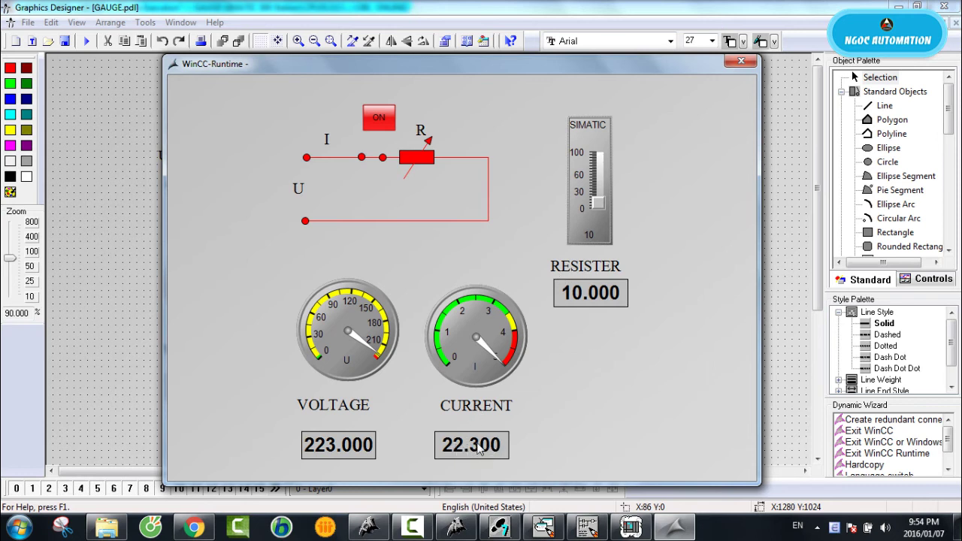
# - Return to Graphics Designer and set the CURRENT gauge's maximum value to 220 and its danger value to 200
pyautogui.click(131, 379)
pyautogui.click(327, 313)
pyautogui.rightClick(327, 313)
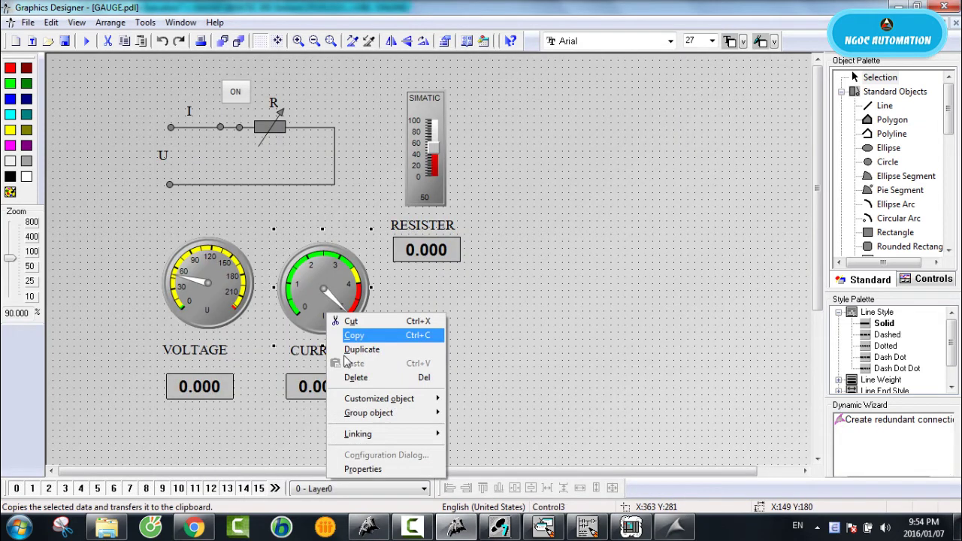
pyautogui.click(363, 470)
pyautogui.click(852, 103)
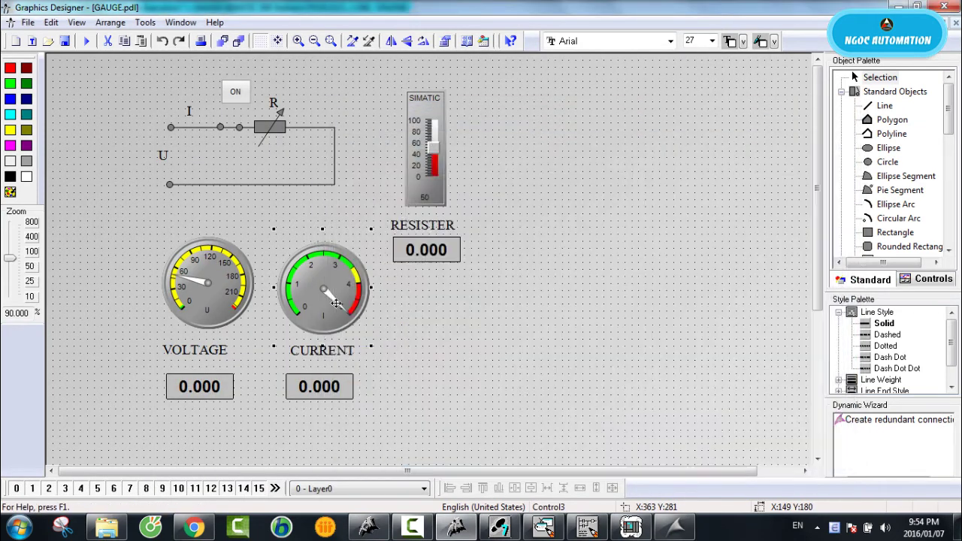
pyautogui.doubleClick(336, 303)
pyautogui.moveTo(206, 23); pyautogui.dragTo(729, 113)
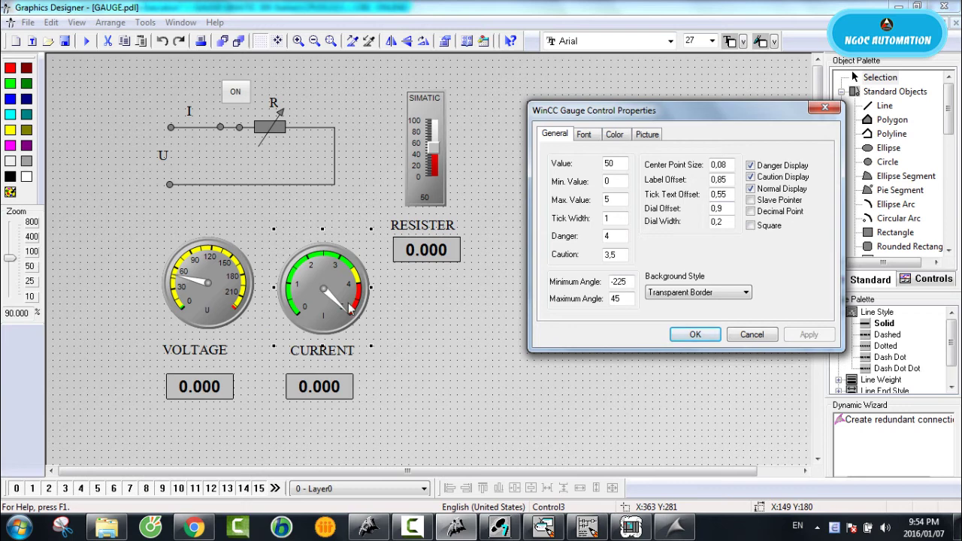
pyautogui.doubleClick(618, 199)
pyautogui.write('220')
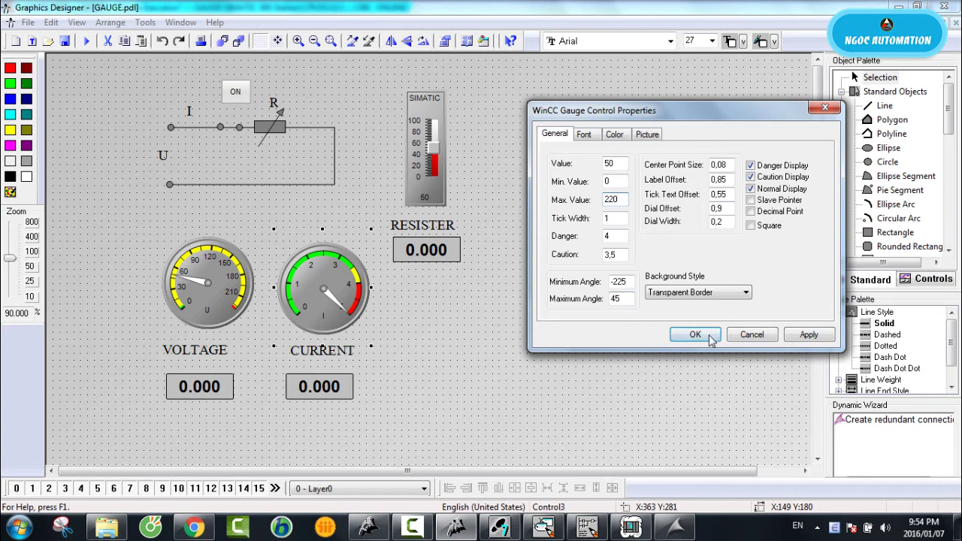
pyautogui.doubleClick(596, 234)
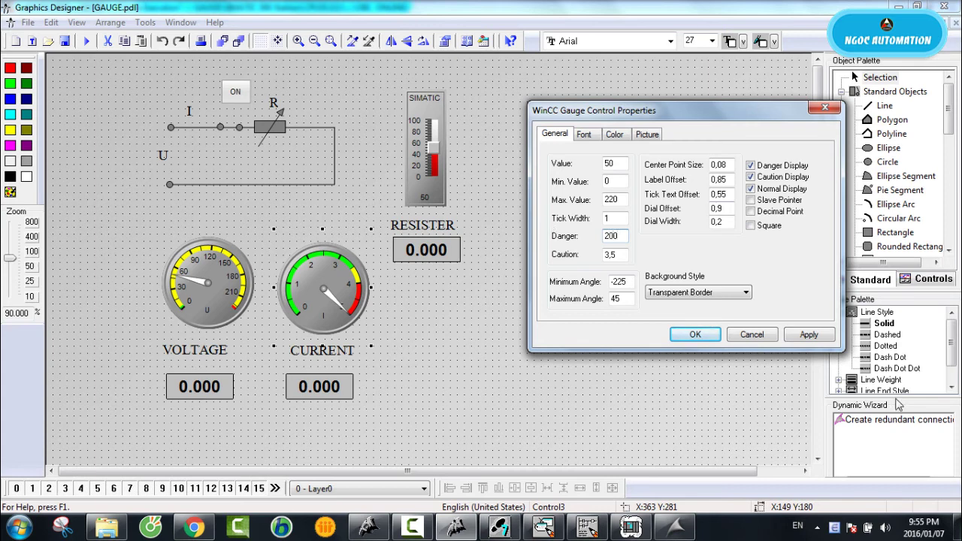
pyautogui.click(809, 334)
pyautogui.click(695, 335)
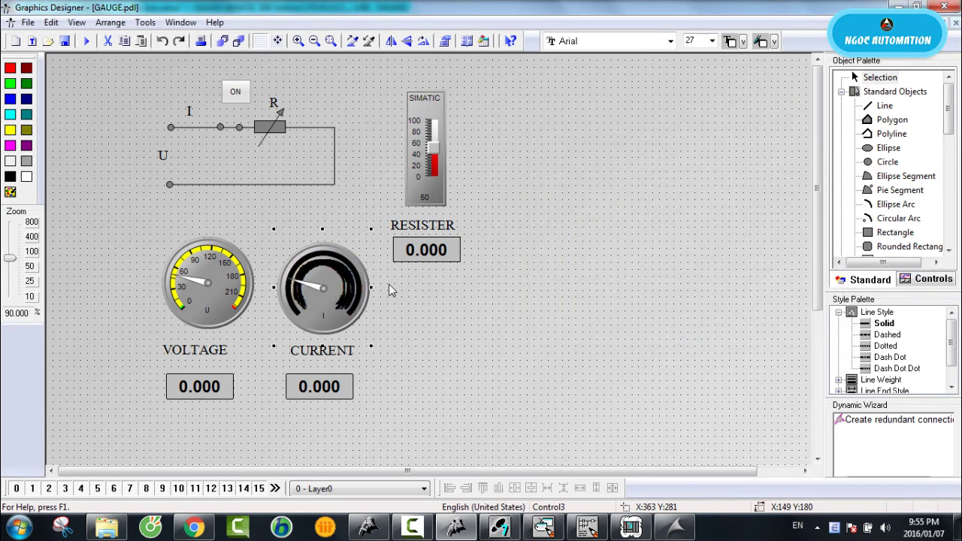
# - Try a tick width of 10 on the CURRENT gauge, set it to 30 instead, and save the picture with the performance warning accepted
pyautogui.rightClick(353, 275)
pyautogui.click(405, 431)
pyautogui.moveTo(205, 17); pyautogui.dragTo(685, 97)
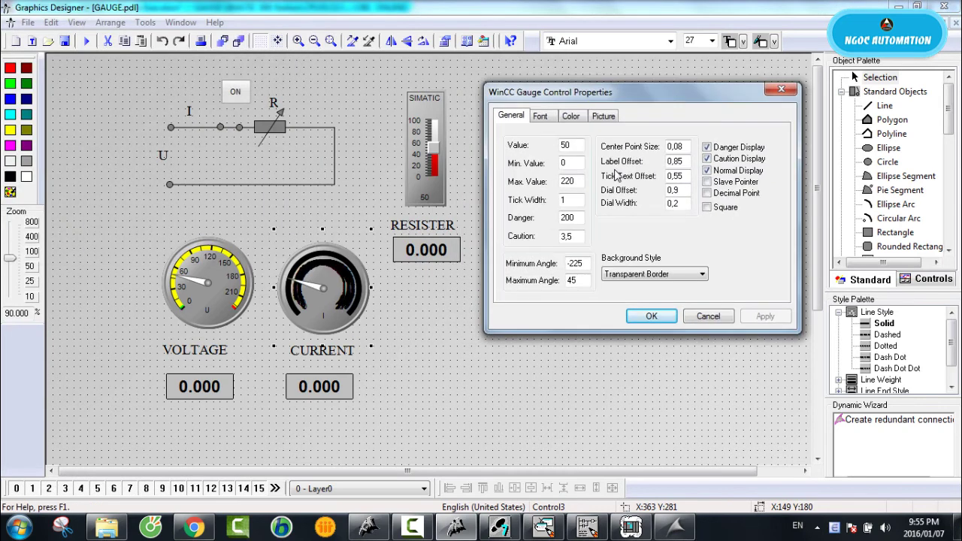
pyautogui.doubleClick(575, 200)
pyautogui.write('1')
pyautogui.click(763, 317)
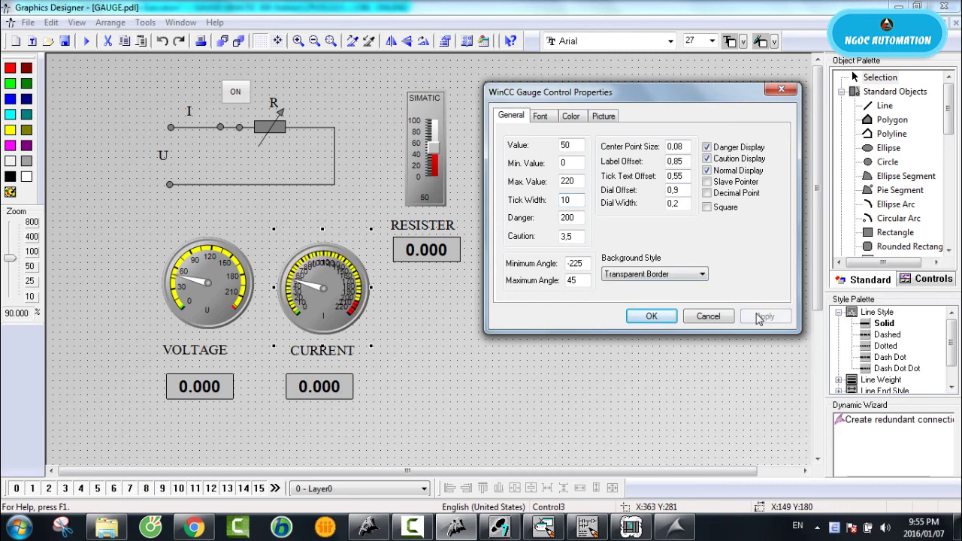
pyautogui.doubleClick(575, 200)
pyautogui.write('30')
pyautogui.click(781, 317)
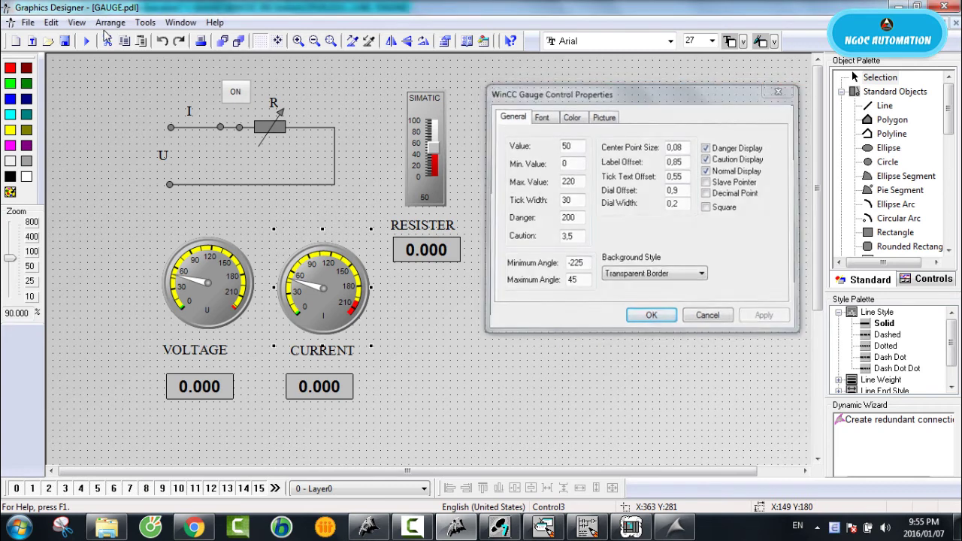
pyautogui.click(782, 89)
pyautogui.click(63, 40)
pyautogui.click(524, 331)
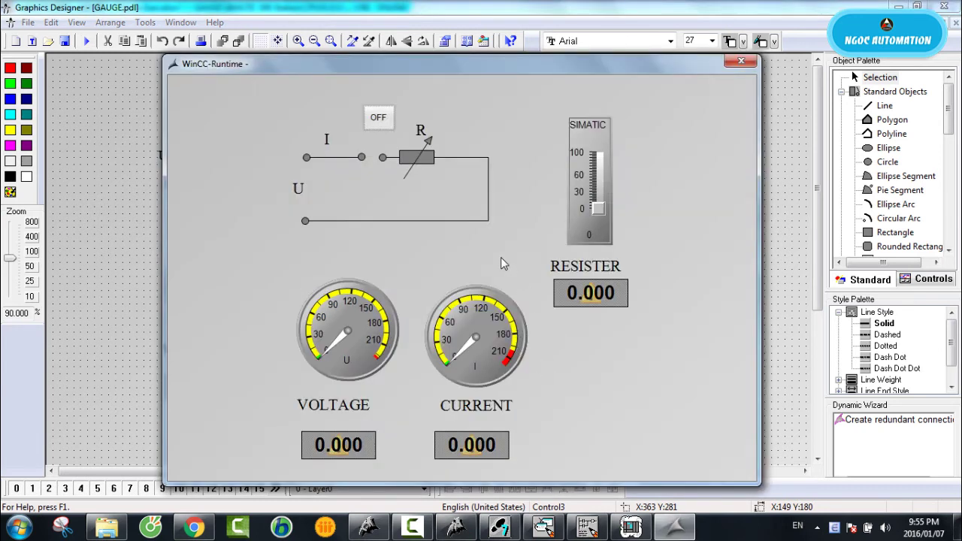
# - Test the runtime by toggling the switch and setting the resistance slider to 72, 45, 26 and 13
pyautogui.moveTo(598, 210); pyautogui.dragTo(401, 153)
pyautogui.click(381, 118)
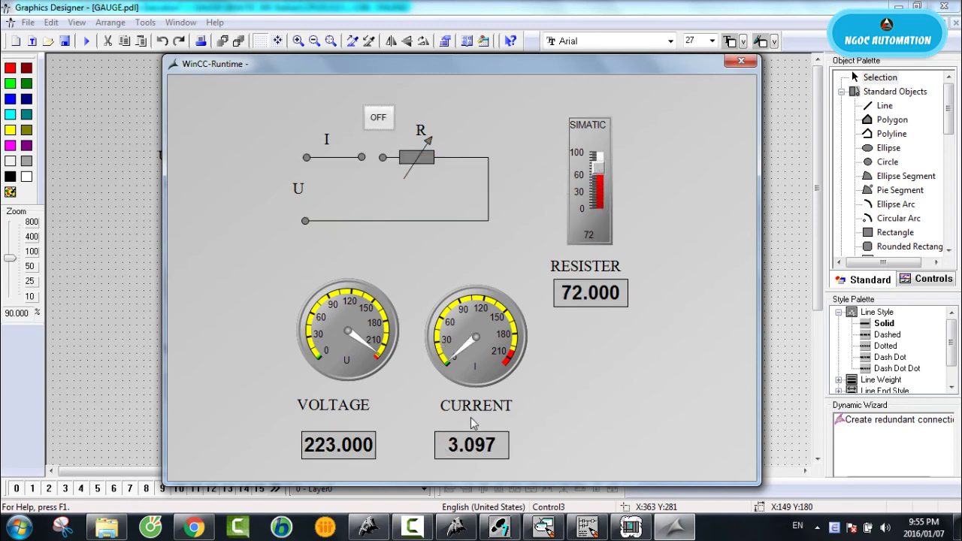
pyautogui.click(466, 449)
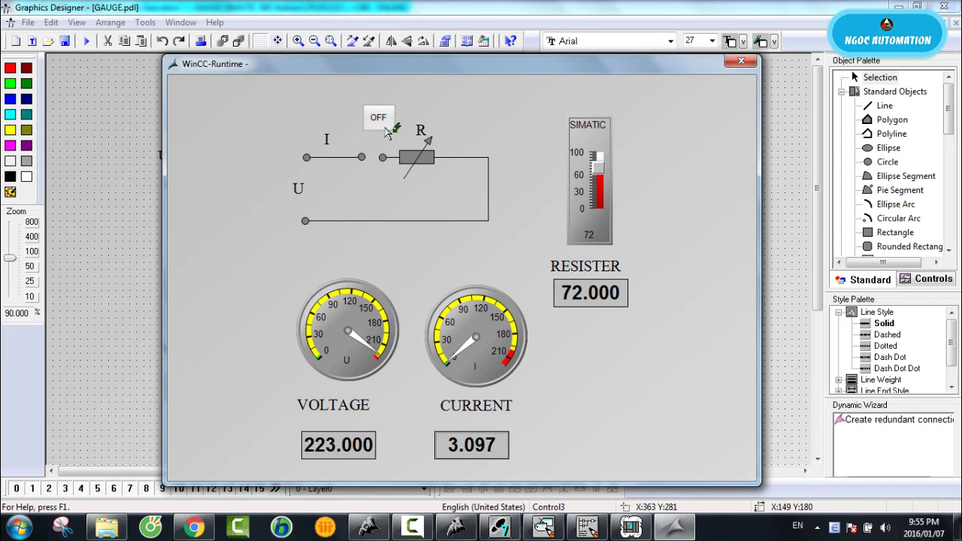
pyautogui.moveTo(601, 172); pyautogui.dragTo(603, 188)
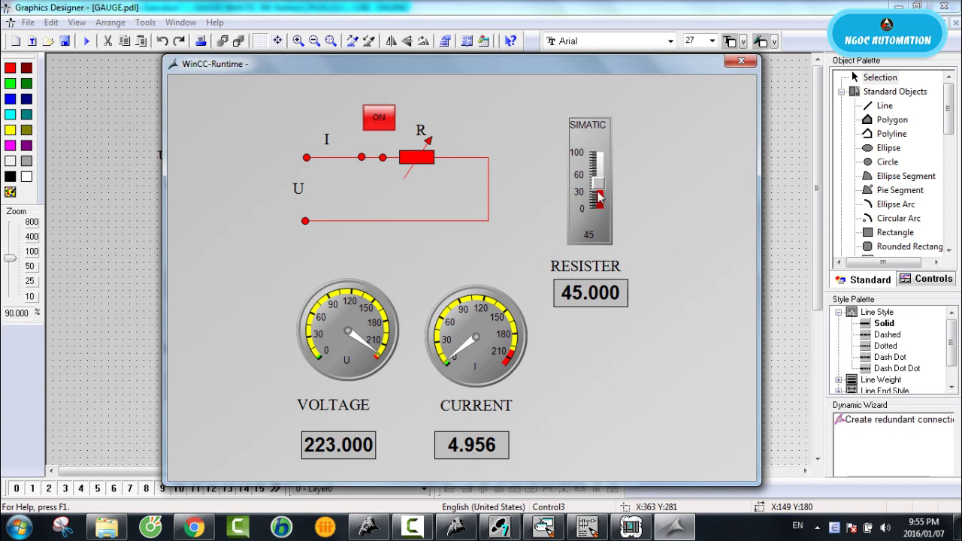
pyautogui.moveTo(599, 197)
pyautogui.mouseDown()
pyautogui.moveTo(600, 175)
pyautogui.moveTo(594, 212)
pyautogui.mouseUp()
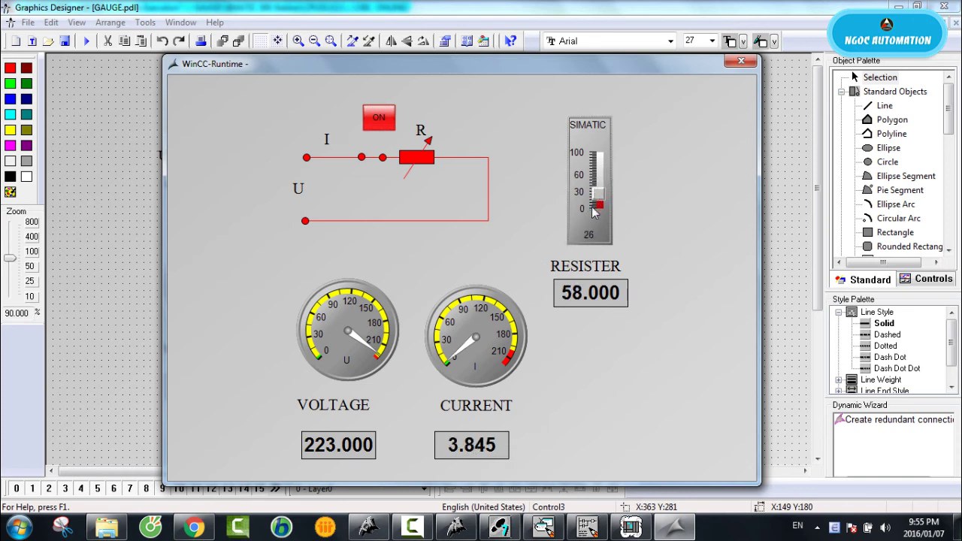
pyautogui.click(378, 117)
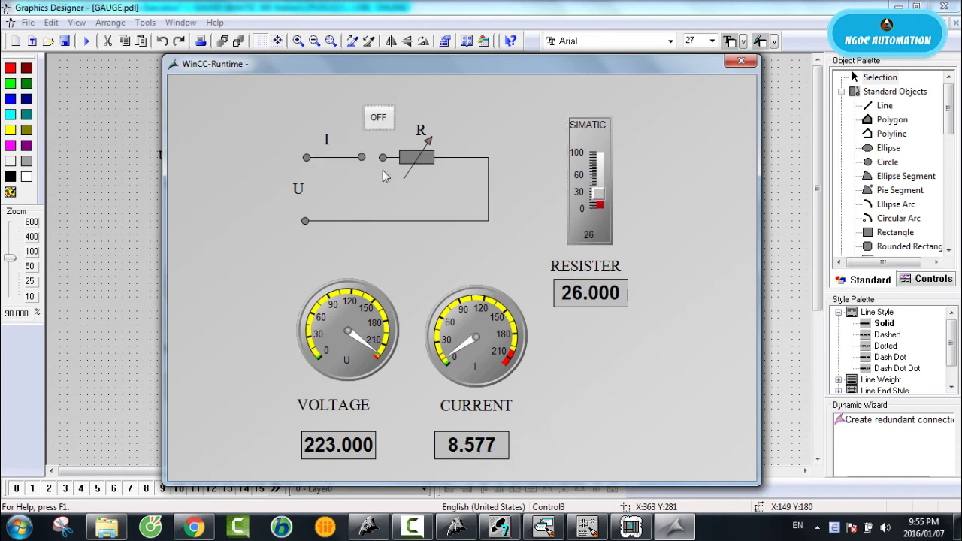
pyautogui.click(378, 117)
pyautogui.moveTo(599, 194)
pyautogui.mouseDown()
pyautogui.moveTo(601, 173)
pyautogui.moveTo(600, 210)
pyautogui.mouseUp()
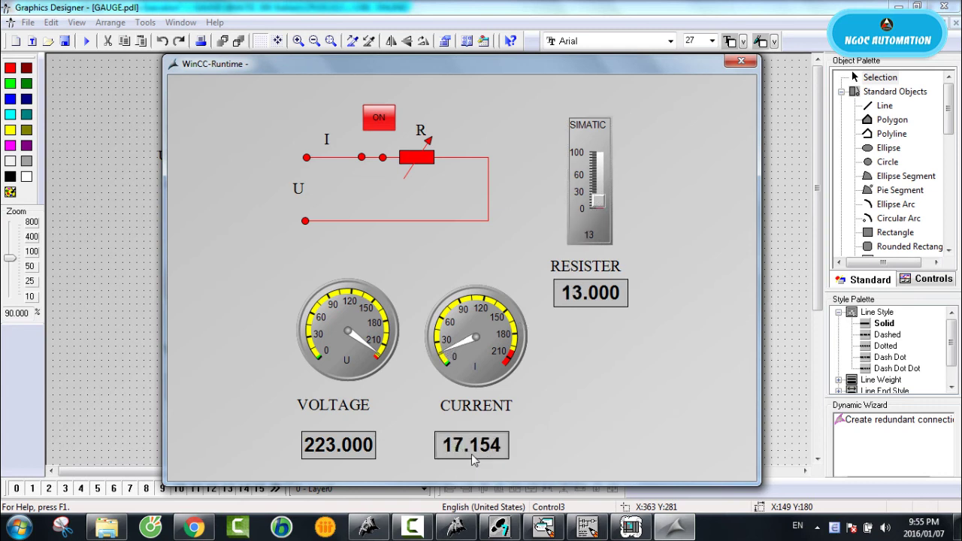
# - Return to Graphics Designer, review the CURRENT gauge's general configuration values and close the dialog without changes
pyautogui.click(120, 361)
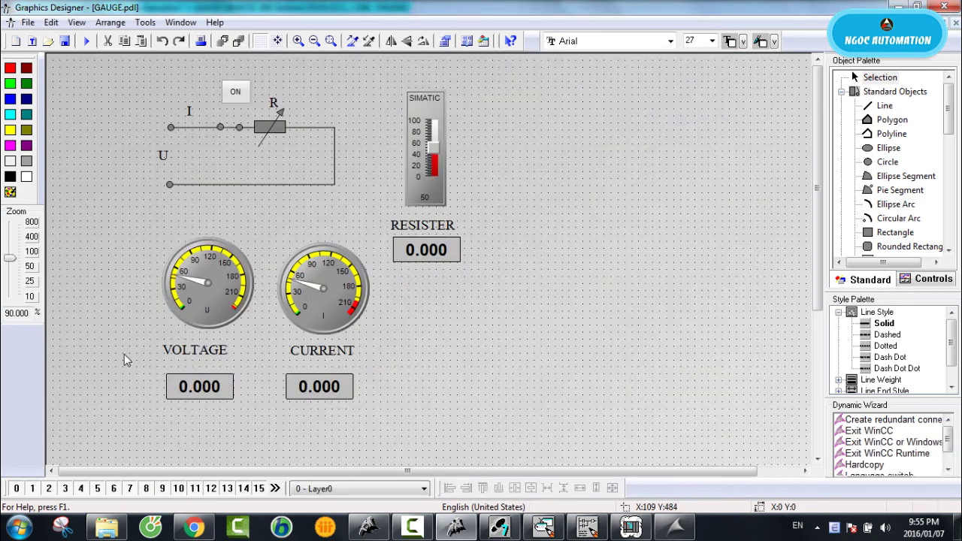
pyautogui.rightClick(316, 296)
pyautogui.doubleClick(315, 292)
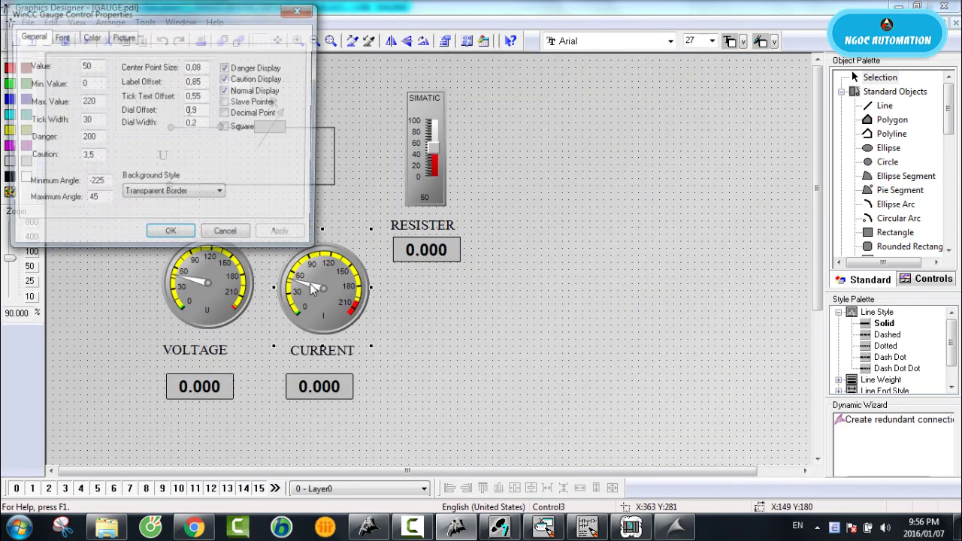
pyautogui.moveTo(203, 18); pyautogui.dragTo(540, 34)
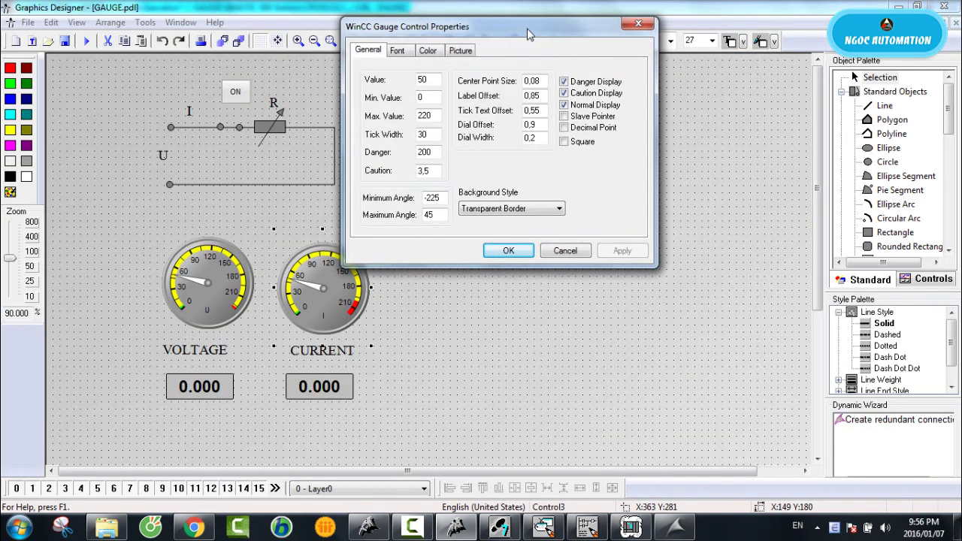
pyautogui.click(638, 24)
# - Run the runtime again, set the resistance slider to 66 and toggle the circuit switch off and on to compare the current reading
pyautogui.hotkey('ctrl', 'r')
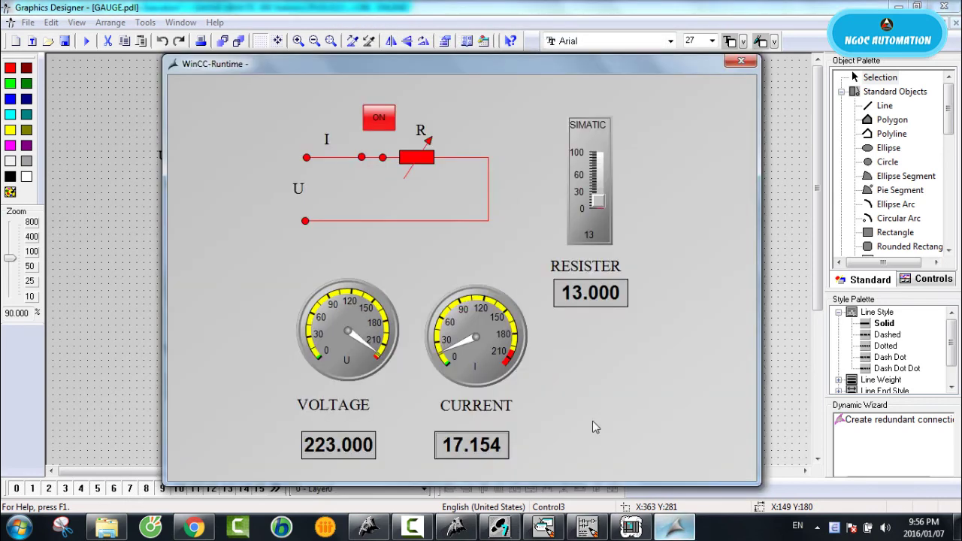
pyautogui.moveTo(595, 201); pyautogui.dragTo(596, 171)
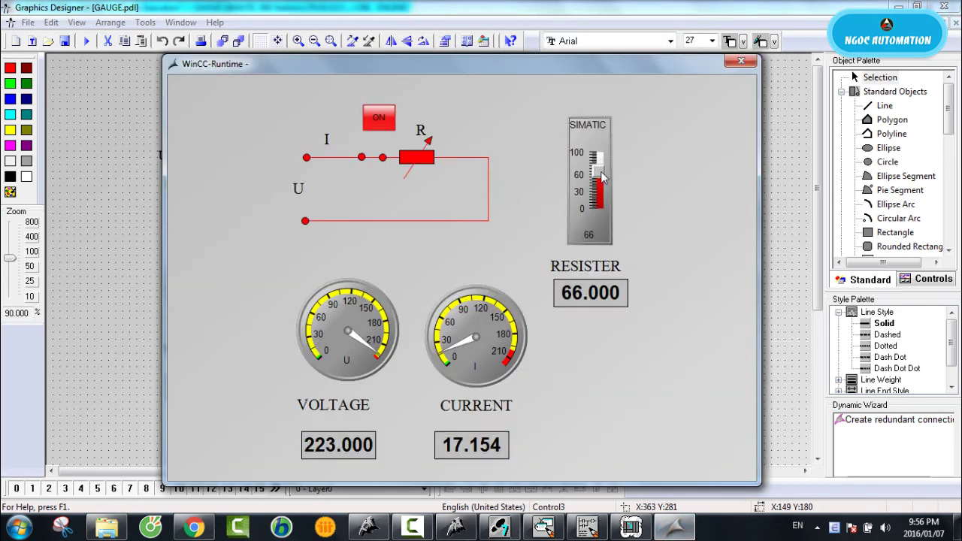
pyautogui.click(378, 120)
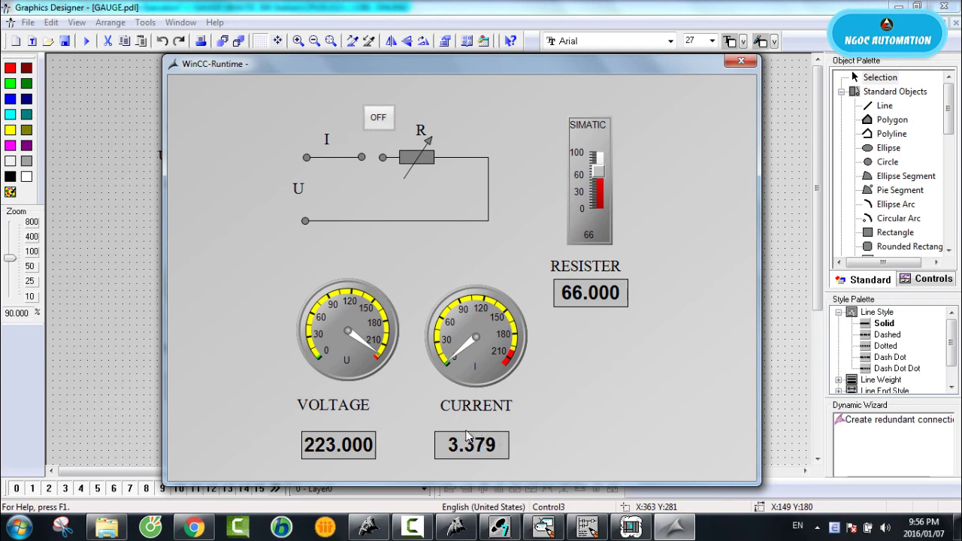
pyautogui.click(380, 122)
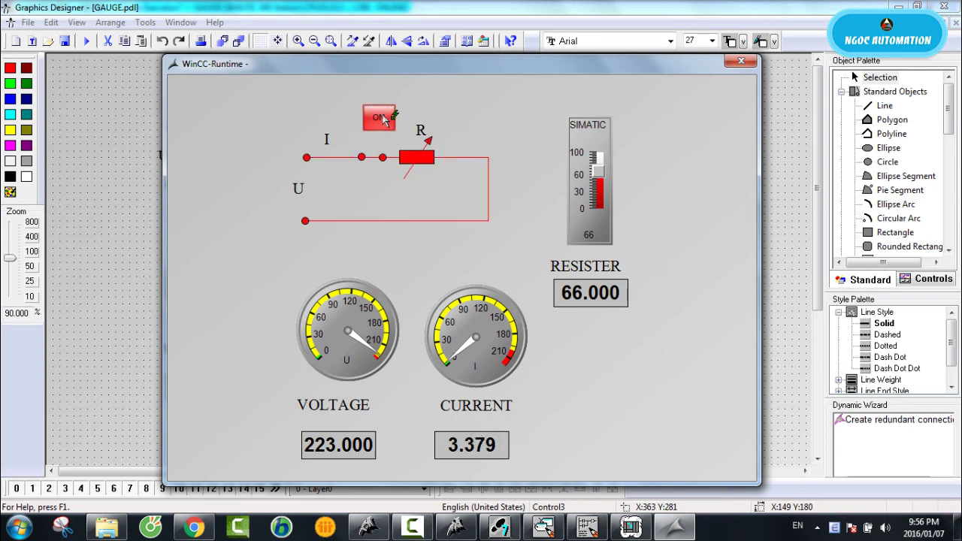
pyautogui.click(380, 120)
pyautogui.click(378, 121)
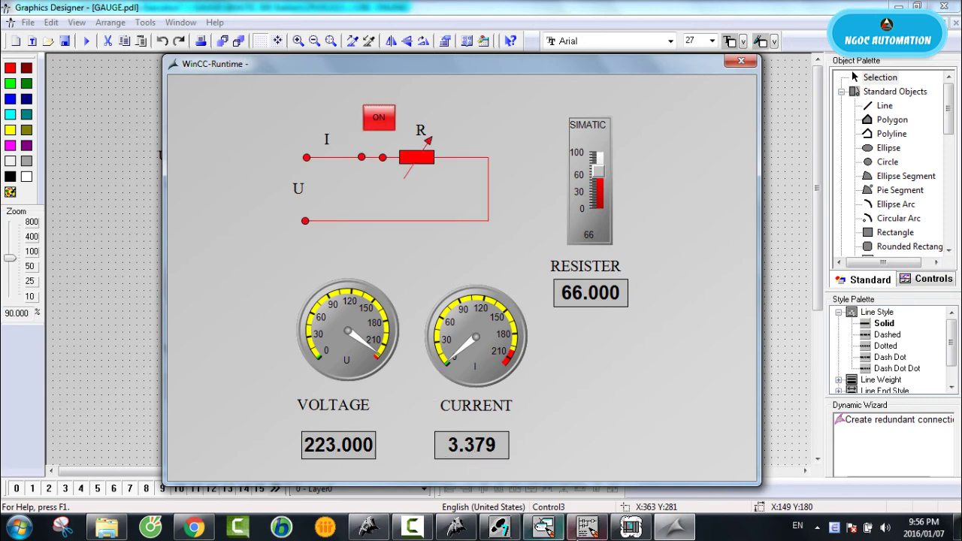
# - Switch to the LAD/STL/FBD editor, end the online monitoring of OB1 and insert a new network after Network 3
pyautogui.click(588, 526)
pyautogui.click(265, 39)
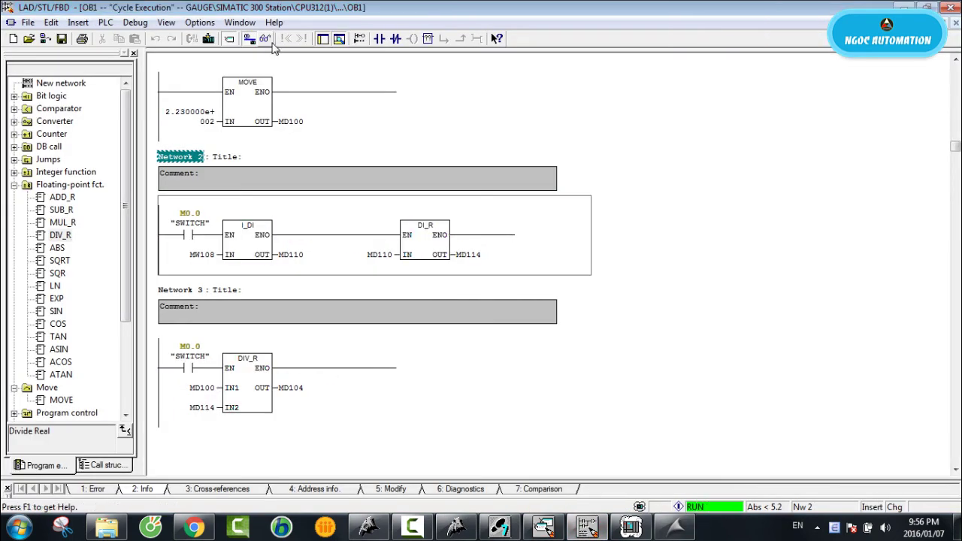
pyautogui.click(172, 370)
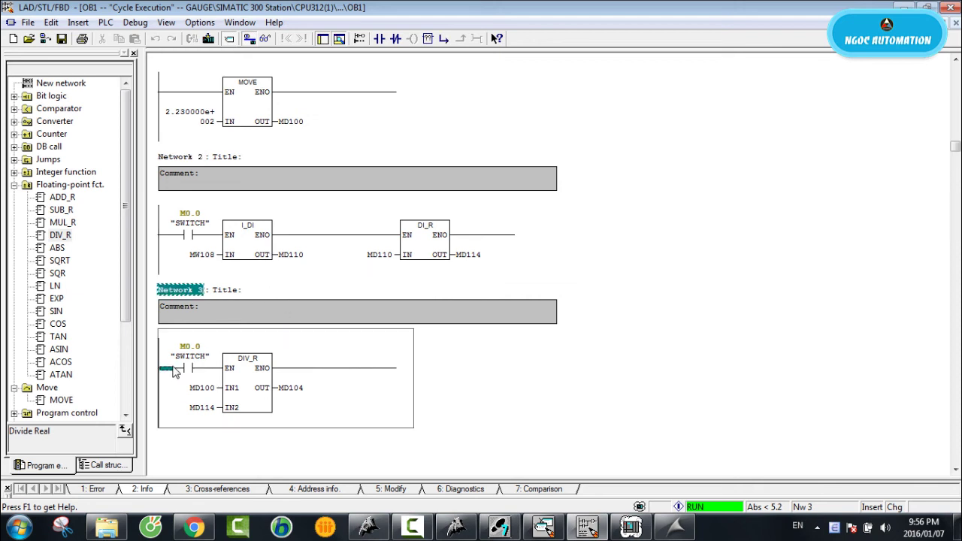
pyautogui.rightClick(184, 291)
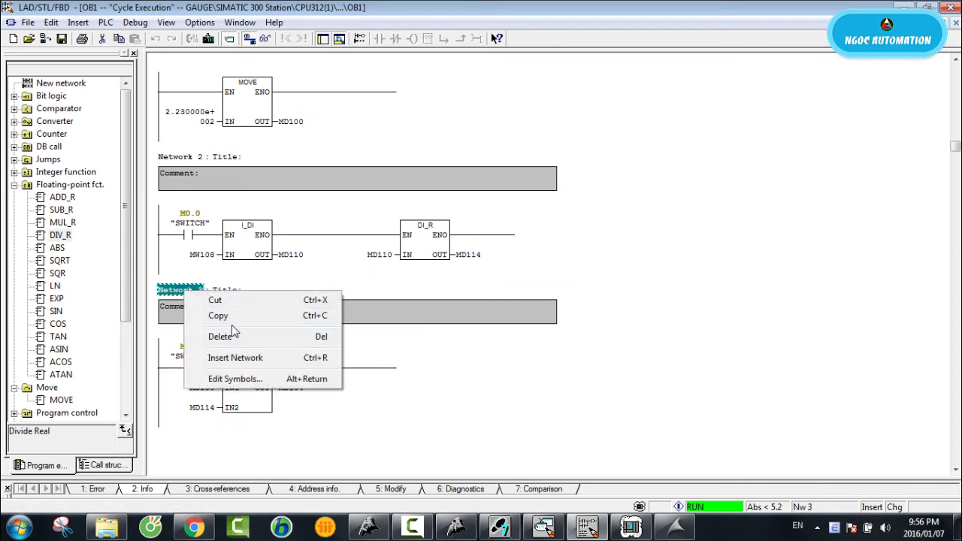
pyautogui.click(237, 359)
# - Add a normally closed contact followed by a MOVE block to the rung of Network 4
pyautogui.click(196, 298)
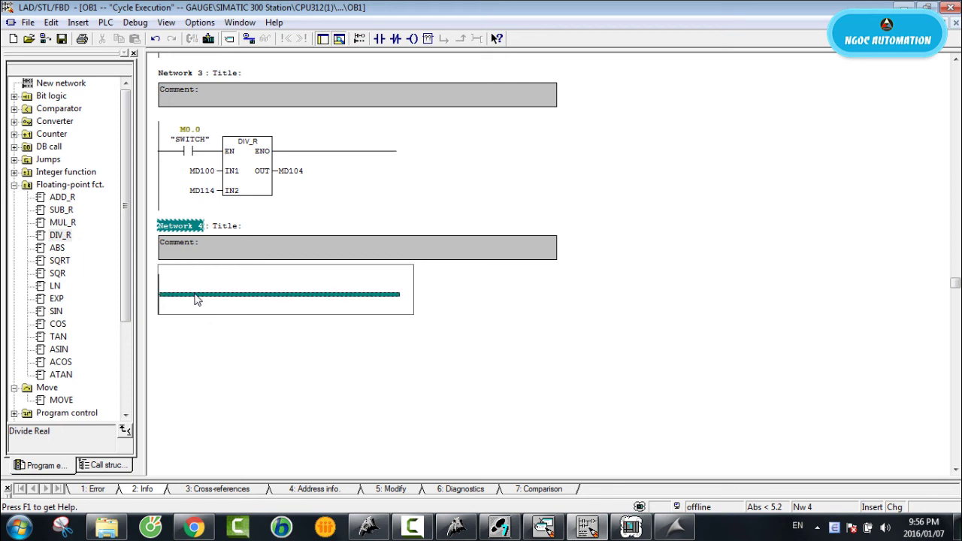
pyautogui.click(396, 38)
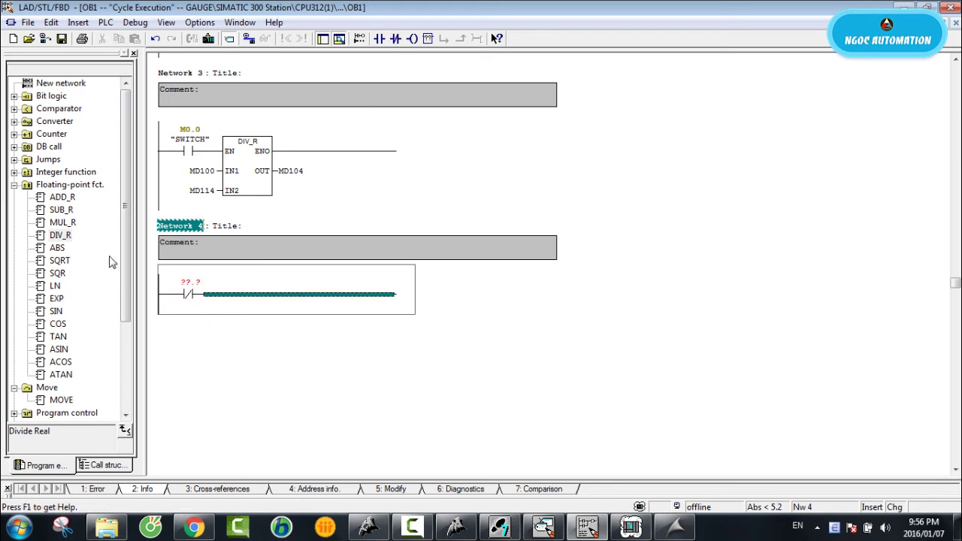
pyautogui.click(15, 185)
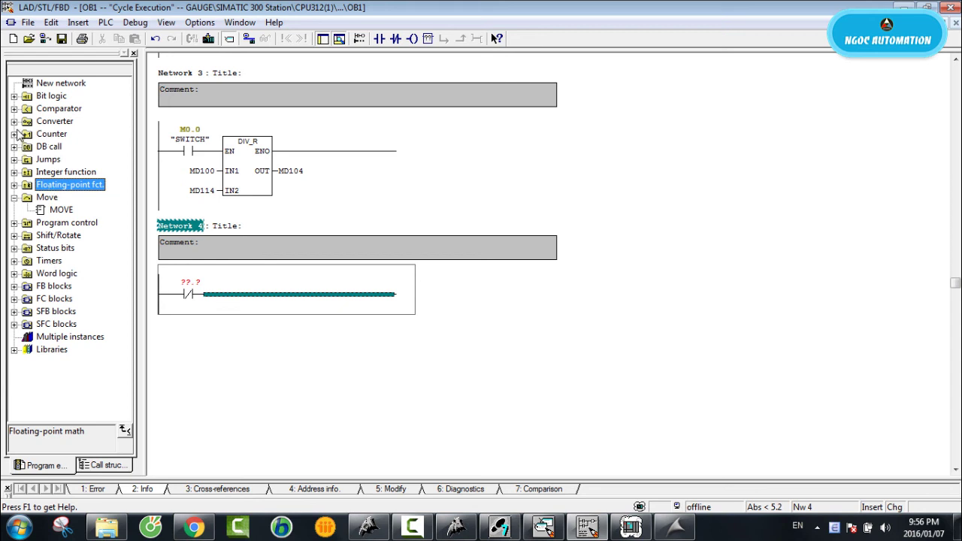
pyautogui.doubleClick(50, 210)
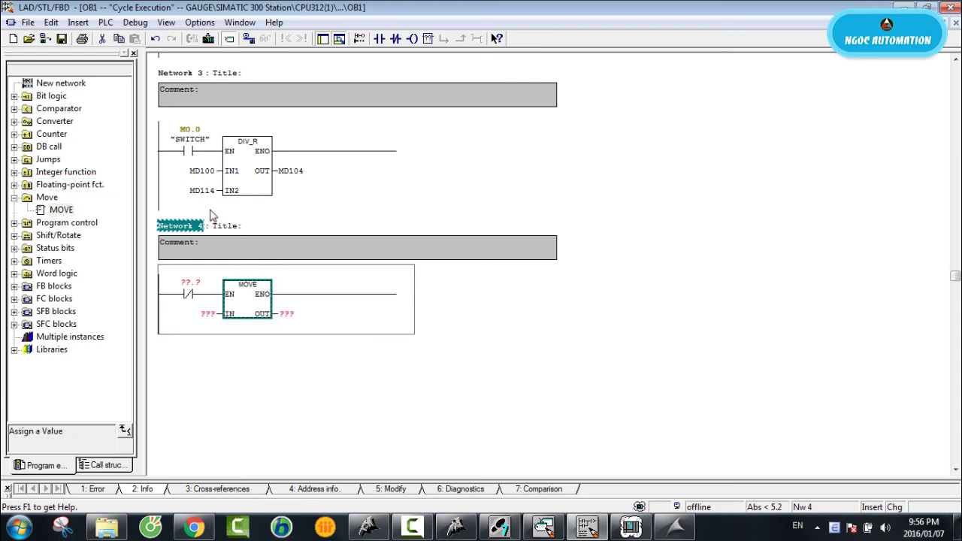
# - Assign M0.0 to the Network 4 contact, and set the MOVE block's input to 0 and its output to MD104
pyautogui.click(194, 284)
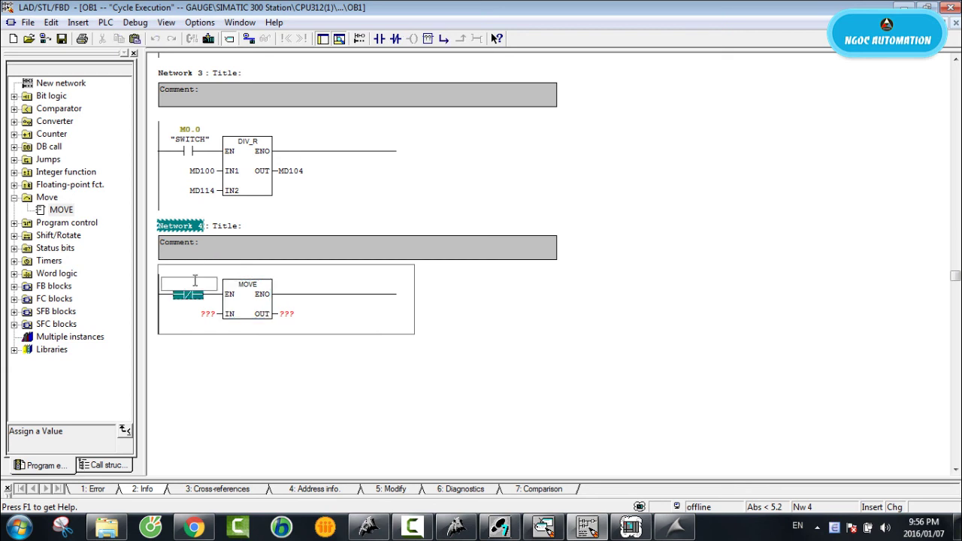
pyautogui.write('m0.0')
pyautogui.press('Return')
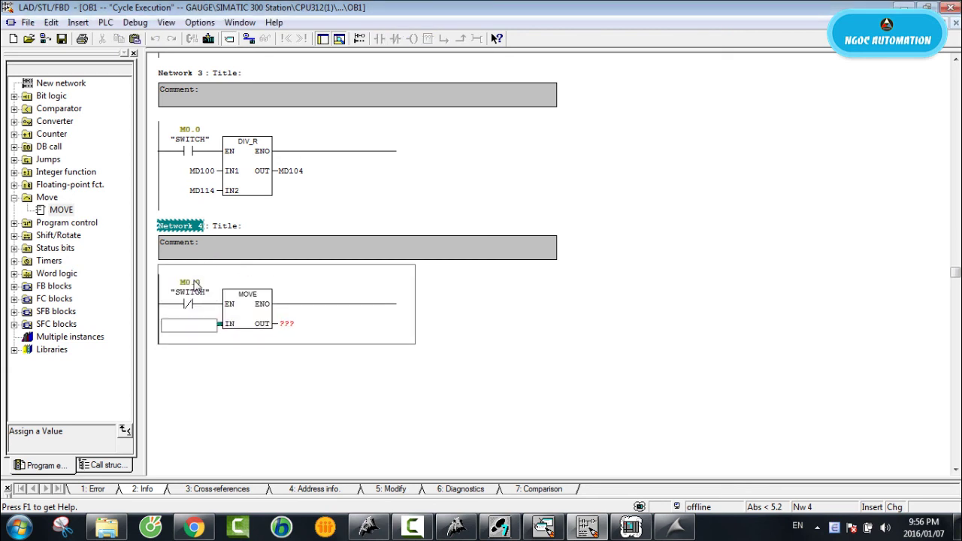
pyautogui.write('0')
pyautogui.press('Return')
pyautogui.write('md')
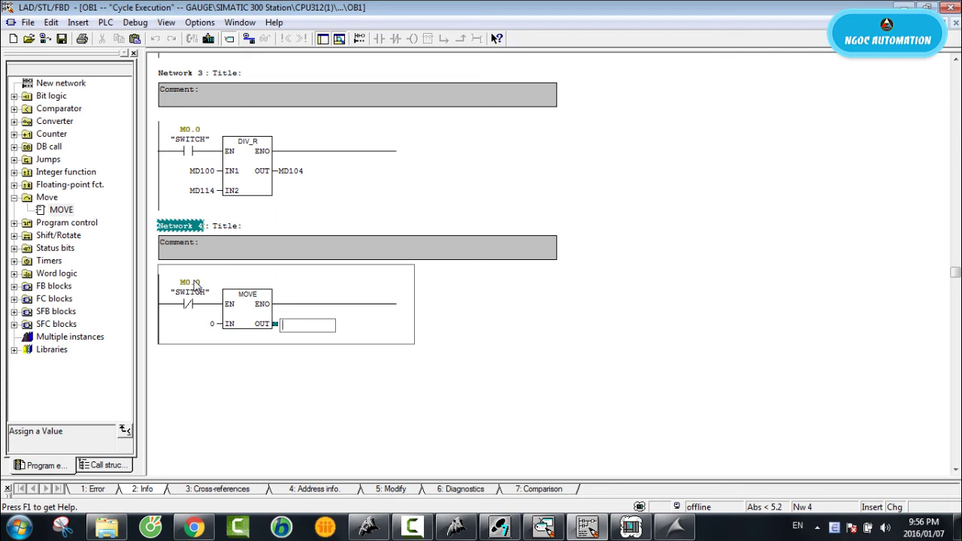
pyautogui.write('104')
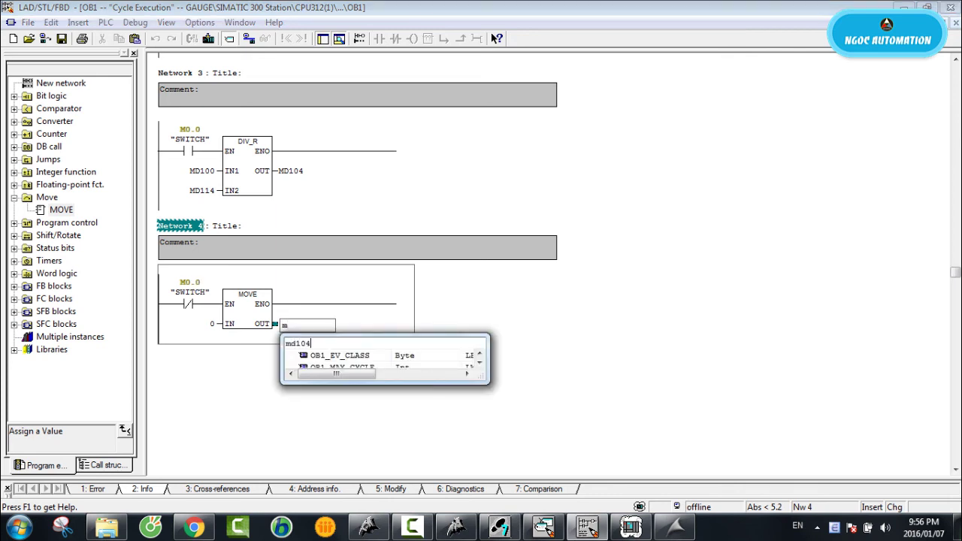
pyautogui.press('Return')
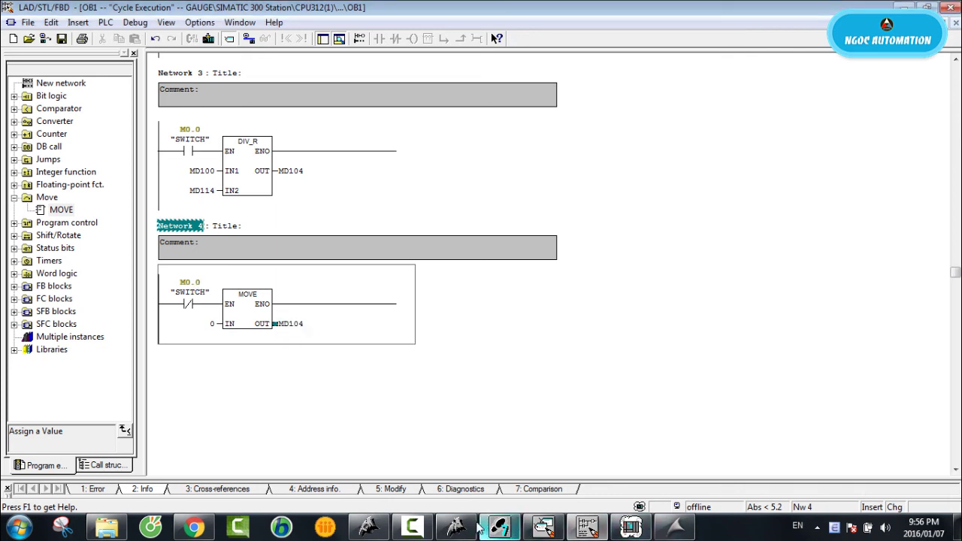
# - Set the simulated CPU to STOP in S7-PLCSIM and download OB1, overwriting the existing block
pyautogui.click(631, 526)
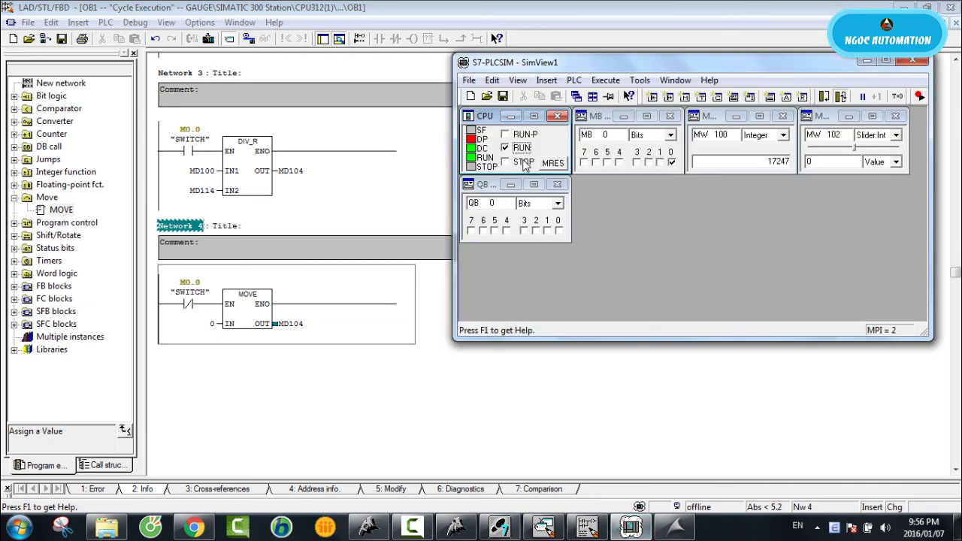
pyautogui.click(505, 161)
pyautogui.click(211, 39)
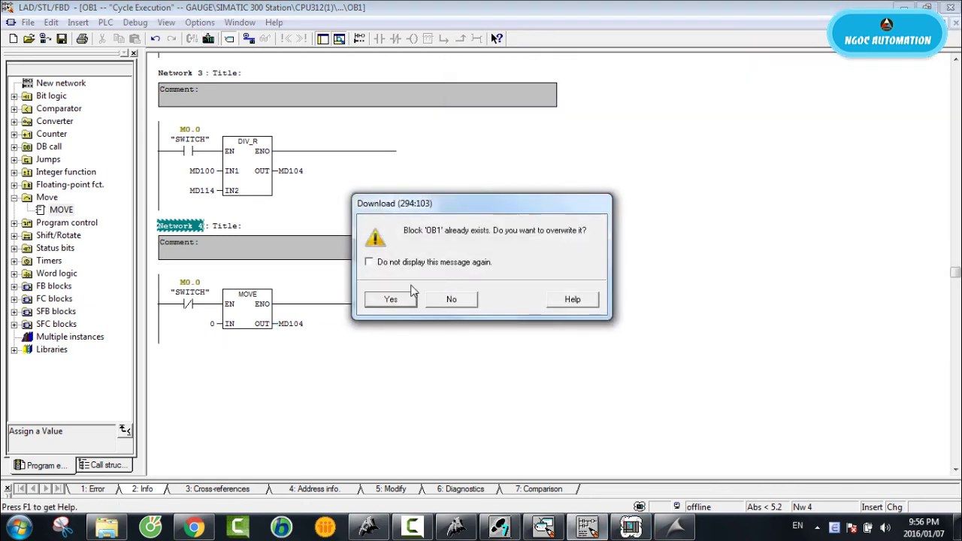
pyautogui.click(404, 296)
# - Monitor OB1 online, set the simulated CPU back to RUN and check the signal flow through Networks 2 to 4
pyautogui.click(266, 38)
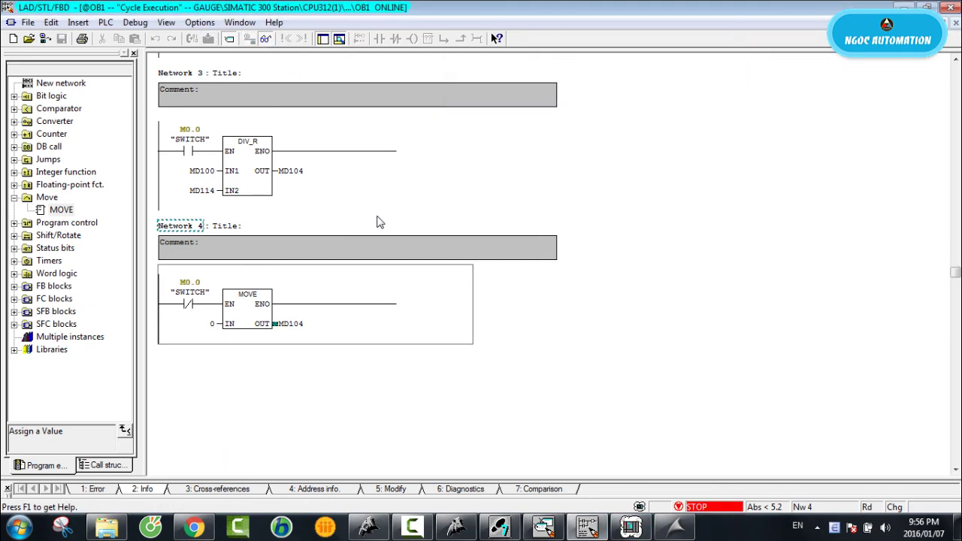
pyautogui.click(618, 527)
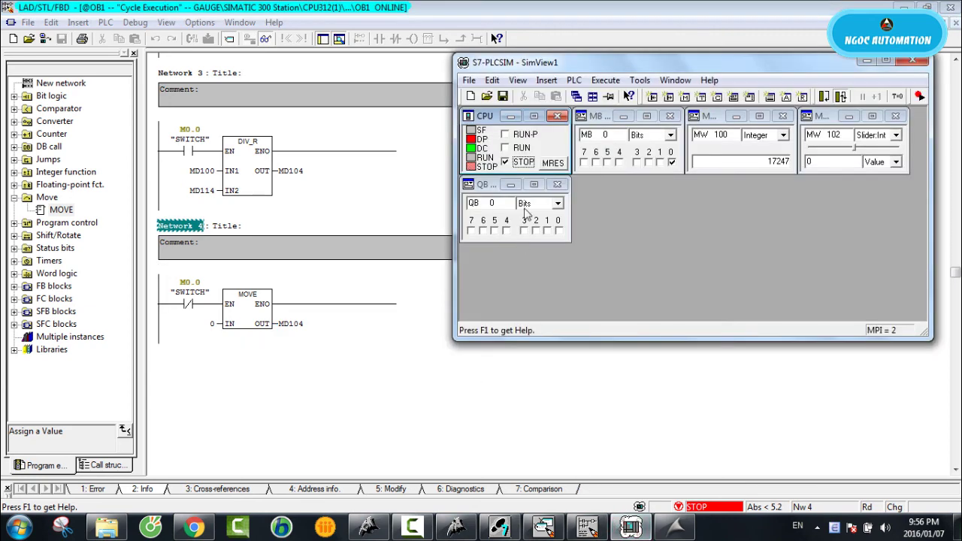
pyautogui.click(515, 148)
pyautogui.click(360, 367)
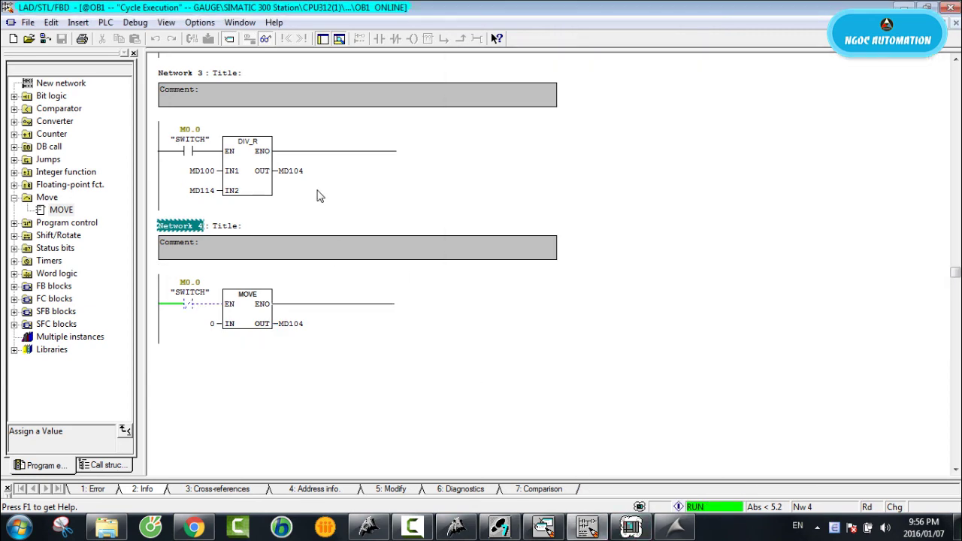
pyautogui.scroll(3, 318, 196)
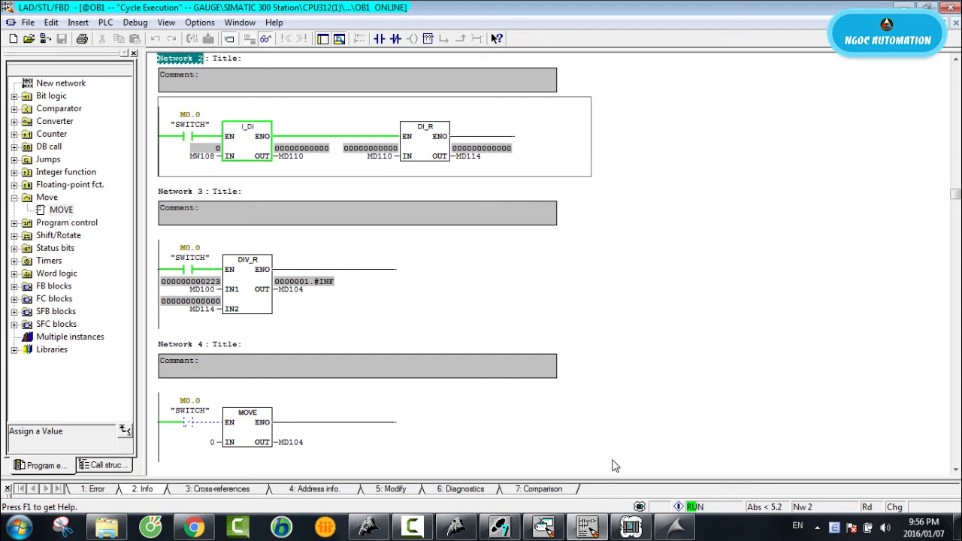
# - In the WinCC runtime, open the circuit switch, set the resistance slider to 30 and toggle the switch on and off
pyautogui.click(675, 527)
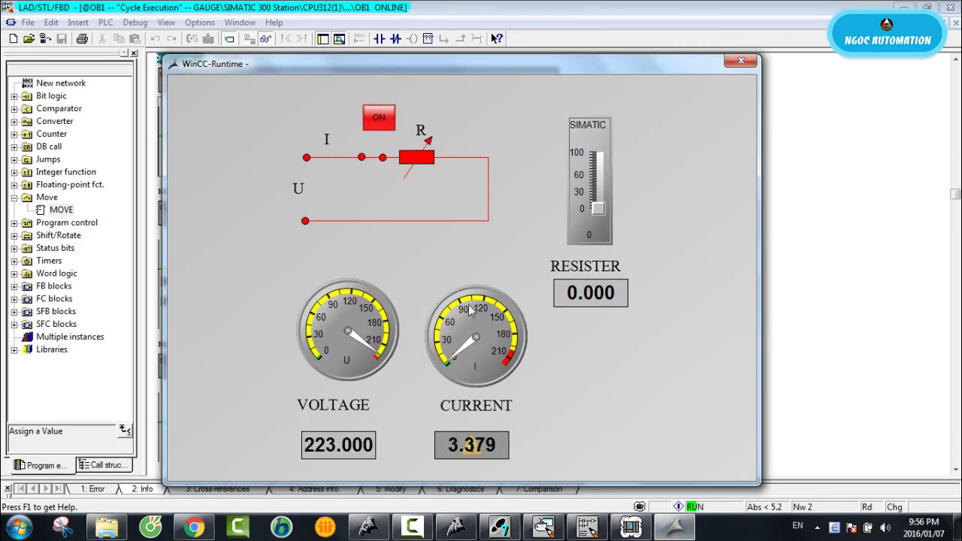
pyautogui.click(379, 117)
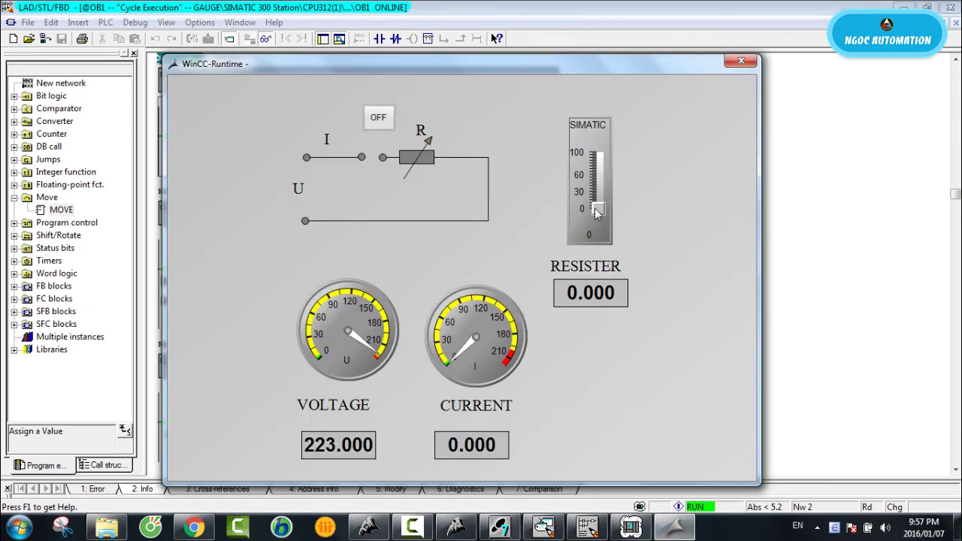
pyautogui.moveTo(598, 209); pyautogui.dragTo(598, 192)
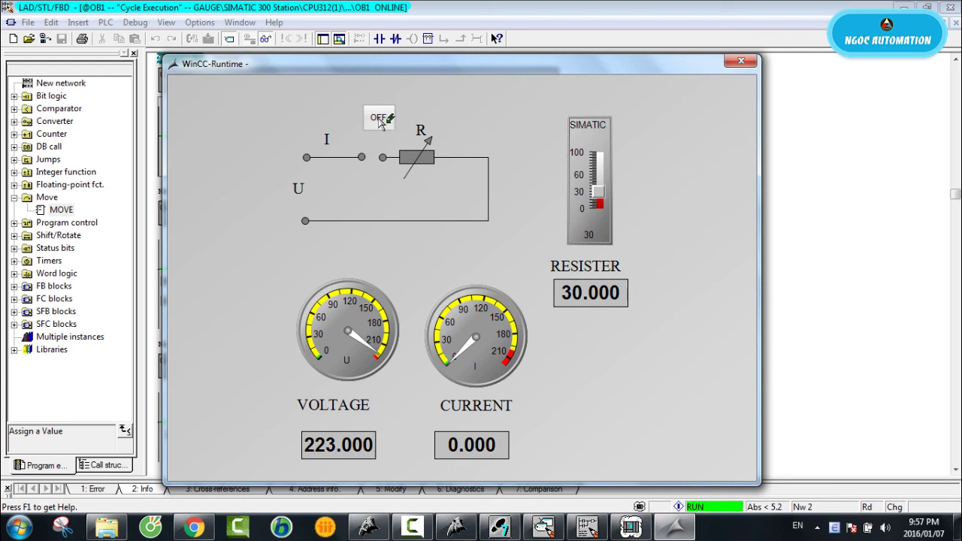
pyautogui.click(379, 117)
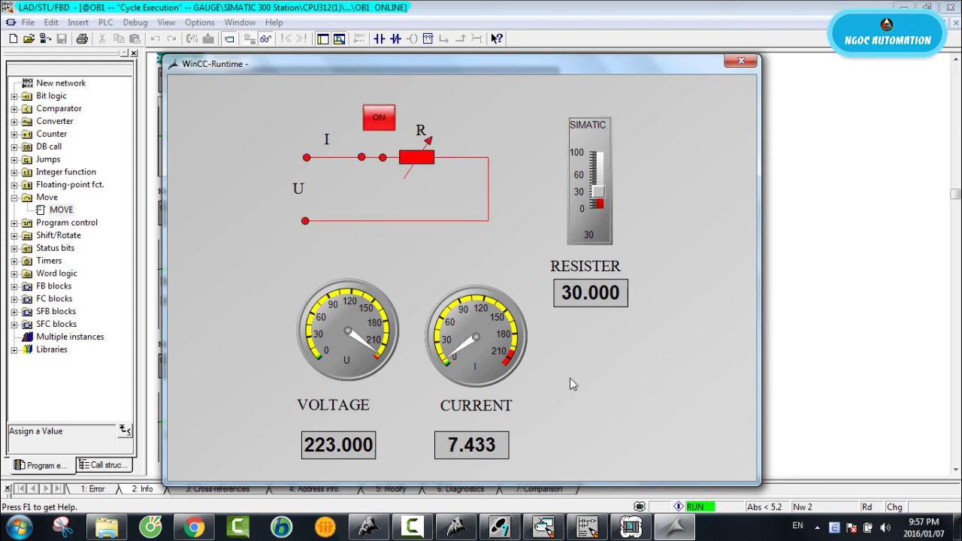
pyautogui.click(381, 120)
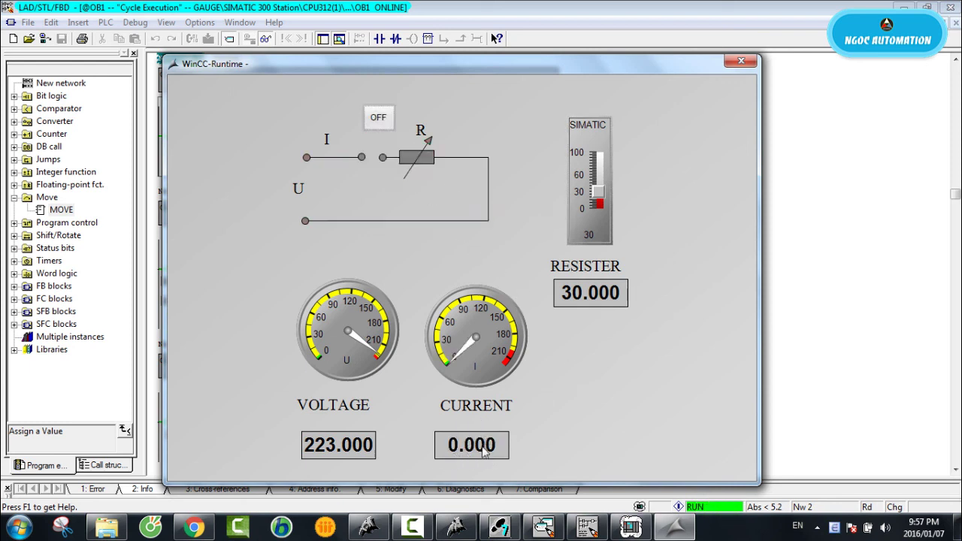
# - Set the resistance slider to 53, toggle the circuit switch and leave it on, and test resistances of 12 and 68
pyautogui.moveTo(596, 192)
pyautogui.mouseDown()
pyautogui.moveTo(602, 173)
pyautogui.moveTo(586, 197)
pyautogui.mouseUp()
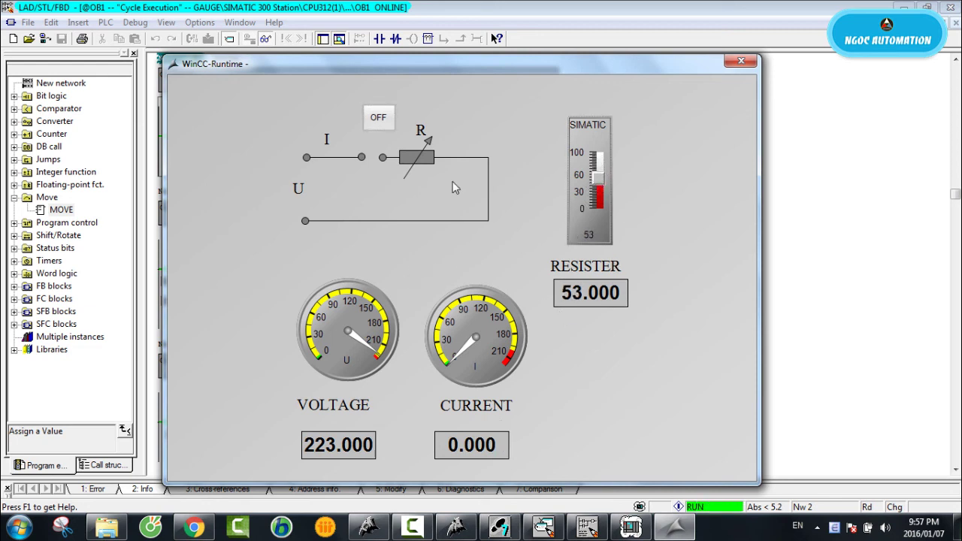
pyautogui.click(378, 118)
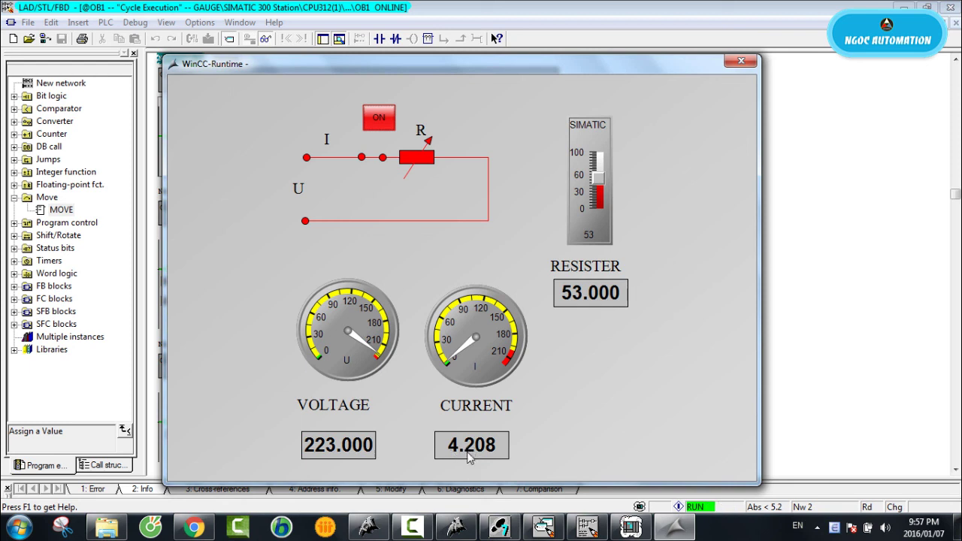
pyautogui.click(390, 122)
pyautogui.click(391, 125)
pyautogui.moveTo(600, 193); pyautogui.dragTo(596, 211)
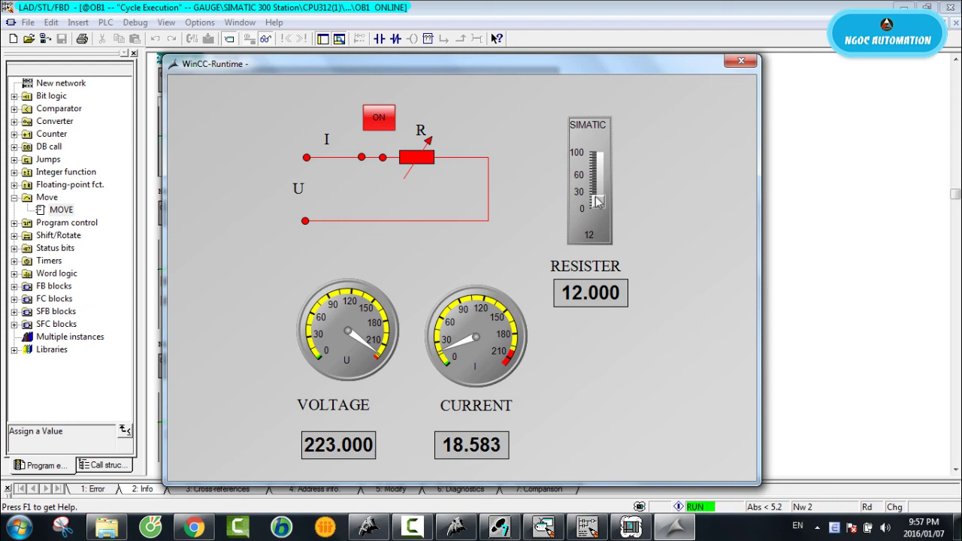
pyautogui.moveTo(599, 202); pyautogui.dragTo(601, 175)
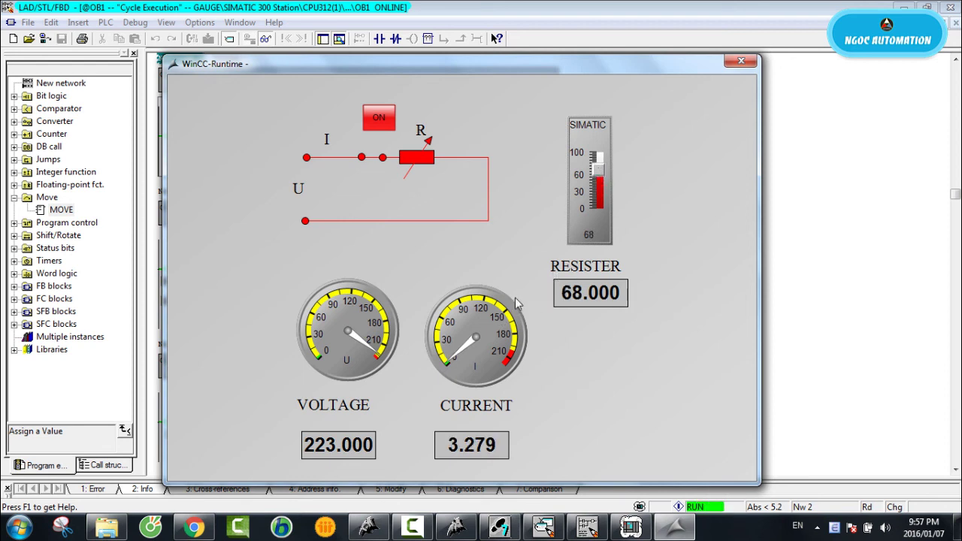